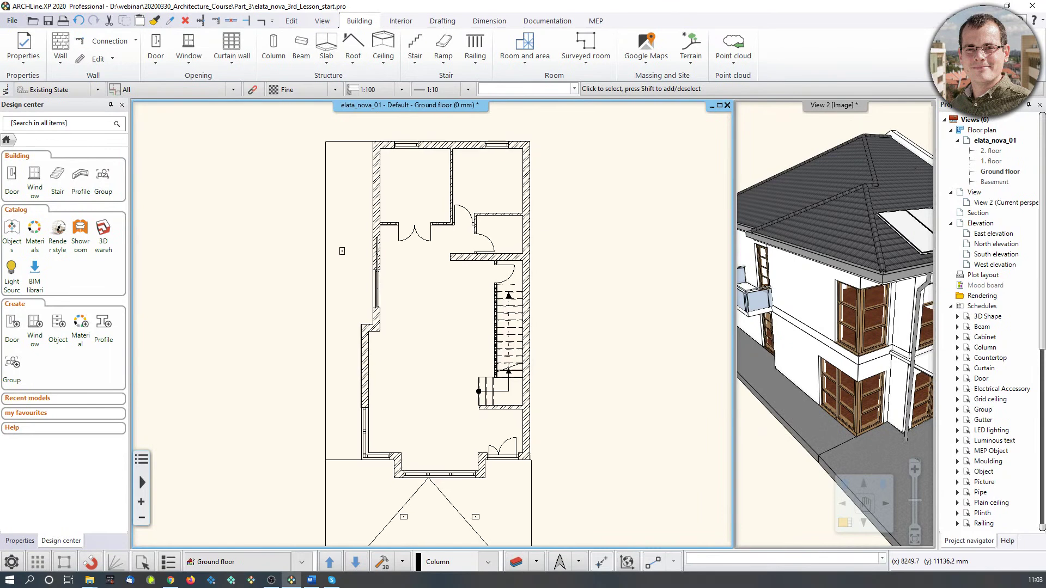
Step: Start defining a section with hatch on section enabled and partial section view kept on in its properties
click(547, 21)
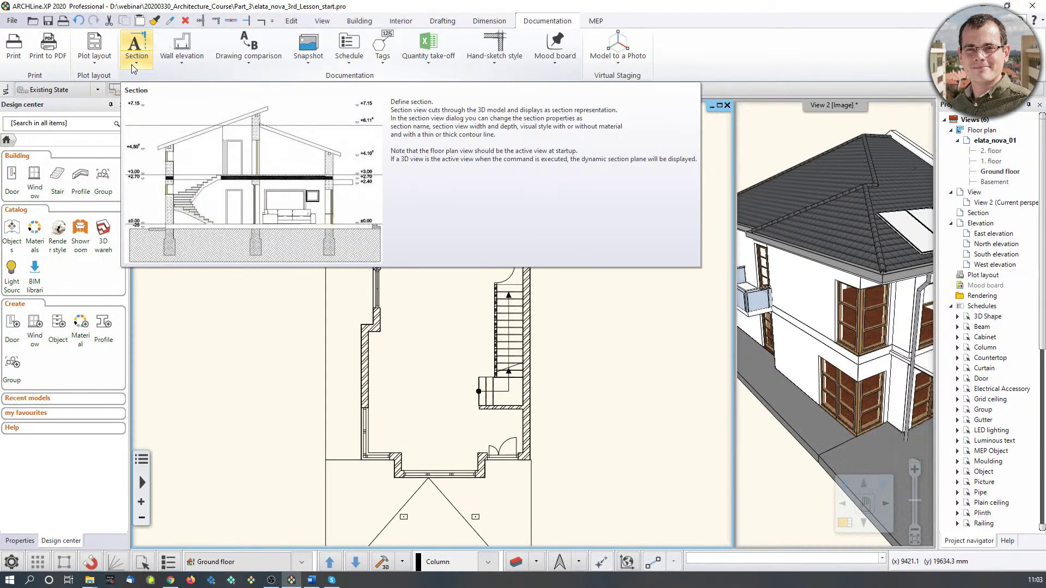
click(132, 65)
click(188, 82)
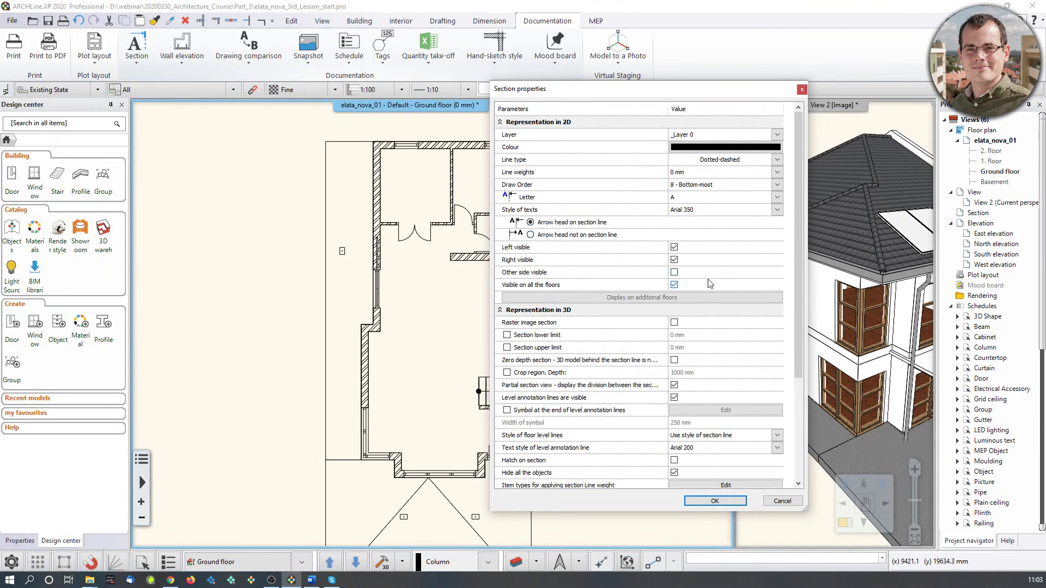
scroll(710, 283, down, 2)
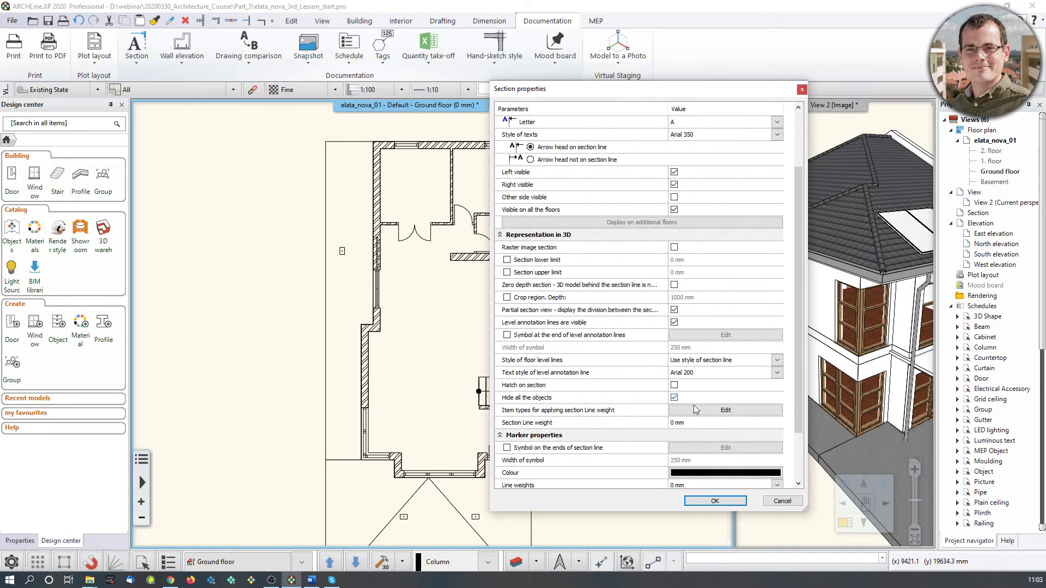
click(675, 385)
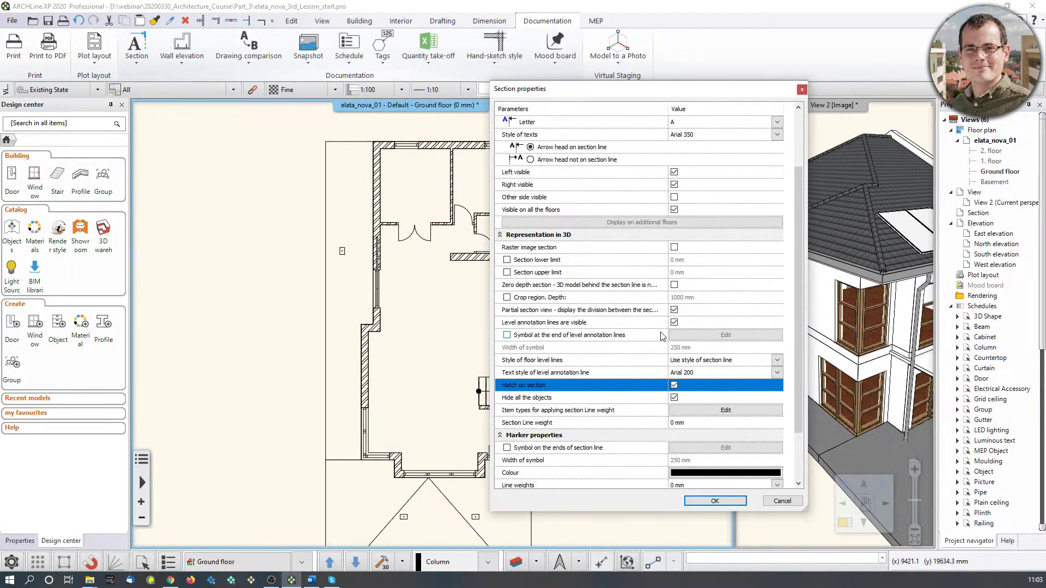
scroll(662, 335, down, 3)
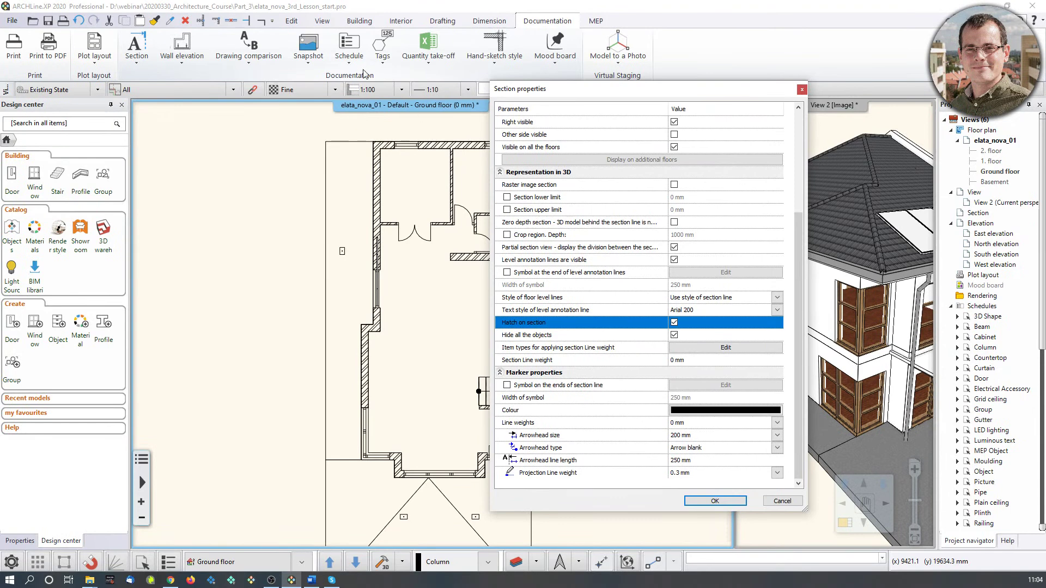
click(678, 249)
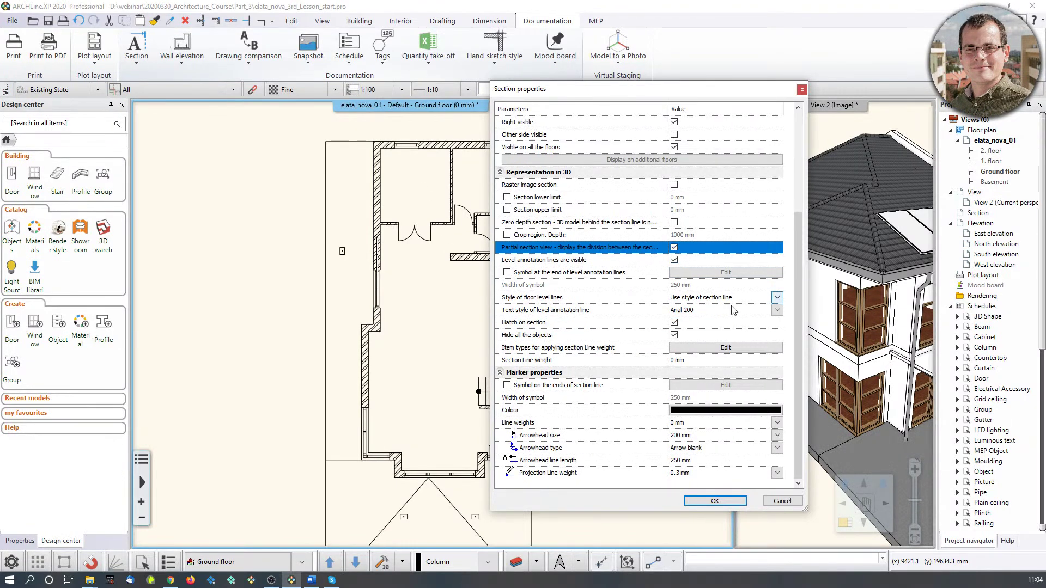
click(714, 501)
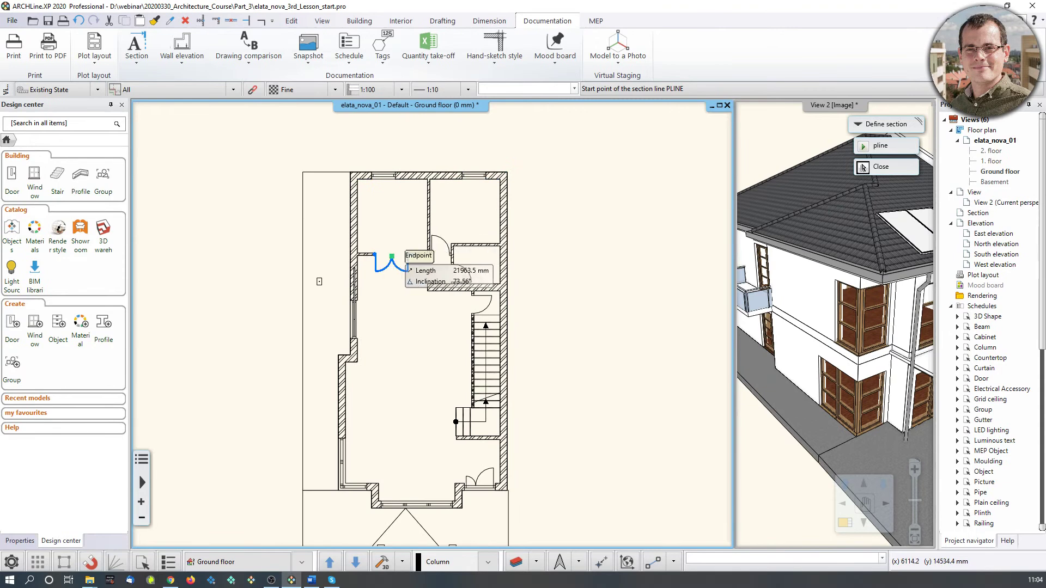
Step: Draw a vertical section line through the double door and porch on the ground floor plan, pick its west side, and create the section view
click(392, 141)
middle_drag(392, 466, 417, 382)
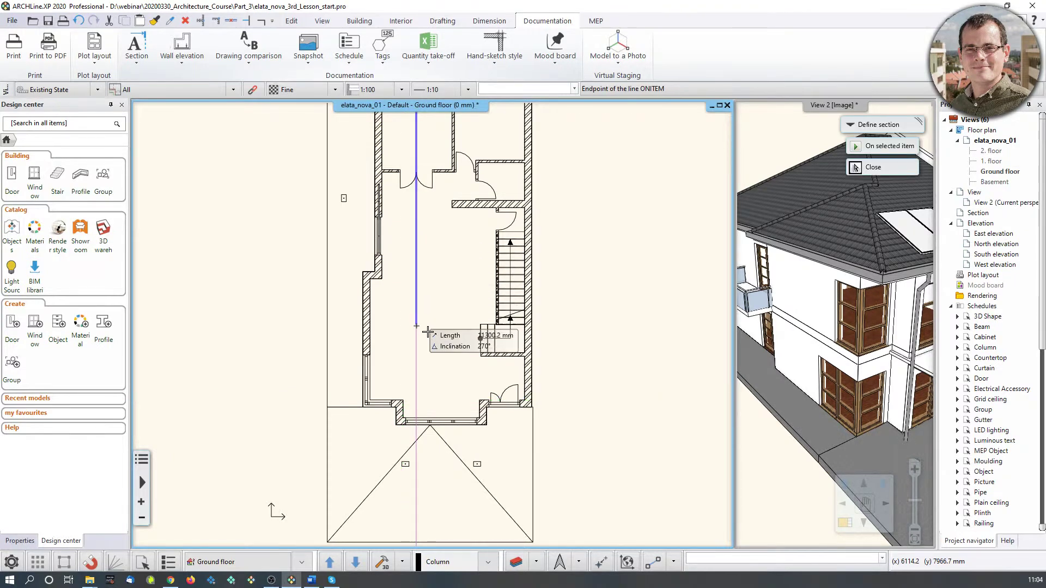
click(417, 528)
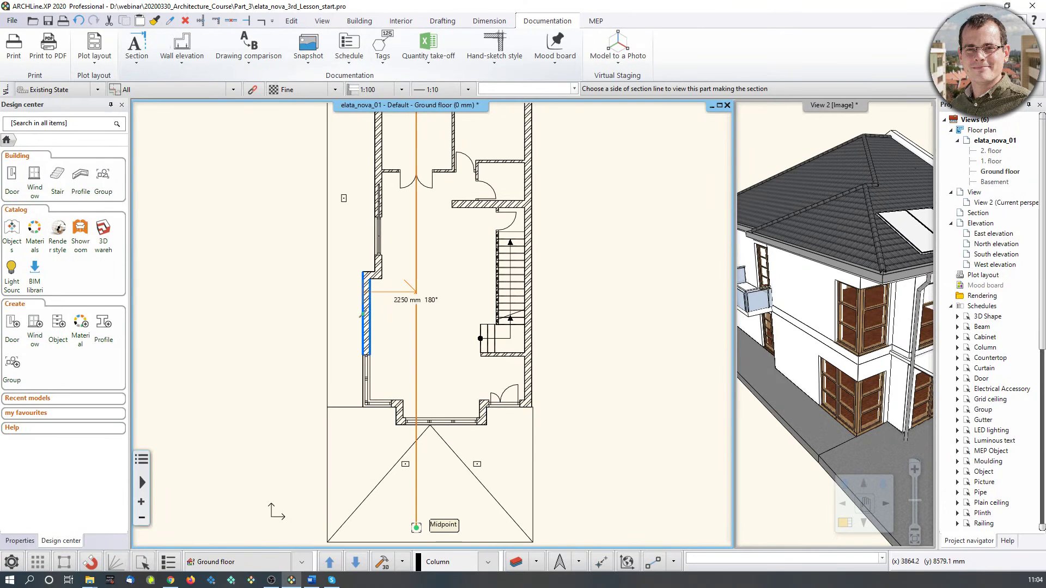
click(280, 292)
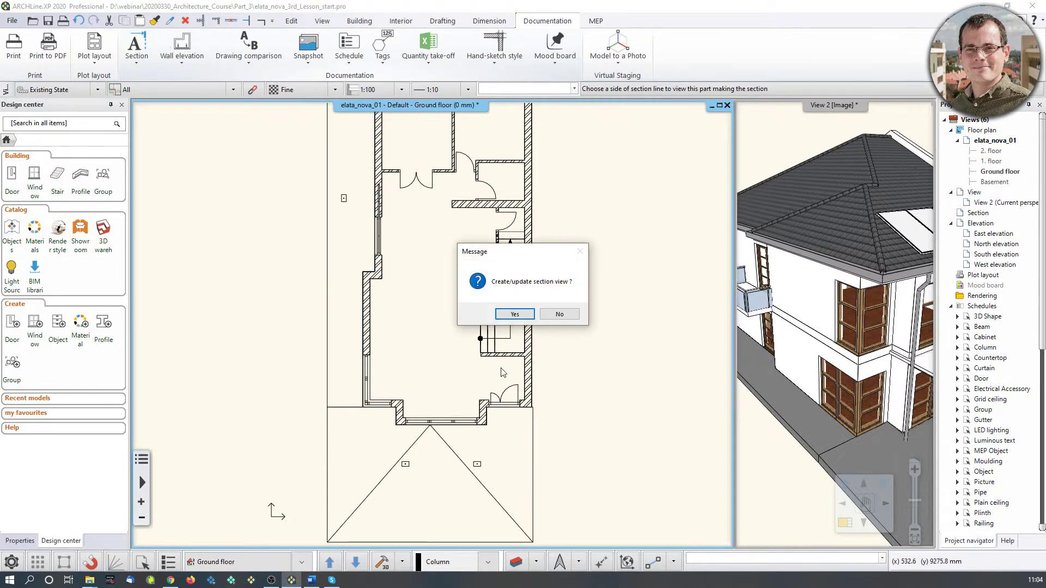
click(516, 315)
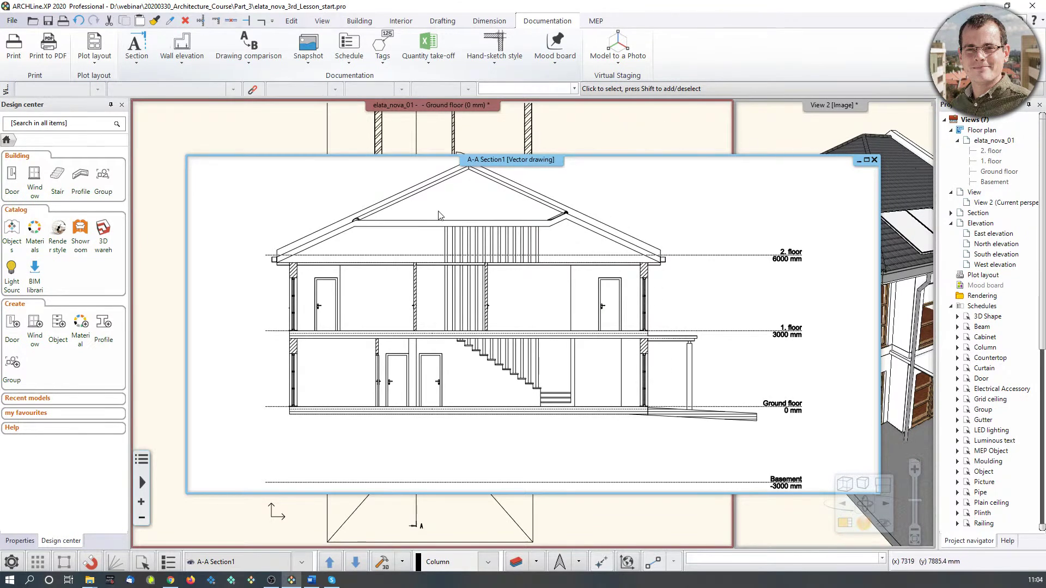
Step: Magnify the section view, swap the ground floor plan into the large view, and bring the A-A section back as the main view
click(846, 525)
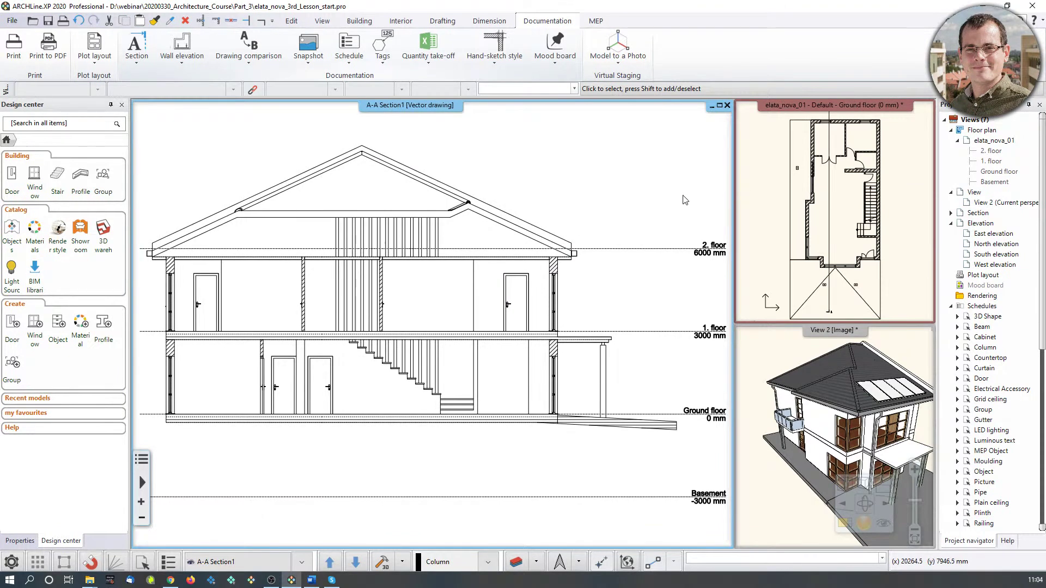
click(767, 183)
click(842, 526)
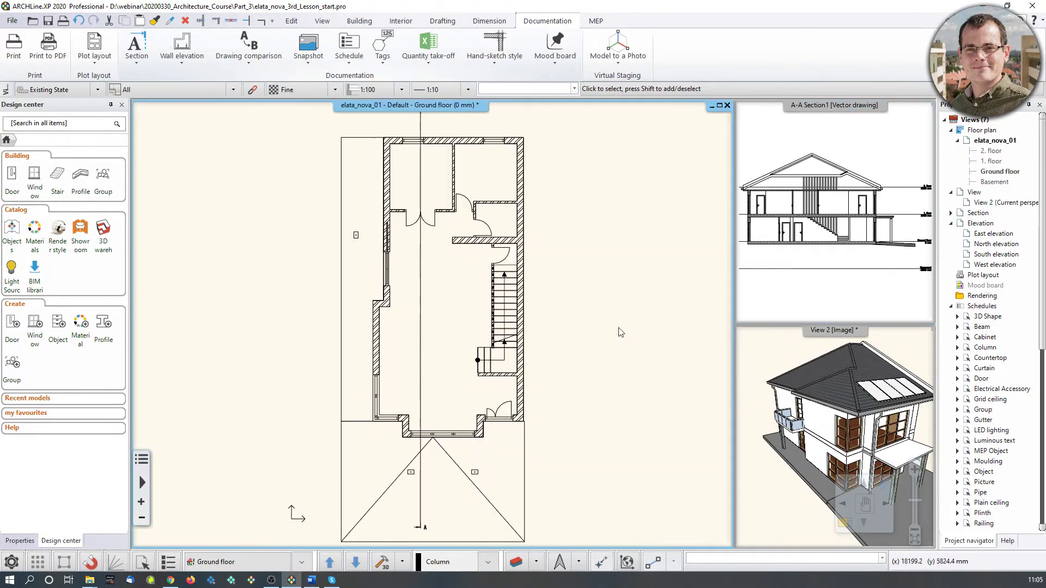
click(828, 301)
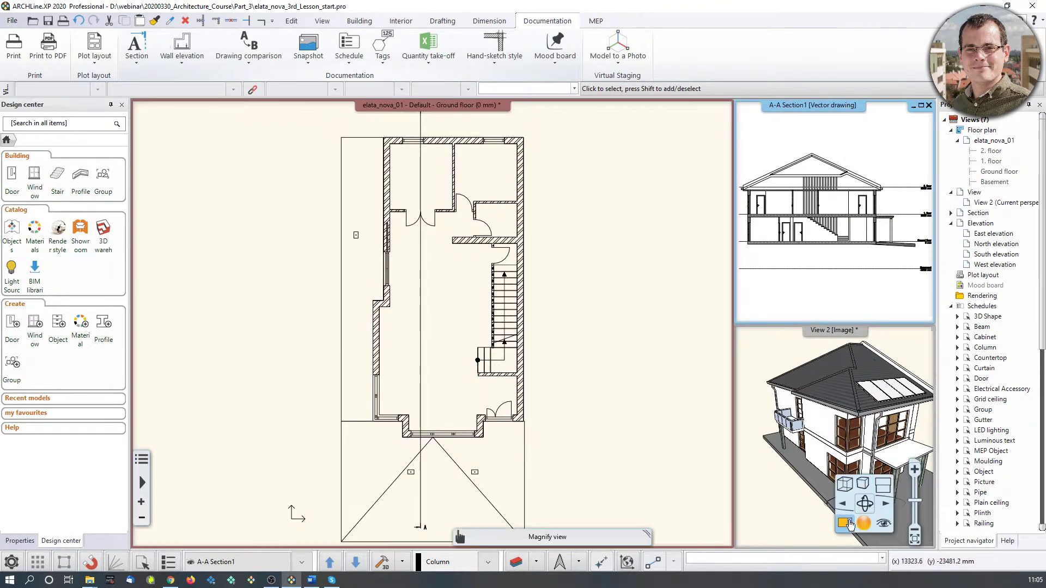
click(844, 525)
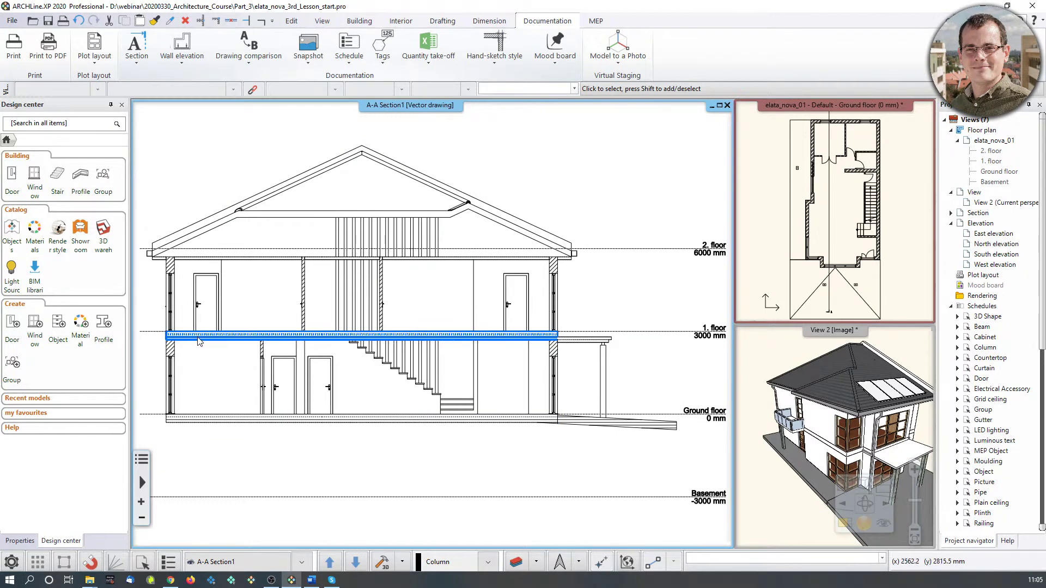
Step: Inspect the first-floor slab and the first-floor door by selecting them in the A-A section
scroll(243, 345, up, 3)
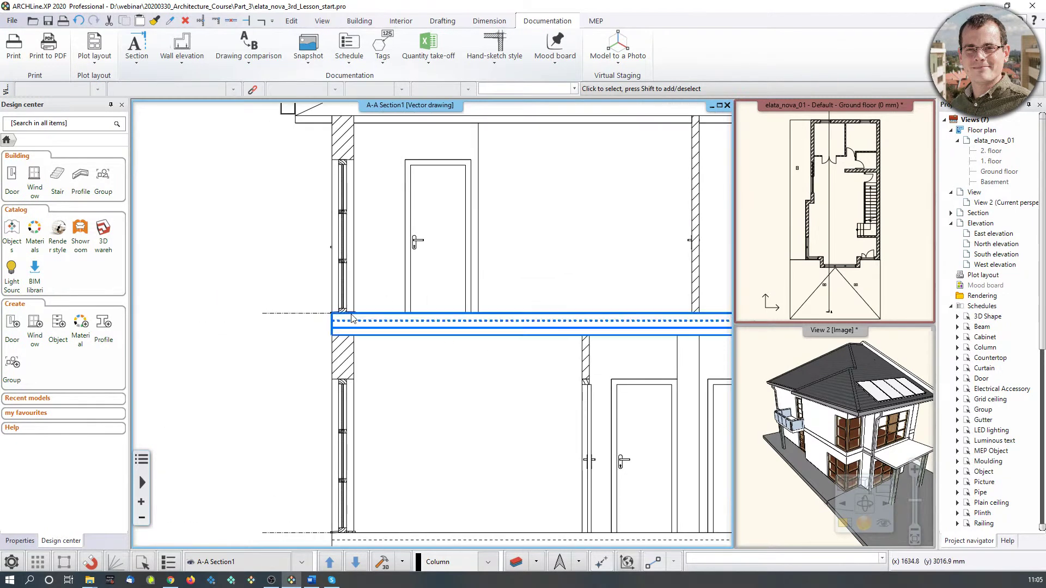
middle_drag(582, 331, 497, 341)
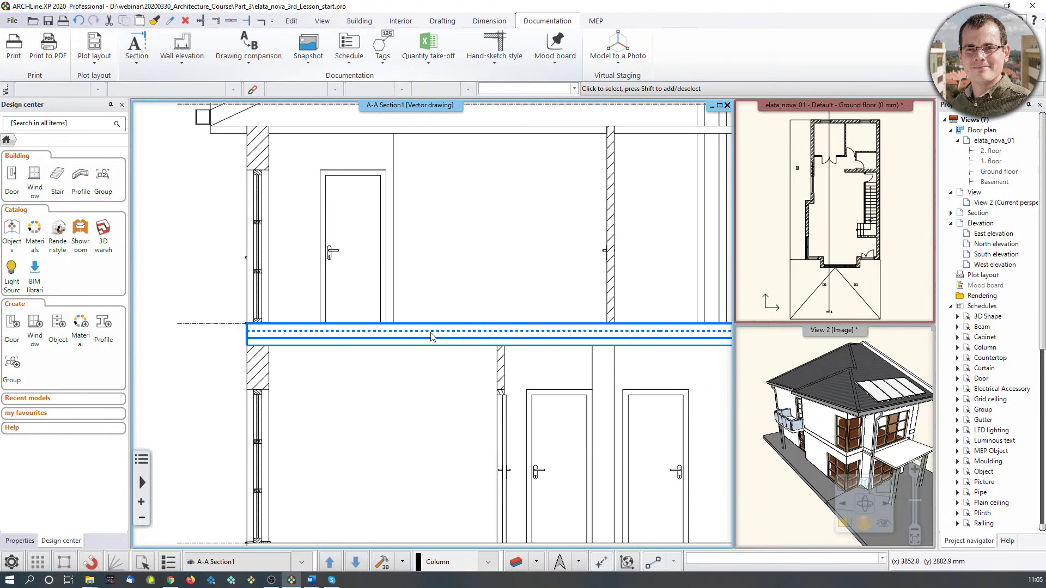
click(542, 343)
scroll(439, 327, down, 2)
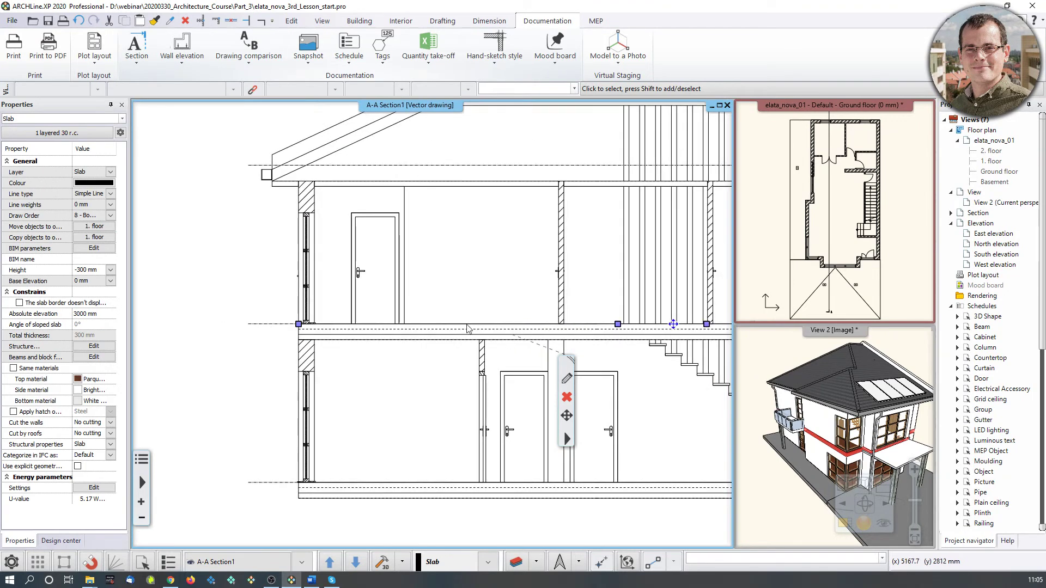
click(358, 274)
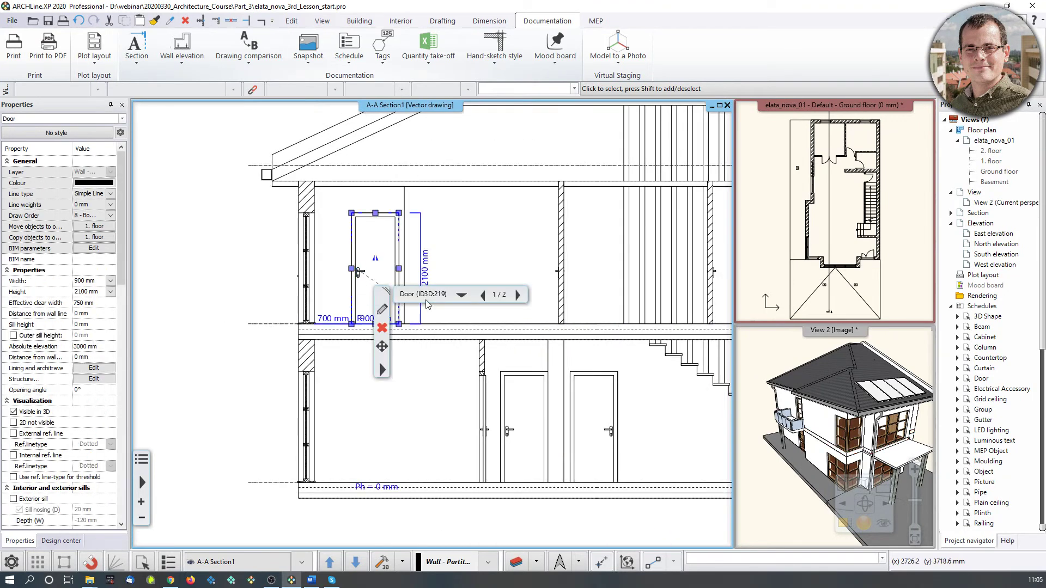
click(521, 338)
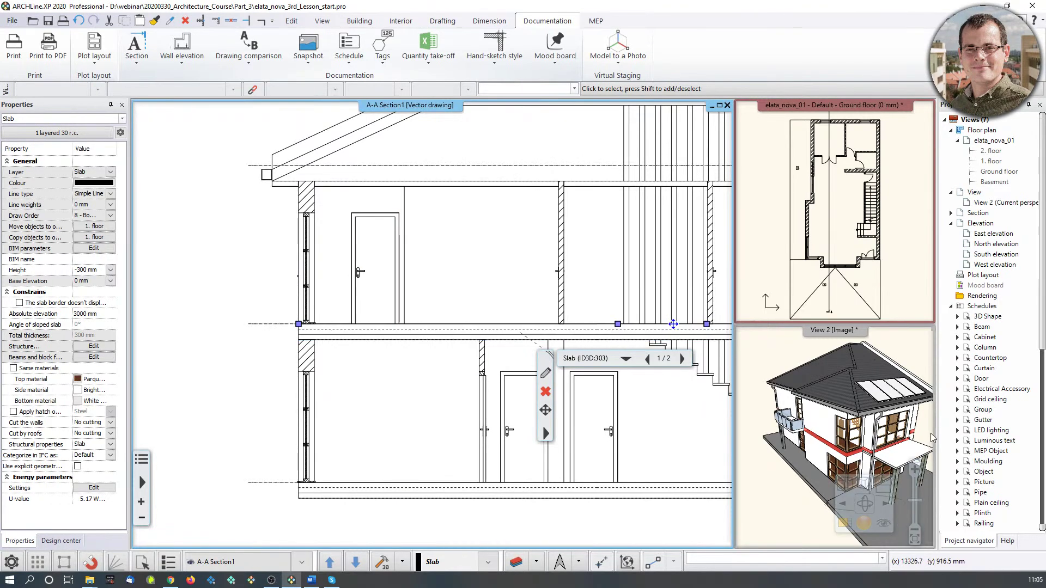
Step: Open the properties of the first-floor slab from the section and close them without changes
middle_drag(491, 335, 409, 333)
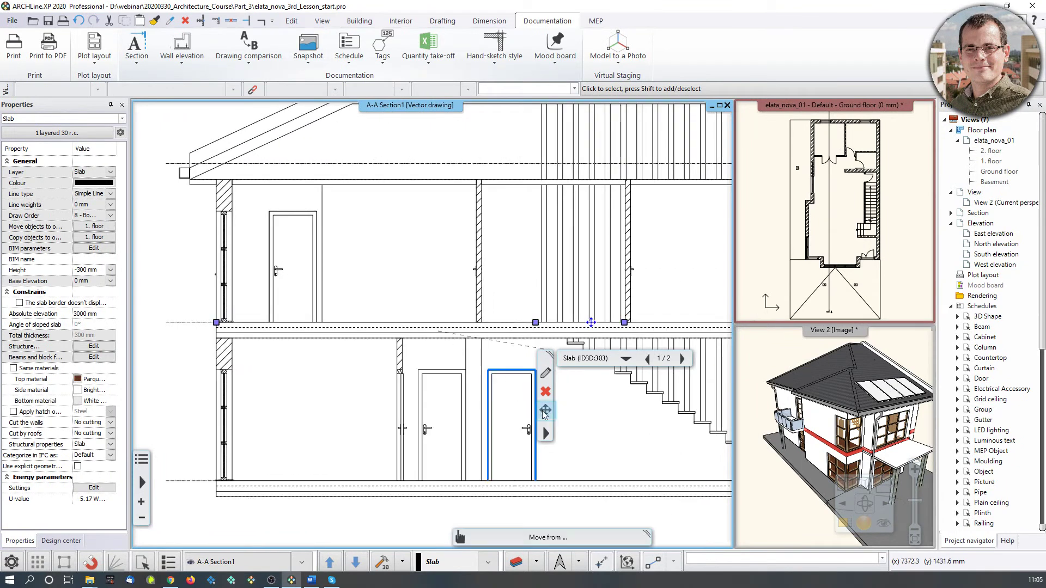
click(546, 375)
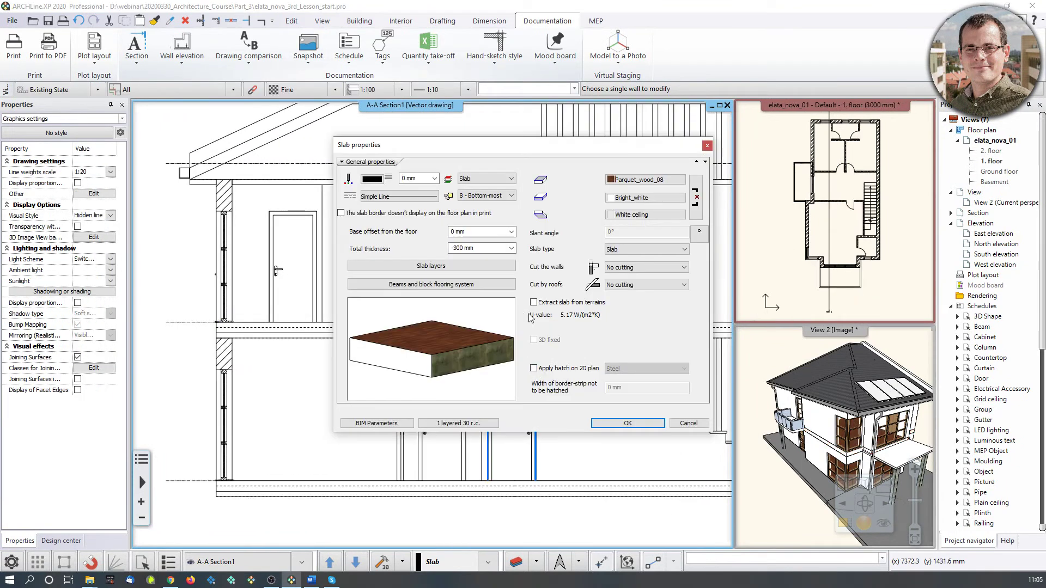
click(706, 146)
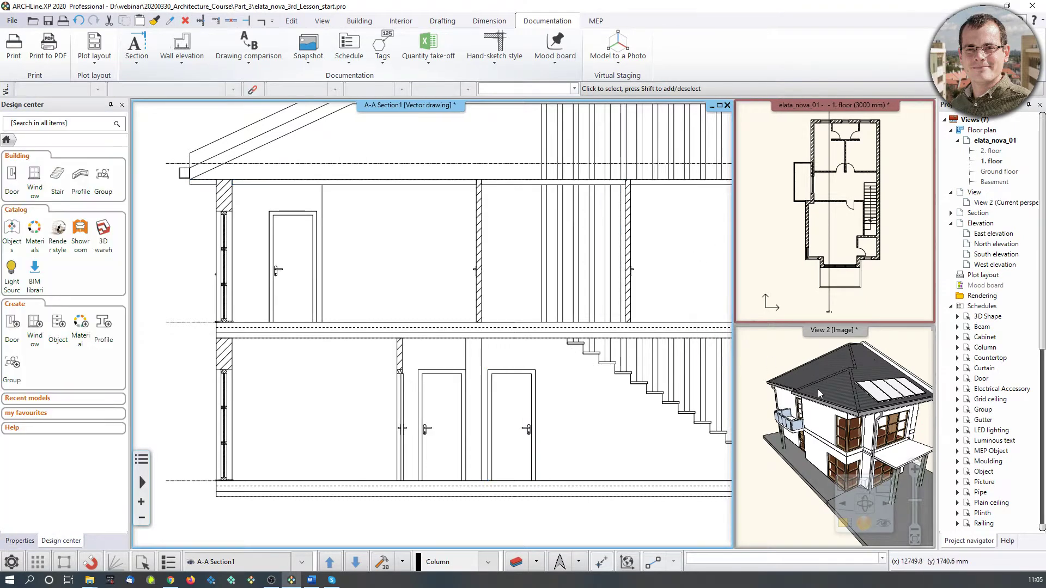
Step: Set the height of the first-floor window above the porch to 1500 mm from the A-A section view
middle_drag(798, 390, 771, 395)
middle_drag(714, 357, 367, 315)
scroll(371, 313, down, 1)
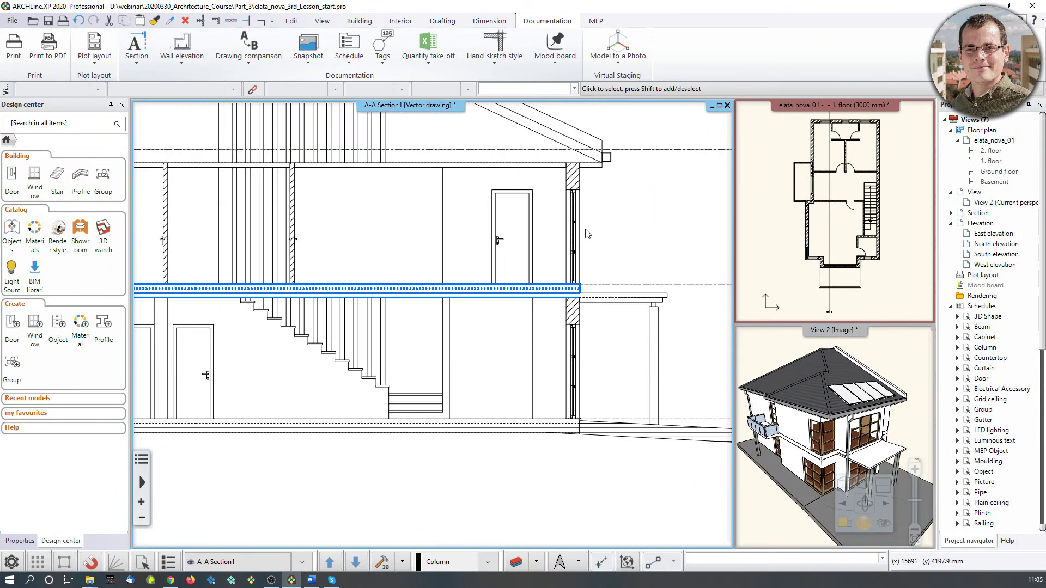
middle_drag(586, 236, 574, 249)
click(563, 253)
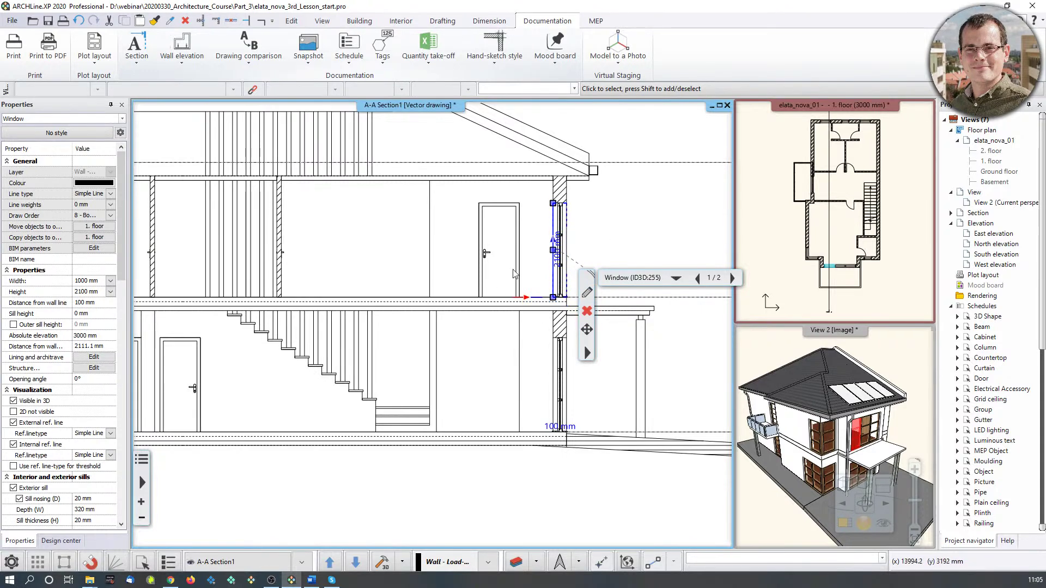
middle_drag(365, 256, 538, 274)
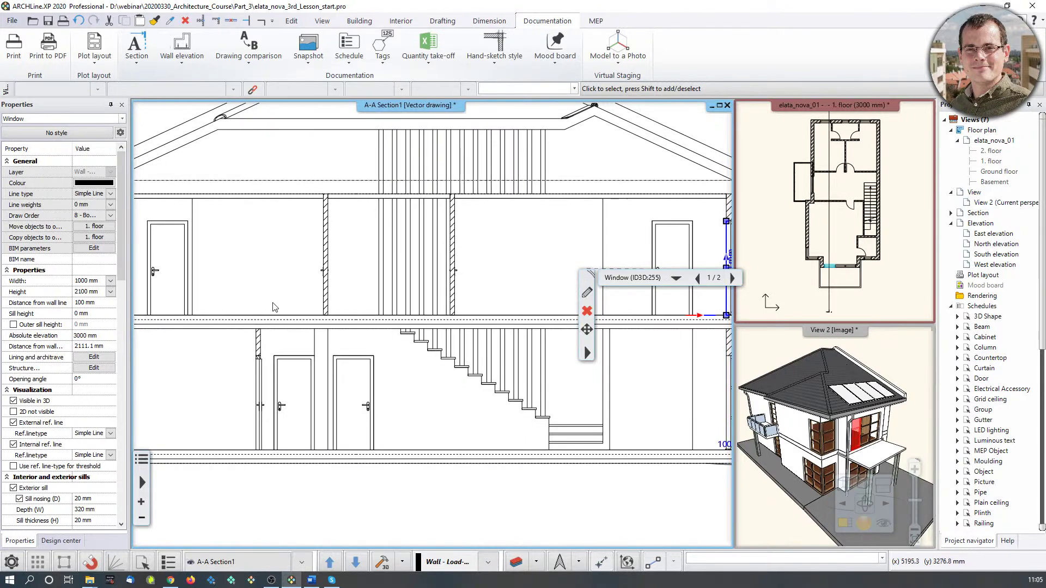
scroll(545, 308, up, 3)
scroll(588, 292, up, 2)
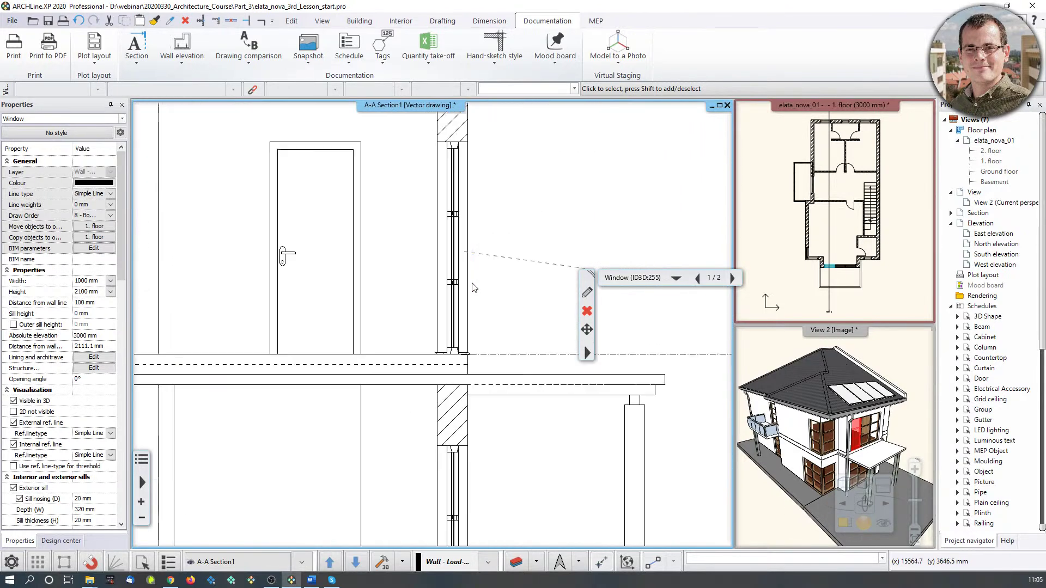
click(587, 295)
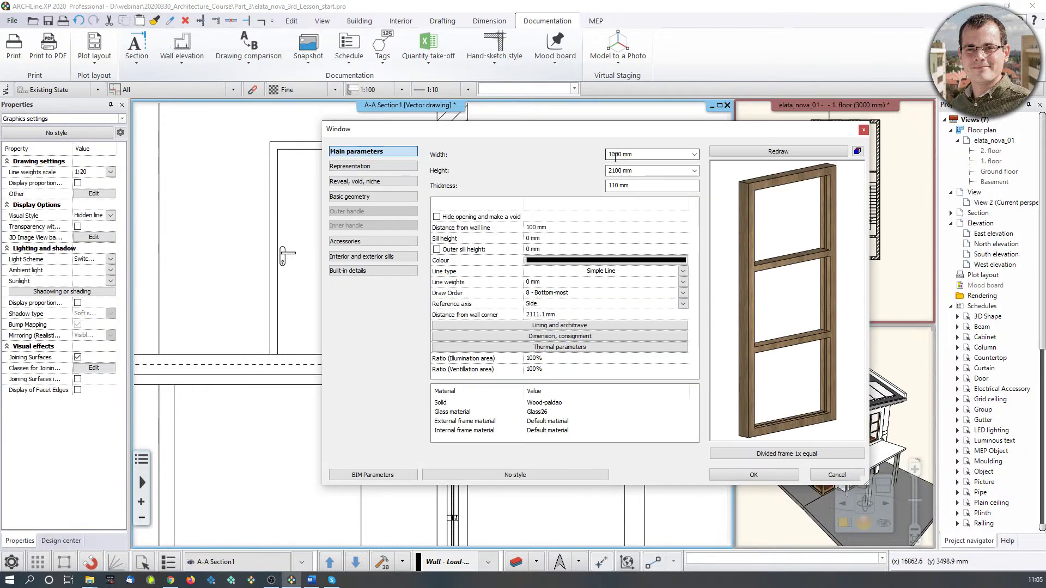
double_click(615, 170)
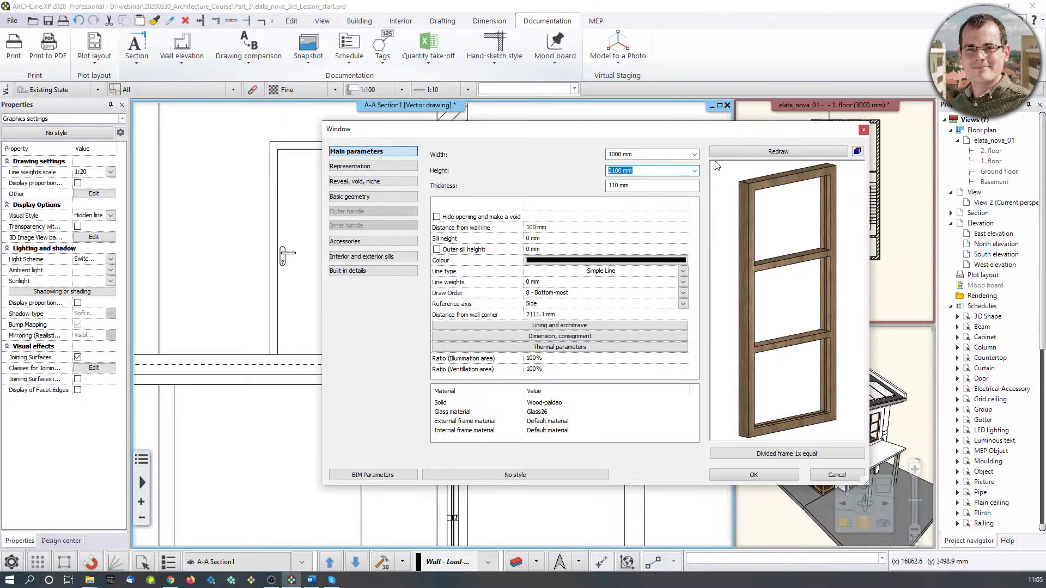
text(1500)
click(810, 152)
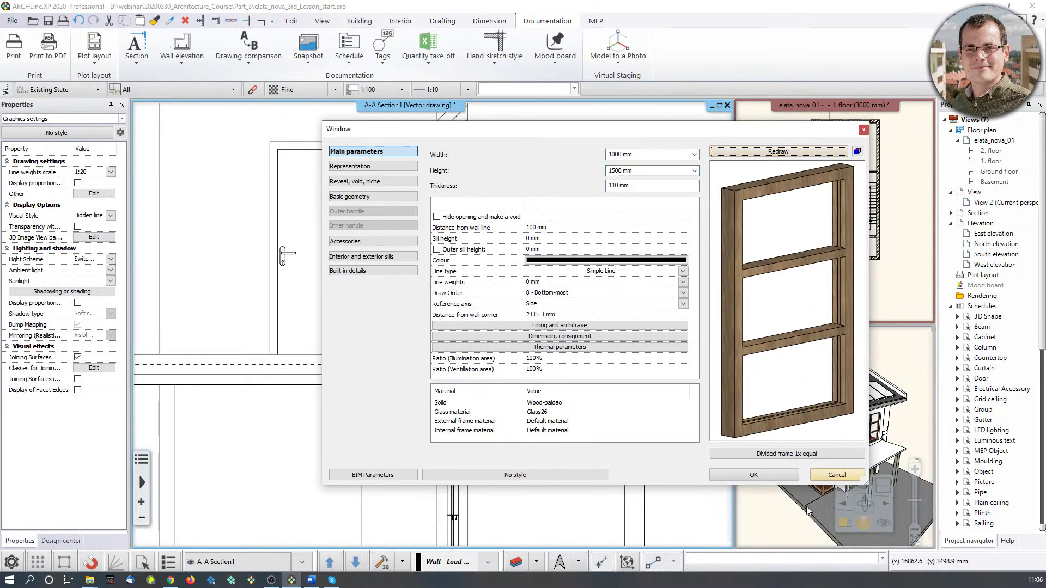
click(754, 475)
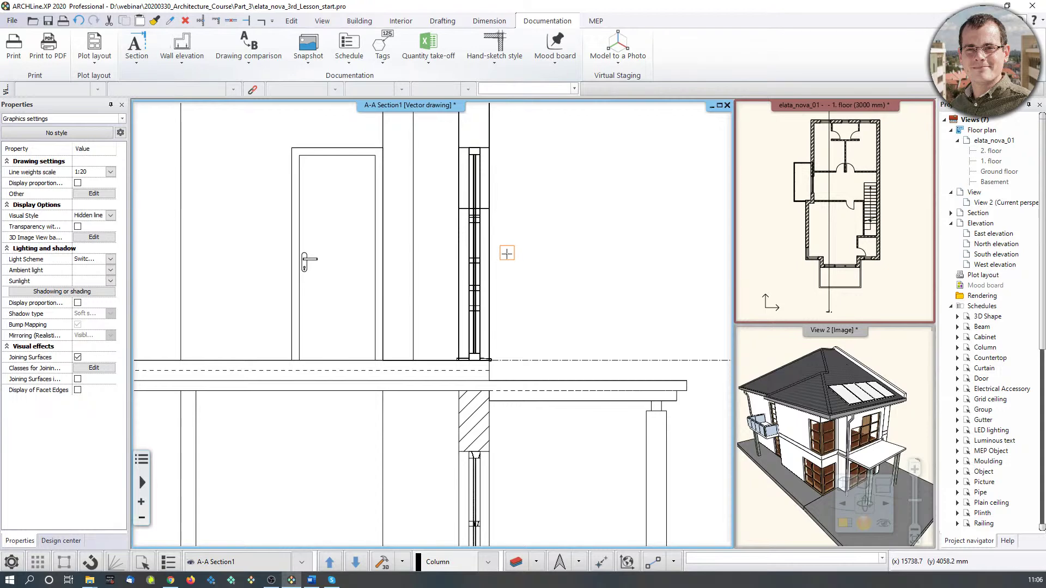
Step: Examine the section along the first-floor slab from the porch end to the opposite outer wall
scroll(485, 334, down, 3)
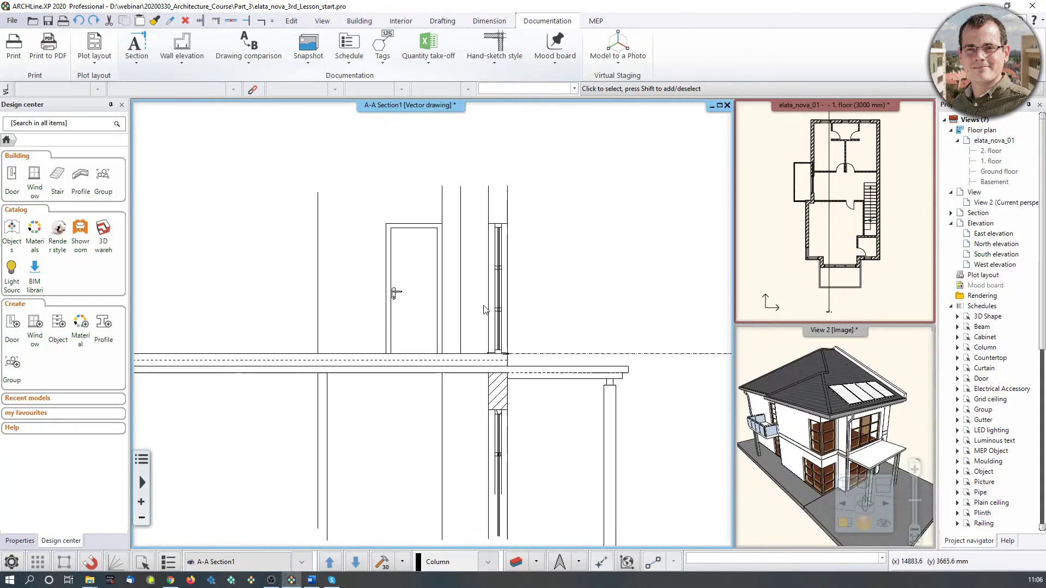
click(334, 350)
middle_drag(332, 347, 456, 349)
middle_drag(369, 352, 502, 351)
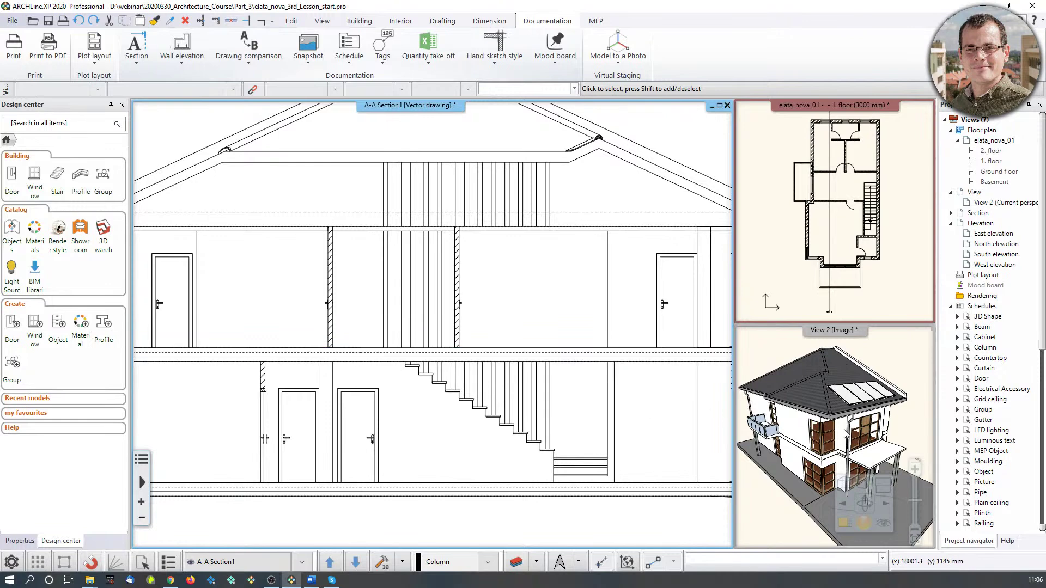
middle_drag(448, 354, 614, 337)
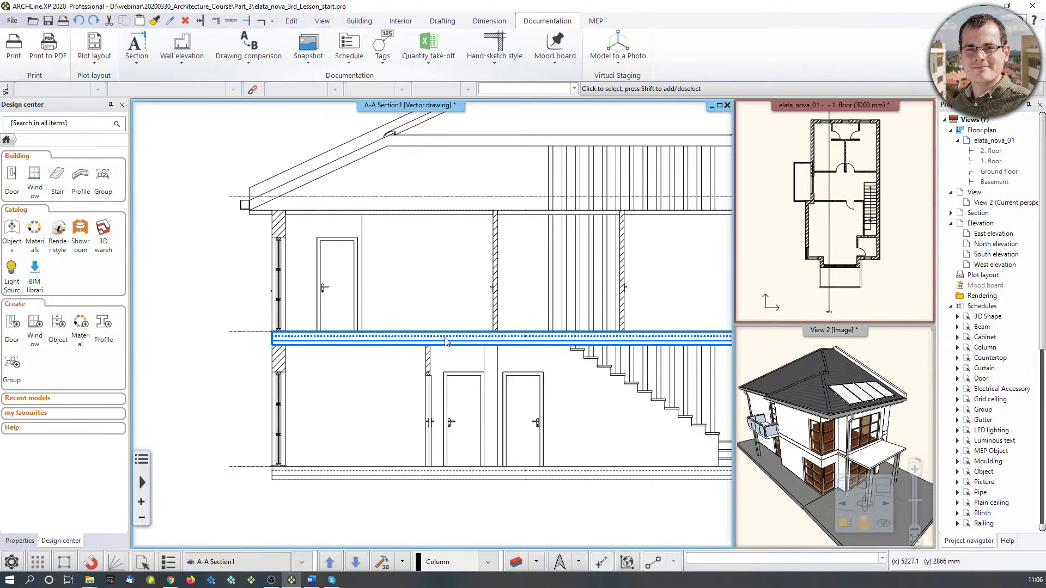
scroll(299, 346, up, 3)
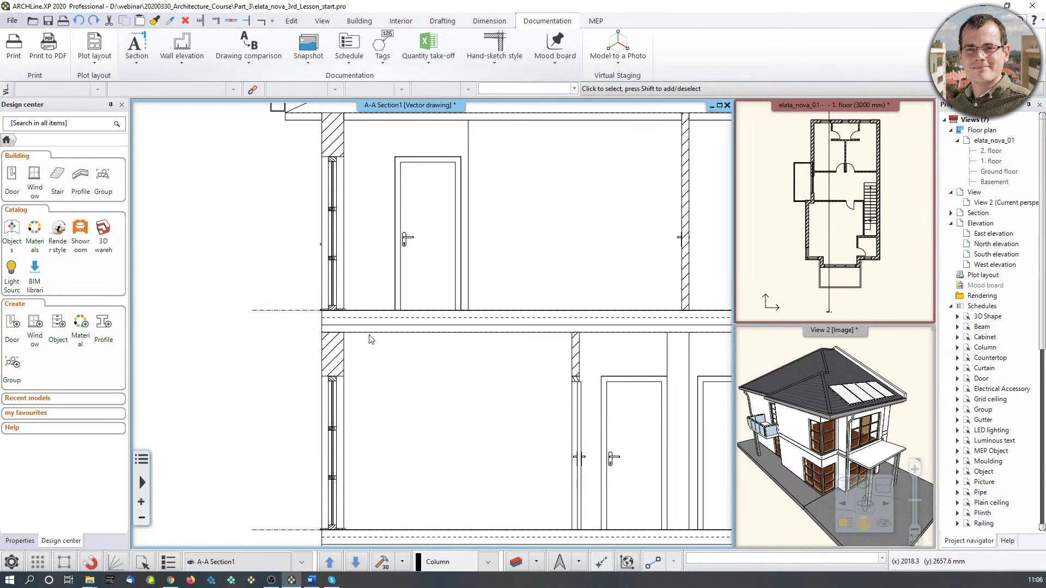
Step: Open the first-floor slab layer's Reinforced_concrete material for editing and review its physical and appearance properties
click(396, 321)
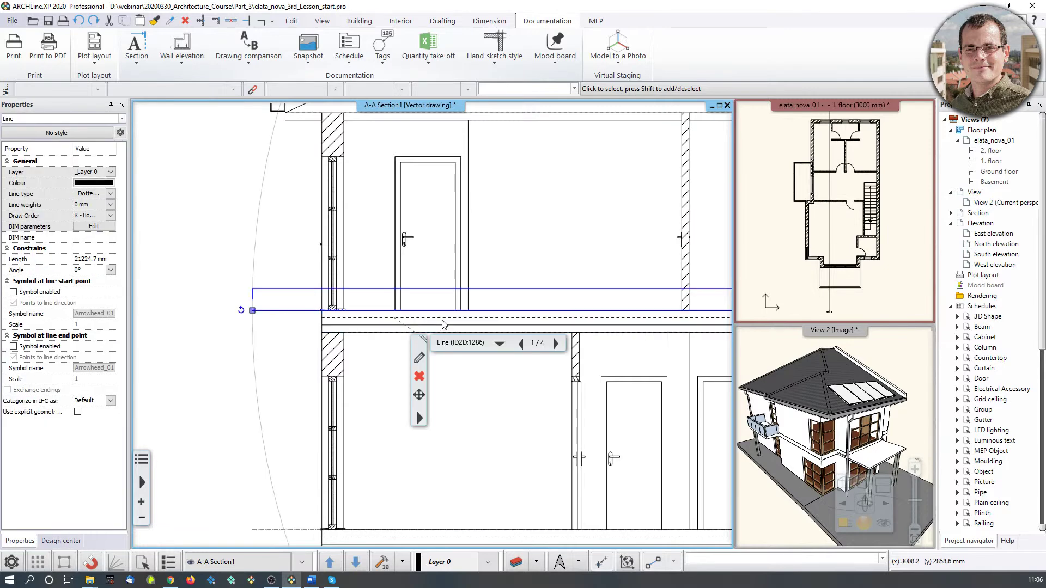
scroll(411, 333, down, 2)
click(410, 331)
click(434, 364)
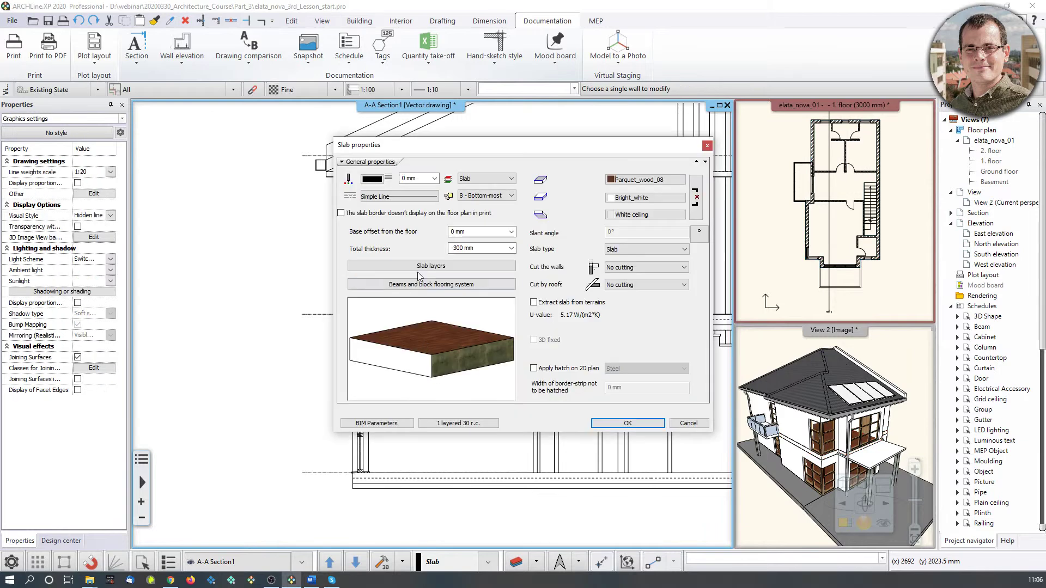
click(422, 267)
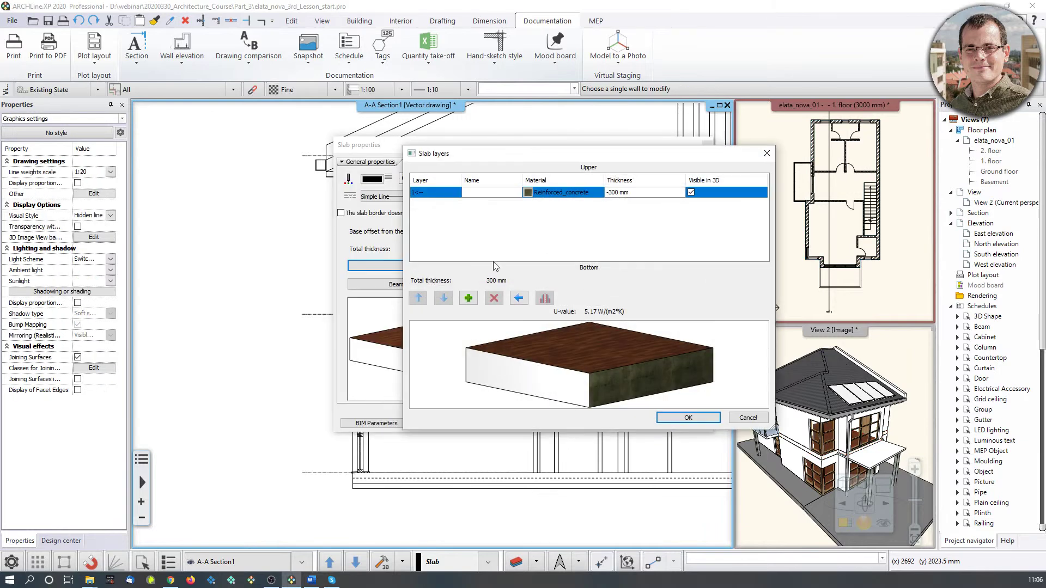
click(579, 194)
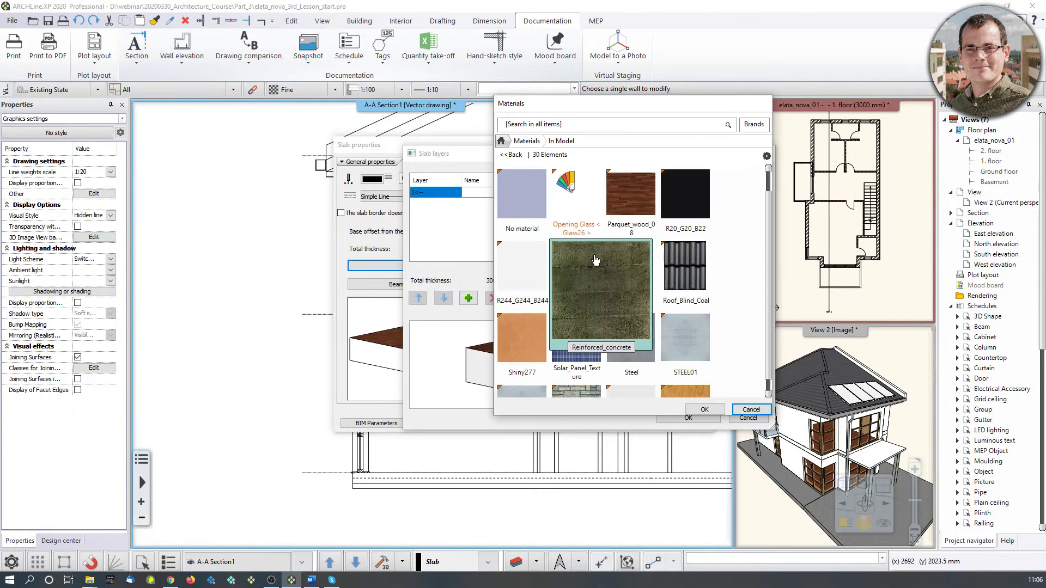
click(768, 157)
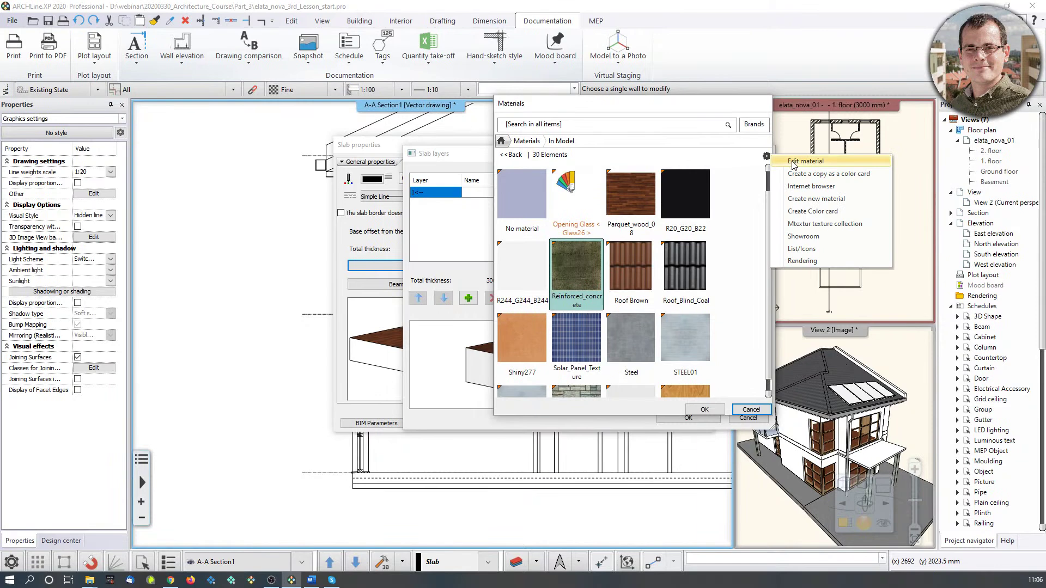
click(793, 163)
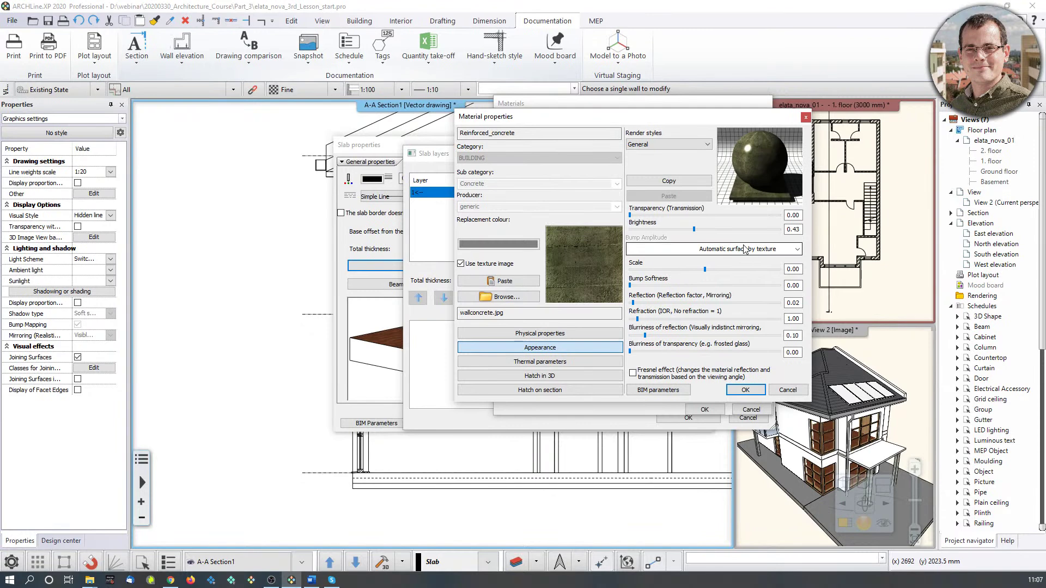
click(566, 333)
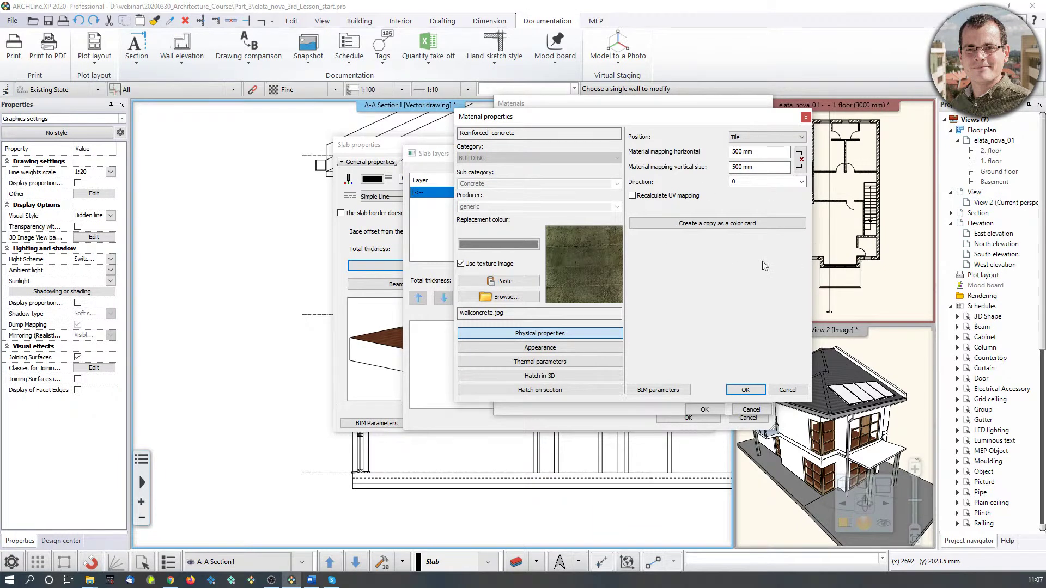
click(549, 348)
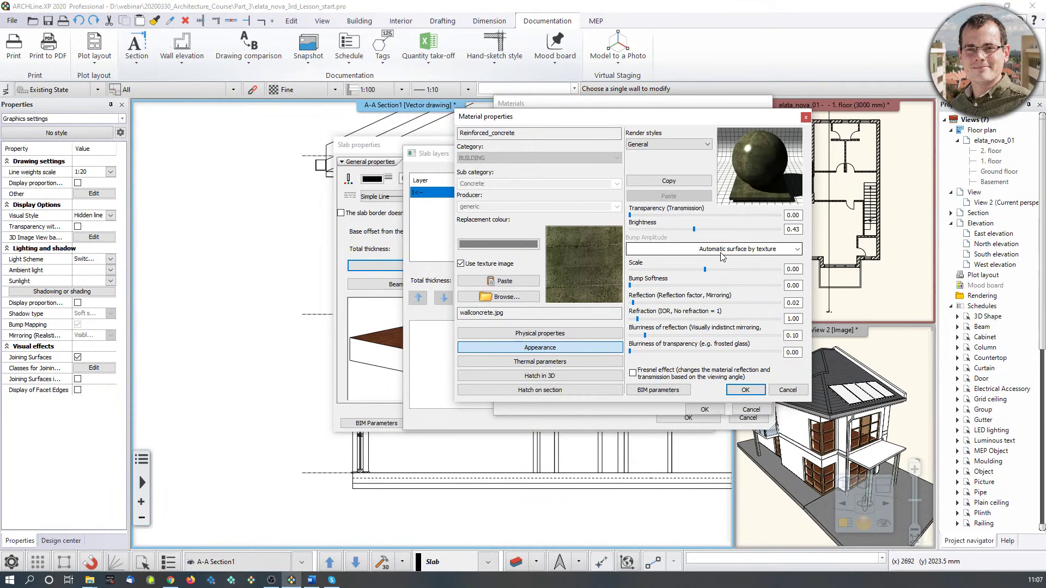
Step: Set the section hatch of the Reinforced_concrete material to the preferred pattern Reinforced concrete ISO
click(558, 390)
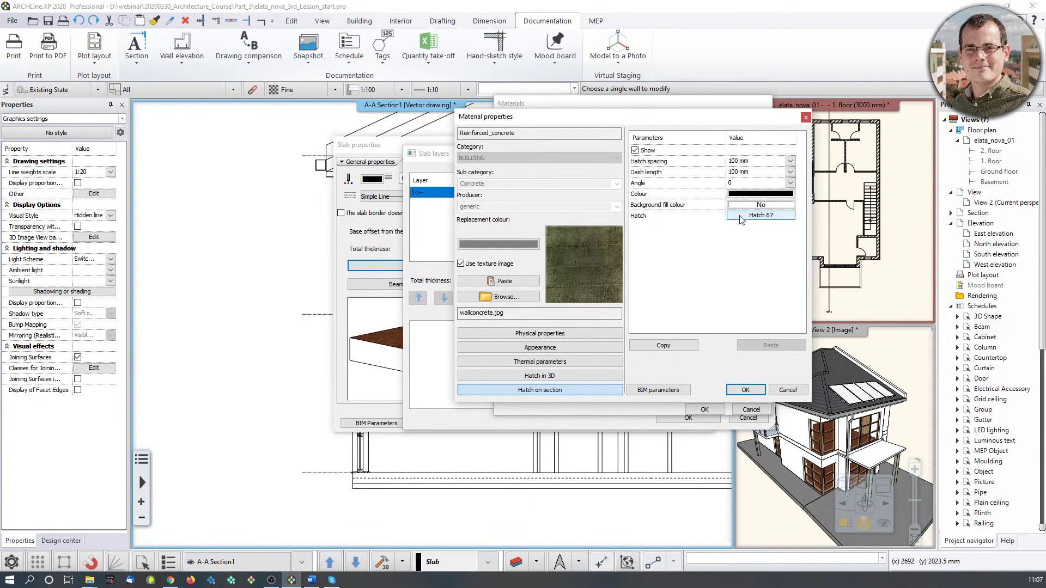
click(783, 216)
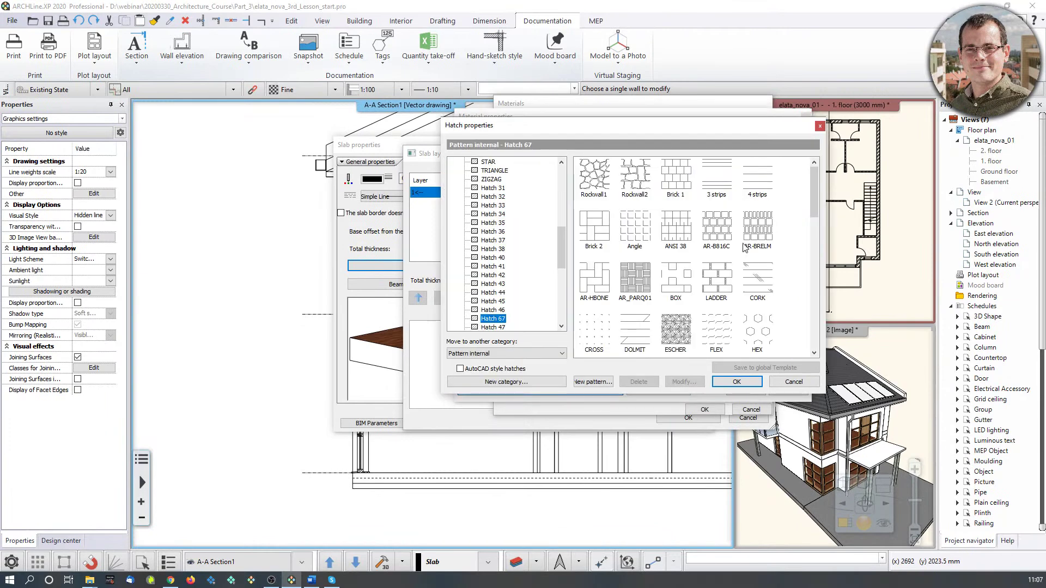
drag(559, 244, 565, 180)
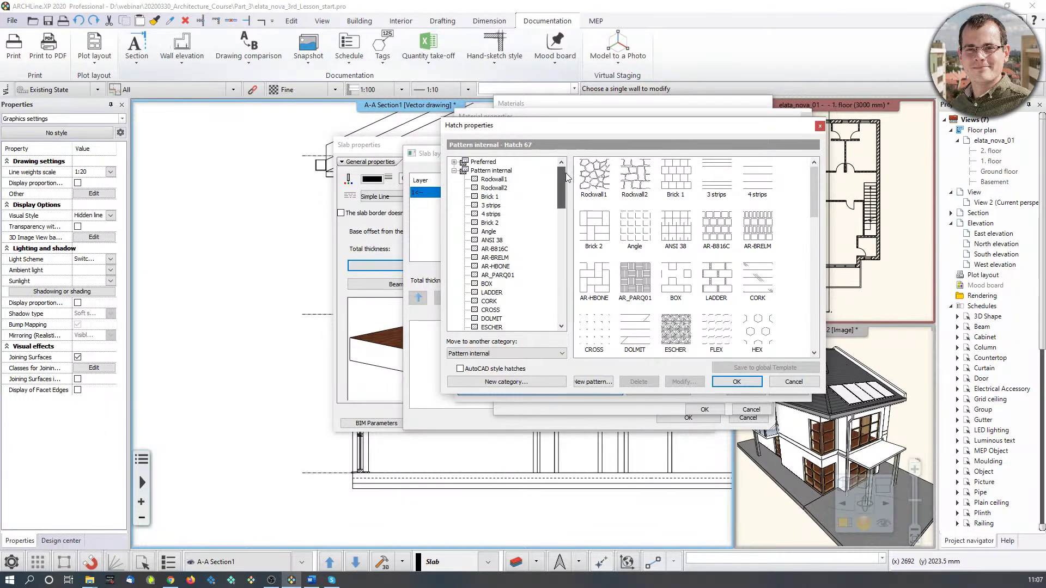
click(483, 162)
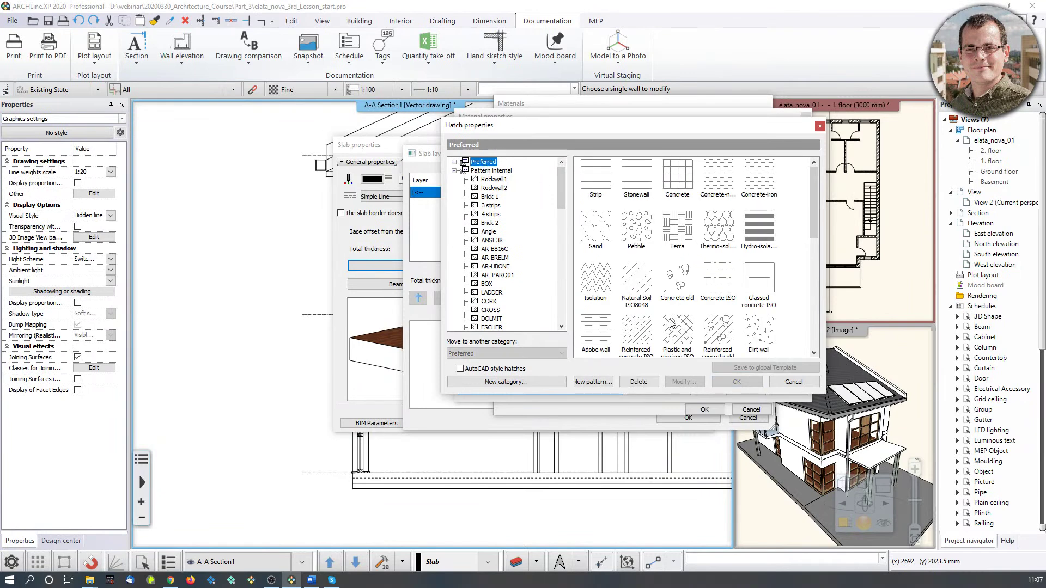
scroll(646, 340, down, 2)
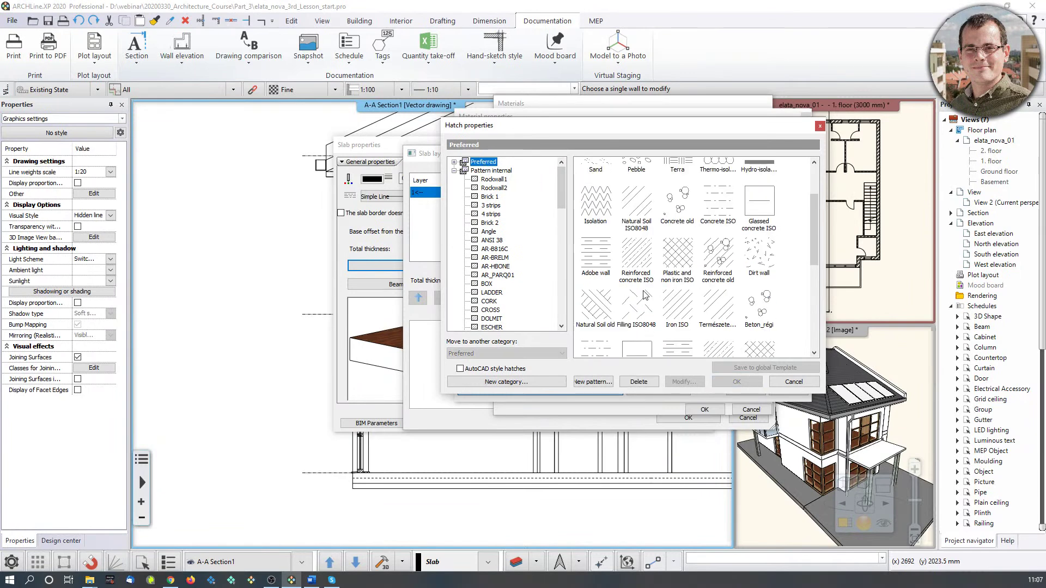
click(635, 256)
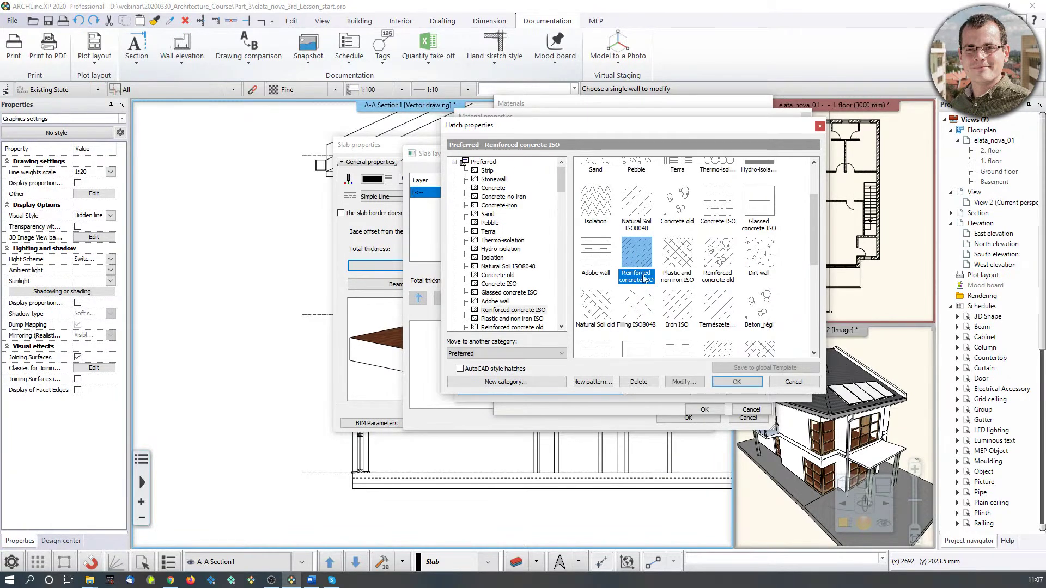
click(737, 383)
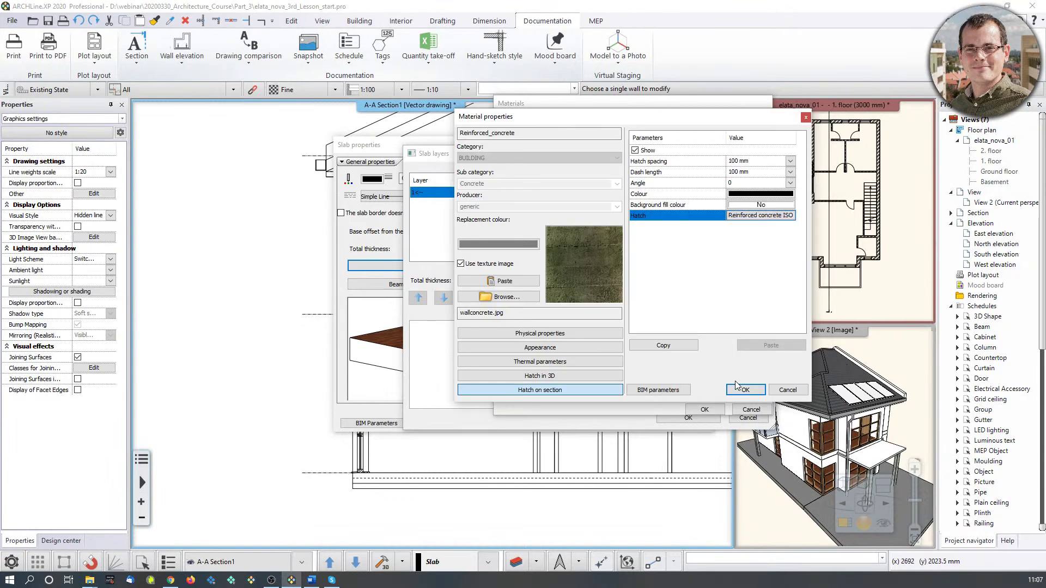
Step: Set the section hatch spacing and dash length to 300 mm each and accept the material and slab settings
click(735, 161)
text(300)
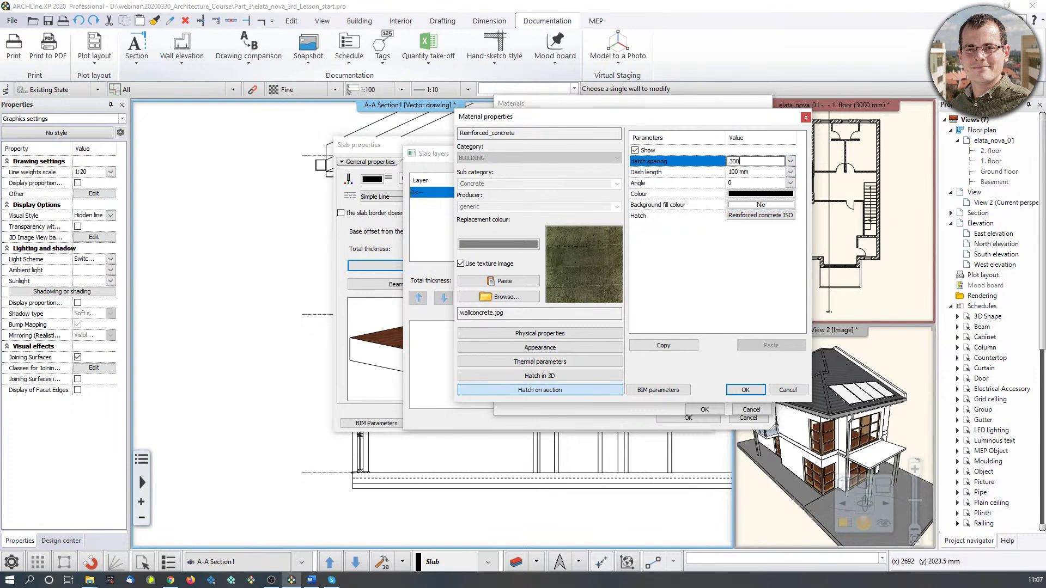
click(740, 173)
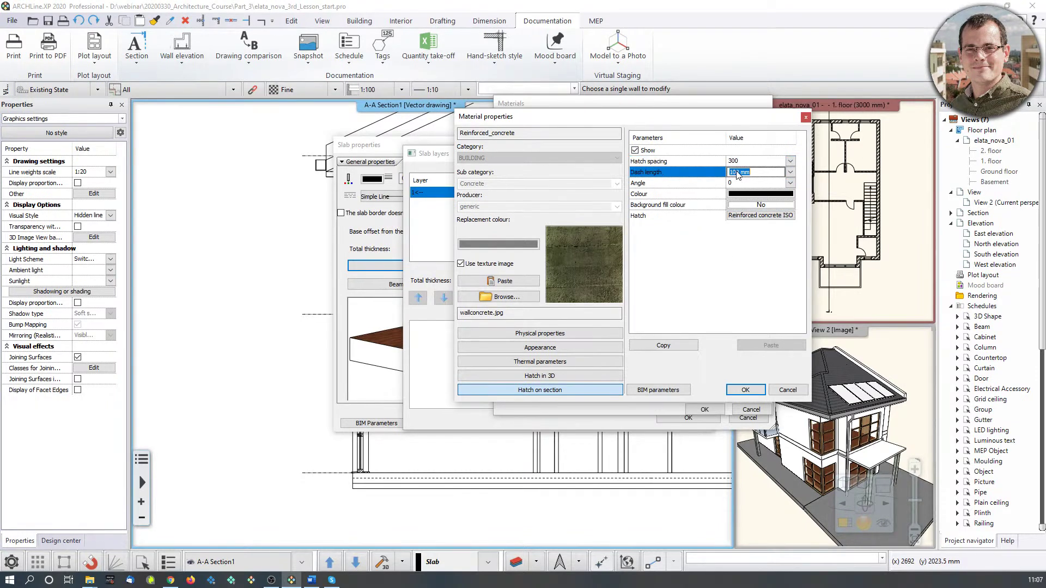
text(300)
click(769, 162)
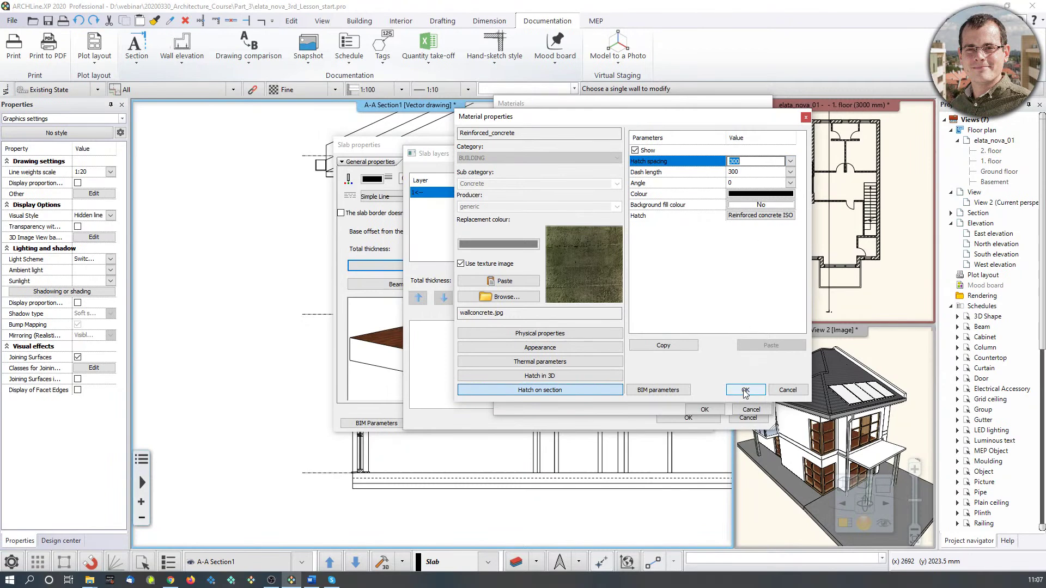
click(745, 389)
click(700, 415)
click(696, 421)
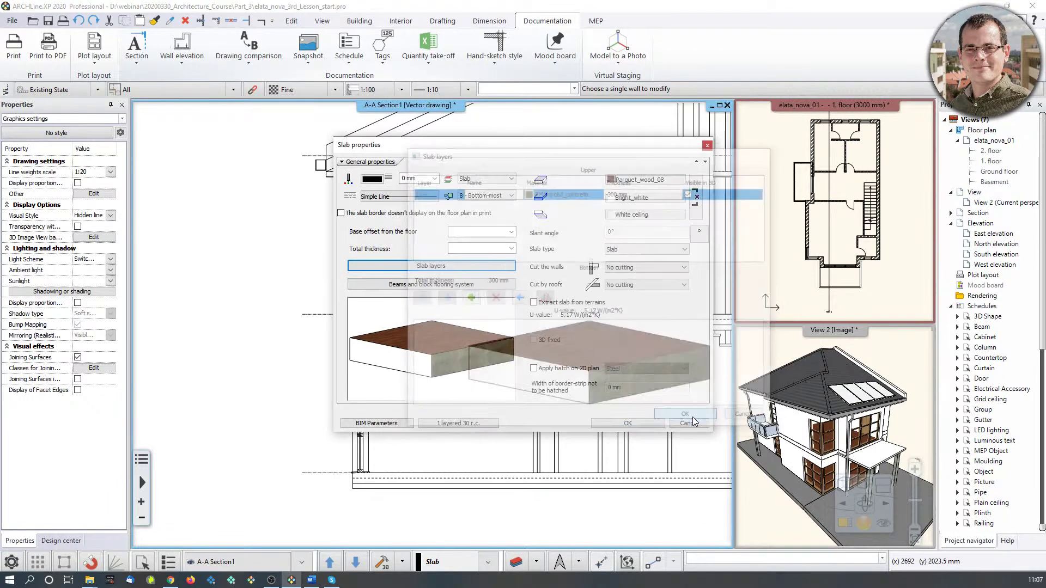
click(628, 424)
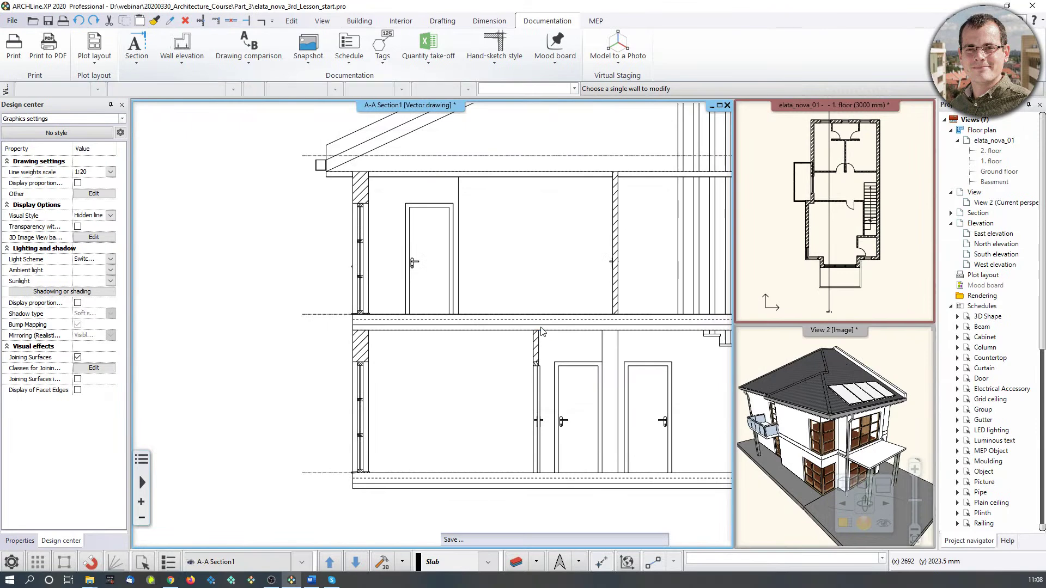
Step: Try to update the slab hatching by refreshing the A-A section view
scroll(433, 327, up, 2)
scroll(376, 352, down, 3)
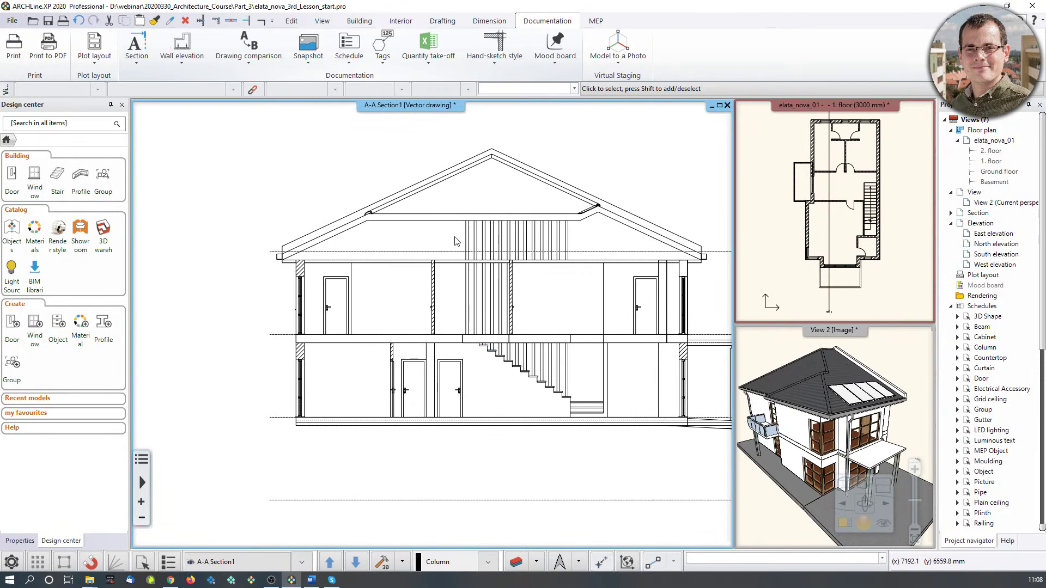
middle_drag(497, 256, 463, 262)
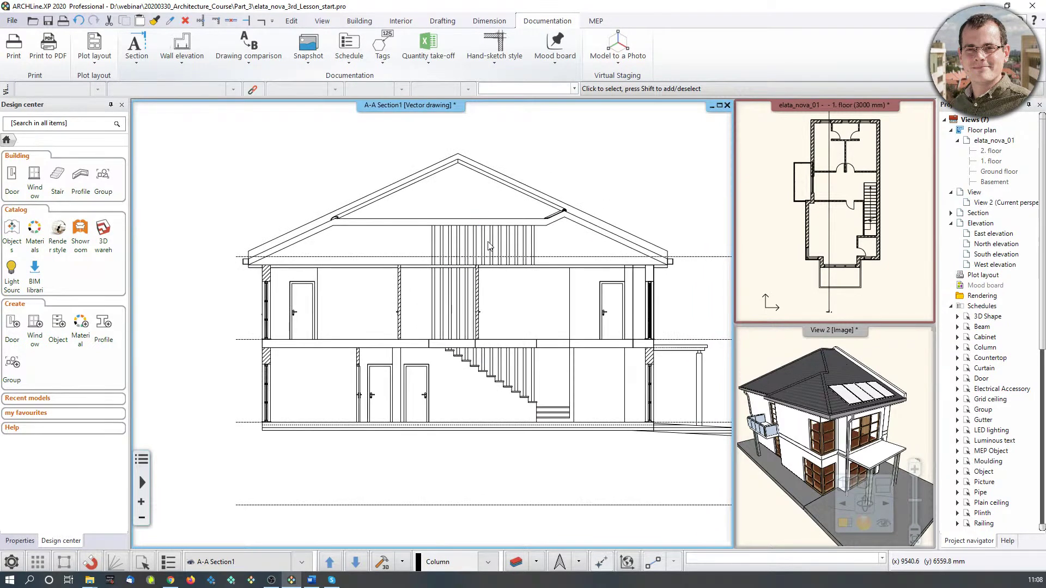
right_click(431, 109)
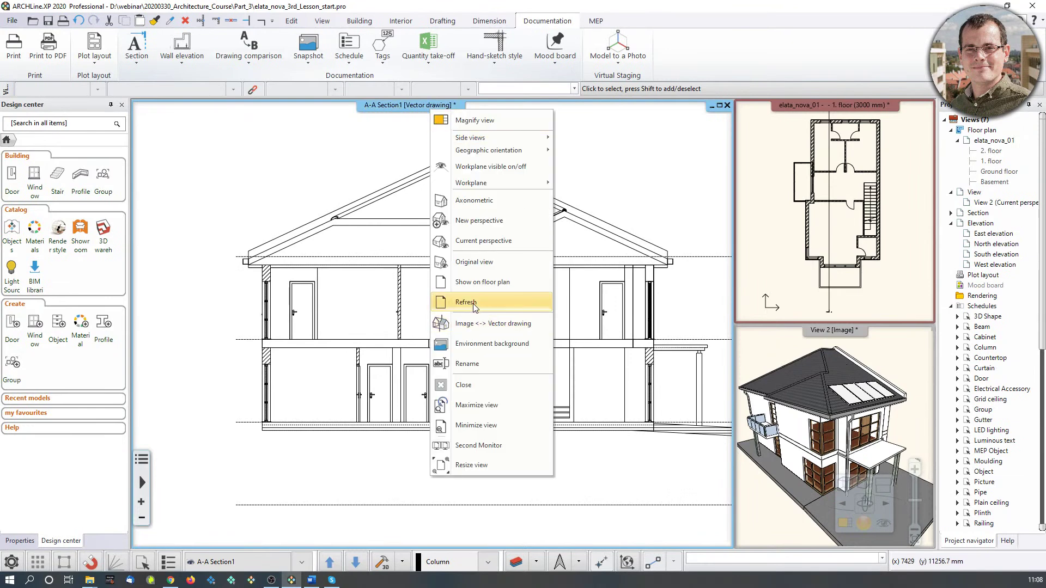
click(466, 302)
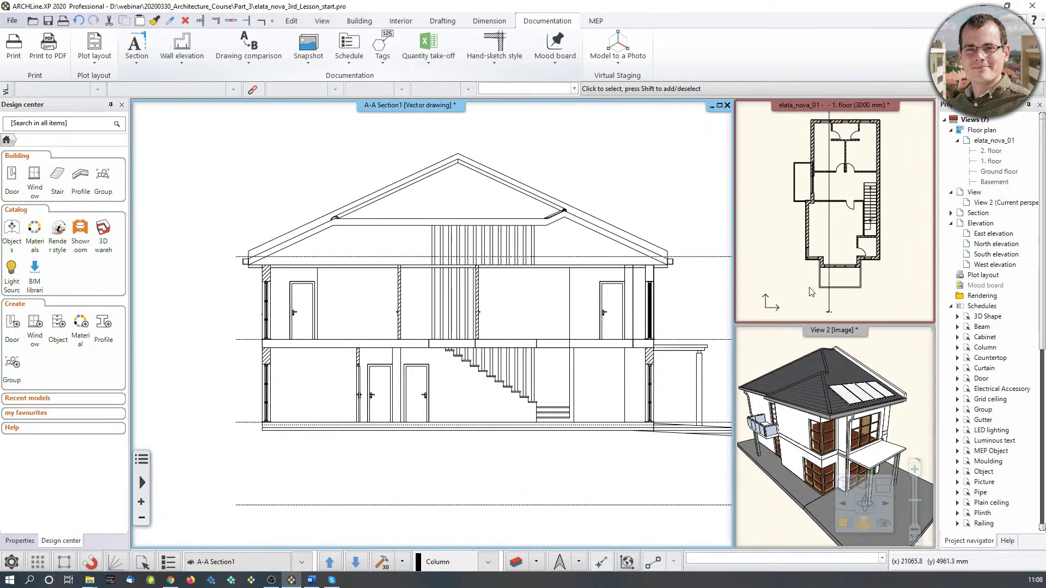
Step: Rebuild the 3D model to apply the new reinforced concrete hatch to the slabs in the A-A section
click(829, 303)
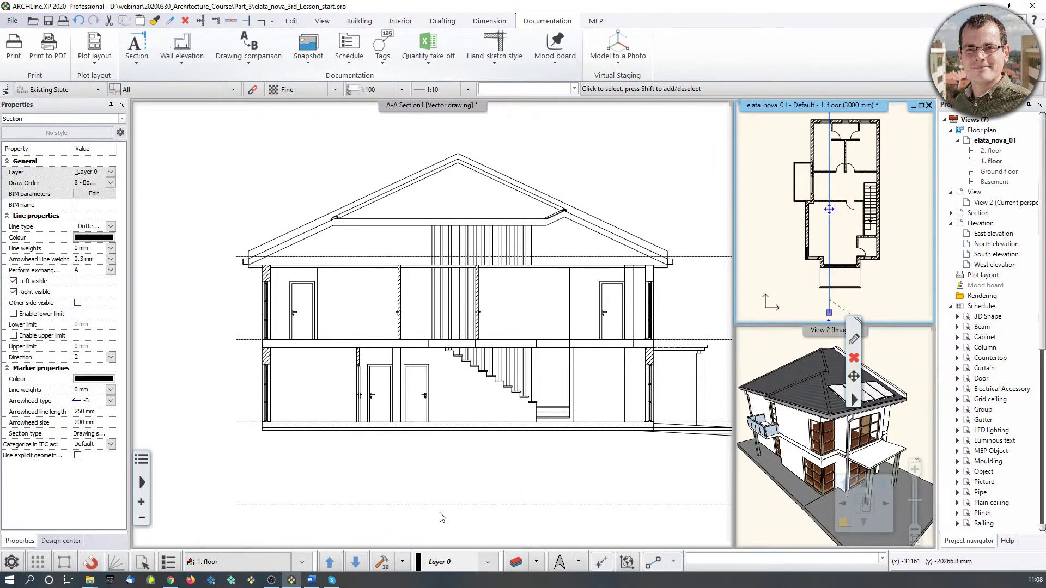
click(446, 476)
click(381, 565)
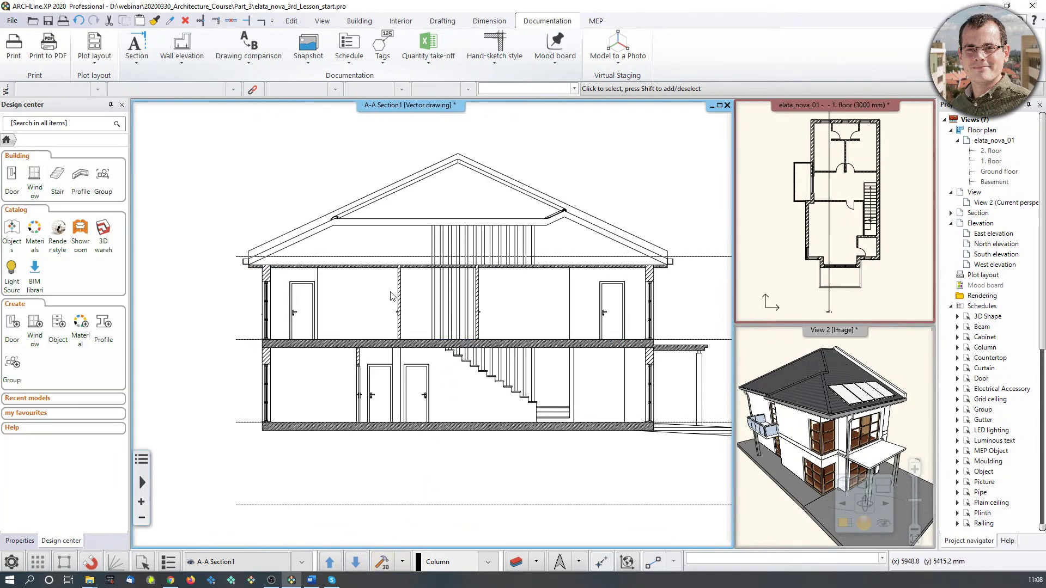
Step: Examine the slab hatching and the floor level annotations beyond the porch in the A-A section
scroll(316, 355, up, 8)
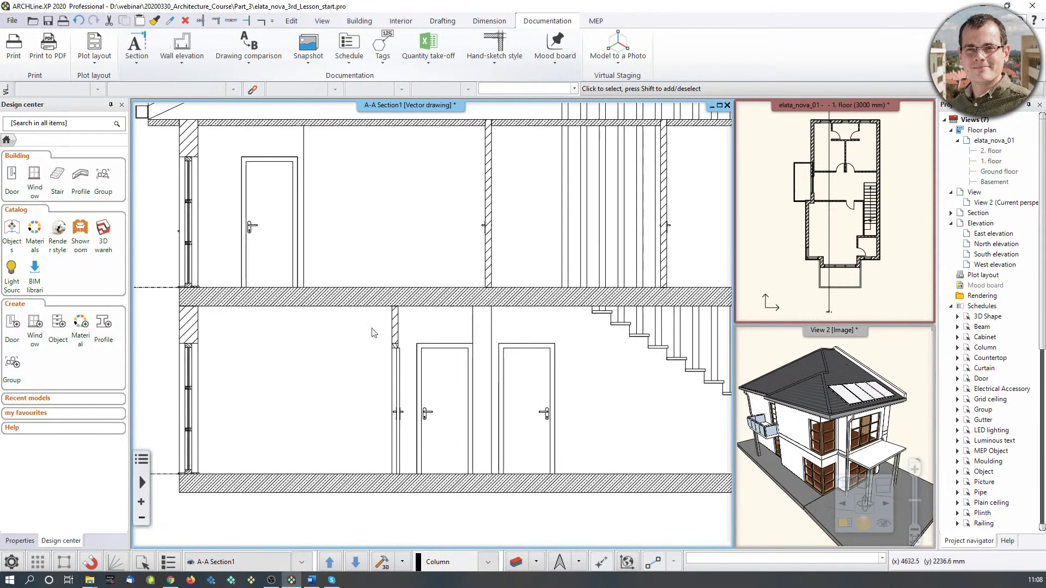
scroll(461, 278, down, 5)
scroll(461, 278, down, 3)
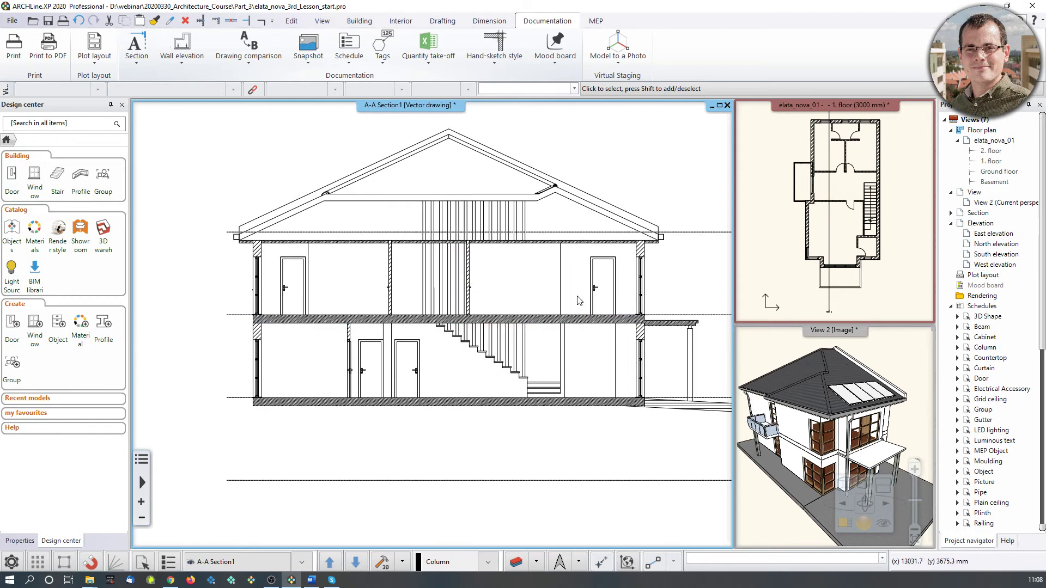
middle_drag(577, 297, 422, 298)
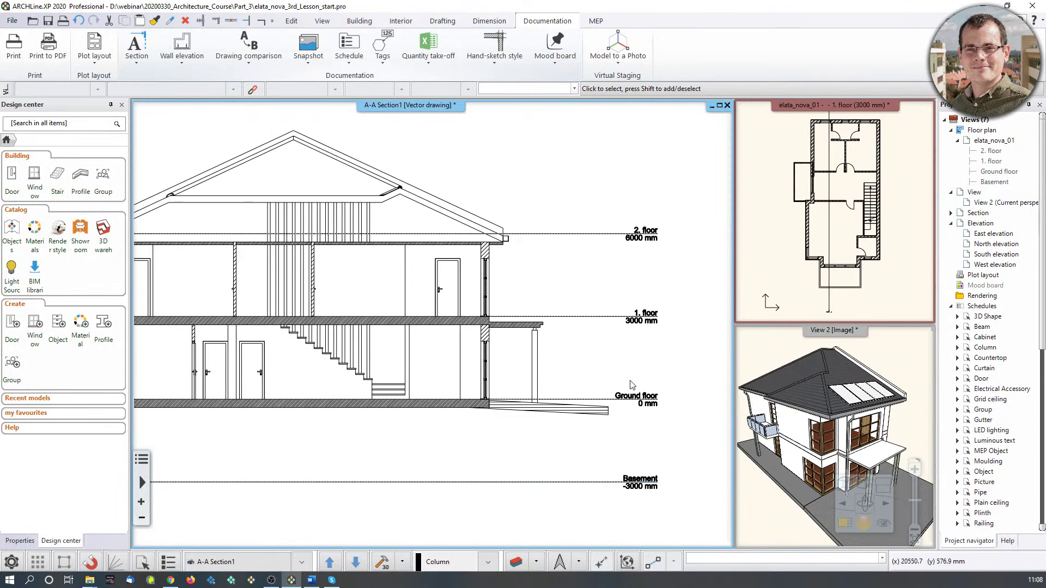
Step: Open the A-A section line's properties from the first-floor plan, review the level annotation options and close them without changes
click(829, 309)
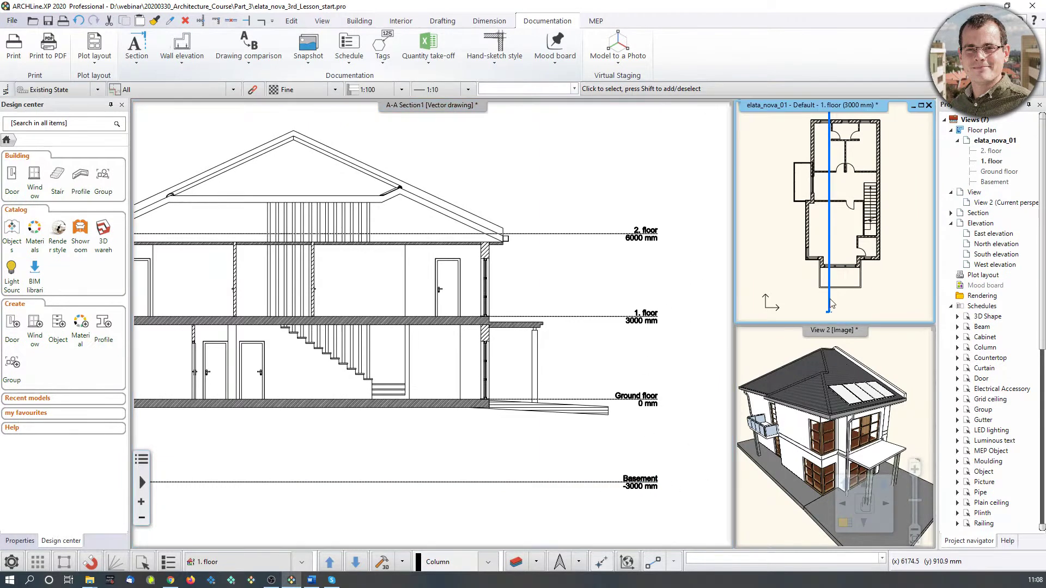
click(829, 308)
click(854, 339)
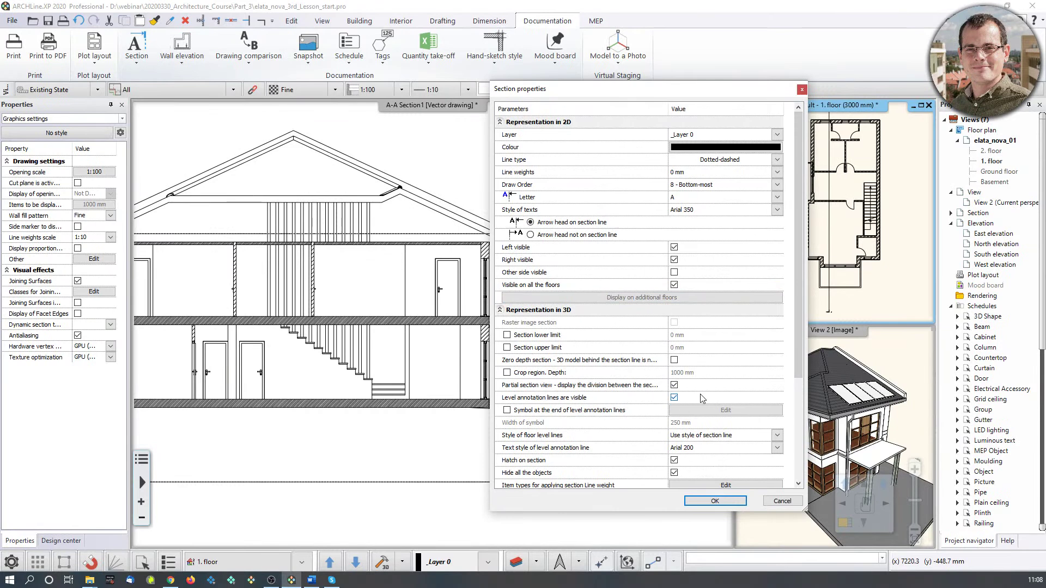
click(783, 503)
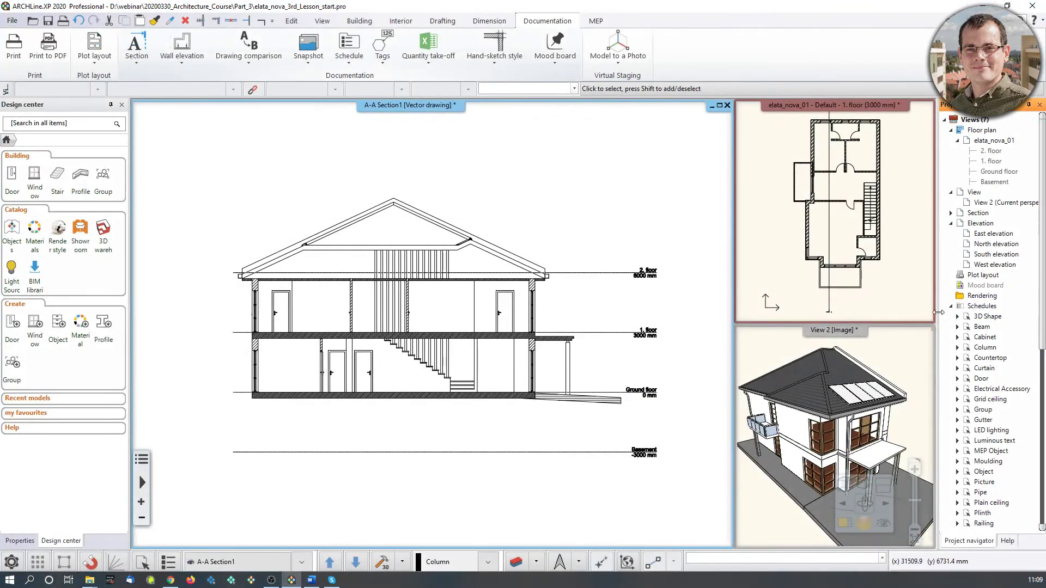
Step: Enlarge the first-floor plan view and insert a node into the A-A section line in the hall
click(895, 243)
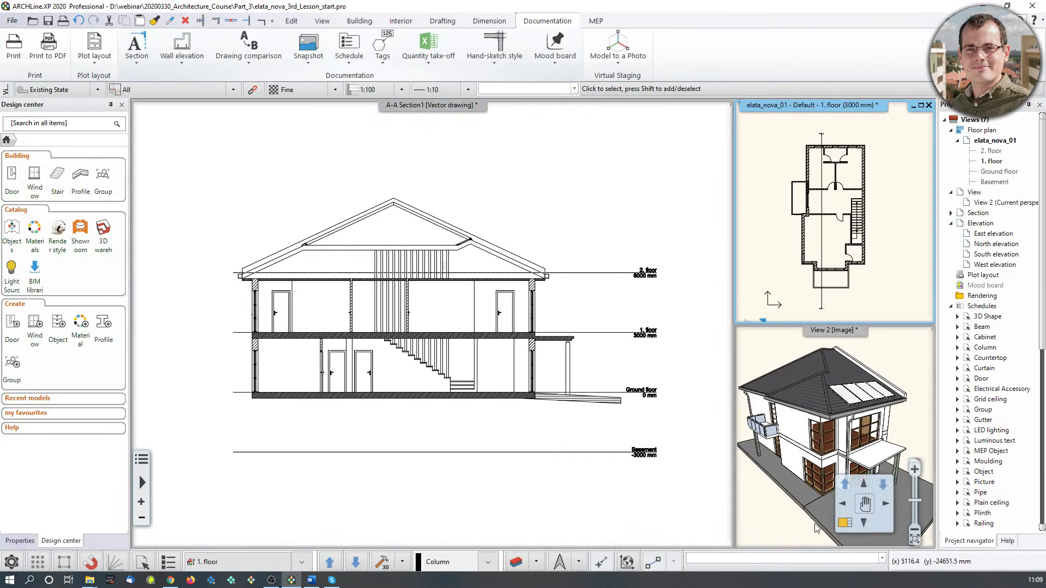
click(845, 523)
middle_drag(444, 269, 444, 281)
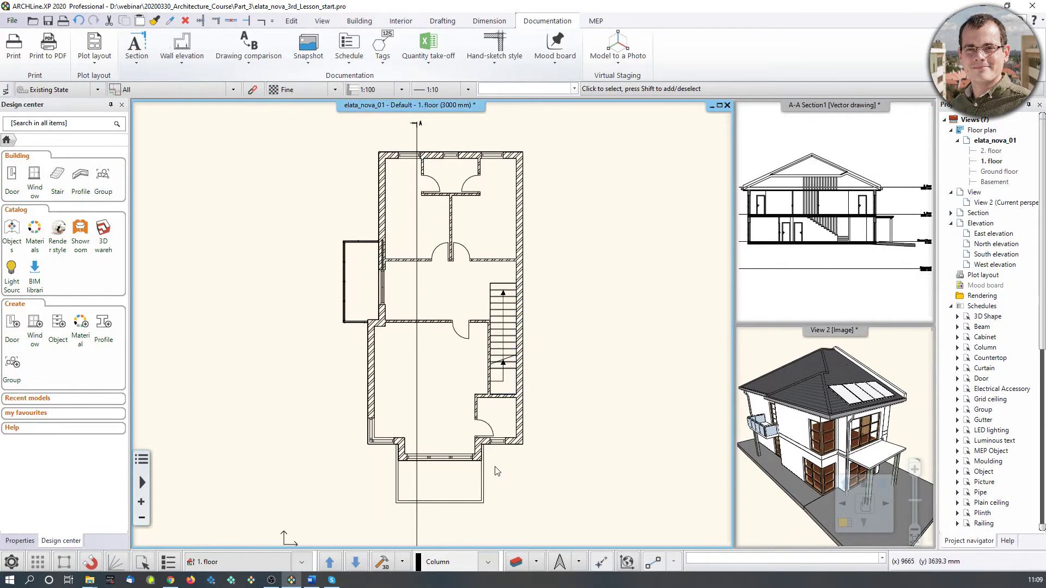
click(417, 311)
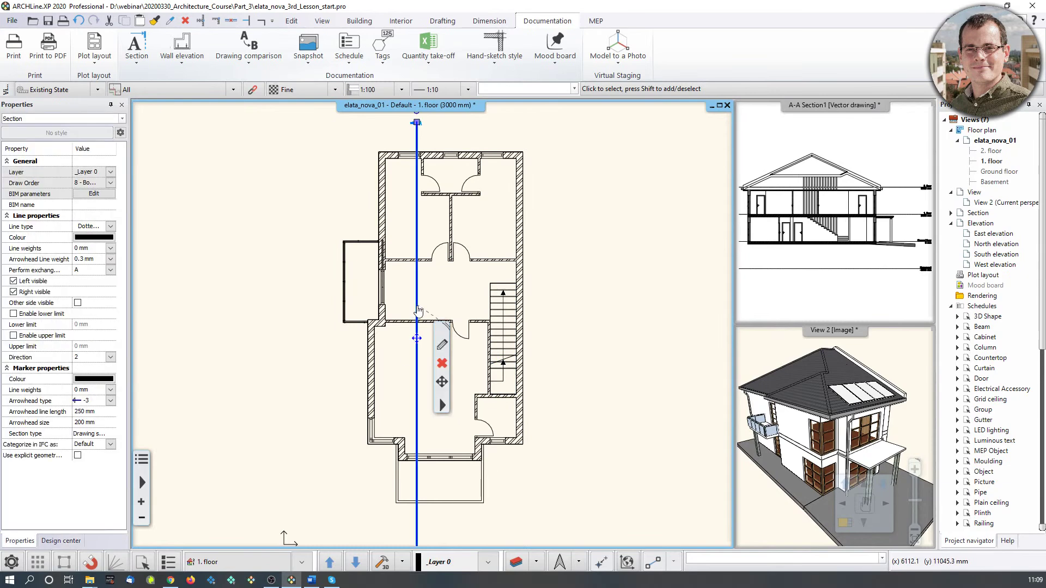
right_click(418, 311)
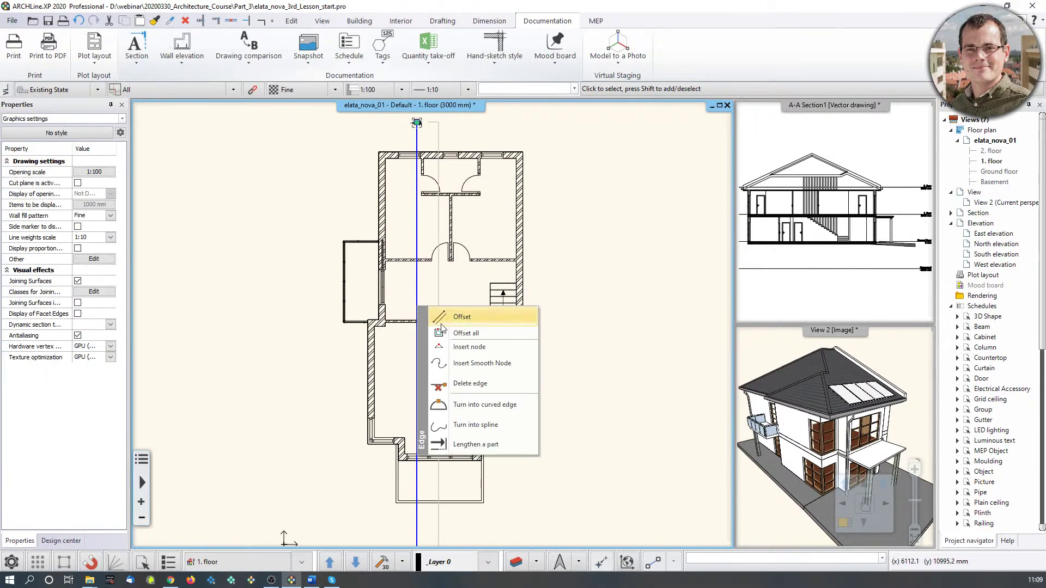
click(440, 347)
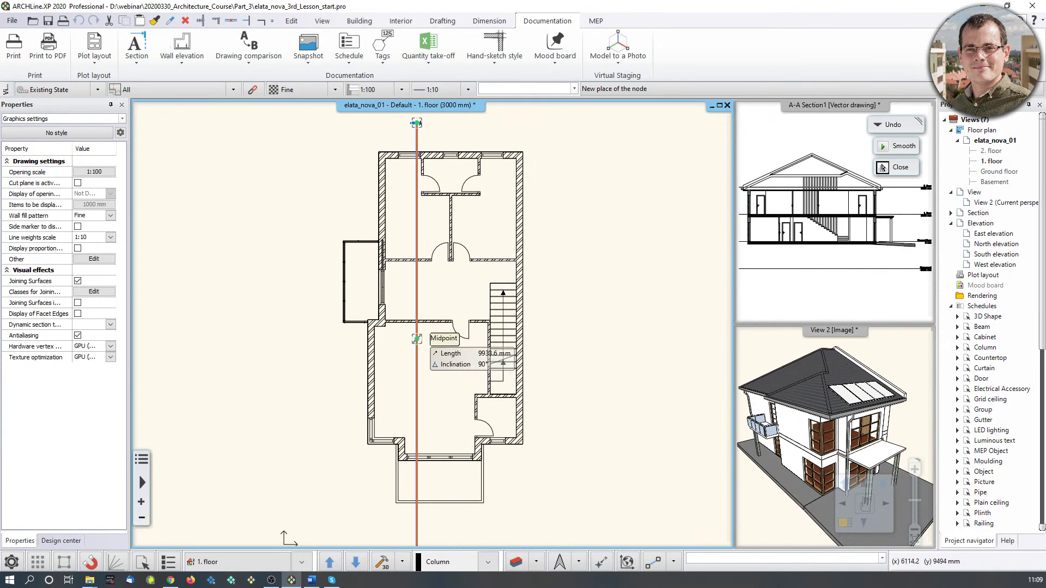
scroll(417, 338, up, 3)
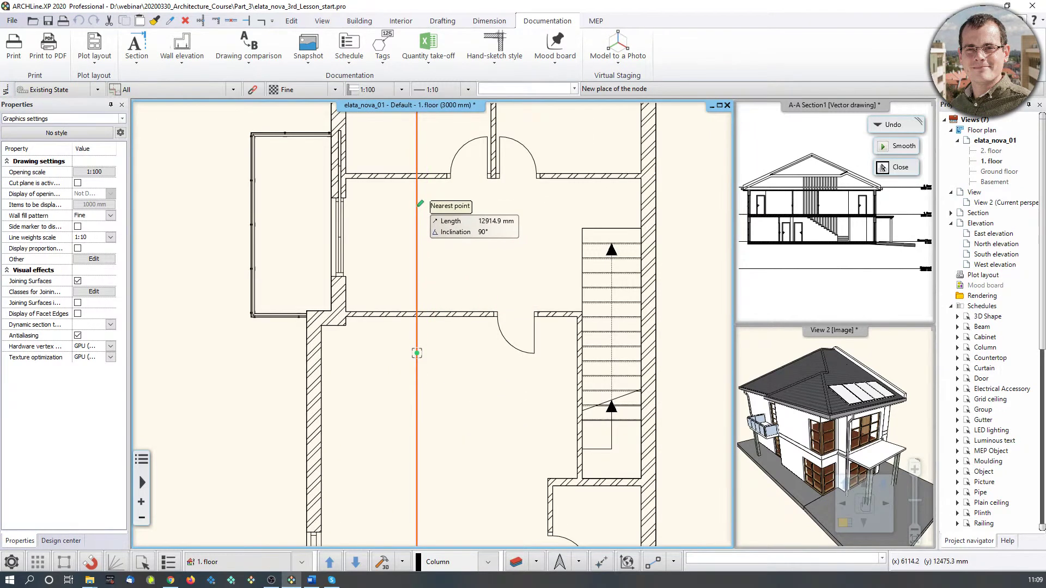
click(417, 203)
Step: Offset the section line's part below the new node to run through the middle of the staircase, and update the section view
right_click(420, 244)
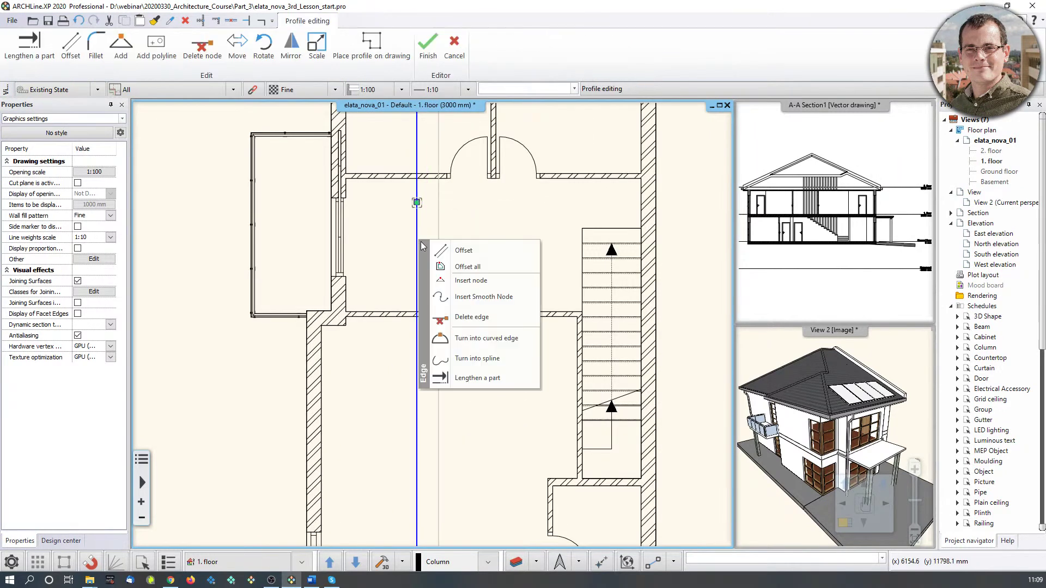
click(463, 250)
click(611, 274)
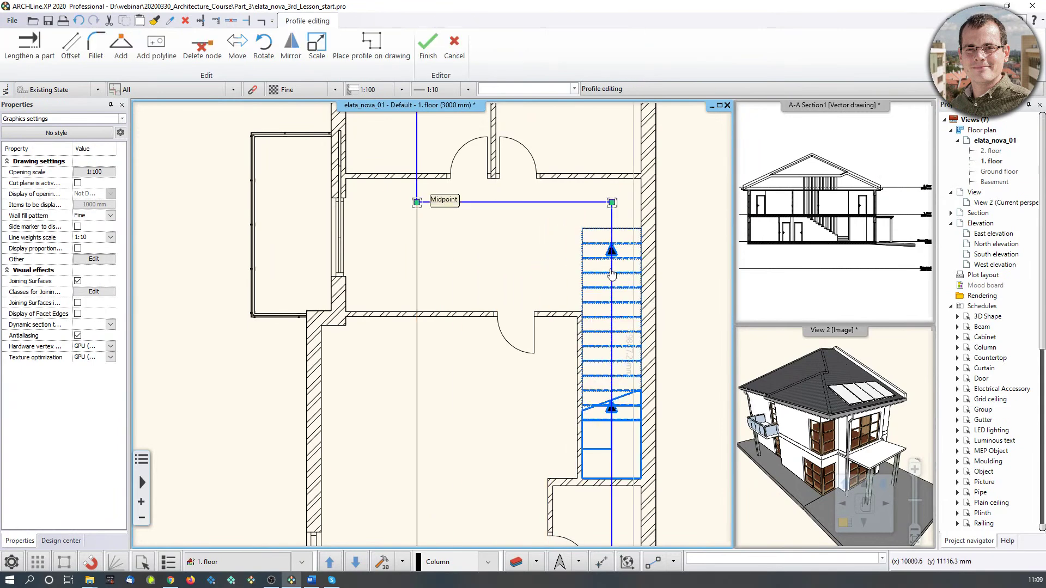
scroll(612, 272, down, 2)
middle_drag(602, 269, 586, 267)
key(Return)
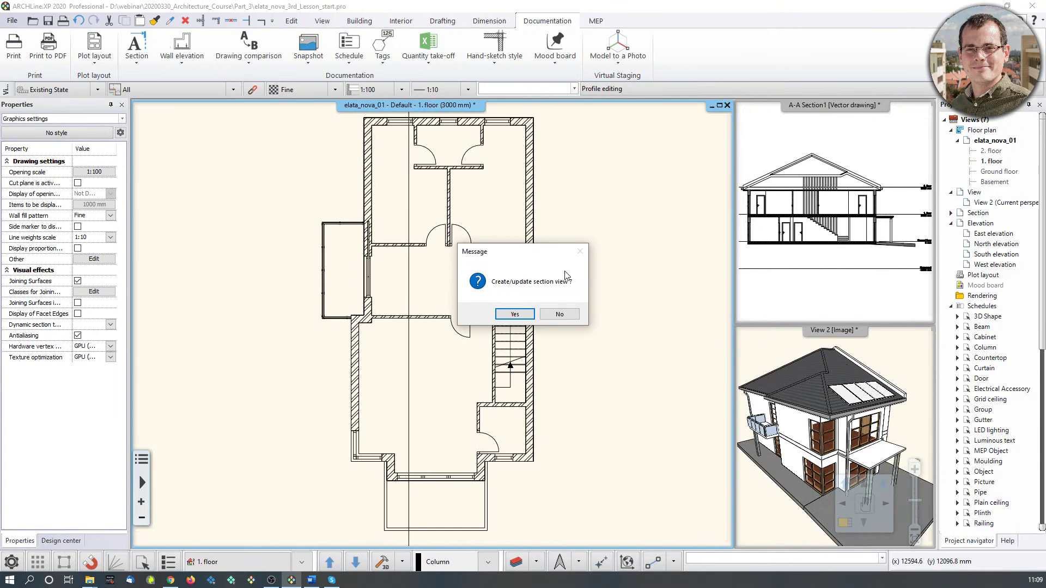
click(515, 315)
Step: Examine the staircase in the updated A-A section and compare it with the stepped section line on the first-floor plan
click(844, 224)
scroll(846, 236, up, 2)
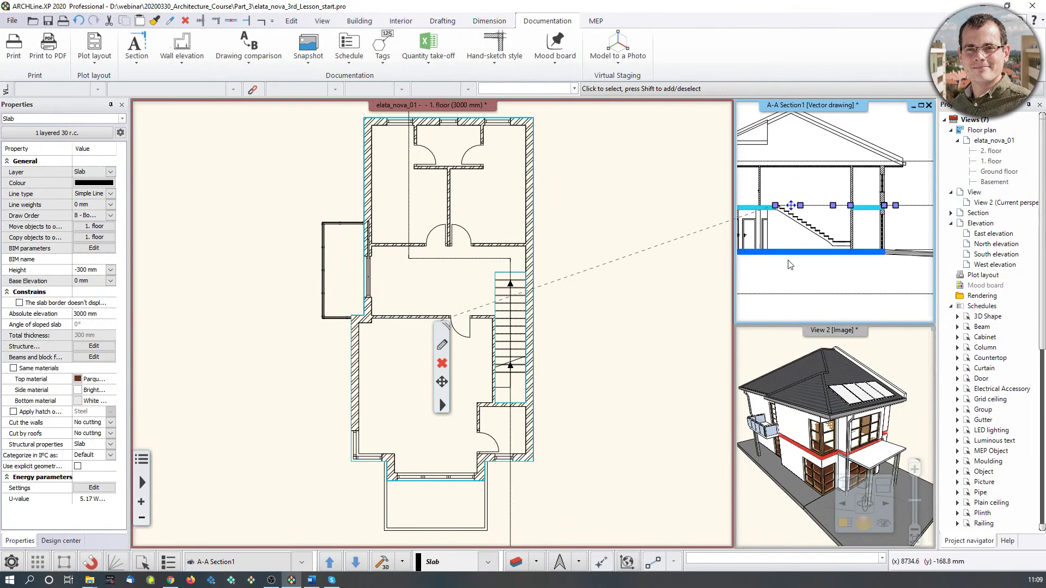
click(572, 367)
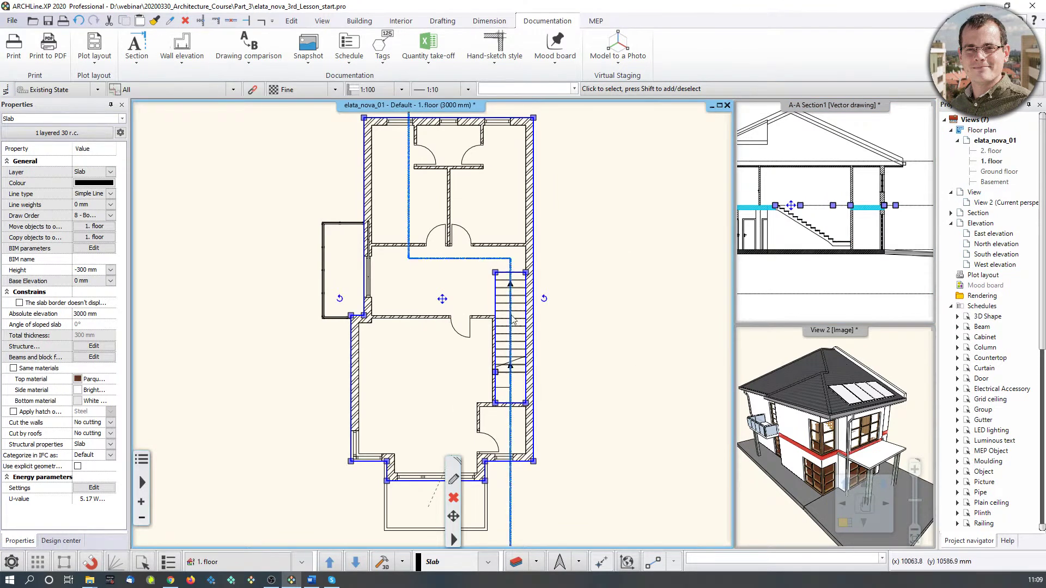
click(698, 294)
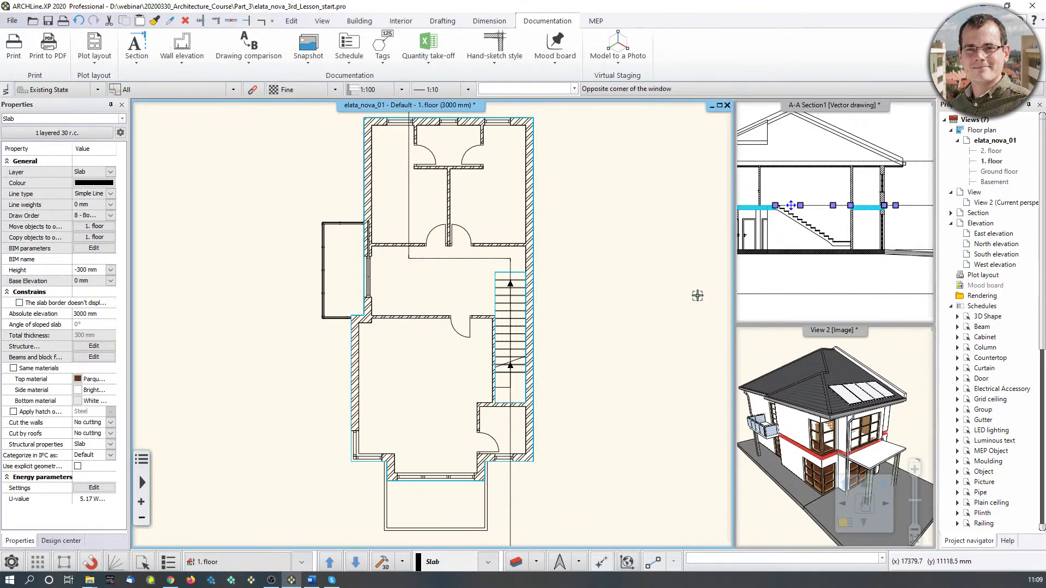
scroll(703, 286, down, 3)
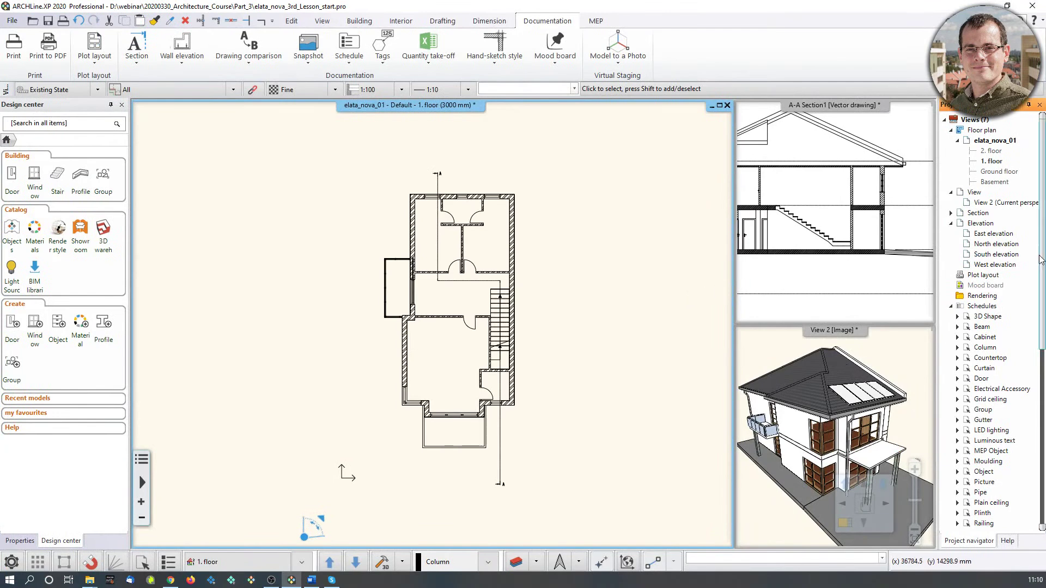
scroll(551, 262, up, 2)
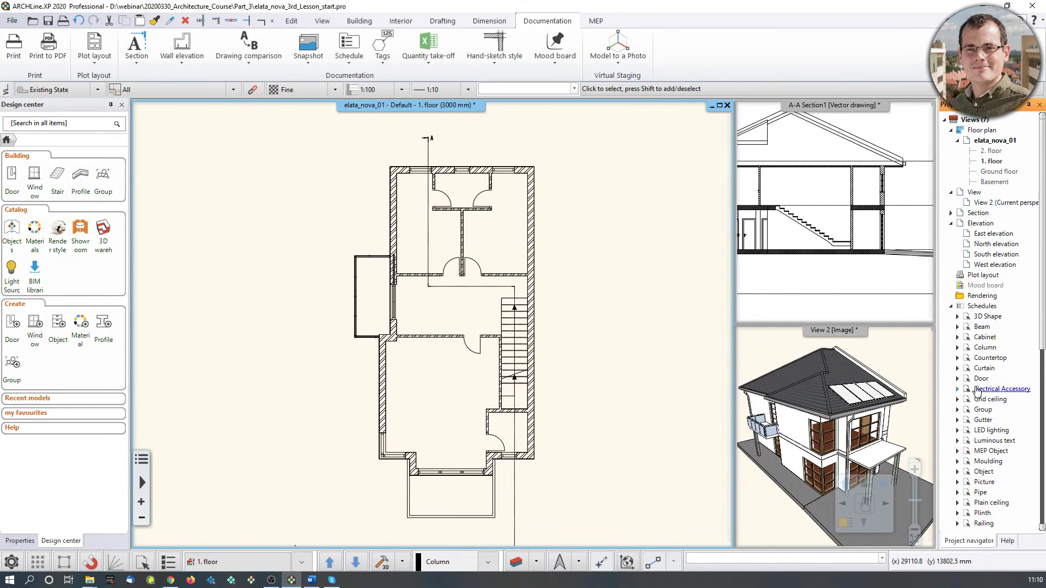
Step: Collapse the Project navigator with auto-hide and dock it back in place
click(1029, 104)
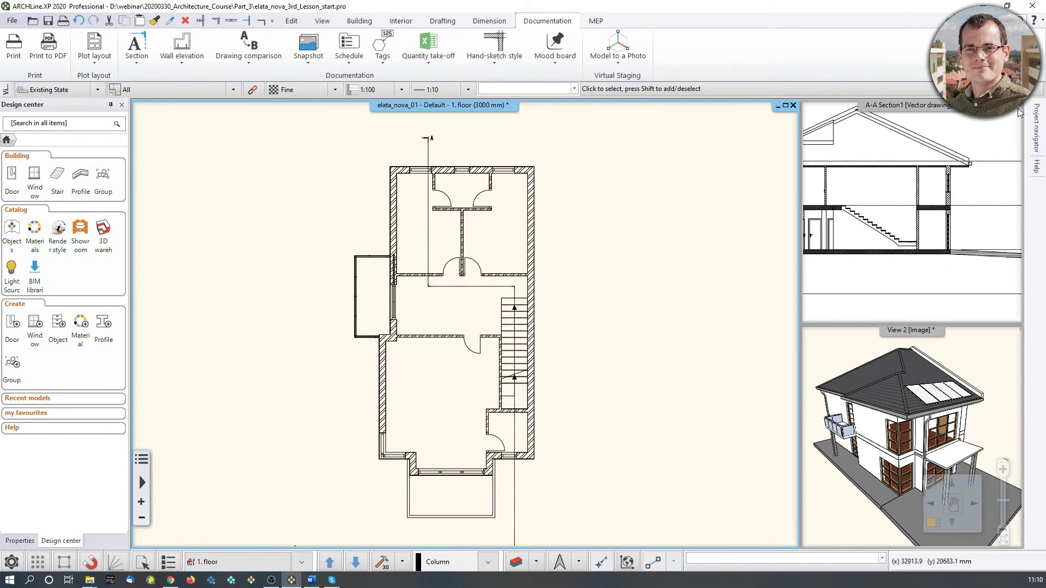
mouse_move(1042, 124)
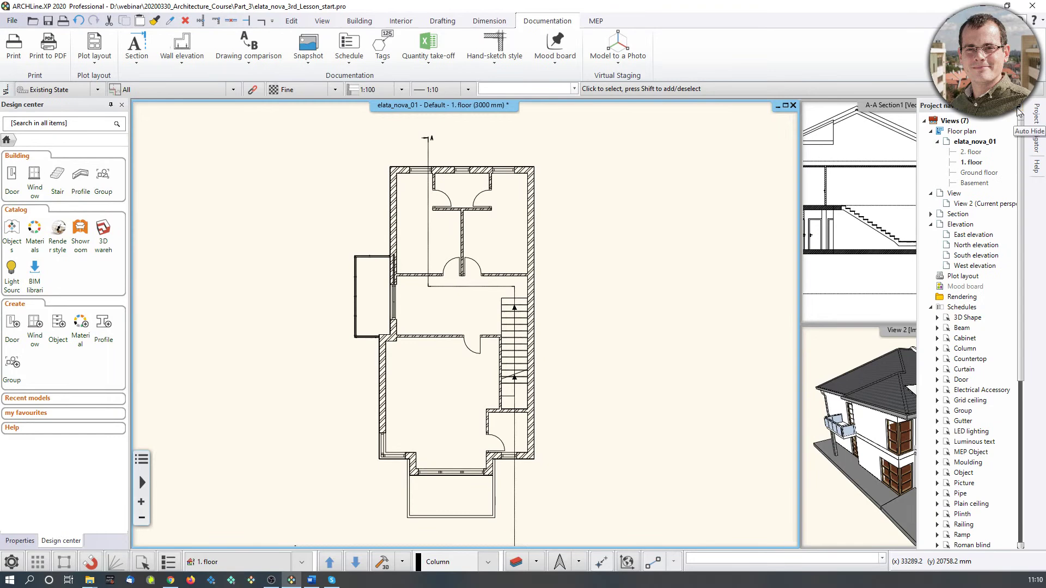
click(1019, 112)
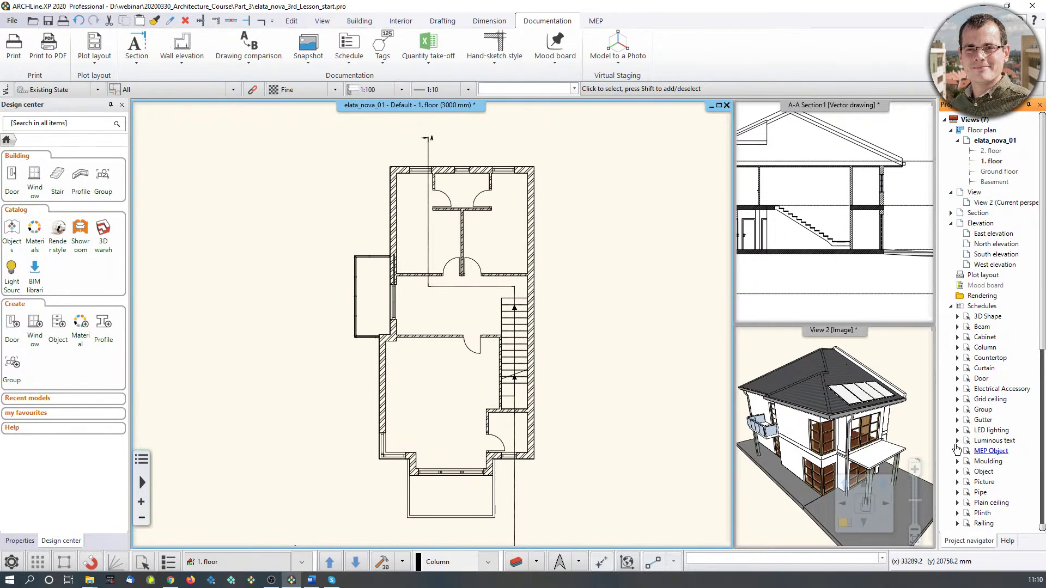
Step: Create the West elevation view of the house from the project's elevation list
middle_drag(447, 430, 458, 429)
scroll(457, 429, down, 2)
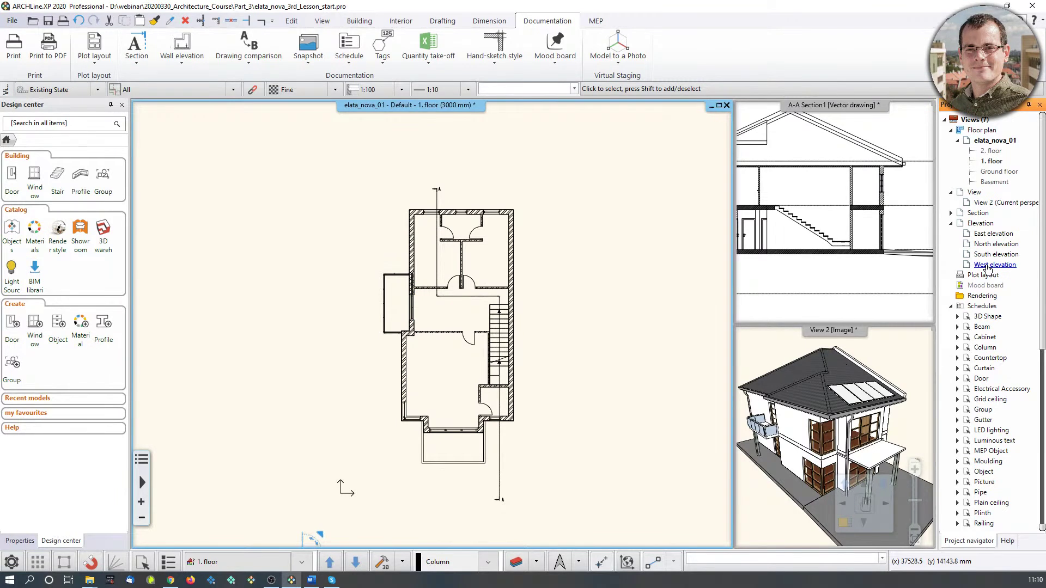
double_click(988, 266)
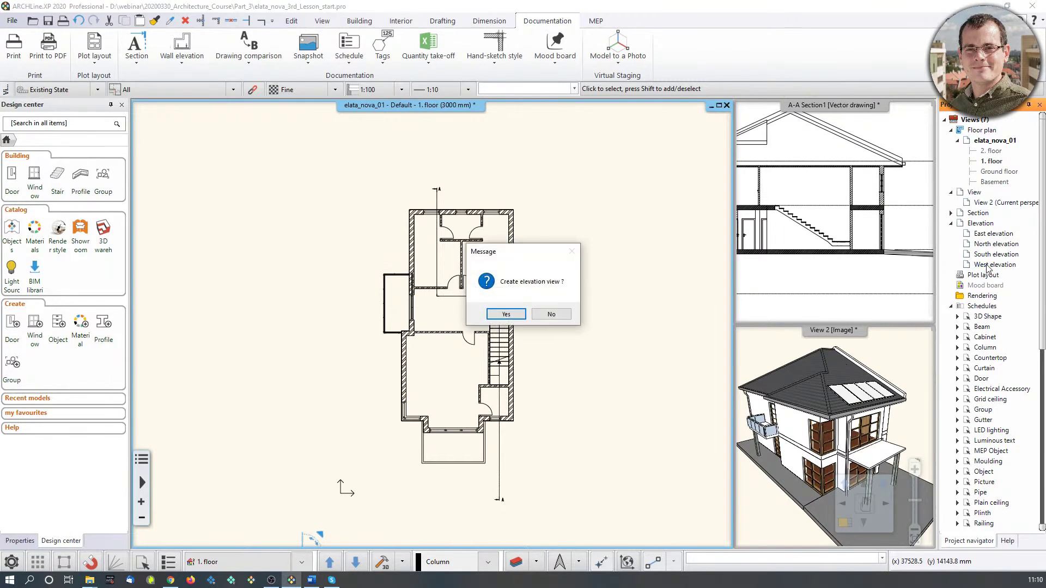
click(506, 315)
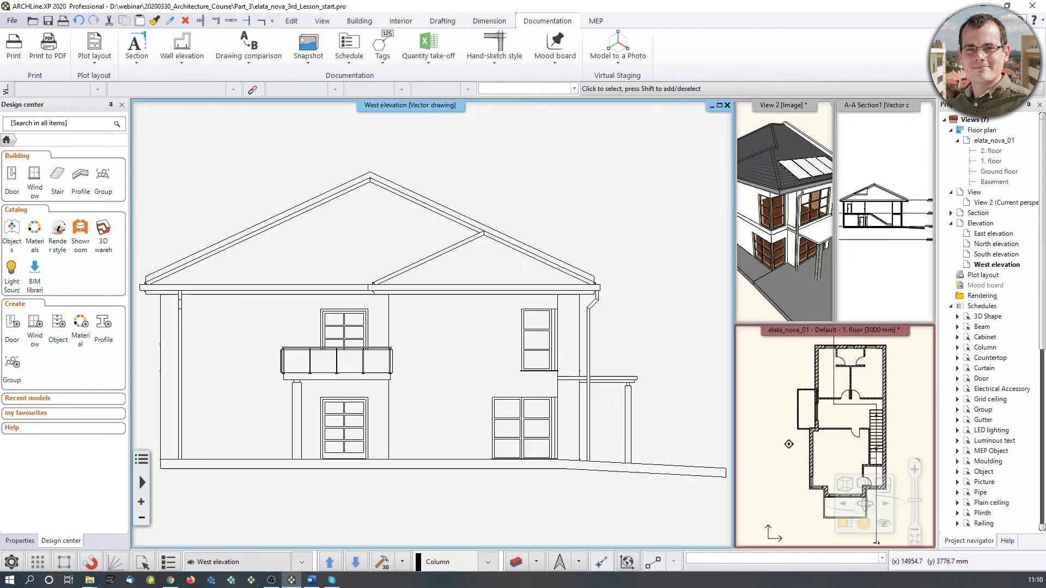
Step: Select the balcony railing and the roof in the West elevation to inspect their properties, and clear the selection
middle_drag(496, 362, 524, 347)
click(361, 343)
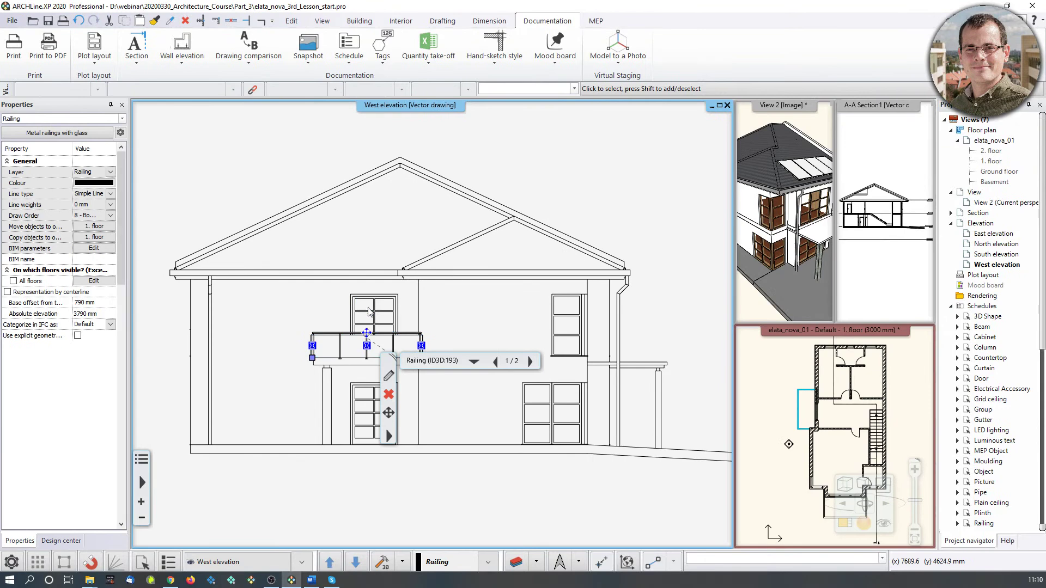
click(457, 273)
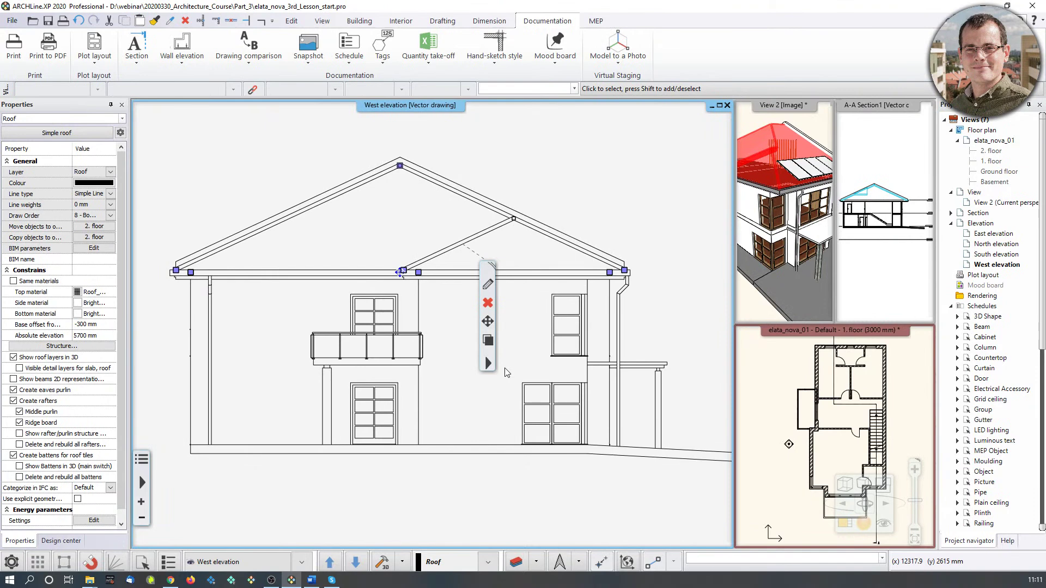
middle_drag(467, 363, 490, 318)
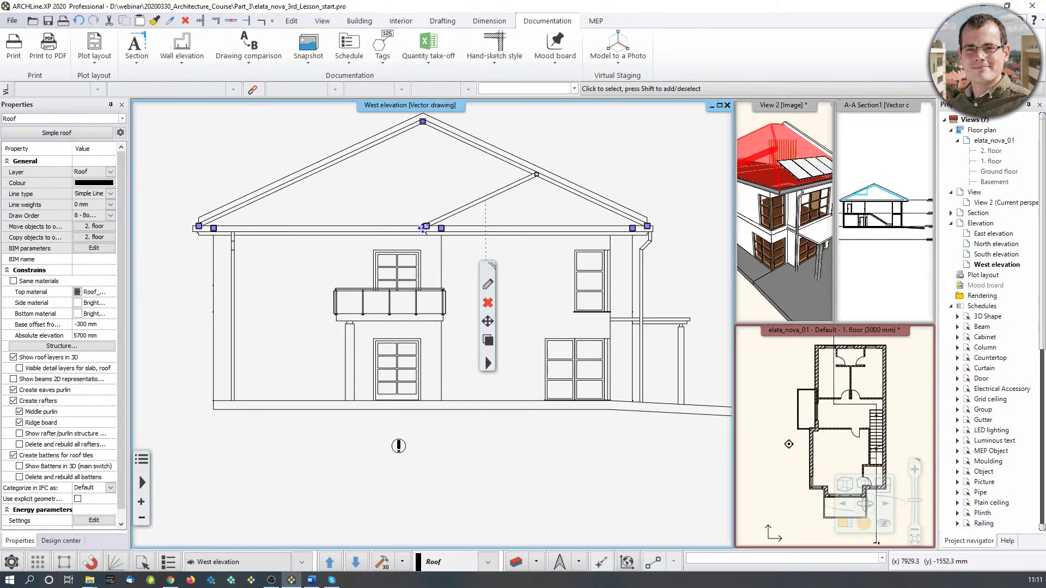
key(Escape)
middle_drag(311, 321, 306, 333)
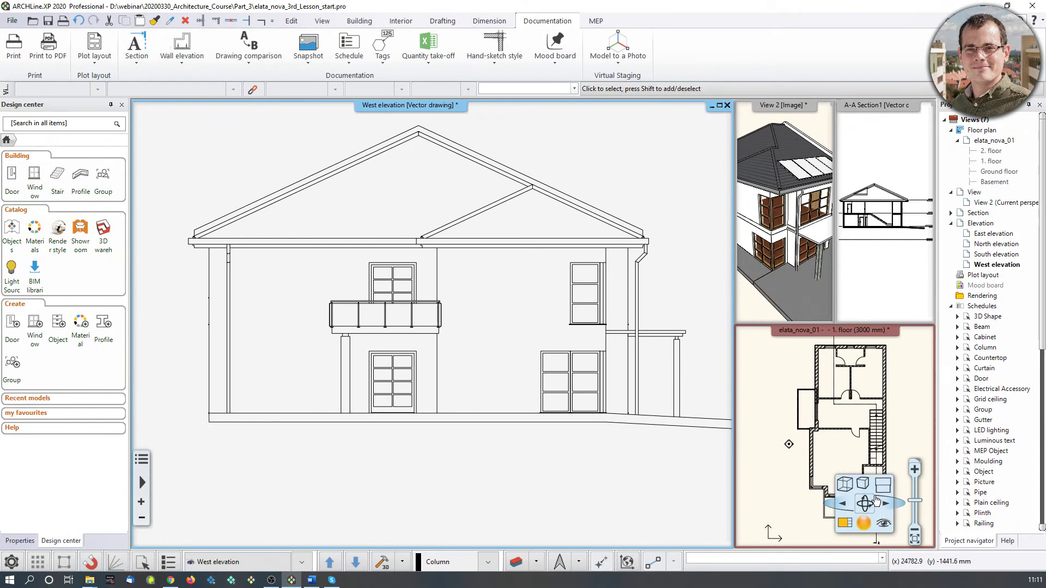
Step: Apply shadows with contour lines and hatches on all surfaces, Shaded with textures and Elevation shadow lighting to the West elevation
click(867, 487)
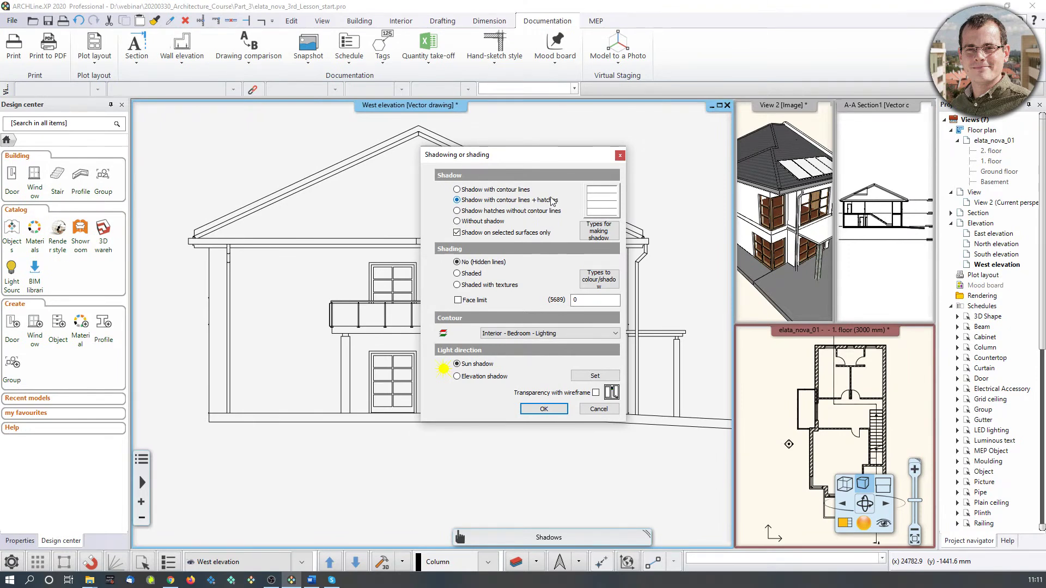
click(457, 233)
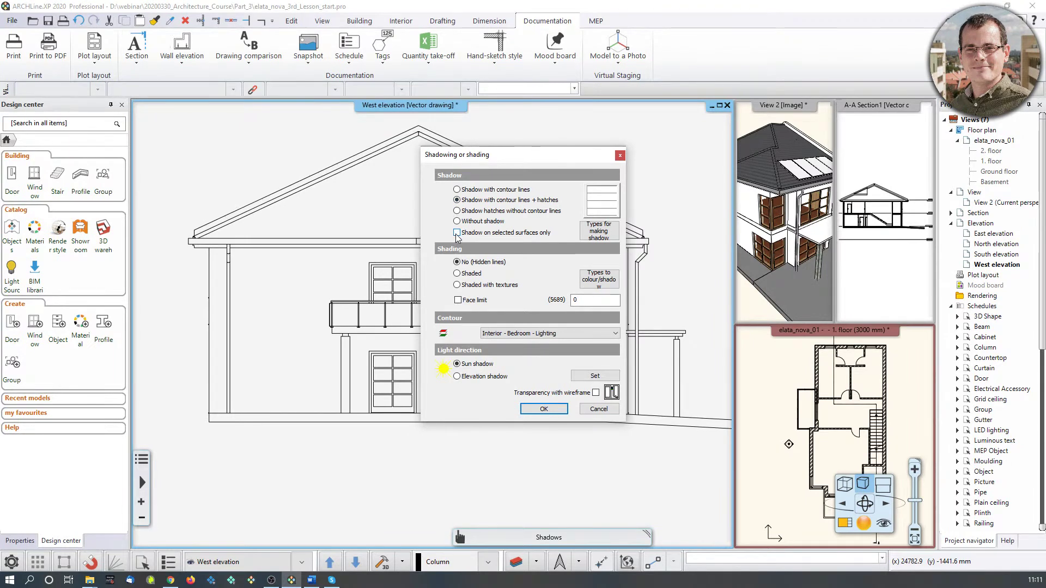
click(482, 287)
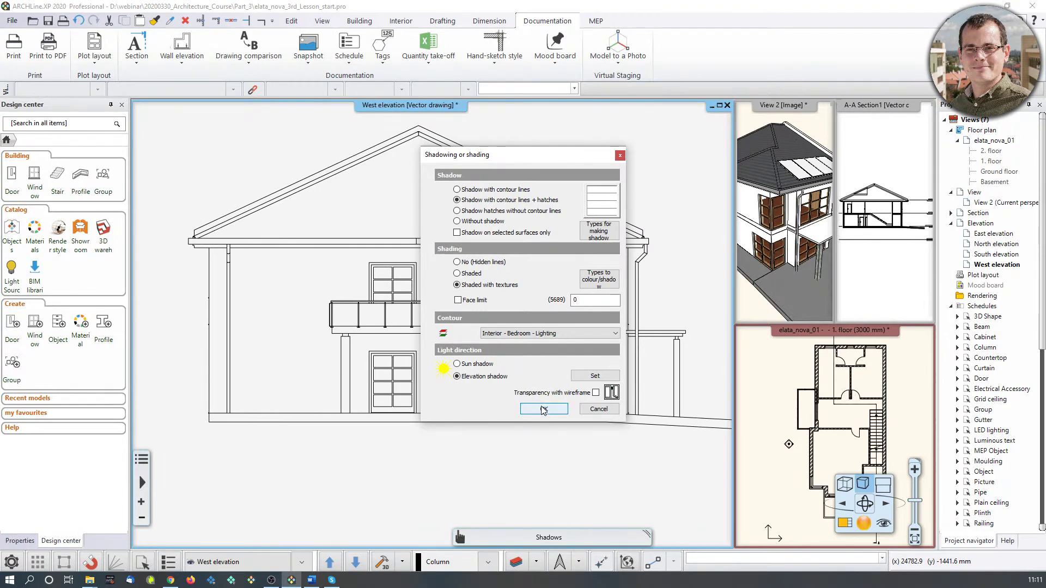
click(543, 409)
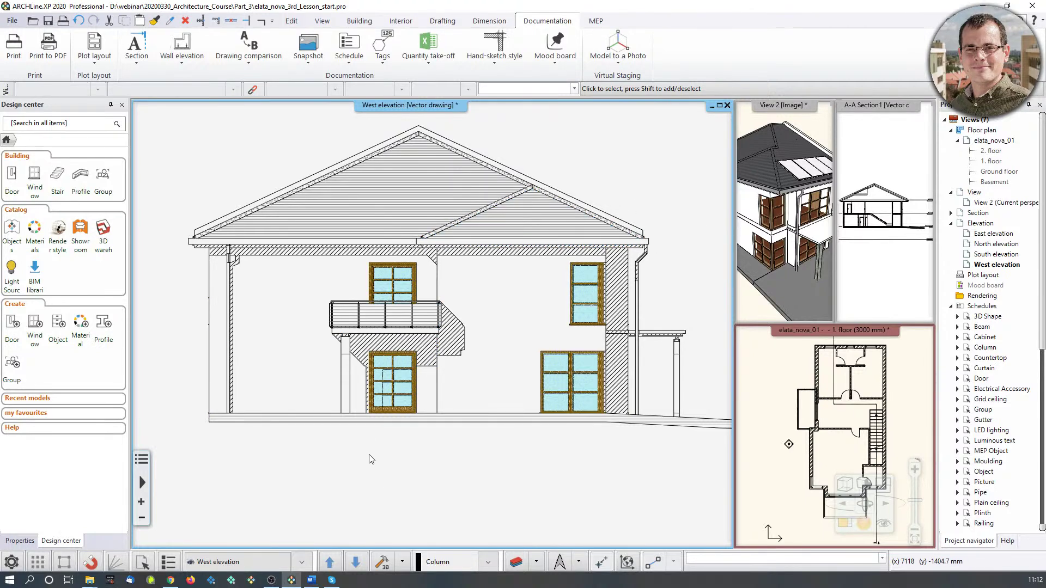
Step: Open the properties of the ground-floor door below the balcony in the West elevation and bring up its solid material choice
scroll(379, 444, up, 3)
middle_drag(408, 485, 407, 503)
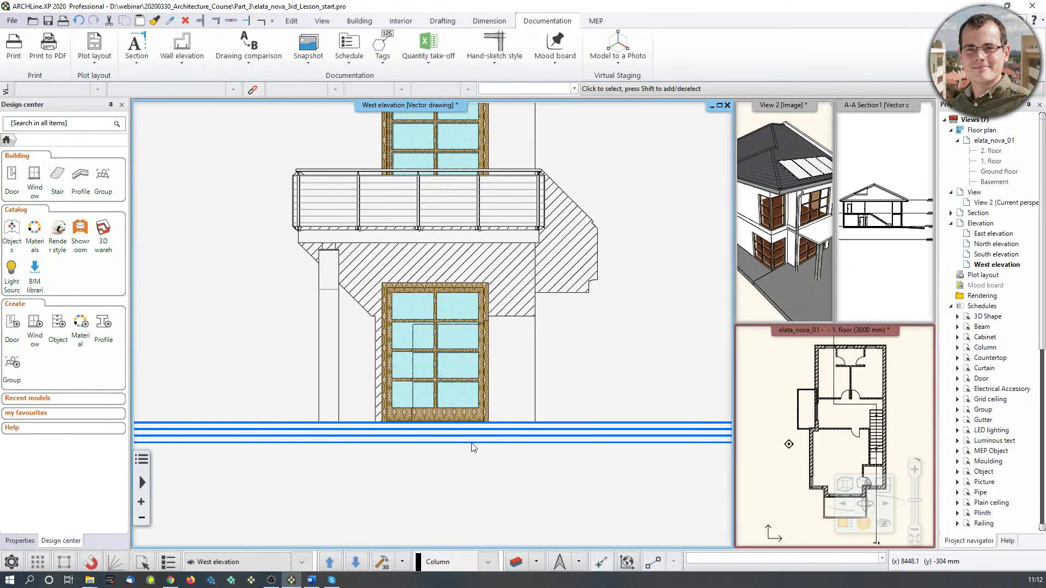
middle_drag(466, 419, 464, 493)
click(463, 378)
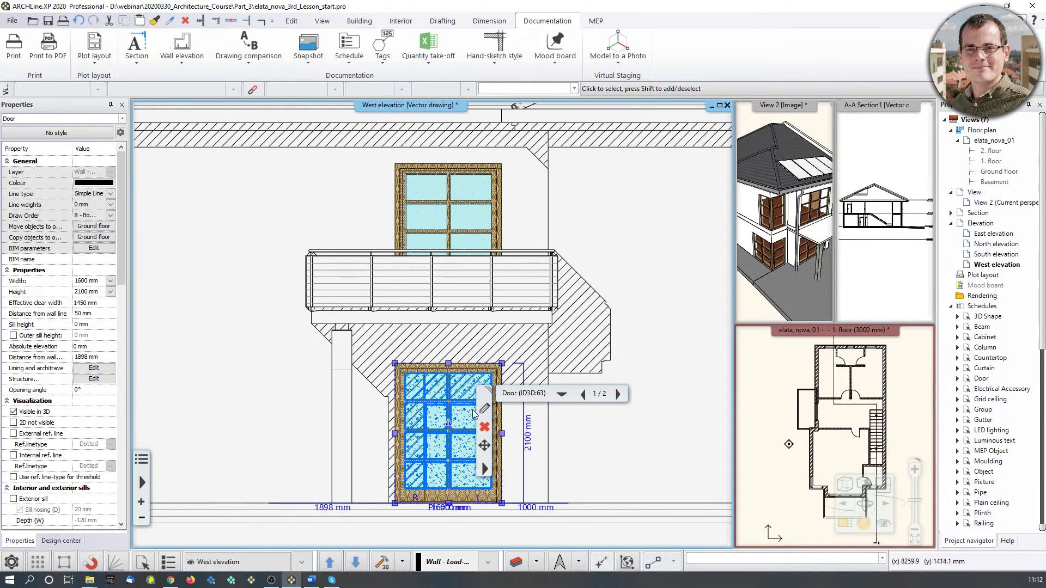
click(483, 409)
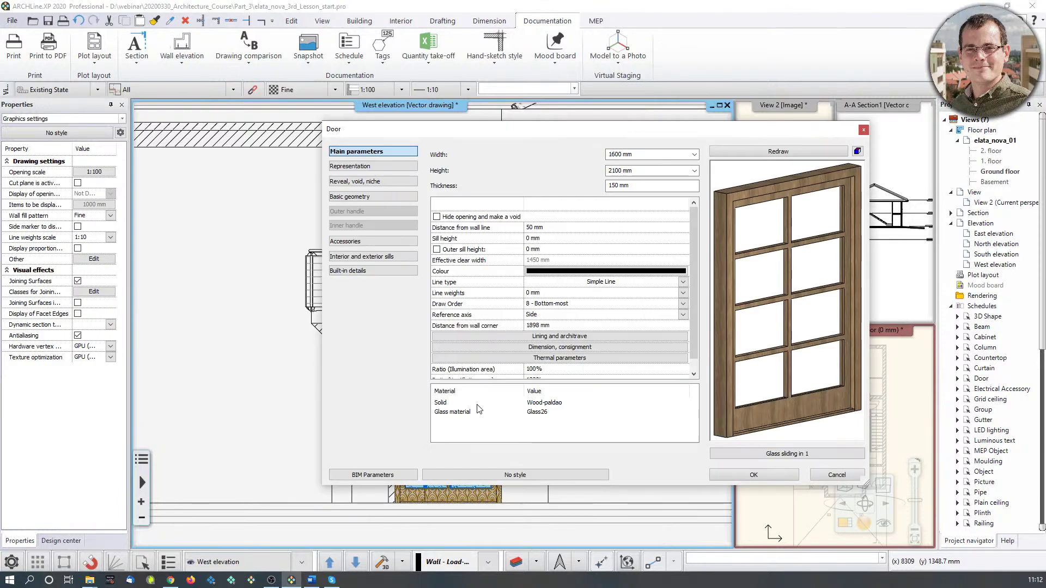
double_click(544, 404)
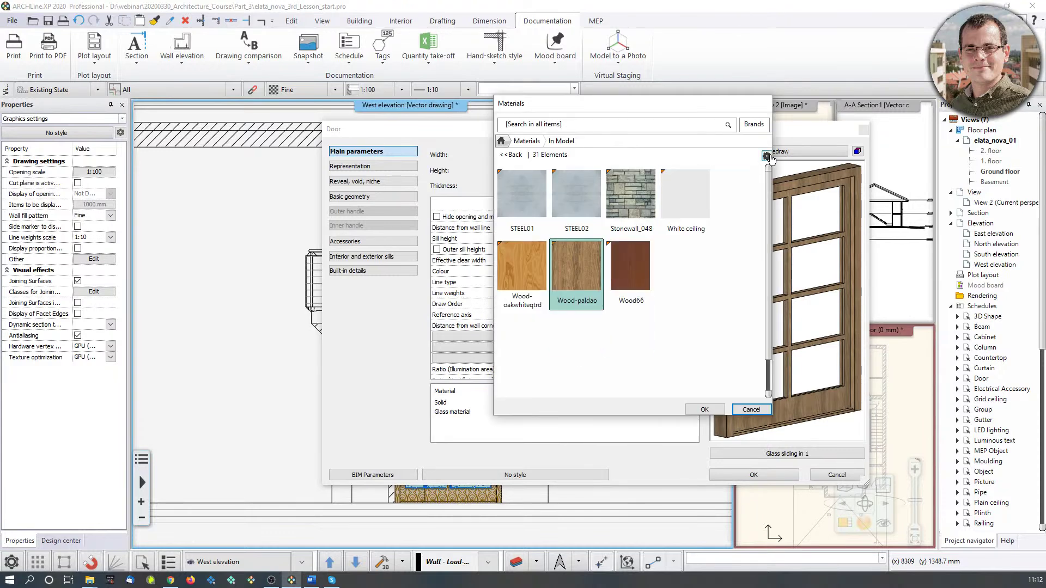
Step: Open the Wood-paldao material's properties and review its hatch settings in 3D and on section
click(767, 157)
click(796, 163)
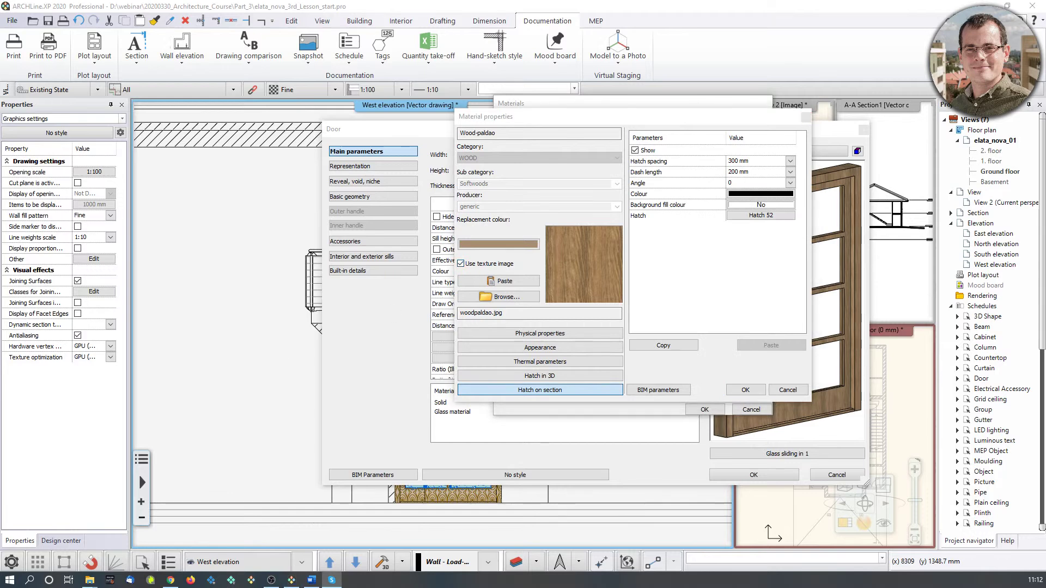
click(560, 380)
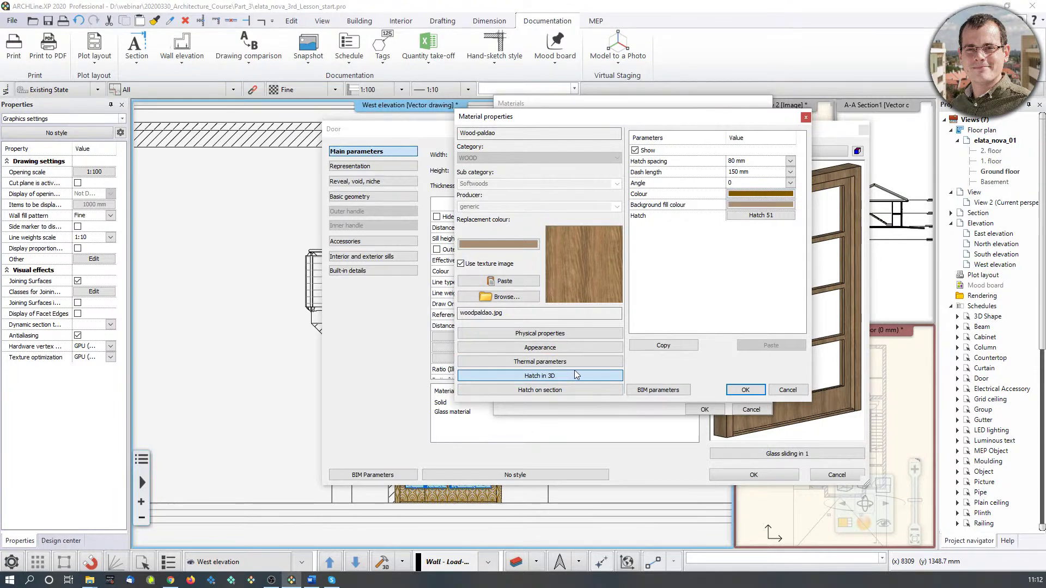
click(515, 390)
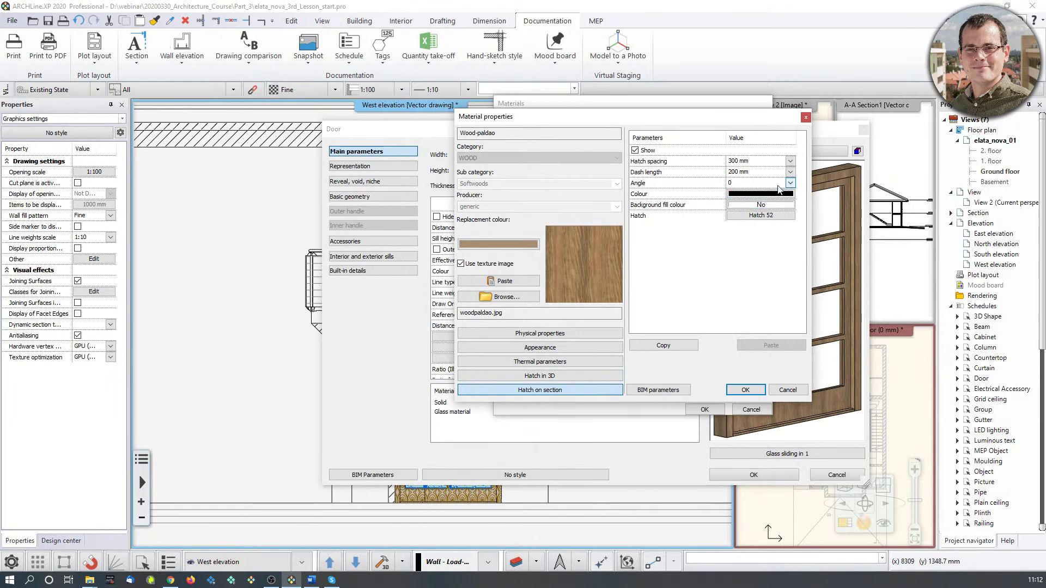
Step: Dismiss the material's properties without changes and accept Wood-paldao as the ground-floor door's solid material
click(787, 390)
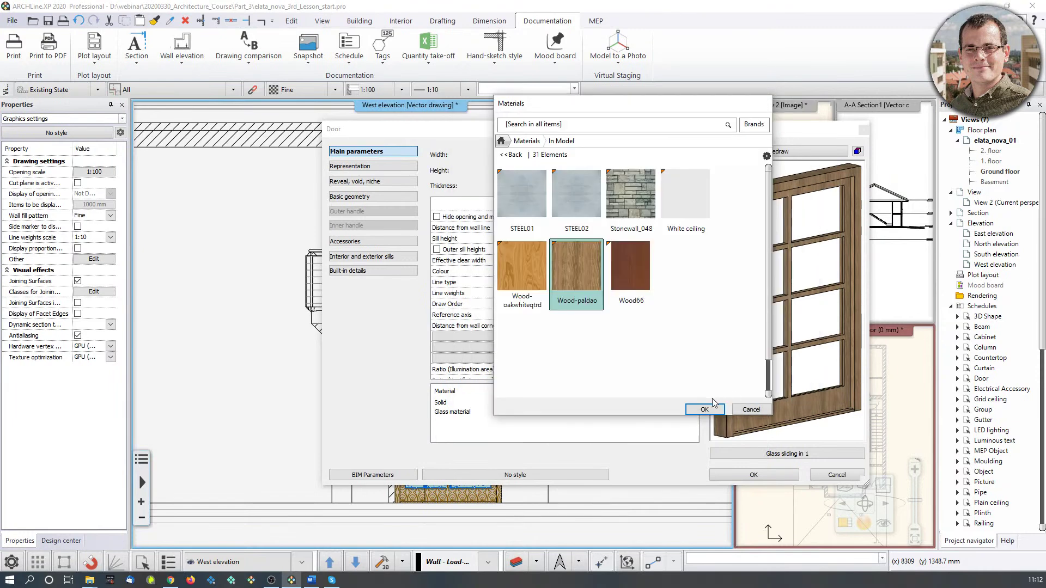
click(705, 409)
click(754, 474)
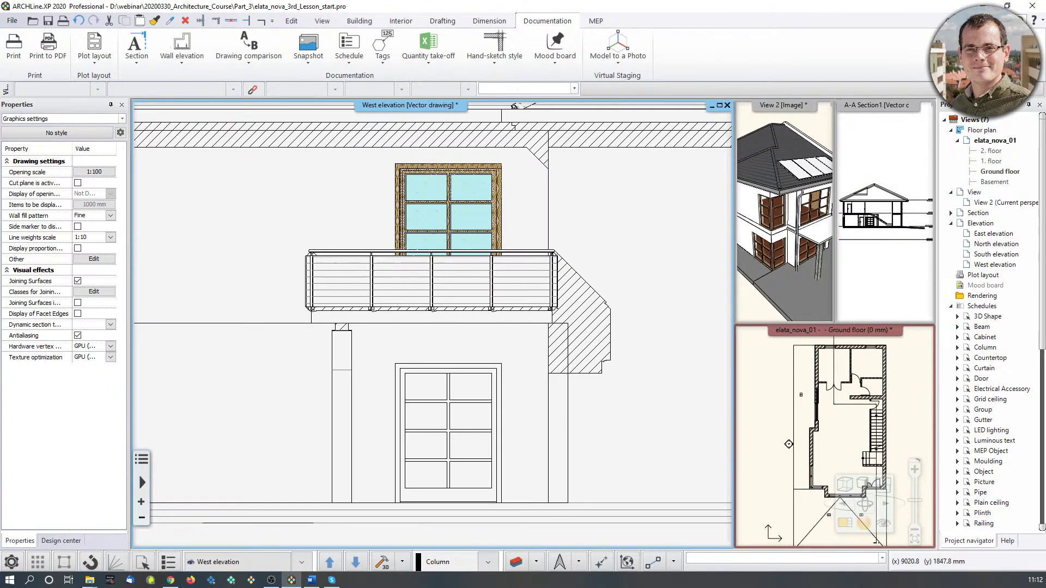
Step: Refresh the West elevation so that it redraws the whole facade from the model
middle_drag(524, 377, 518, 407)
scroll(518, 407, down, 4)
scroll(564, 373, down, 1)
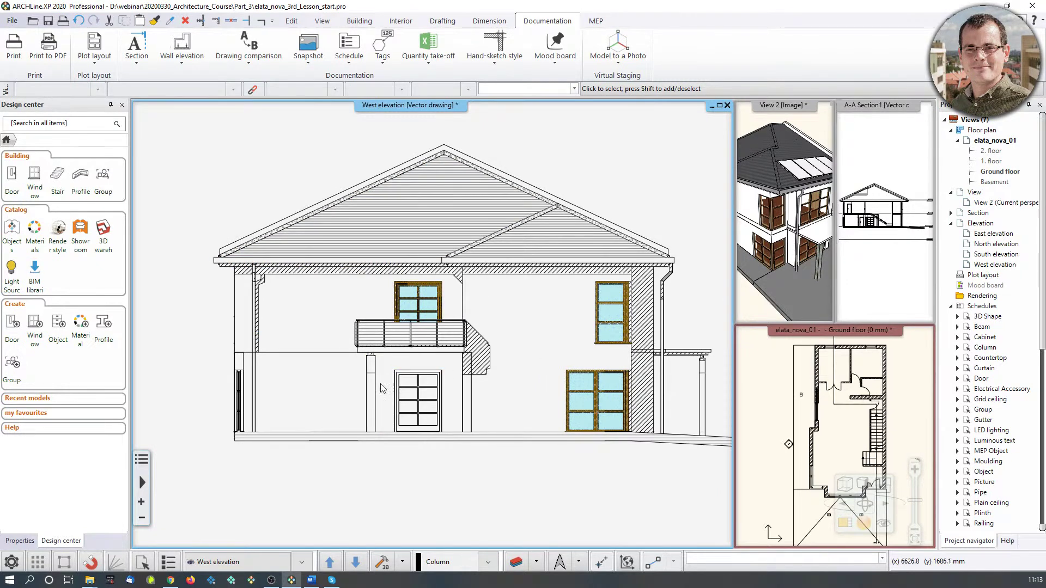
right_click(447, 109)
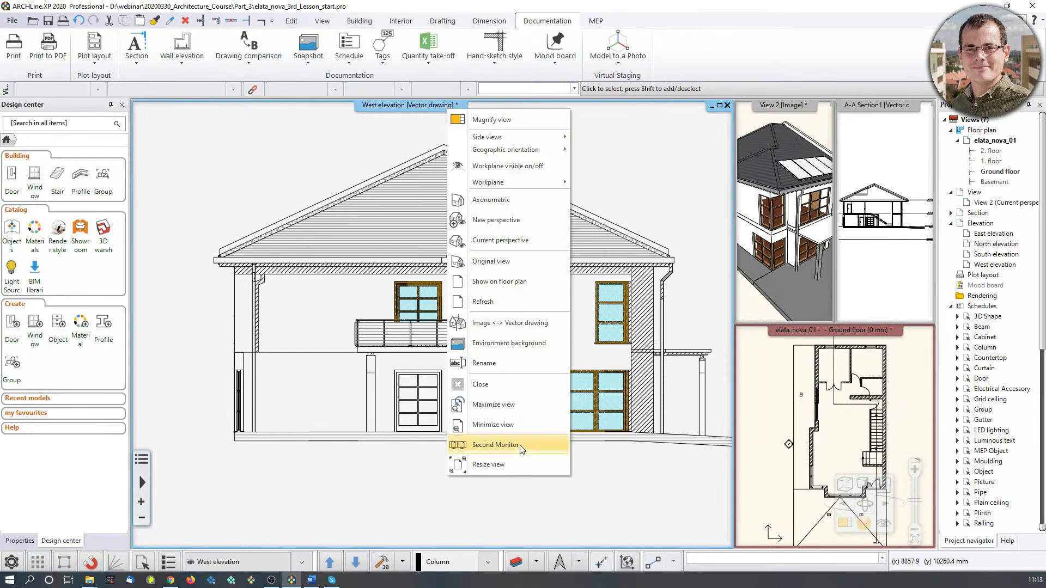
click(490, 301)
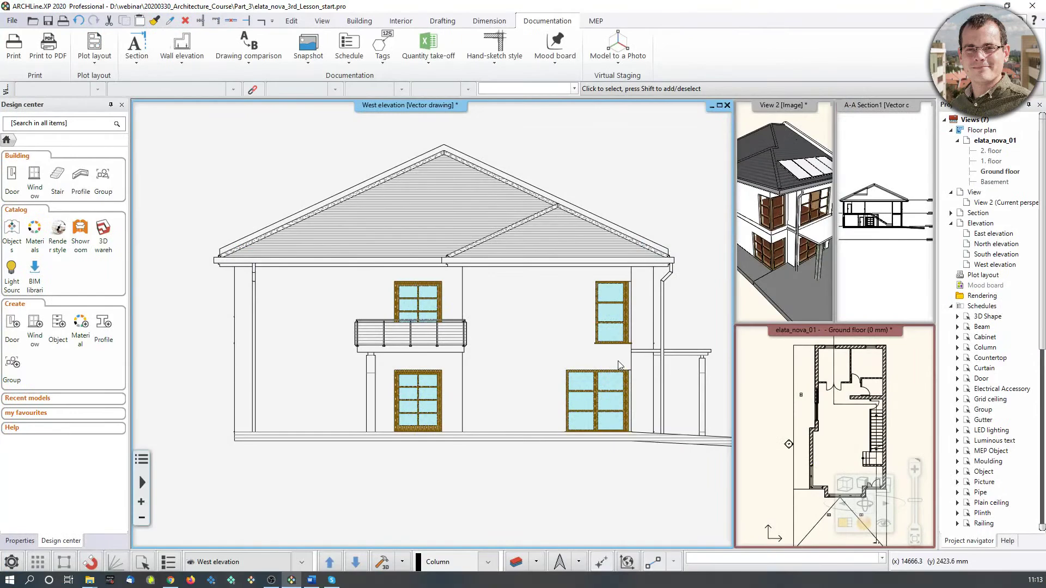
Step: Magnify the 3D perspective View 2 and examine the whole house with its surroundings
click(809, 283)
click(845, 523)
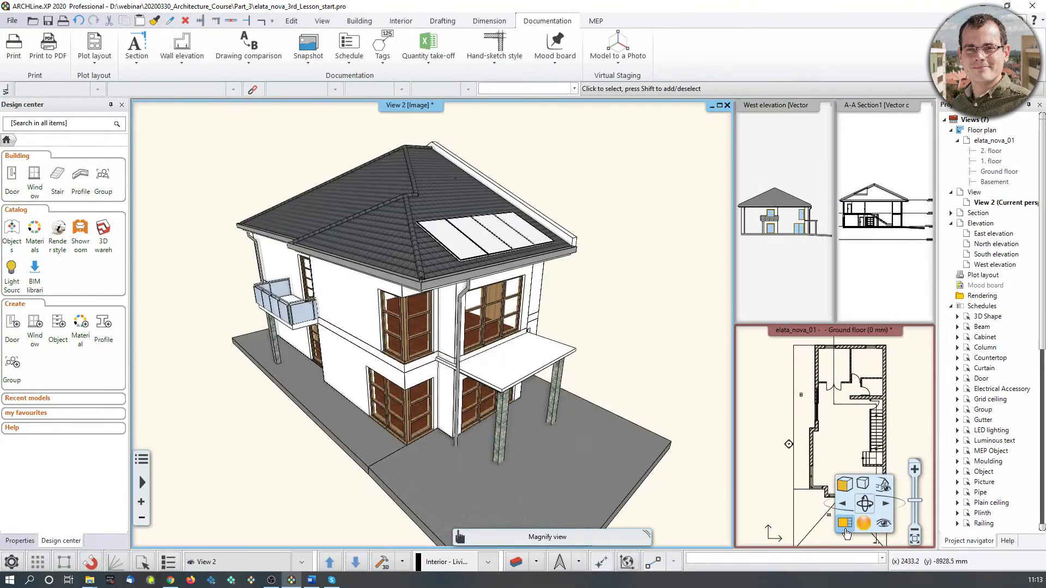
scroll(426, 280, down, 2)
scroll(426, 280, down, 3)
middle_drag(427, 280, 600, 272)
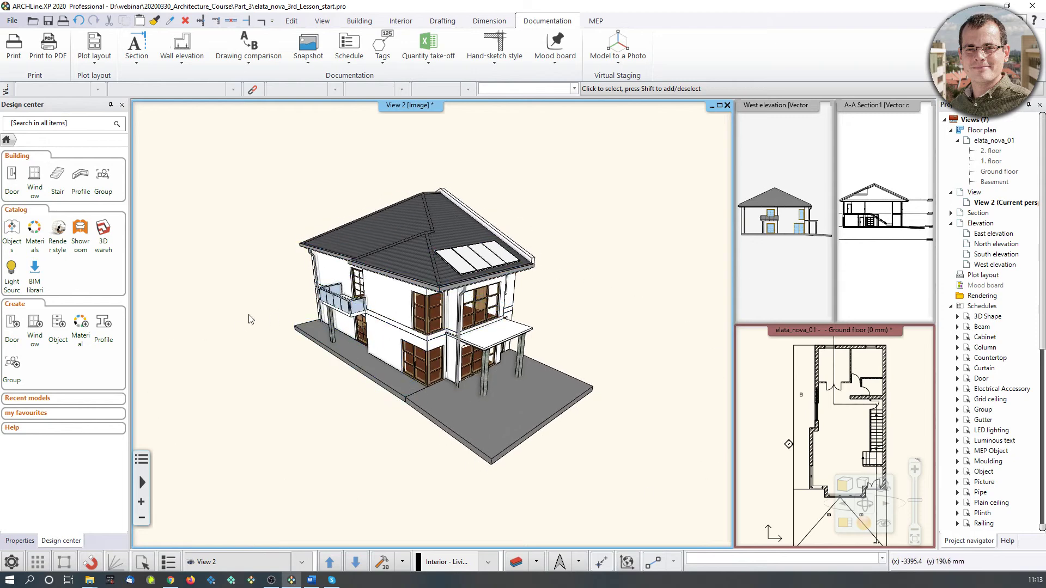
mouse_move(531, 381)
middle_down()
mouse_move(515, 377)
mouse_move(542, 339)
mouse_move(591, 367)
mouse_move(558, 393)
mouse_move(534, 375)
middle_up()
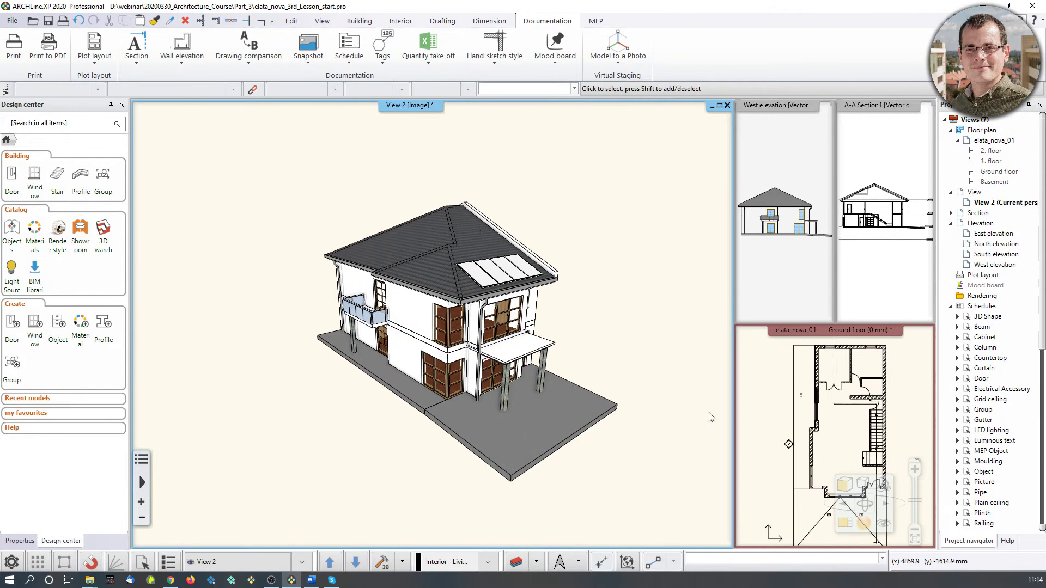
Step: In the ground-floor plan, turn on all layers in the elata_nova_START-2D filter
click(866, 442)
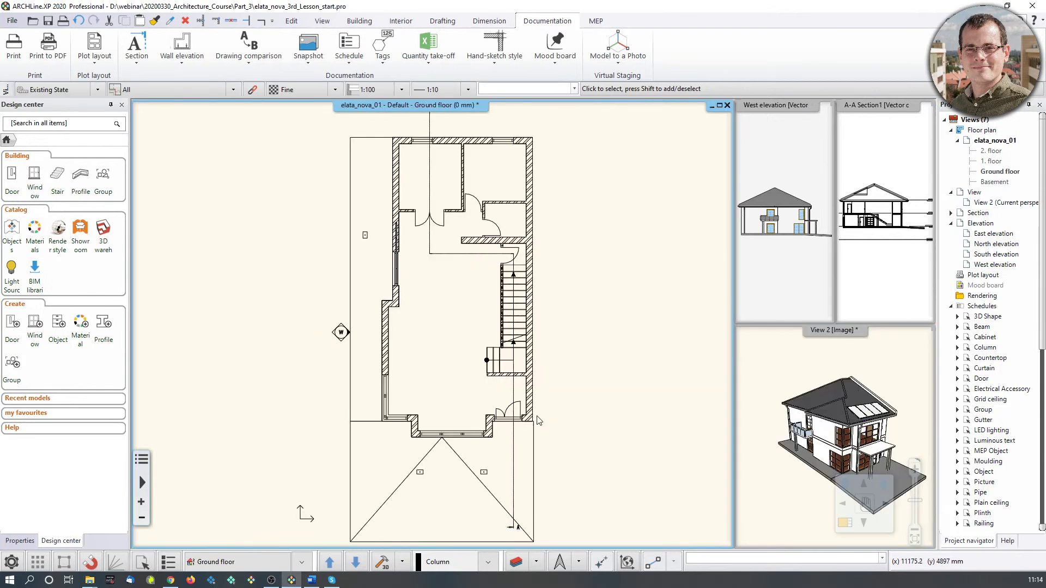
click(515, 562)
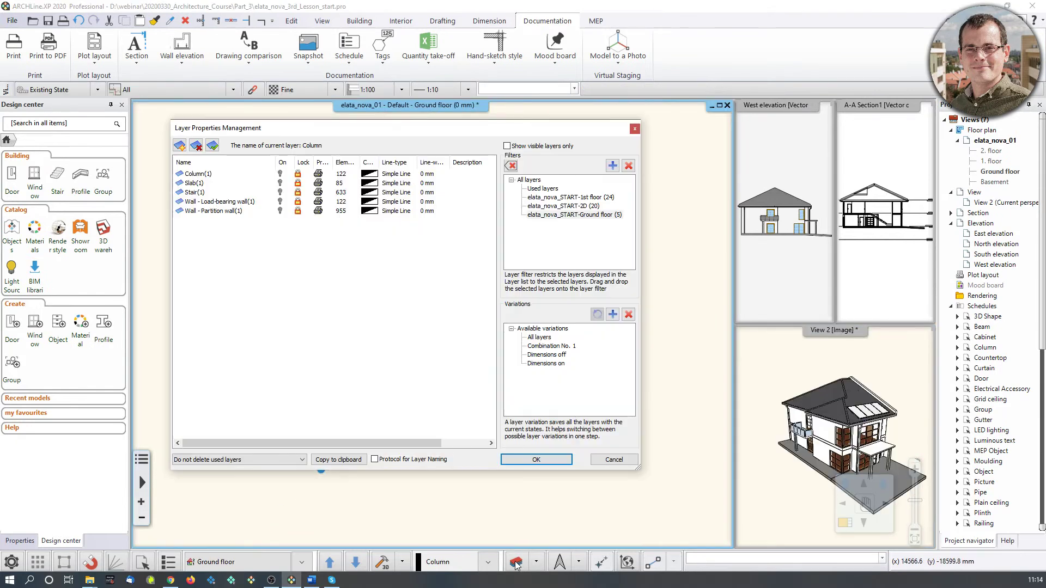
click(570, 207)
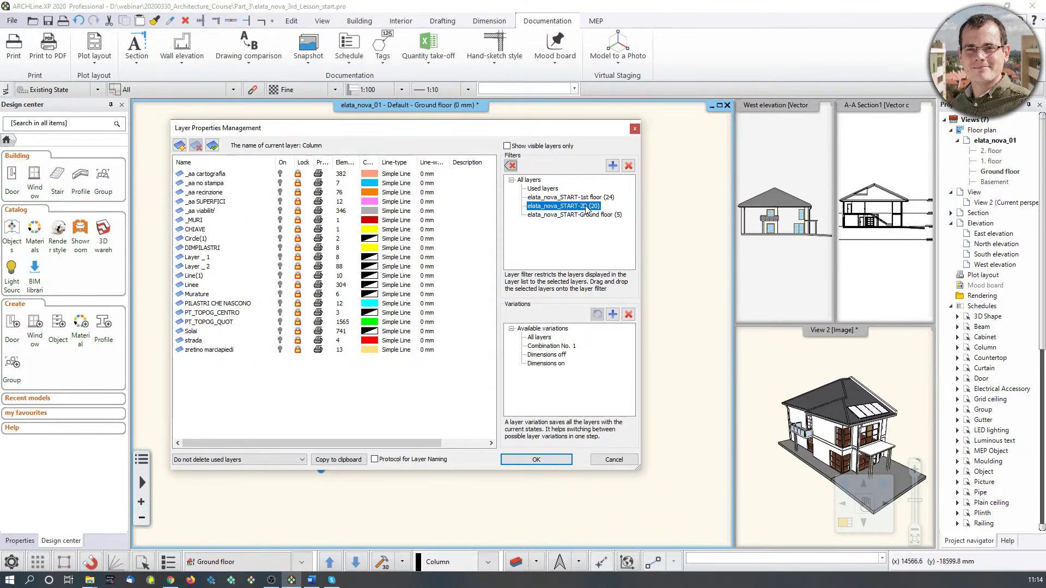
right_click(586, 206)
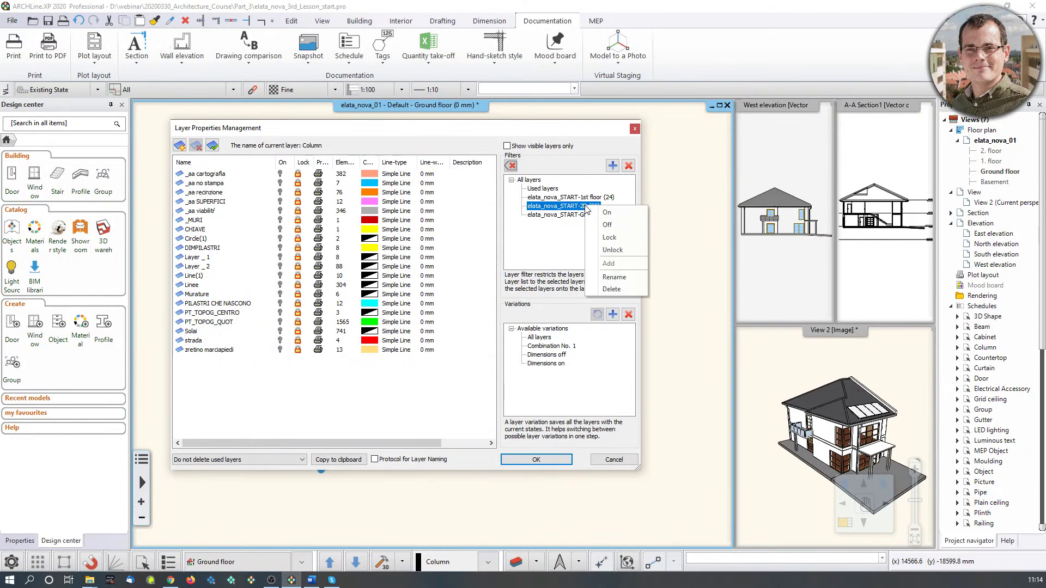
click(612, 212)
click(550, 462)
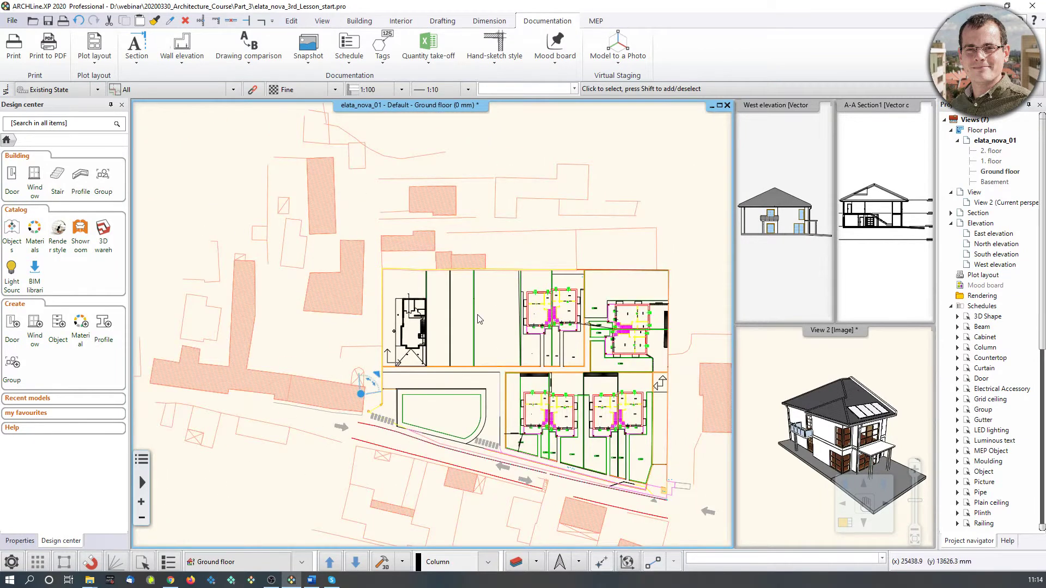
Step: Draw a rectangular slab in sketch mode over the site plan around the house, using the 1 layered 30 r.c. style
middle_drag(478, 314, 493, 298)
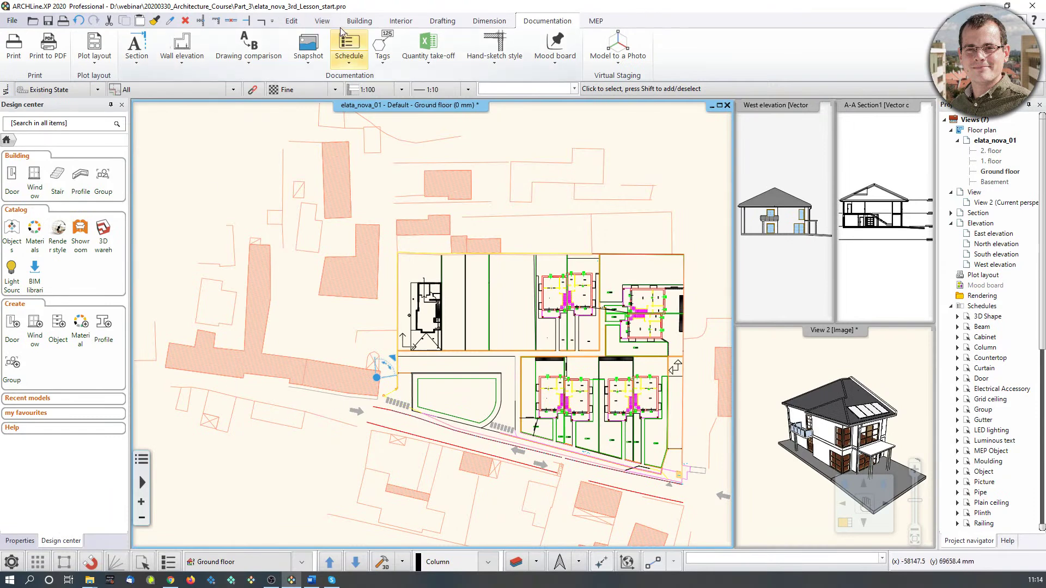
click(359, 21)
click(338, 65)
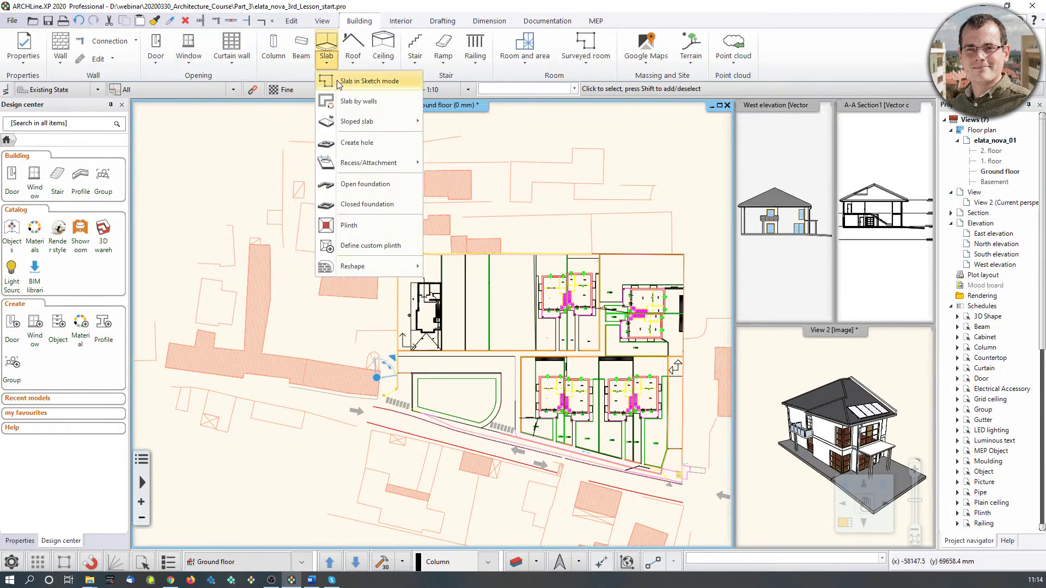
click(360, 81)
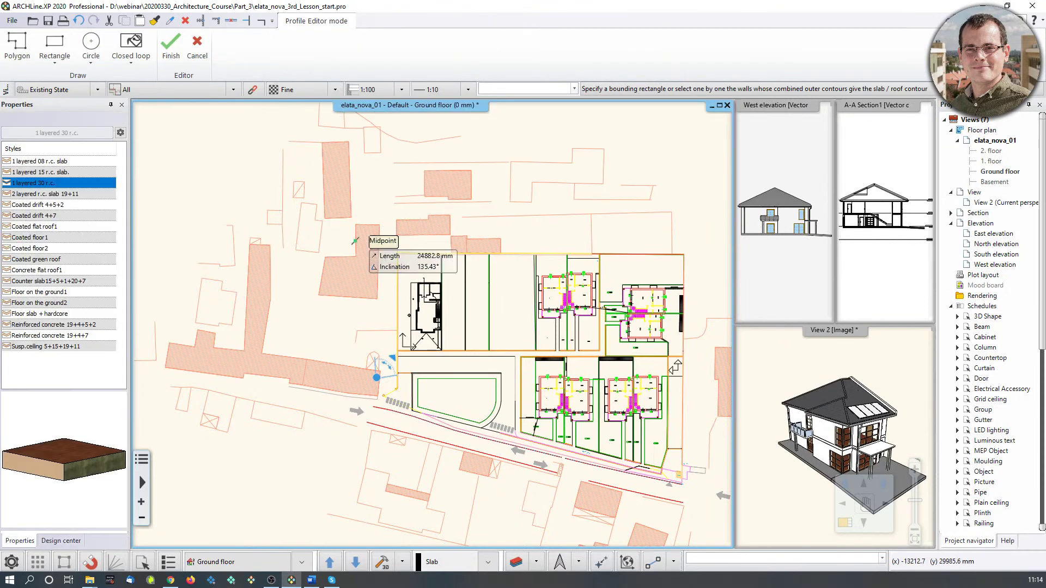
click(55, 42)
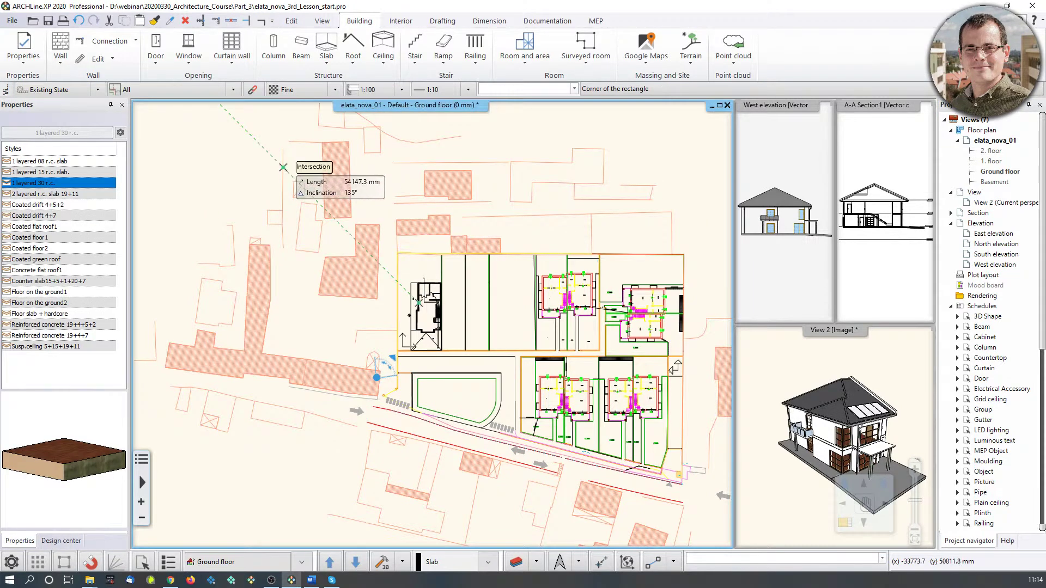
click(295, 152)
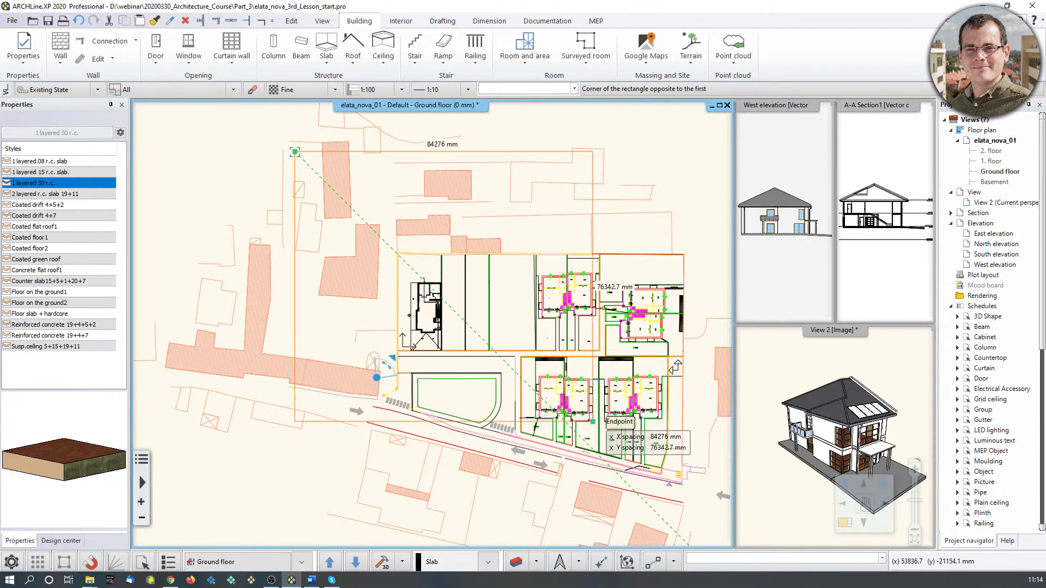
click(667, 449)
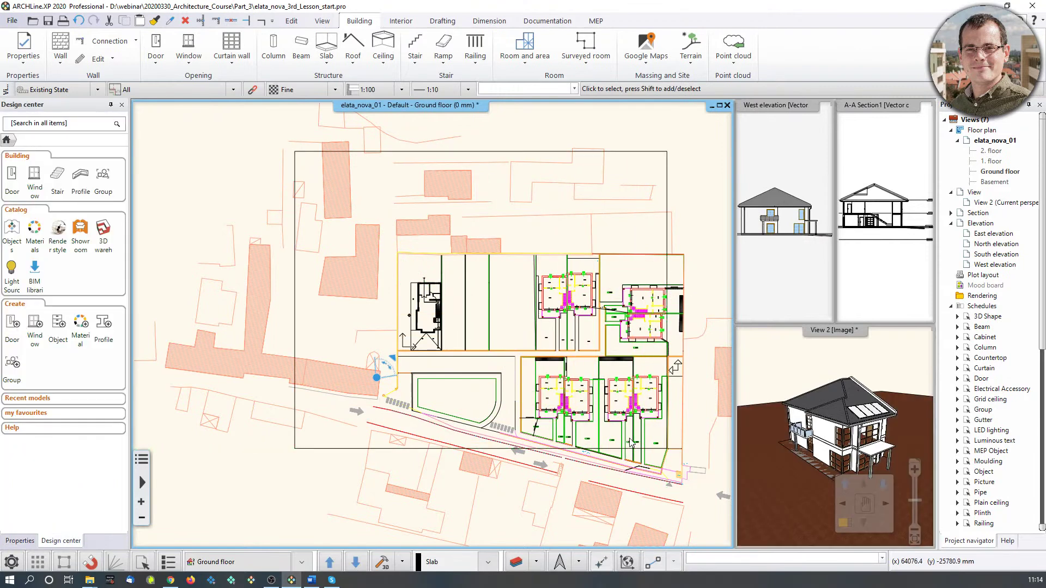
Step: Open the site slab's properties from View 2 and apply Bright_white to its top, side and bottom surfaces
click(796, 428)
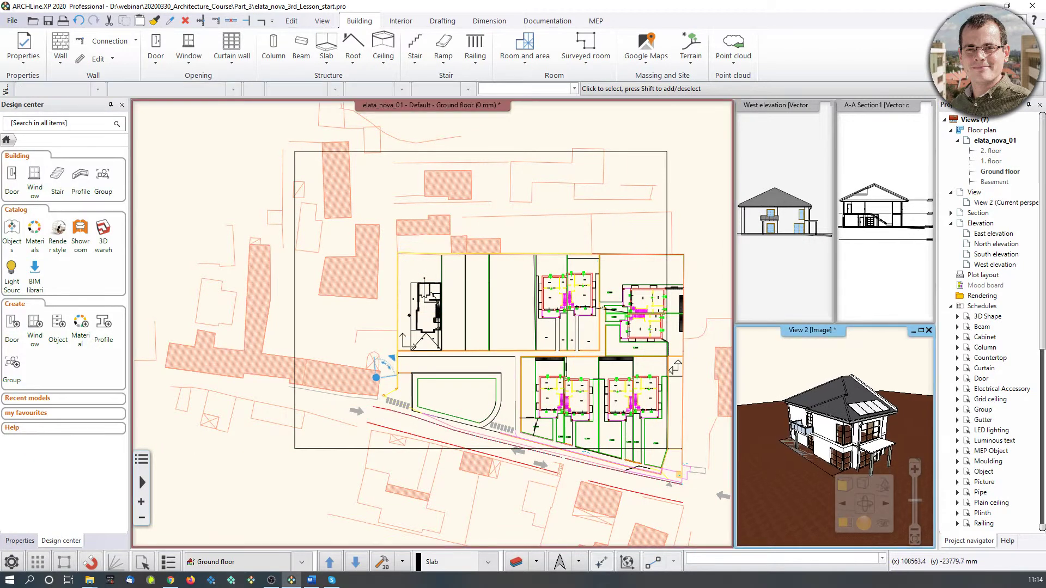
click(791, 527)
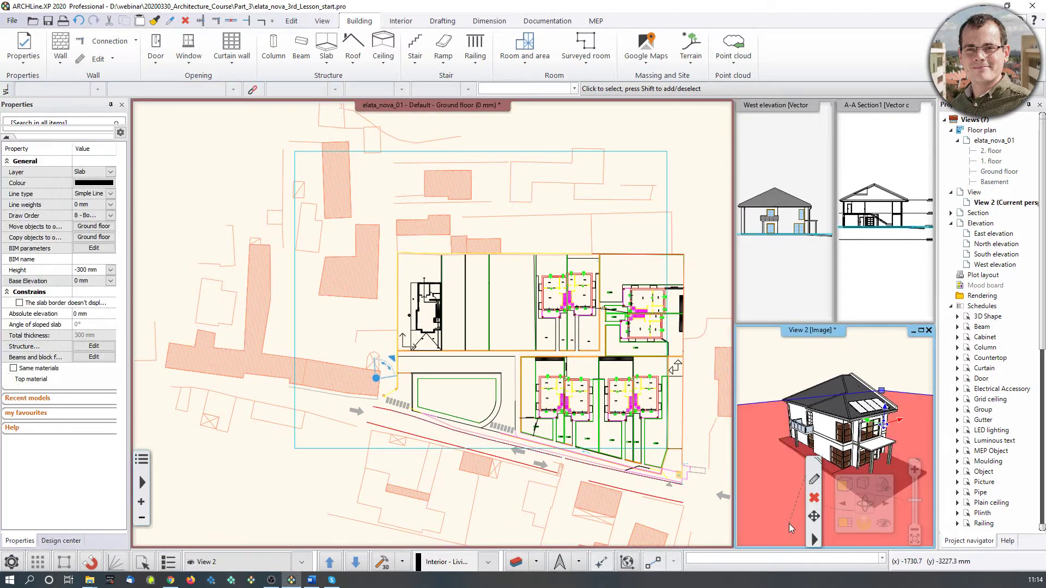
click(815, 481)
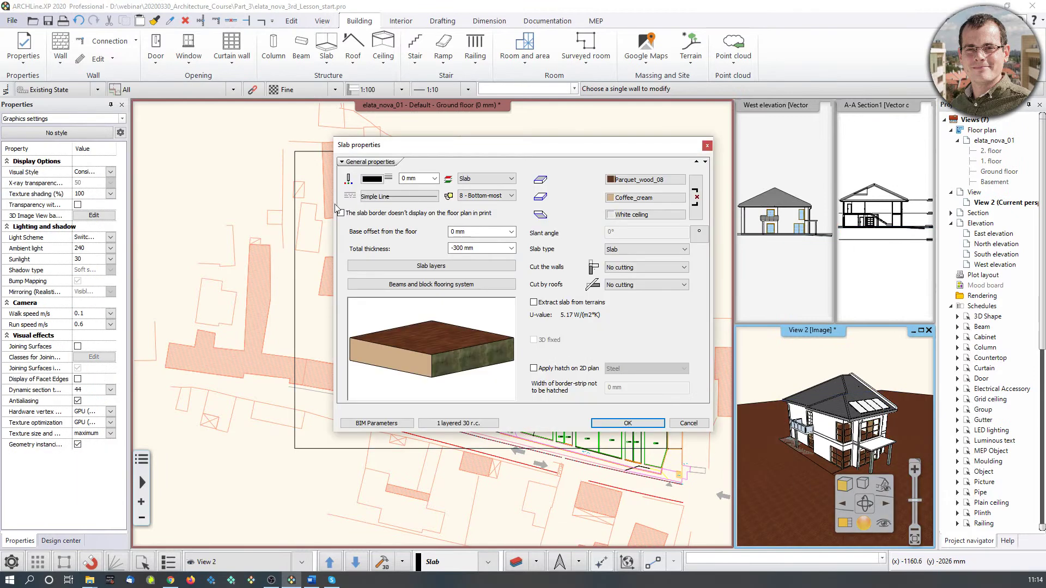
click(640, 180)
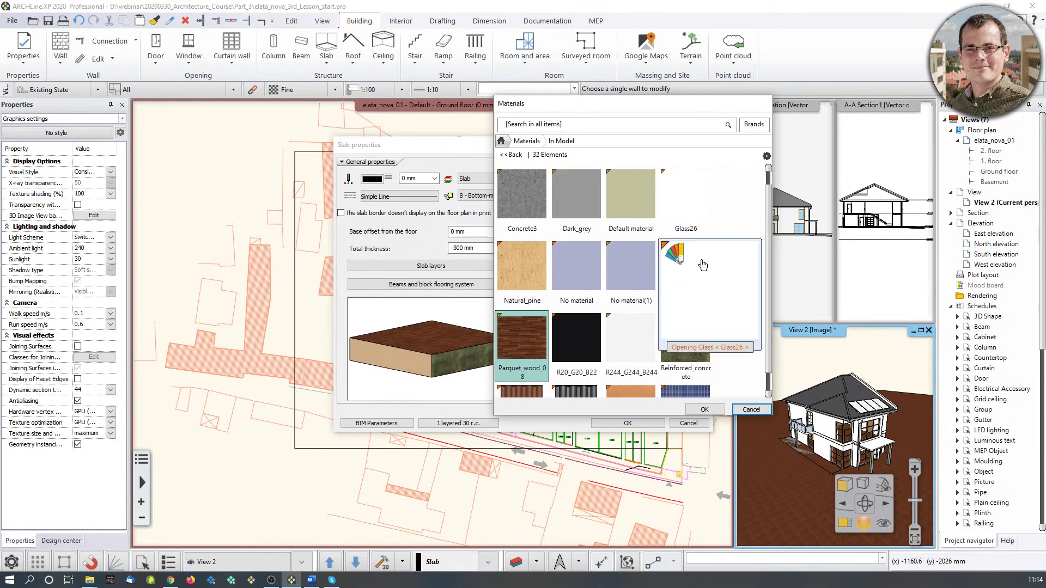
scroll(596, 262, down, 3)
scroll(594, 350, up, 3)
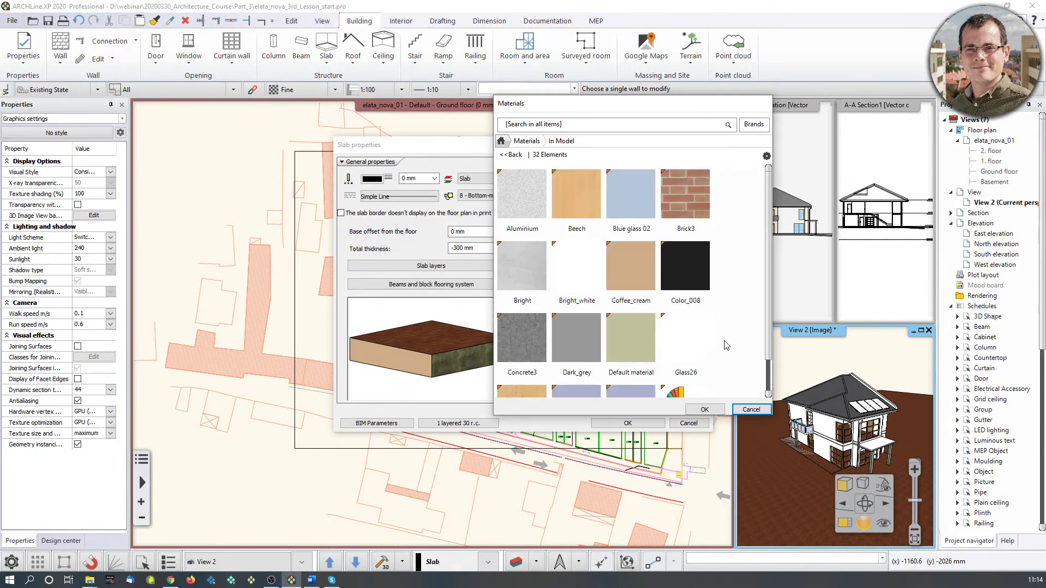
click(578, 276)
click(705, 409)
click(696, 197)
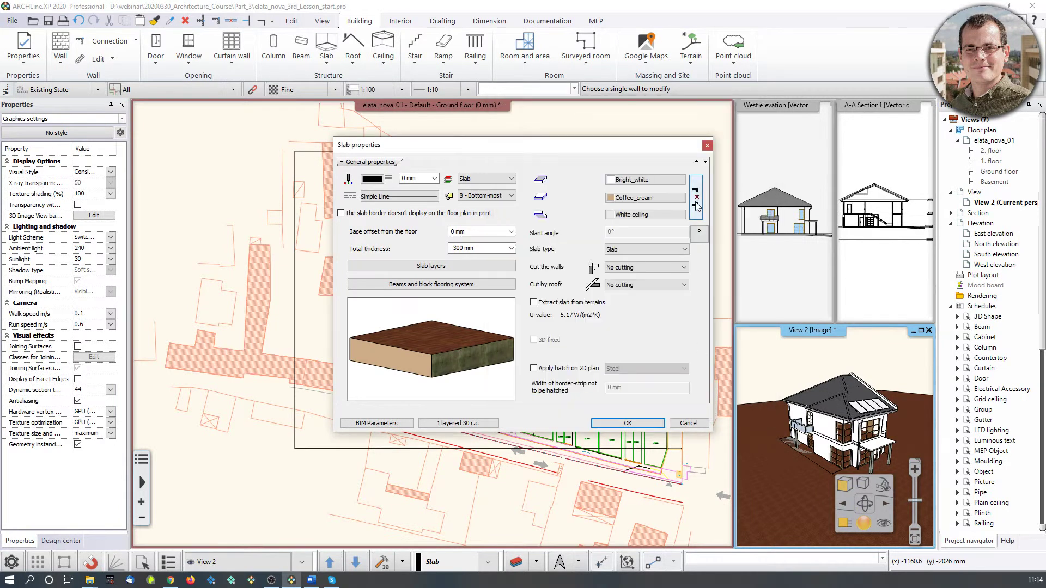
Step: Set the site slab's base offset from the floor to -300 mm and accept the slab properties
double_click(459, 248)
click(462, 234)
text(-300)
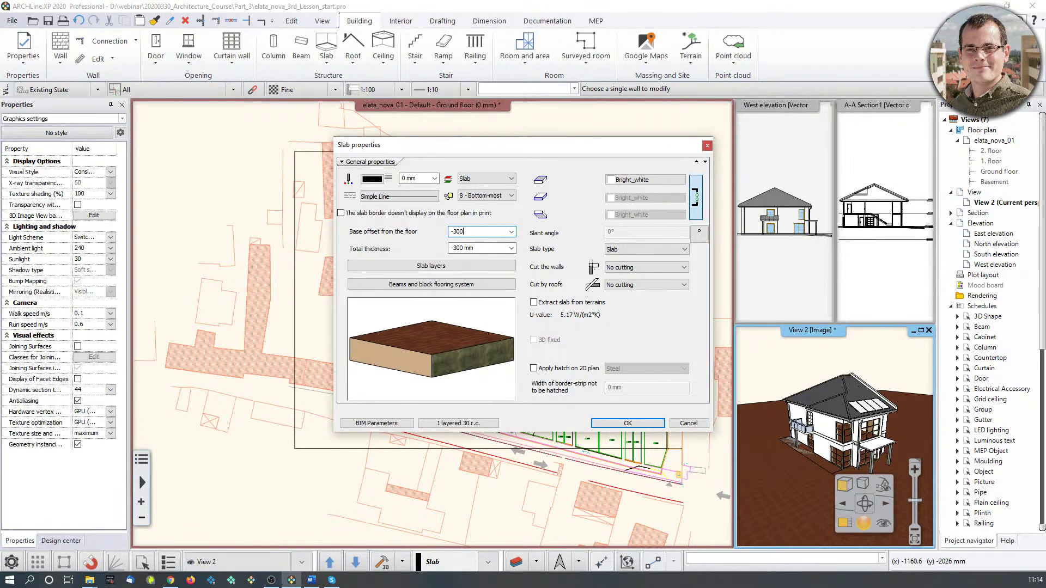
click(628, 423)
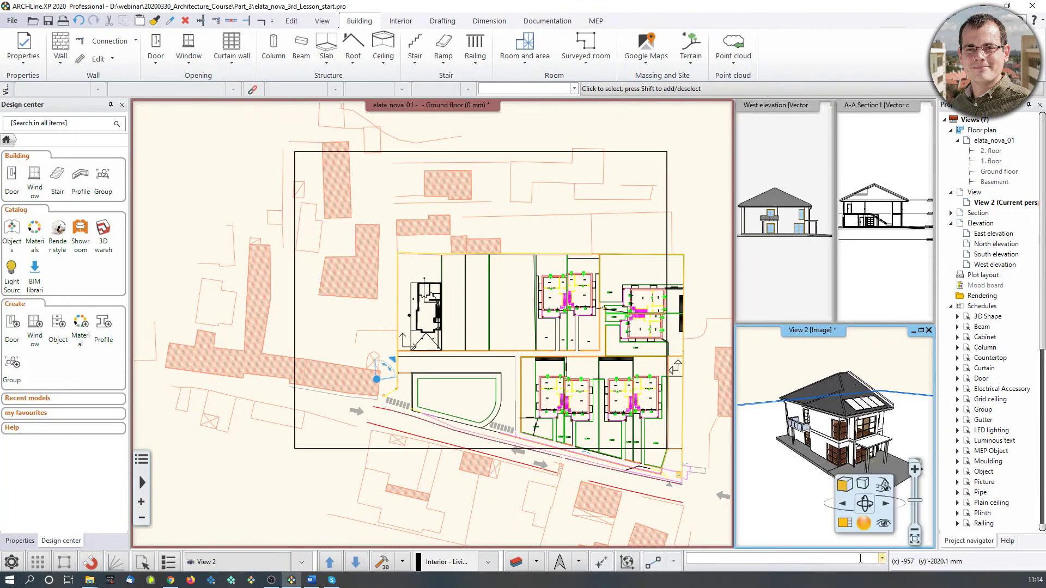
Step: Examine the house on its site slab in View 2 and the neighbouring buildings on the ground-floor plan
click(845, 524)
middle_drag(449, 371, 360, 392)
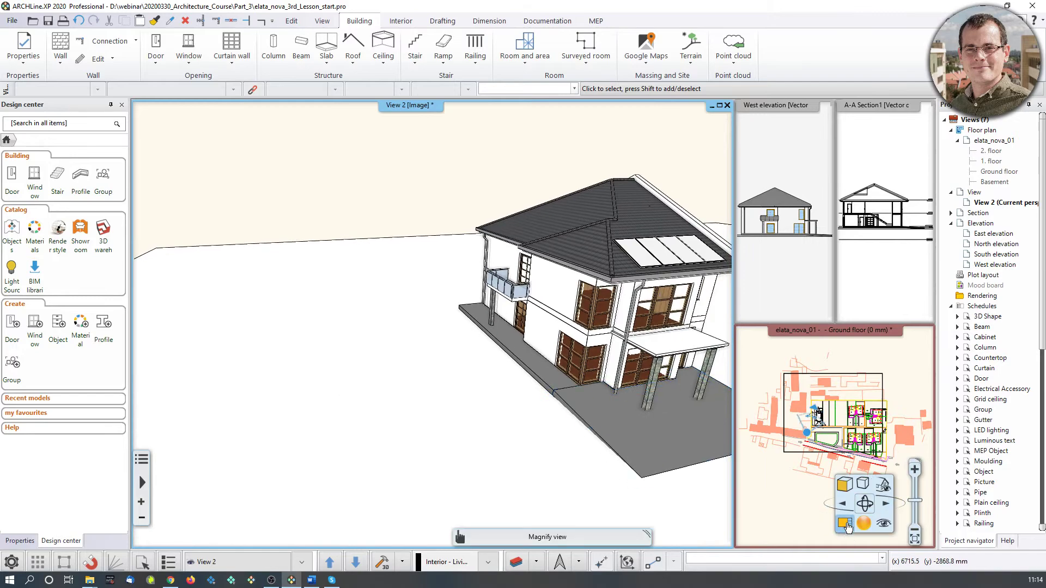
click(845, 523)
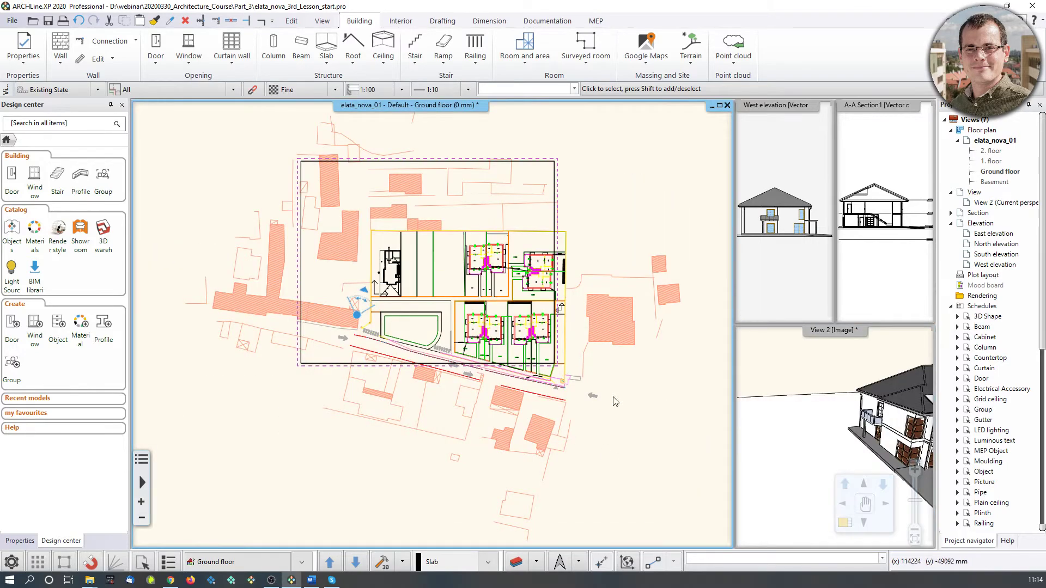
scroll(391, 292, up, 5)
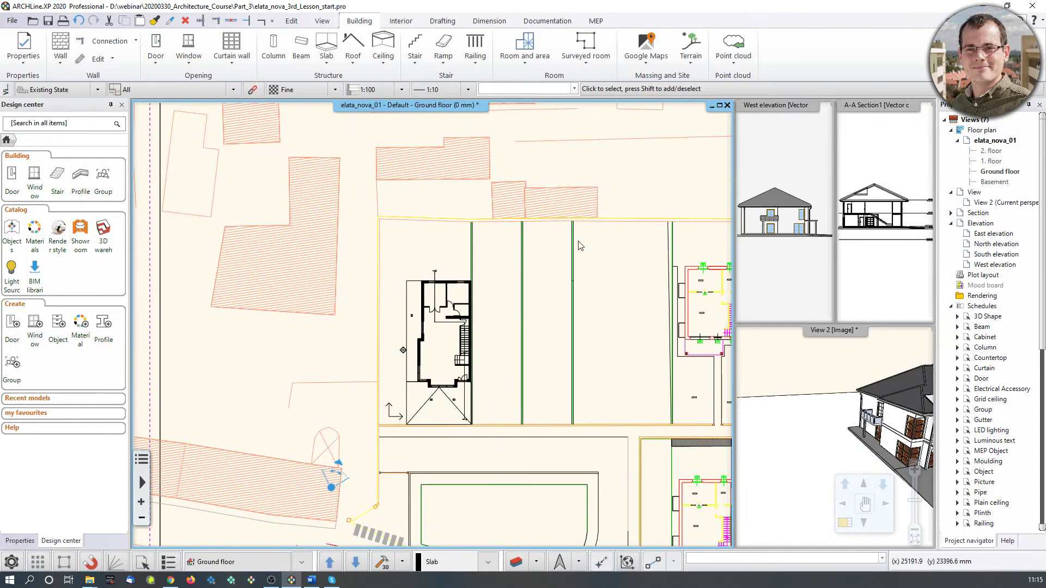
middle_drag(432, 267, 448, 298)
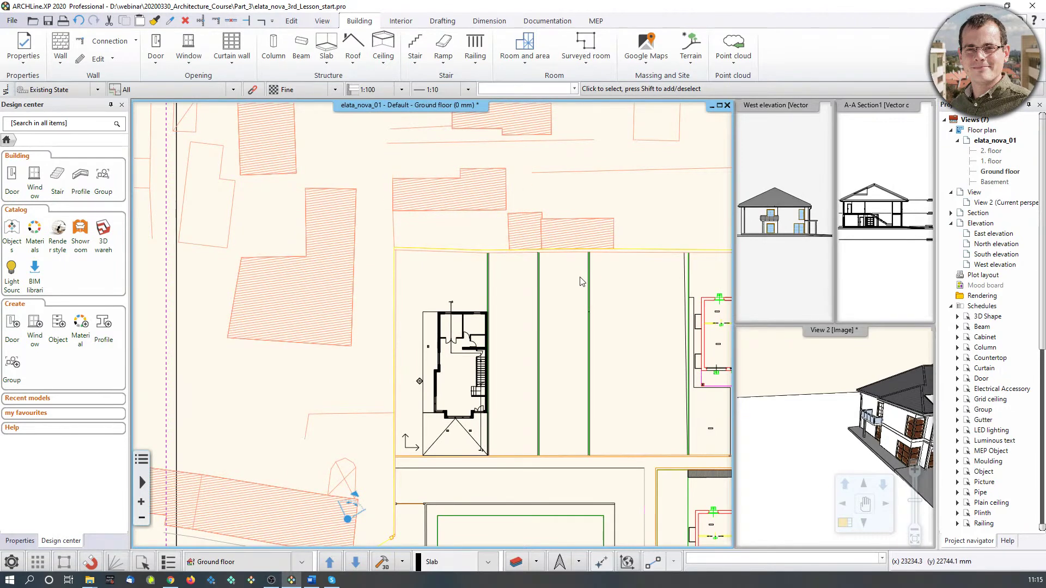
click(894, 396)
middle_drag(895, 394, 656, 408)
mouse_move(894, 414)
middle_down()
mouse_move(818, 418)
mouse_move(844, 427)
middle_up()
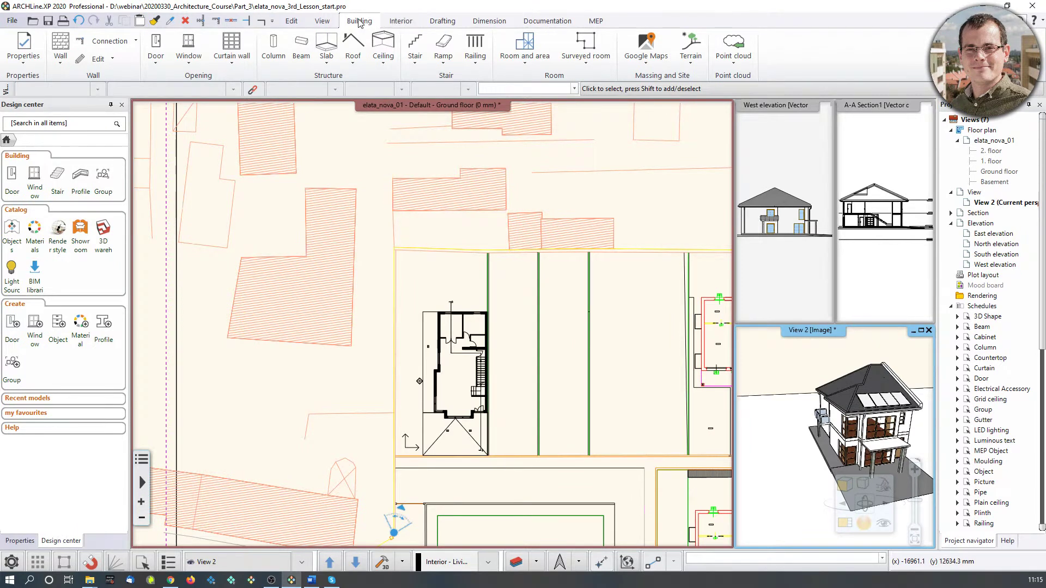
click(691, 49)
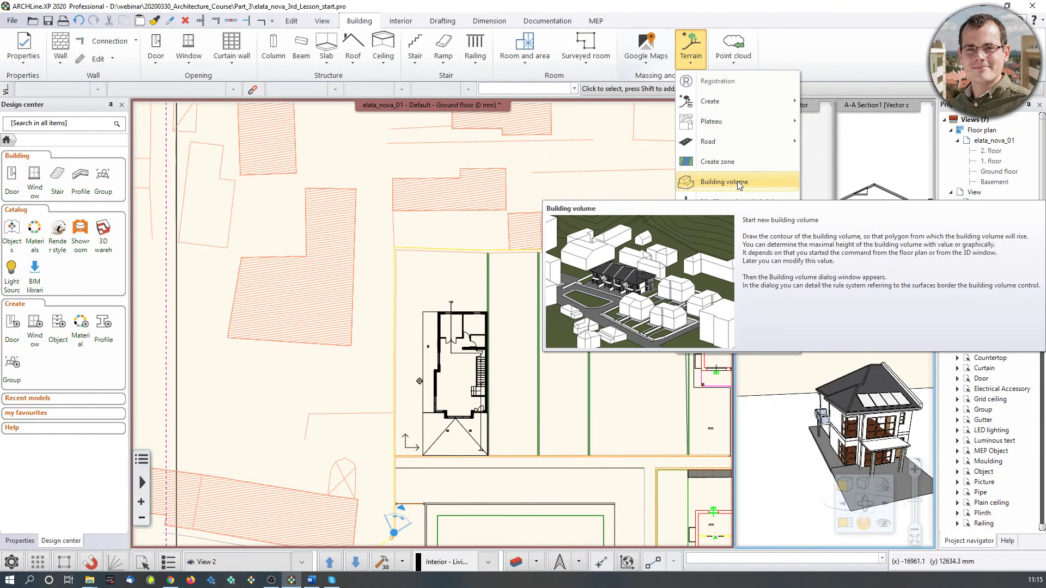
click(738, 184)
key(Escape)
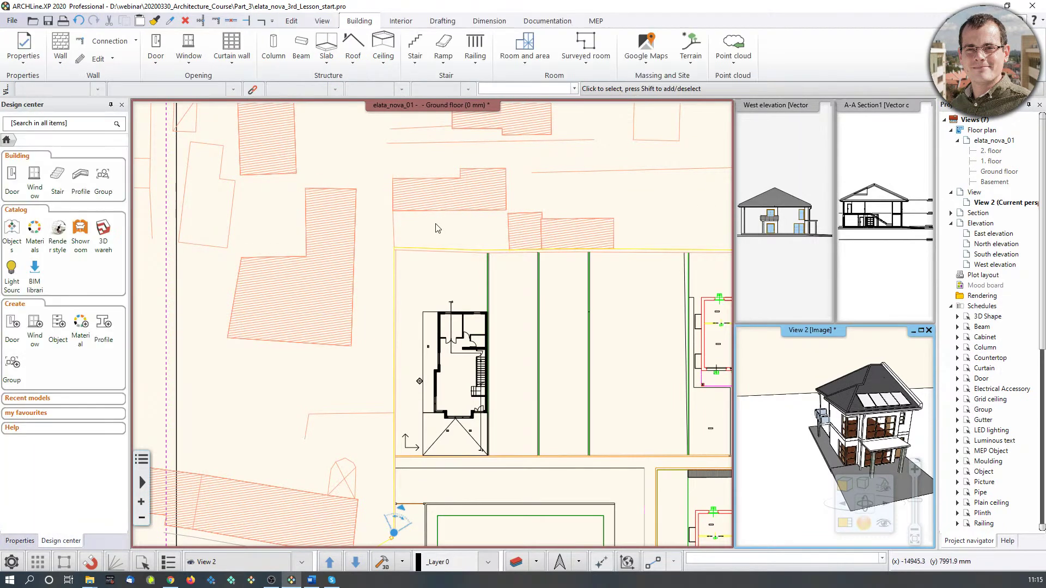
Step: Trace a building volume on the ground-floor plan along the stepped, six-cornered outline of the neighbouring building directly north of the house
click(437, 222)
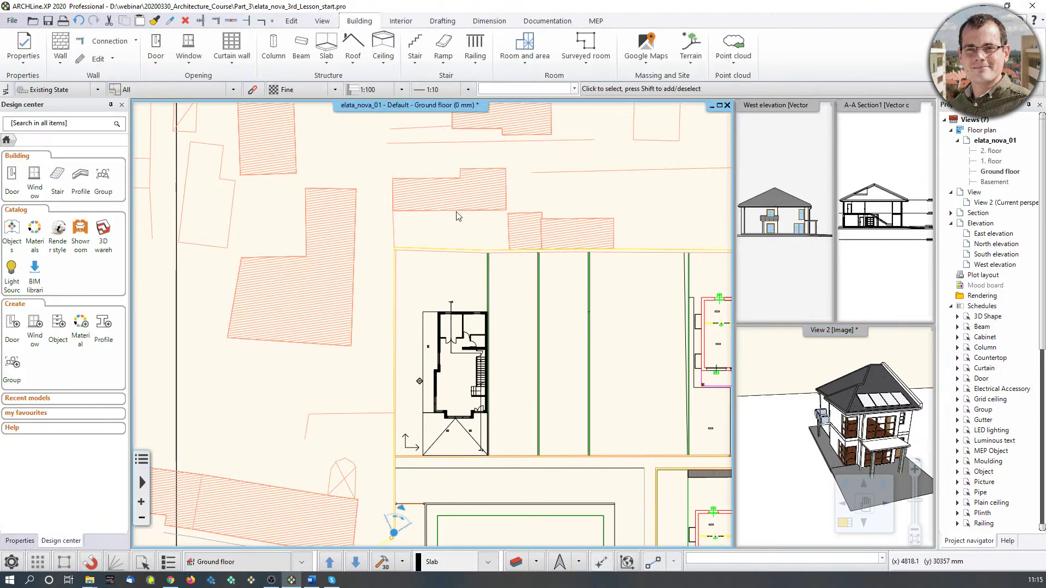
click(691, 48)
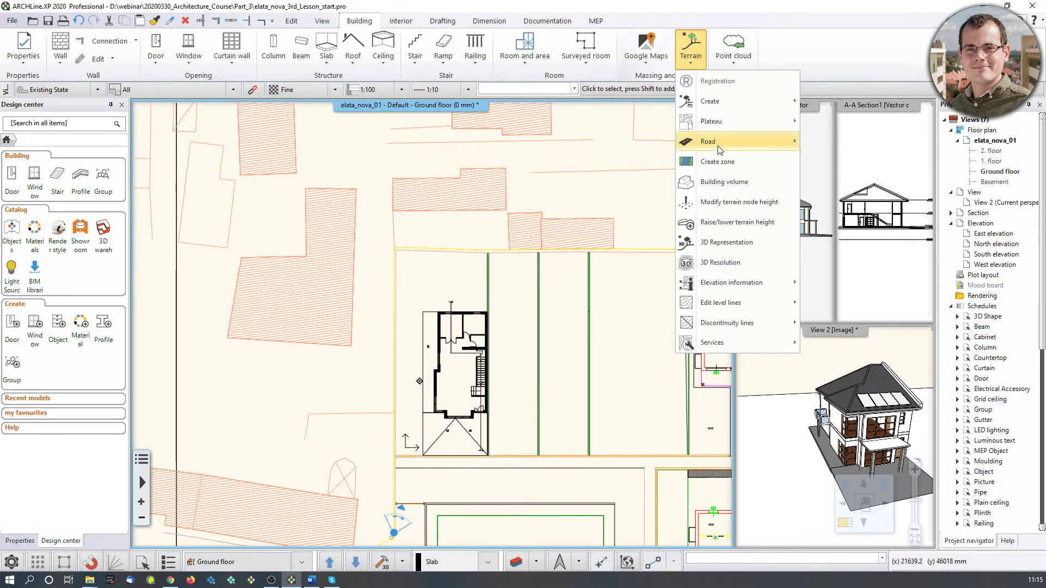
click(725, 182)
scroll(419, 231, up, 4)
click(418, 231)
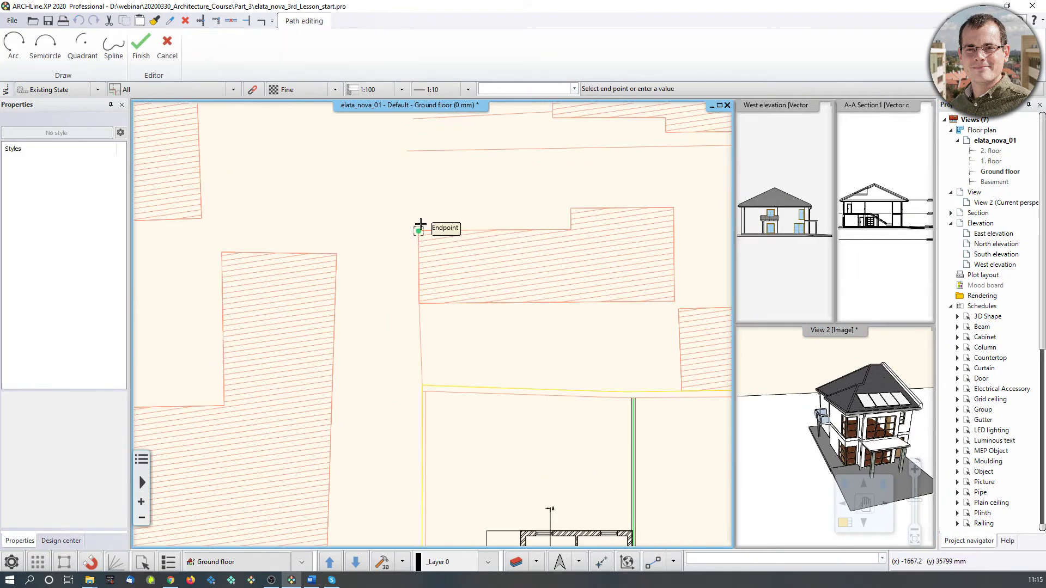
click(571, 229)
click(571, 208)
click(674, 209)
click(674, 301)
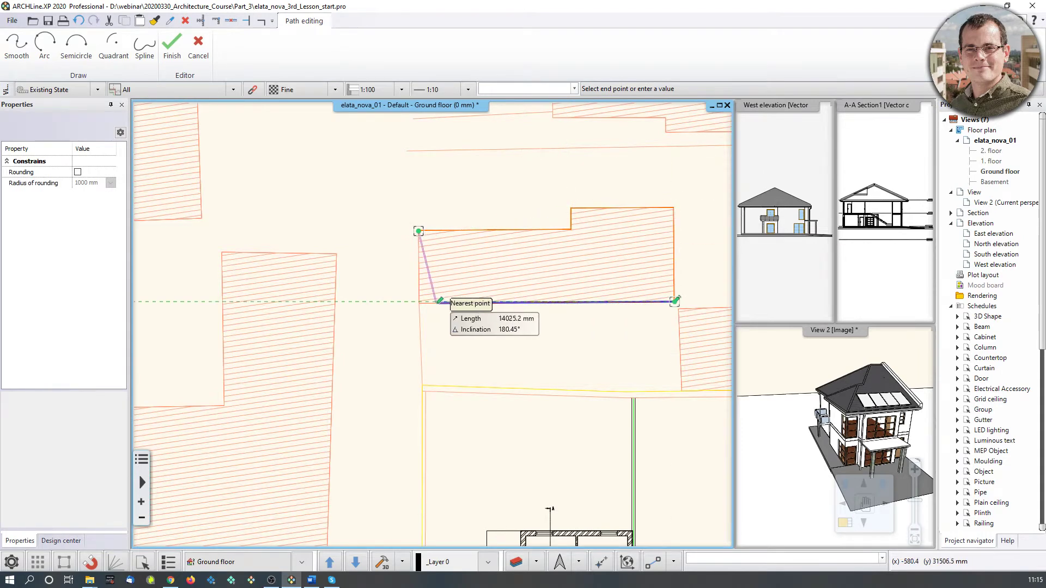
click(418, 304)
key(Return)
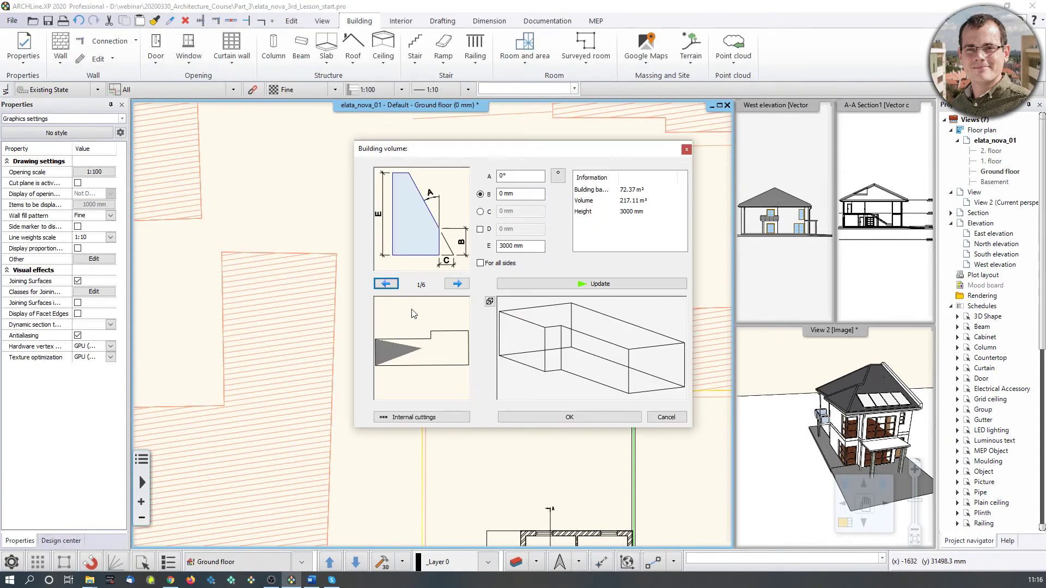
Step: Give the building volume a total height of 9000 mm and 45° slopes starting at 6000 mm on all sides, and accept it
drag(509, 327, 562, 343)
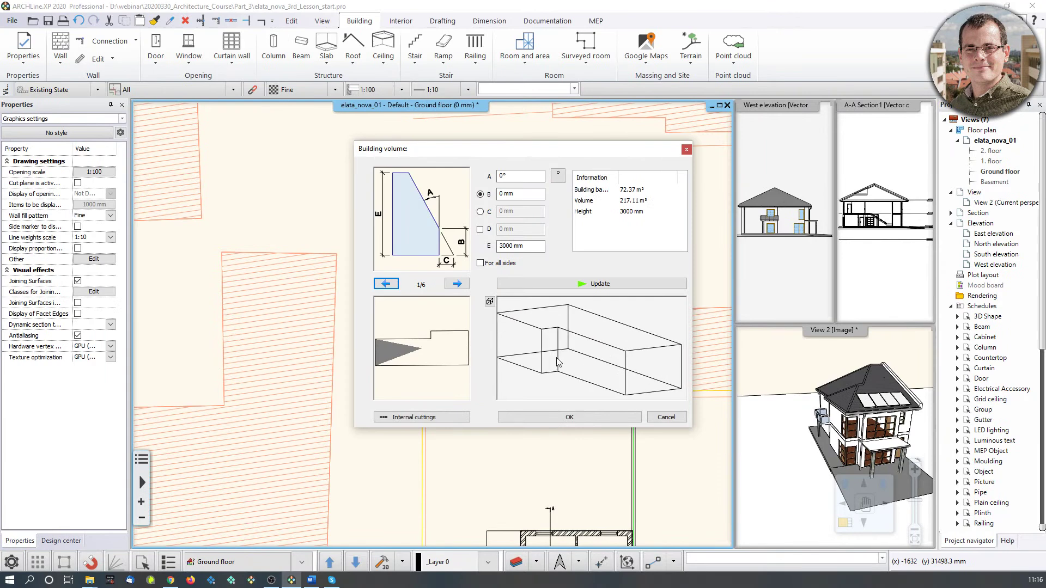
scroll(563, 353, down, 2)
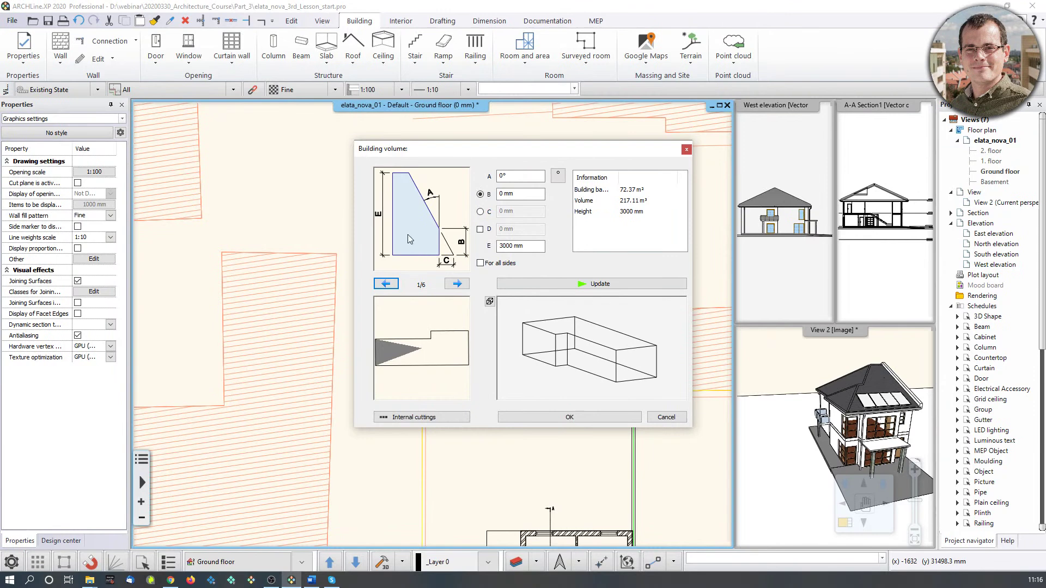
click(506, 247)
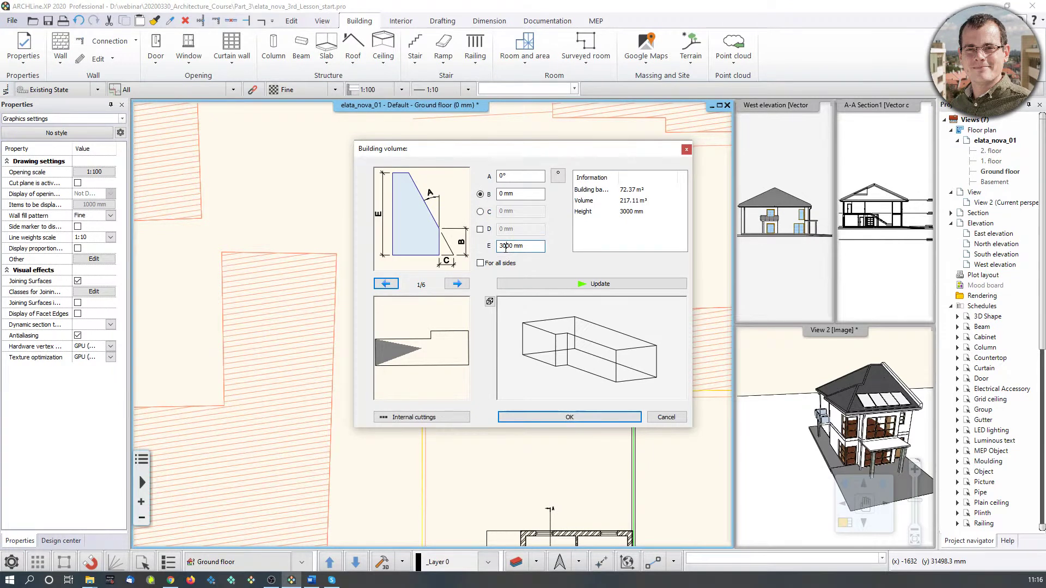
text(900)
click(531, 196)
text(6000)
click(522, 174)
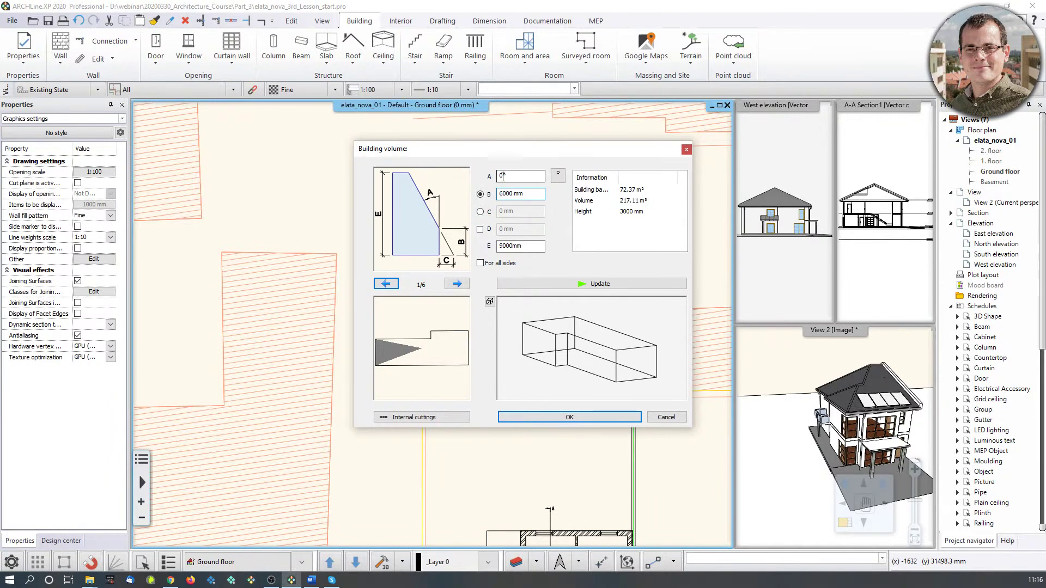
text(45)
click(482, 265)
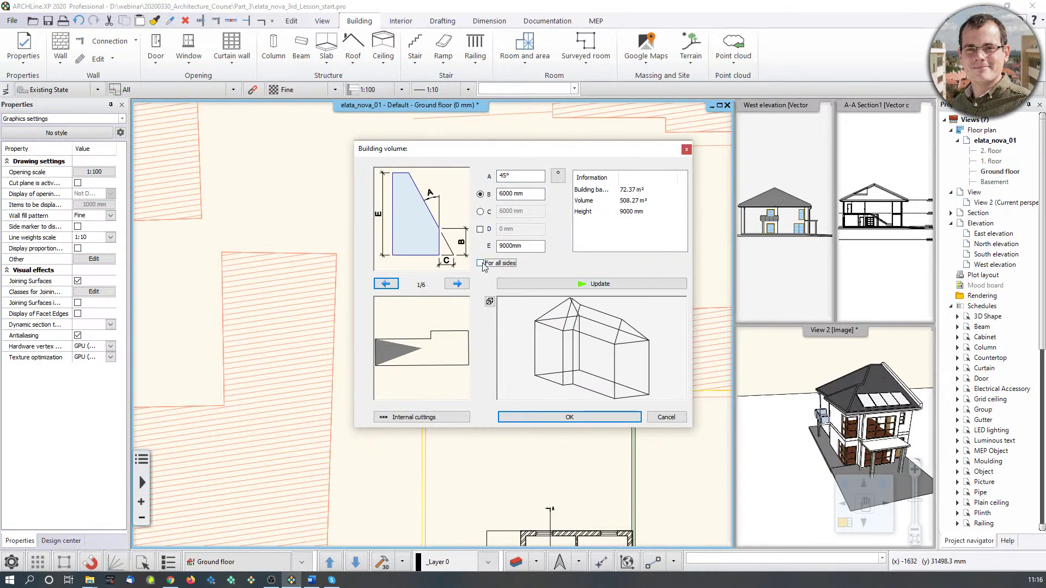
click(580, 416)
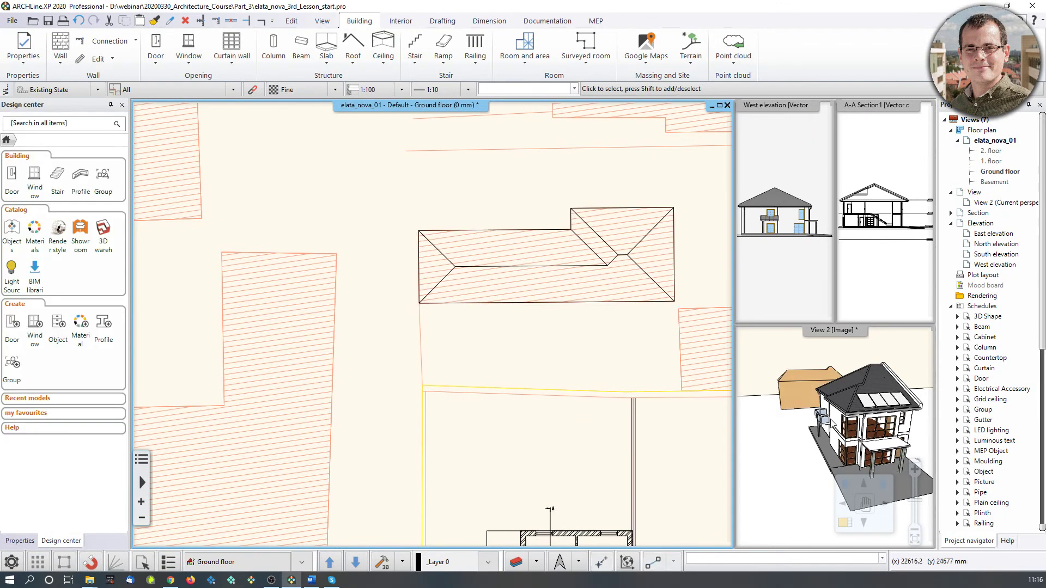
Step: Select the new building volume in View 2 and change its material to Bright_white
drag(801, 395, 754, 392)
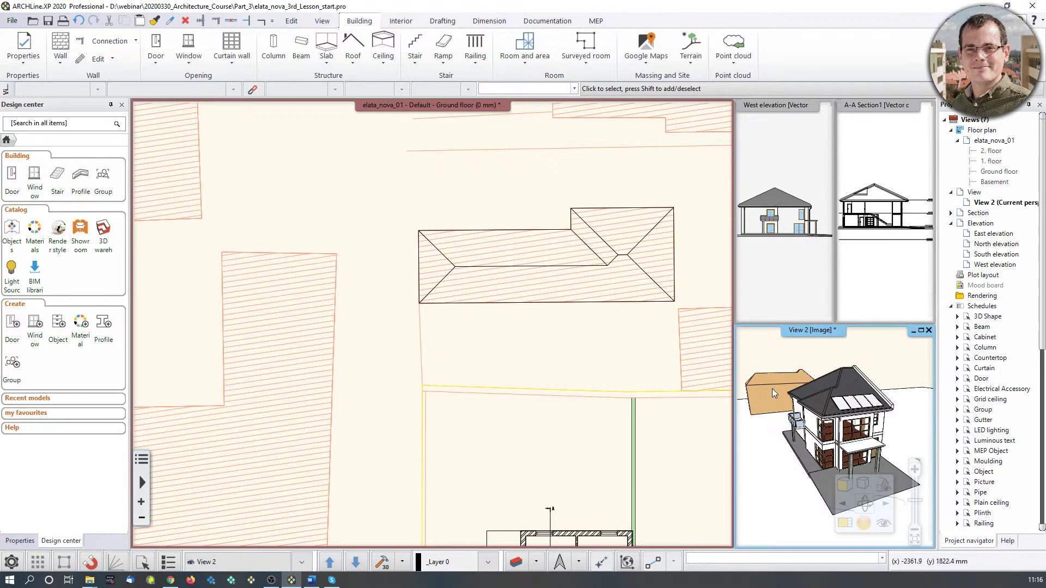
click(772, 388)
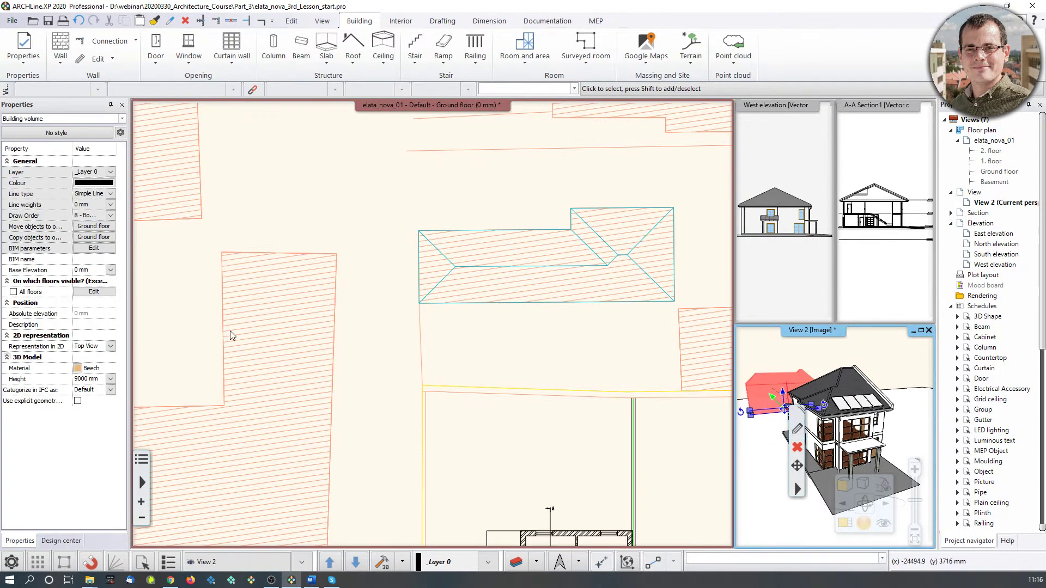
click(78, 369)
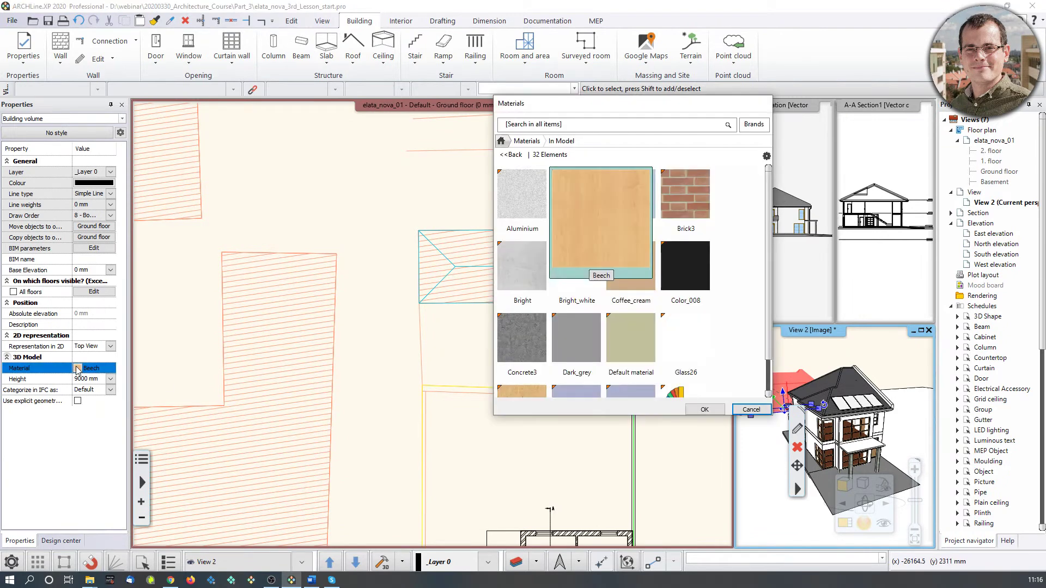
click(577, 266)
click(705, 410)
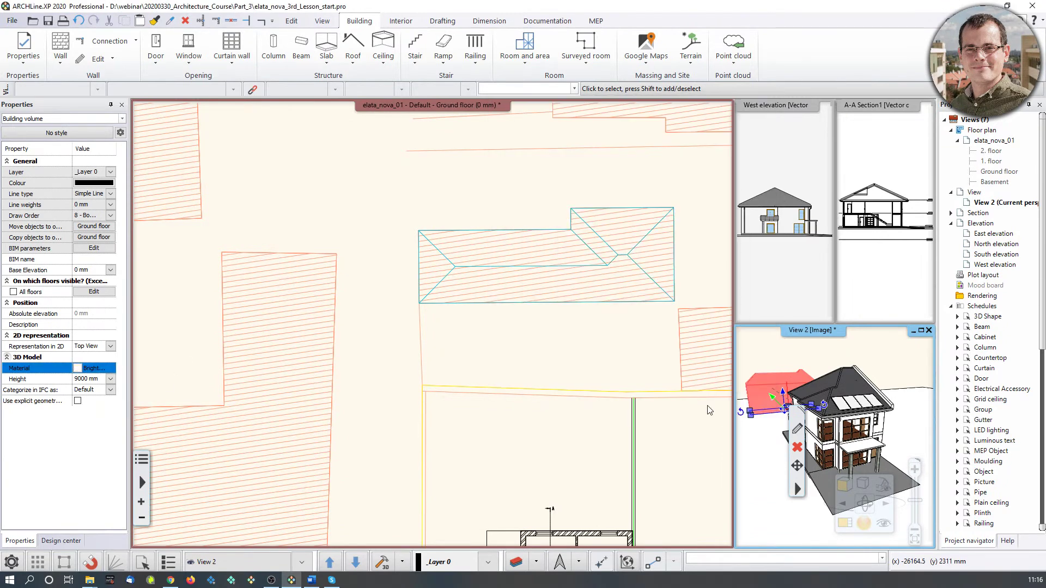
Step: Create a similar building volume by tracing the combined outline of the two adjoining footprints east of the first volume
middle_drag(597, 350, 390, 330)
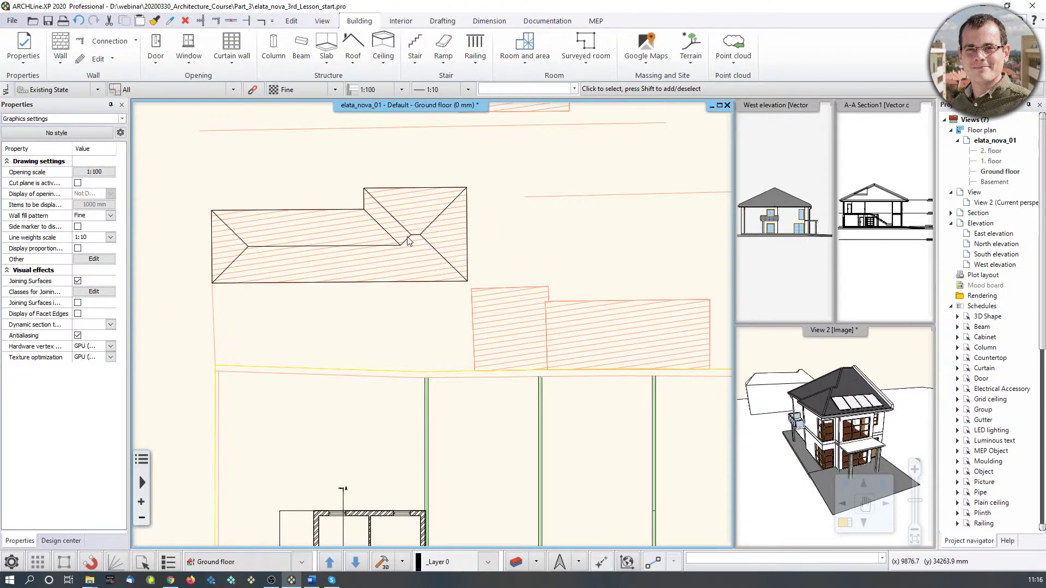
click(422, 254)
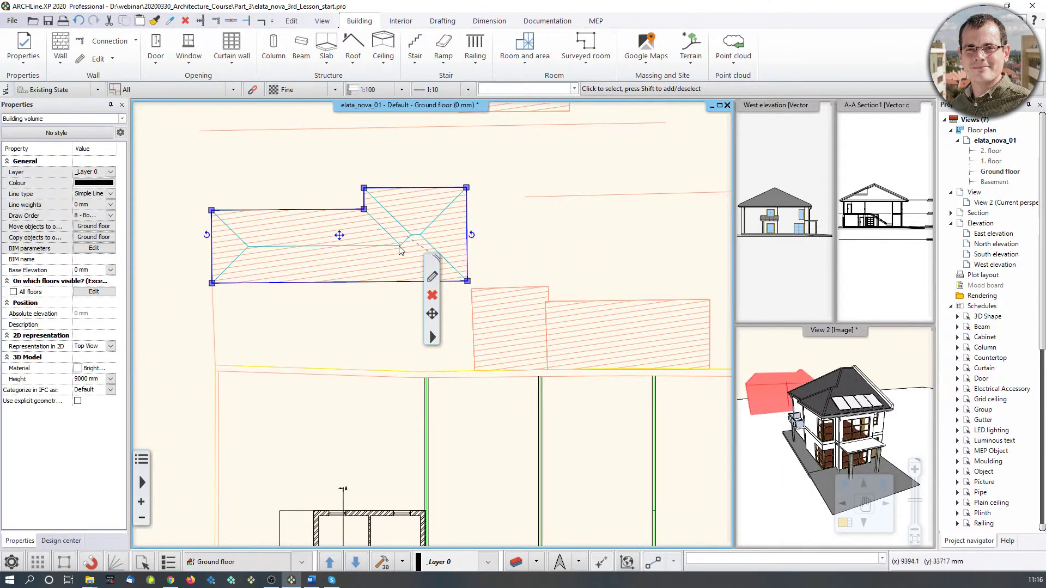
right_click(400, 245)
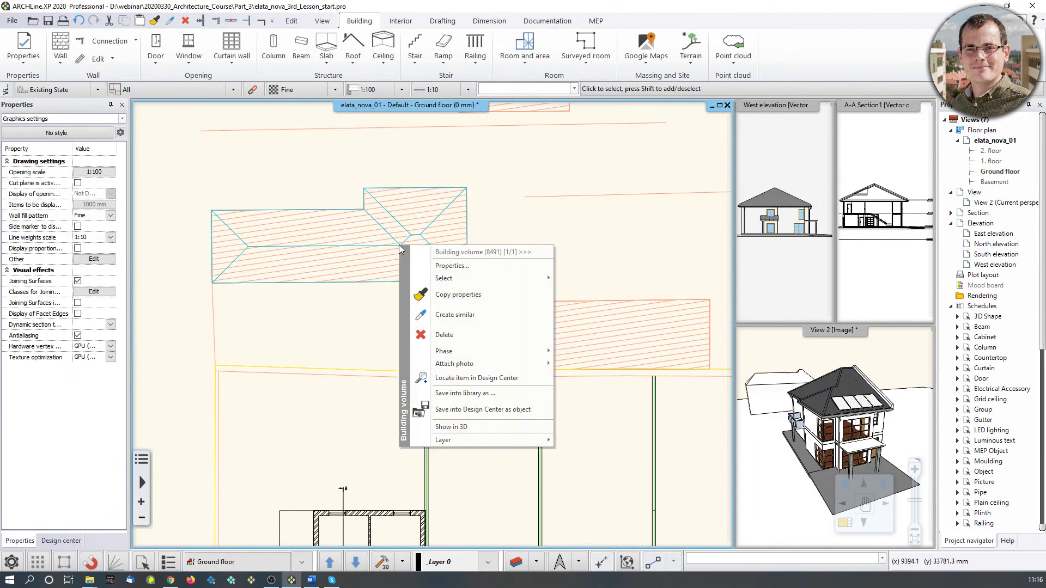
click(455, 314)
click(472, 289)
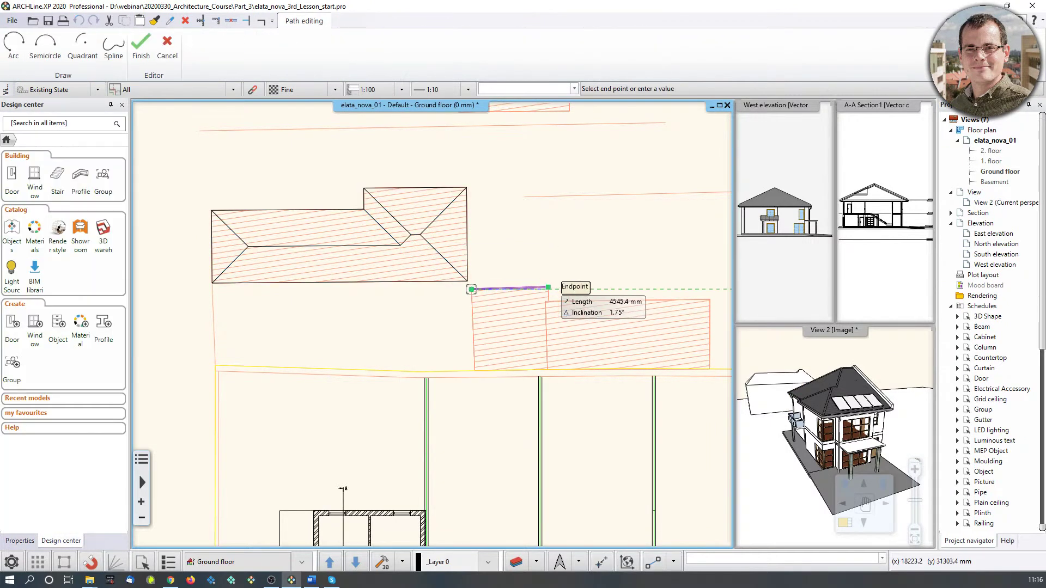
click(548, 287)
click(709, 299)
click(709, 370)
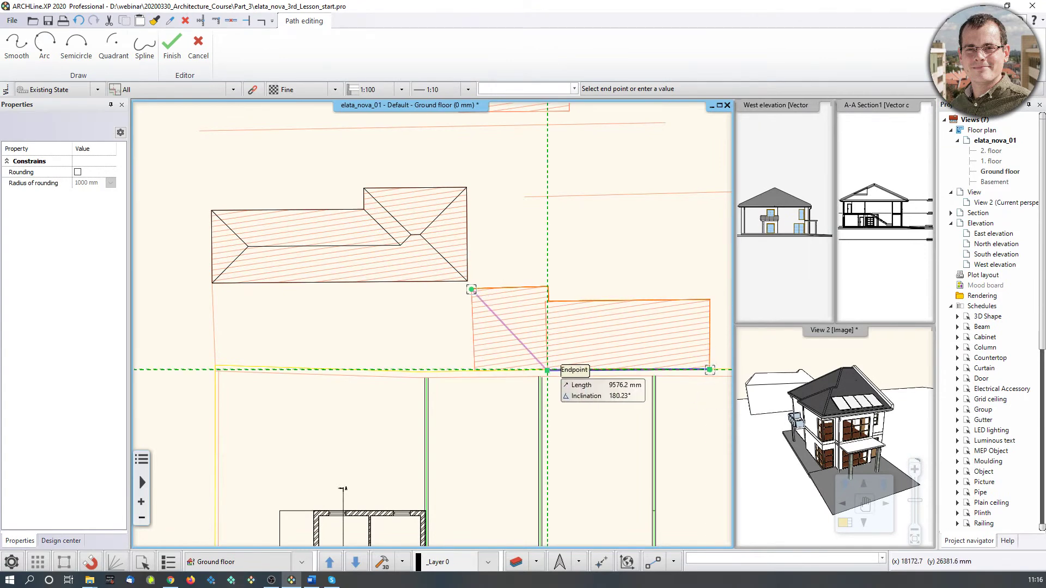
click(475, 371)
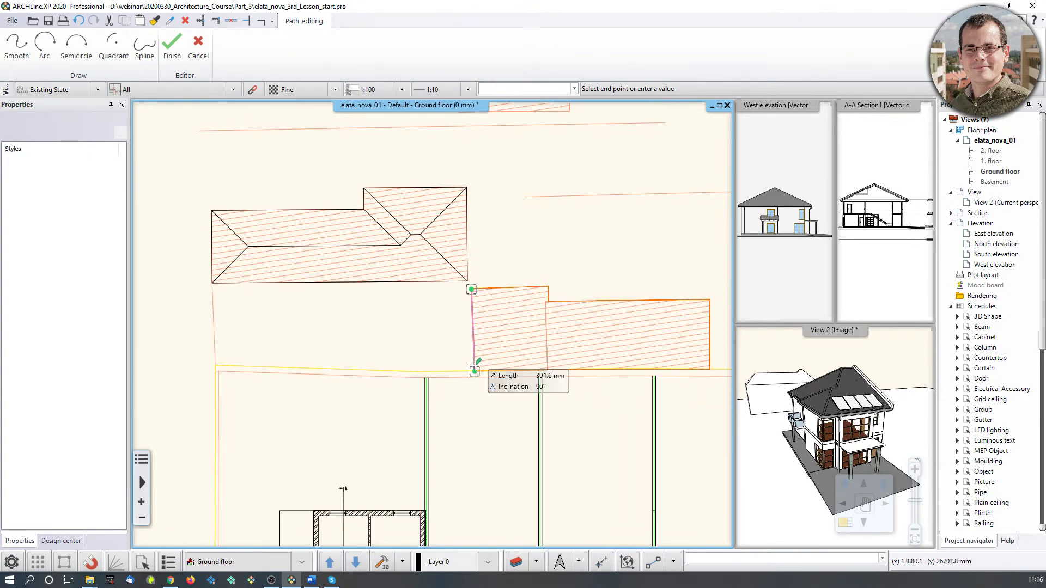
click(472, 289)
Step: Enlarge View 2, switch it to axonometric display, and examine the house with the two neighbouring building volumes
click(792, 404)
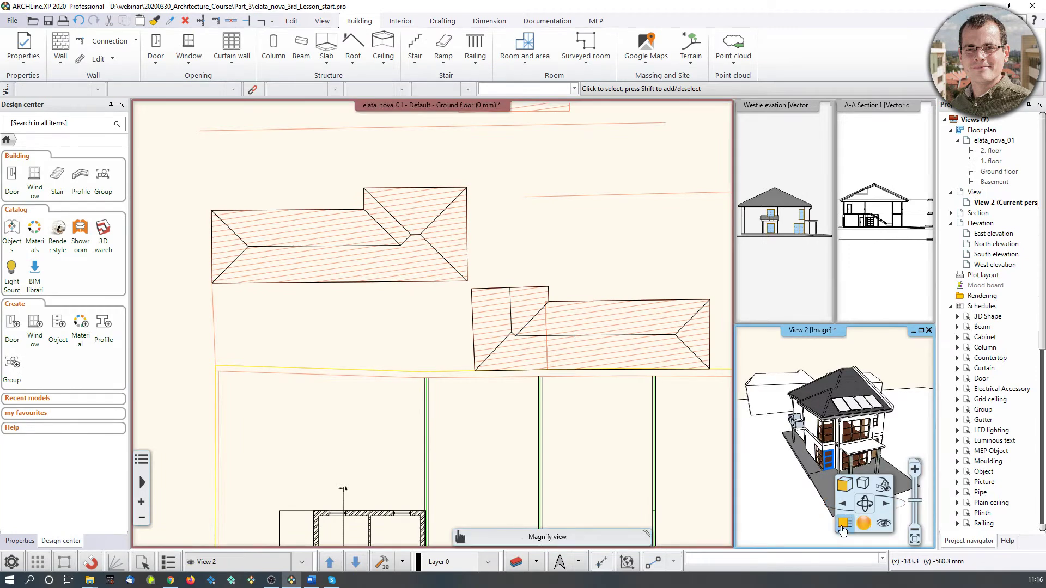
click(845, 523)
middle_drag(563, 431, 568, 452)
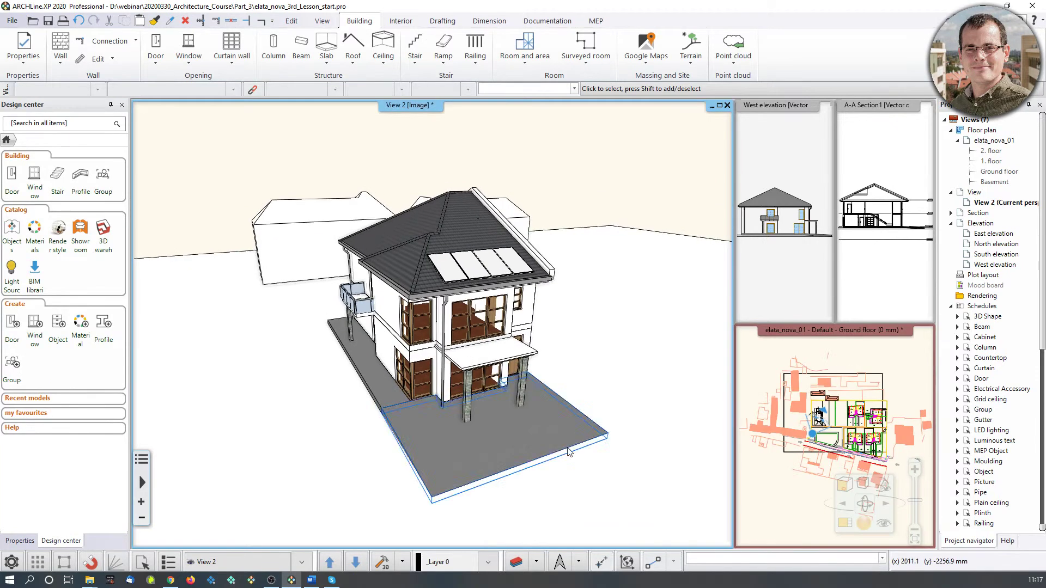
click(884, 487)
click(925, 373)
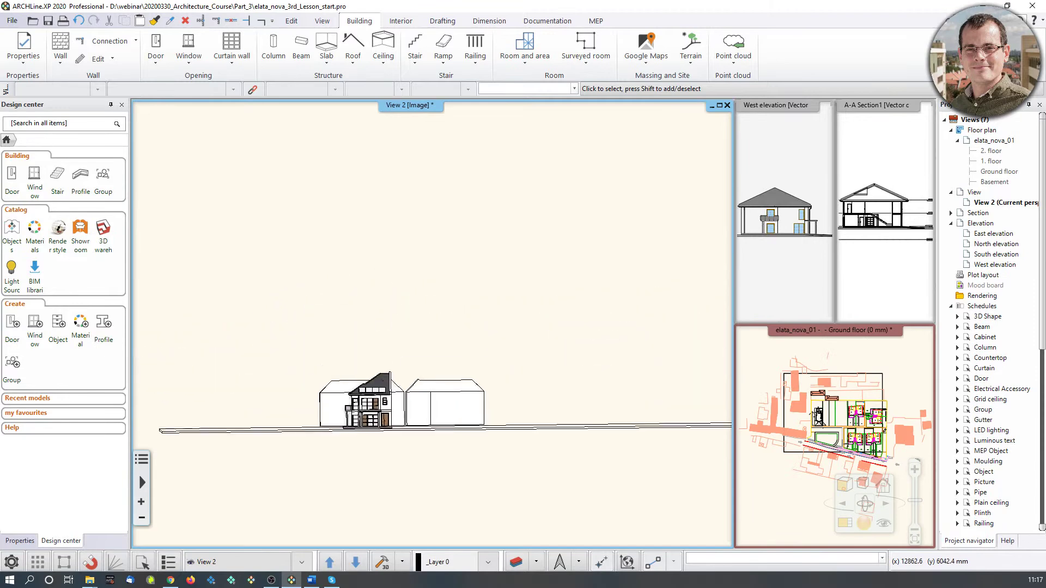
middle_drag(379, 364, 447, 419)
scroll(245, 376, up, 4)
middle_drag(287, 350, 320, 328)
middle_drag(494, 321, 783, 392)
Step: Create another similar building volume on the ground-floor plan by tracing the large L-shaped footprint west of the first volume
click(808, 388)
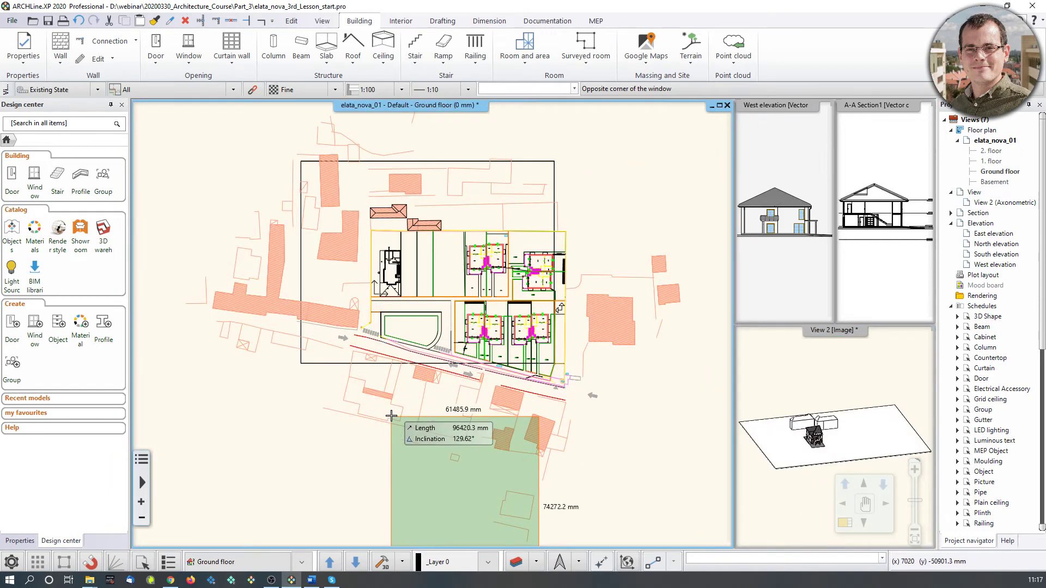
key(Escape)
scroll(434, 297, up, 5)
scroll(435, 338, up, 3)
click(580, 240)
right_click(582, 241)
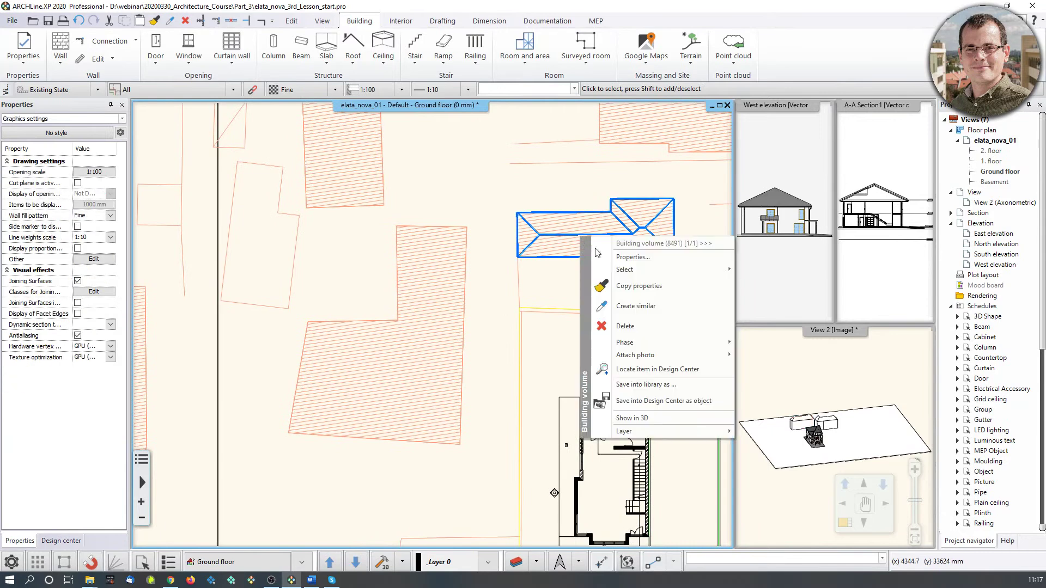
click(597, 301)
click(396, 226)
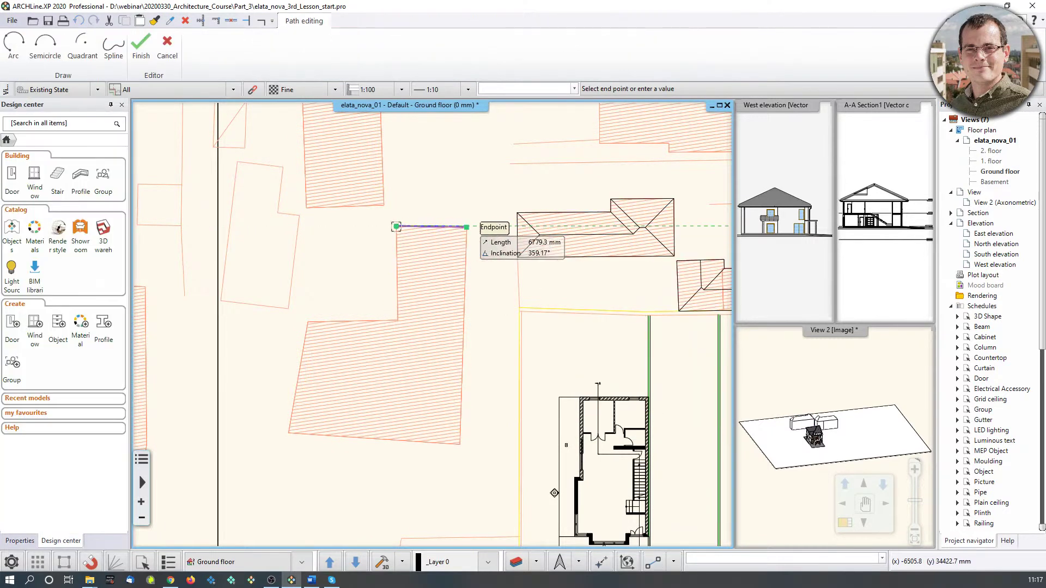
click(467, 227)
click(461, 442)
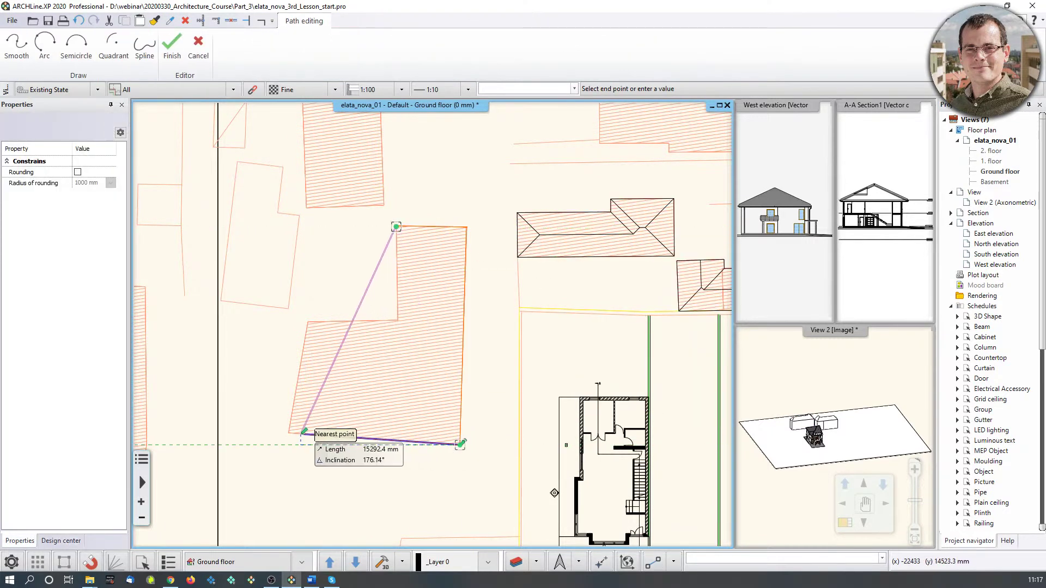
click(289, 434)
click(308, 322)
click(399, 321)
key(Return)
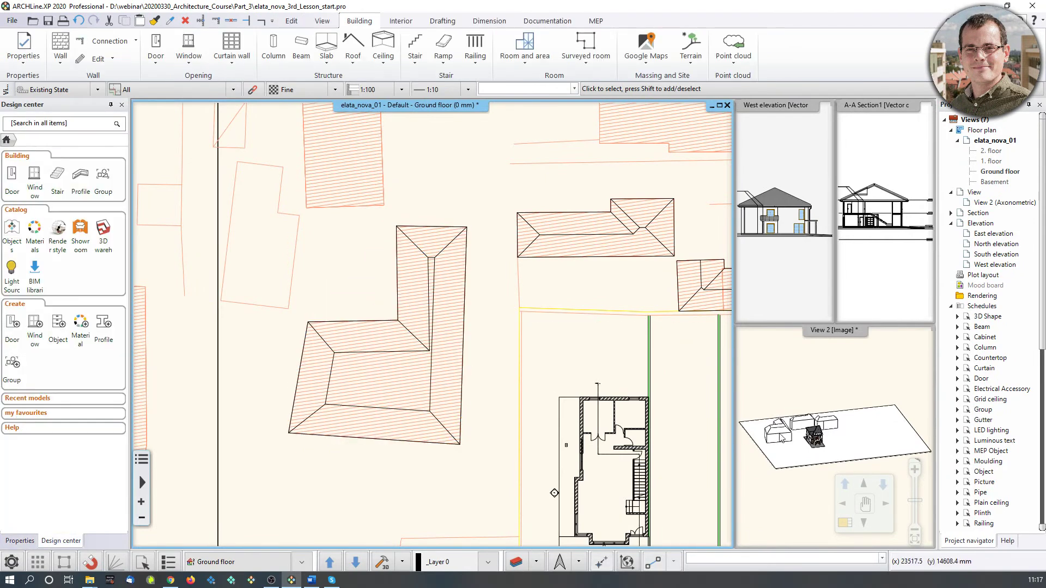
Step: Enlarge View 2 and examine the house up close among its three neighbouring building volumes
click(779, 440)
click(845, 525)
scroll(490, 370, up, 6)
mouse_move(491, 348)
middle_down()
mouse_move(497, 354)
mouse_move(476, 346)
mouse_move(496, 351)
middle_up()
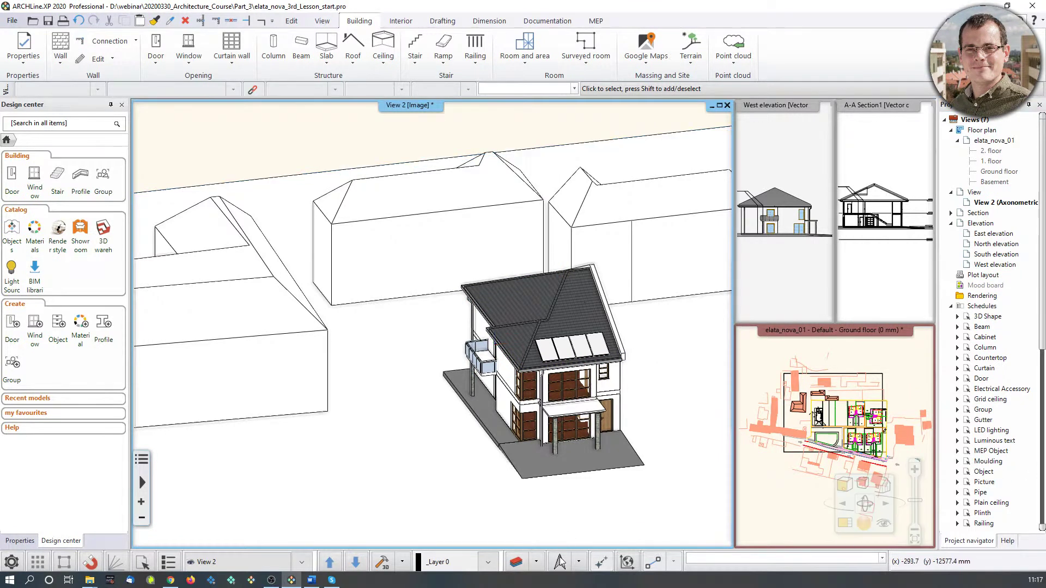
click(579, 564)
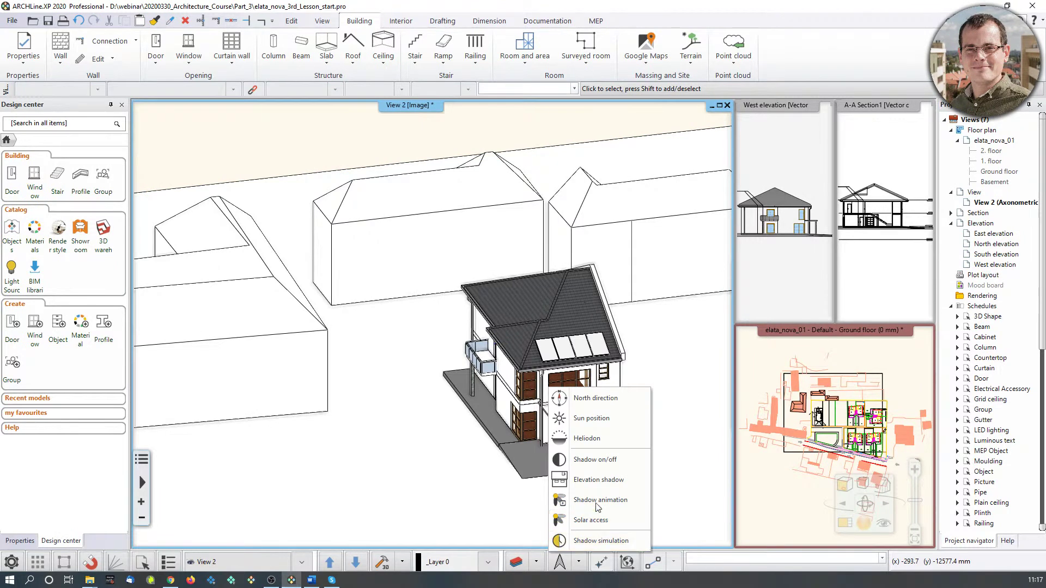
click(598, 539)
click(567, 308)
click(560, 319)
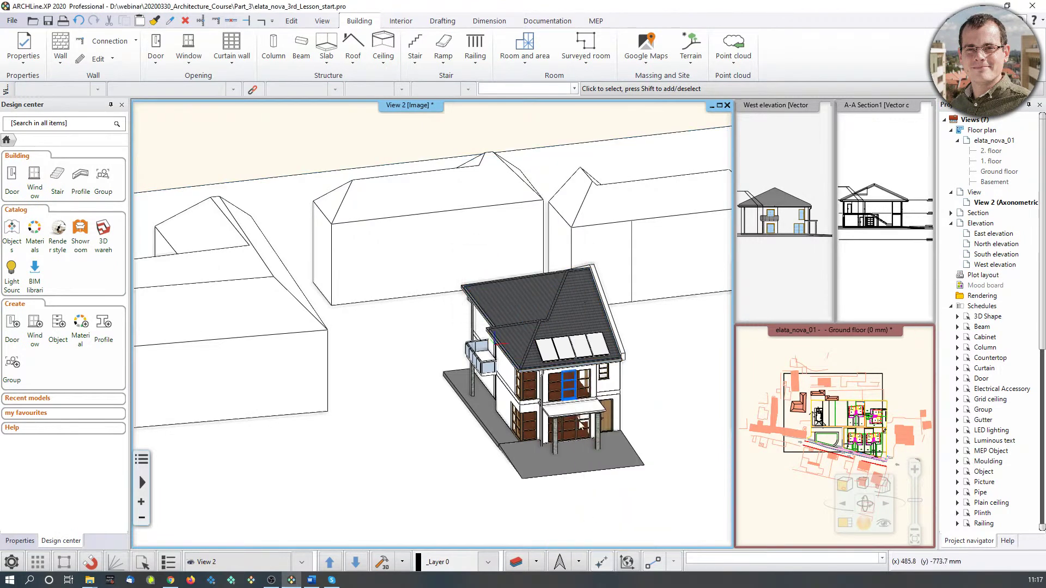
Step: Set the sun position's location to the predefined city Kiel, Germany, and the north angle to 42°
click(579, 562)
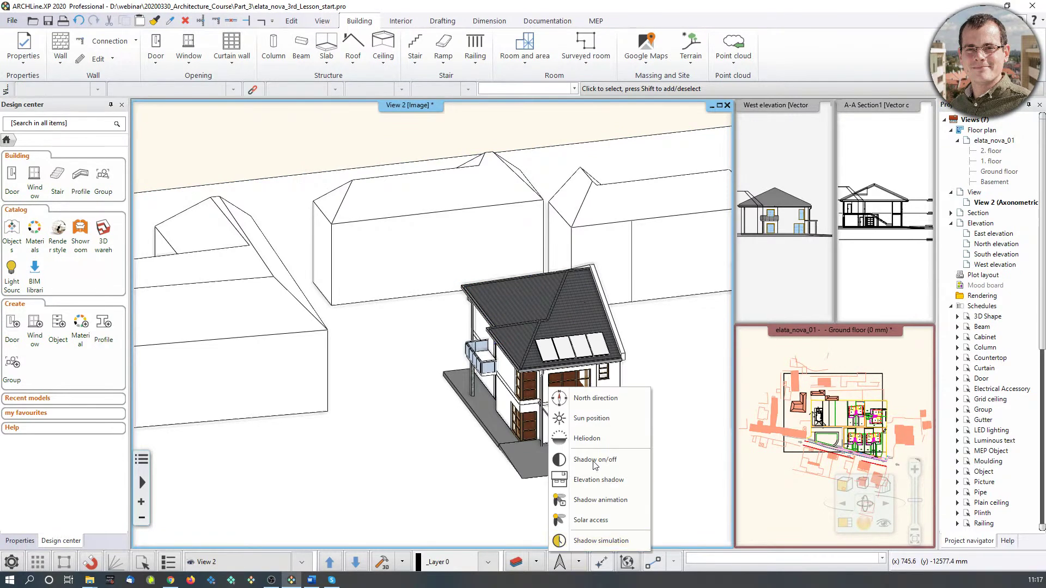
click(592, 419)
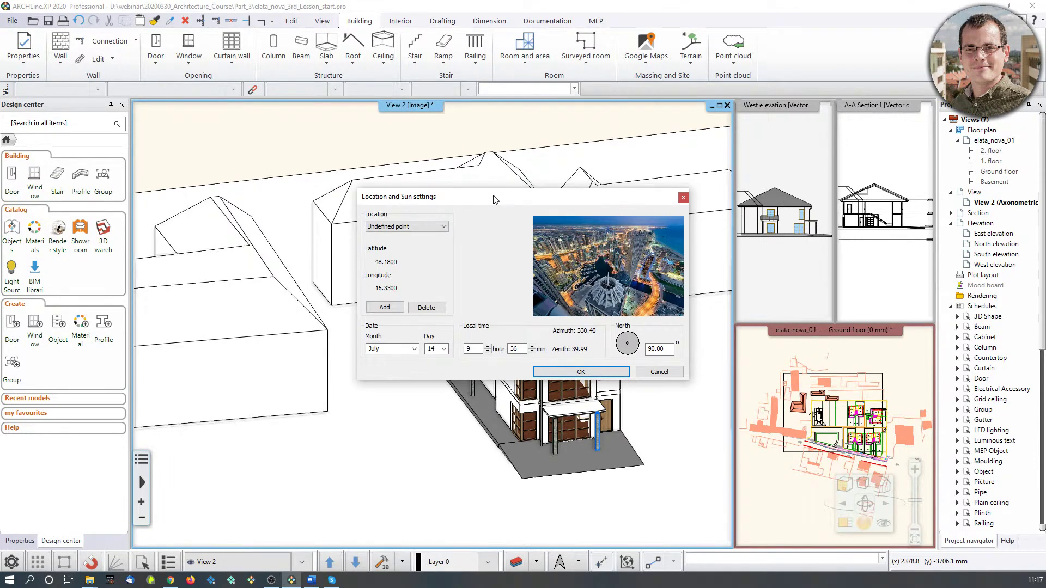
click(428, 226)
scroll(402, 339, down, 8)
scroll(402, 339, down, 6)
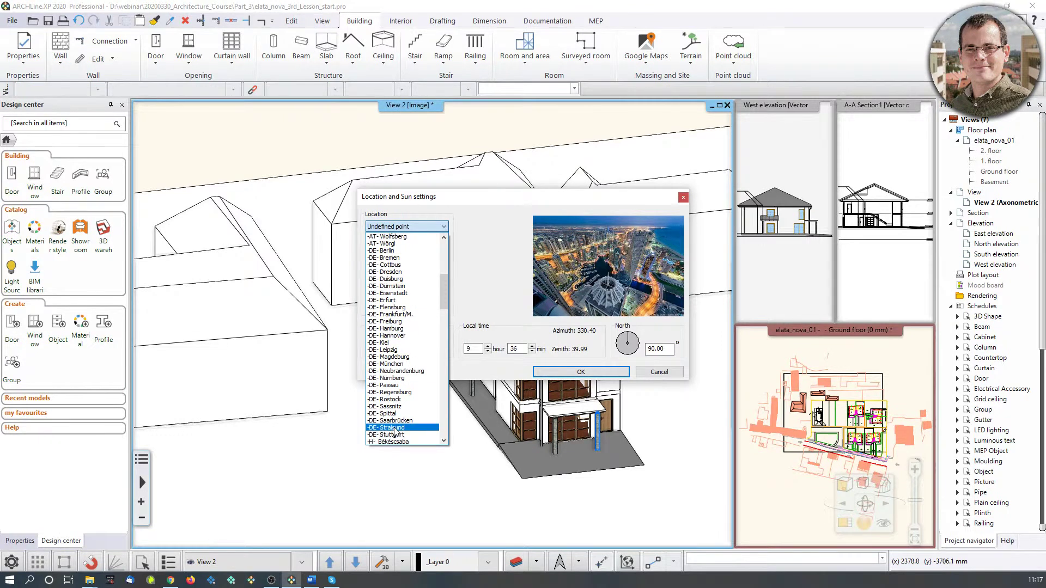
click(386, 343)
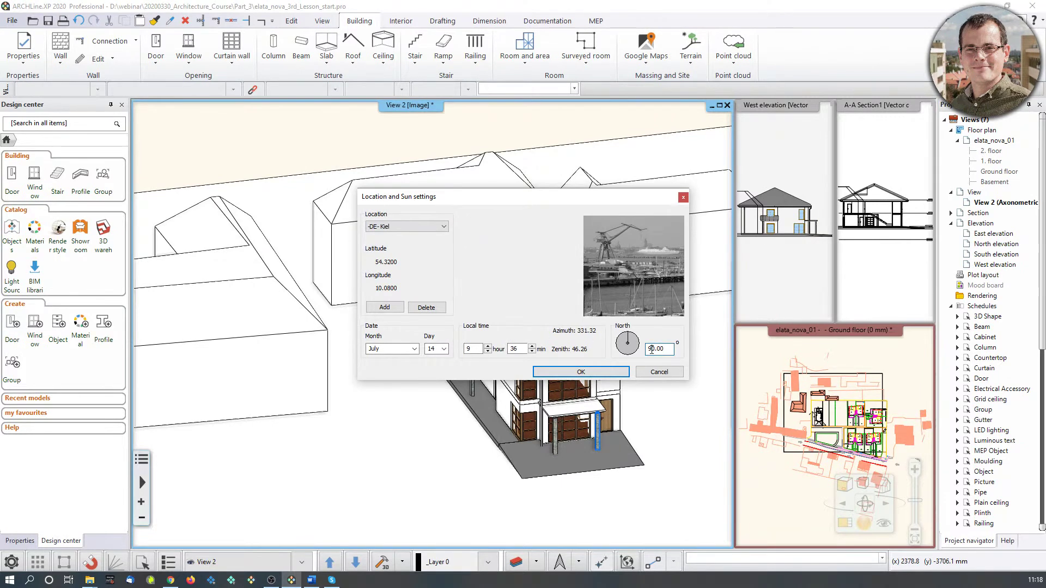
click(610, 372)
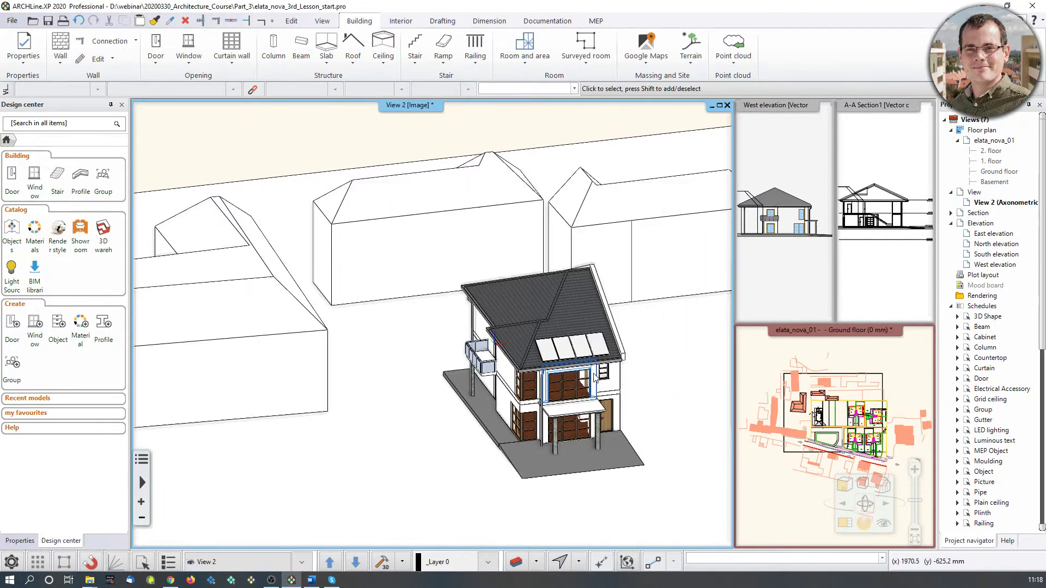
Step: Check the project's north direction setting, leaving it as it is
click(560, 563)
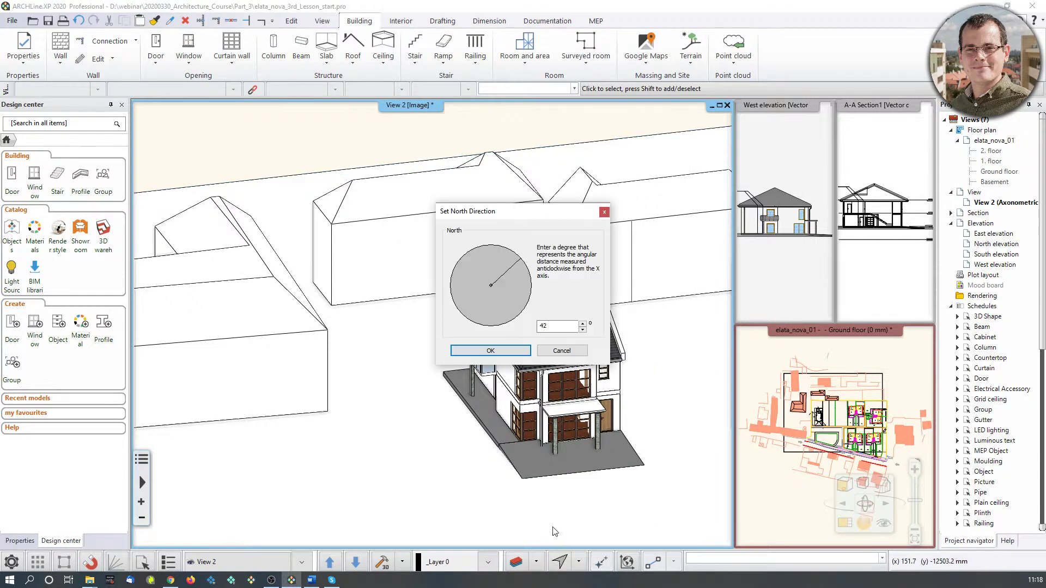
click(604, 212)
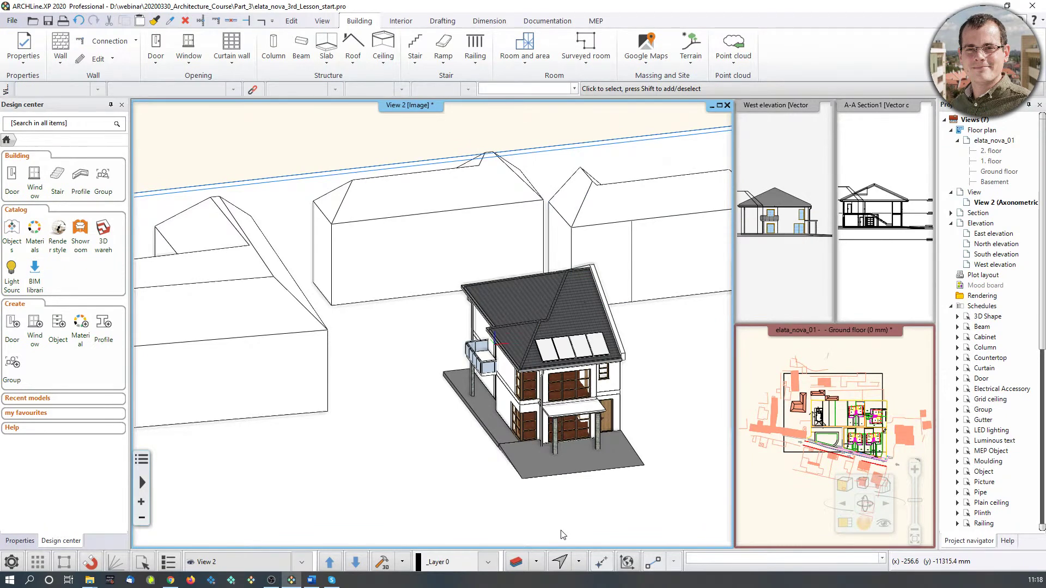
middle_drag(660, 417, 670, 359)
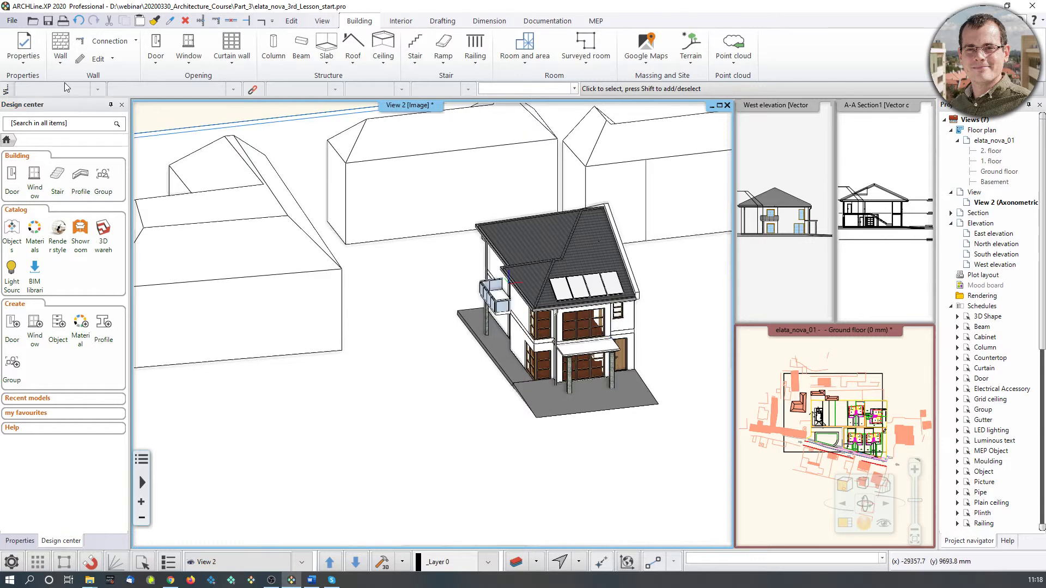
Step: Specify the project location by Google Maps from the project parameters, searching the map for "carmel avenue el cerrito"
click(14, 22)
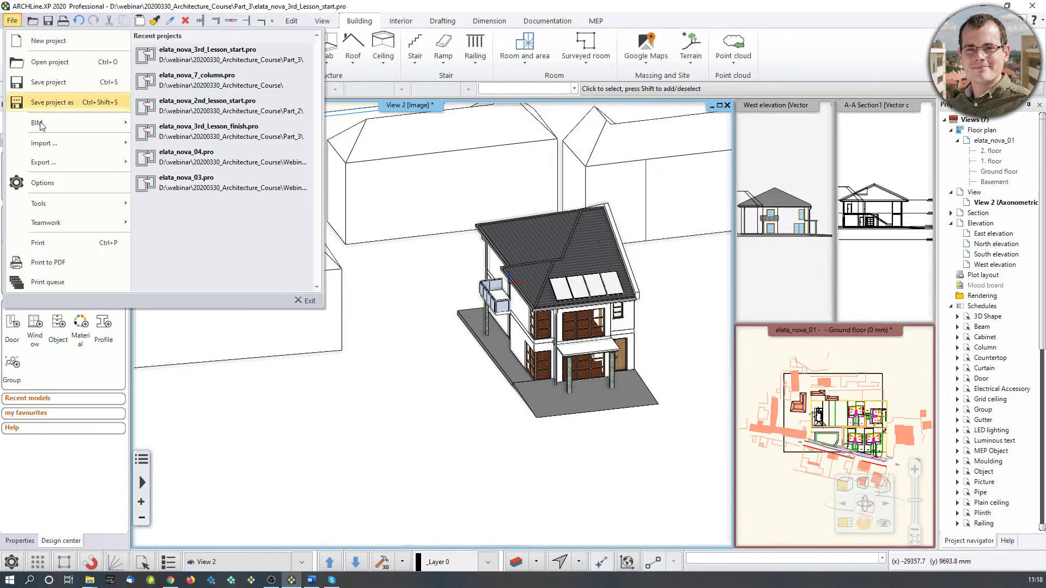
mouse_move(48, 128)
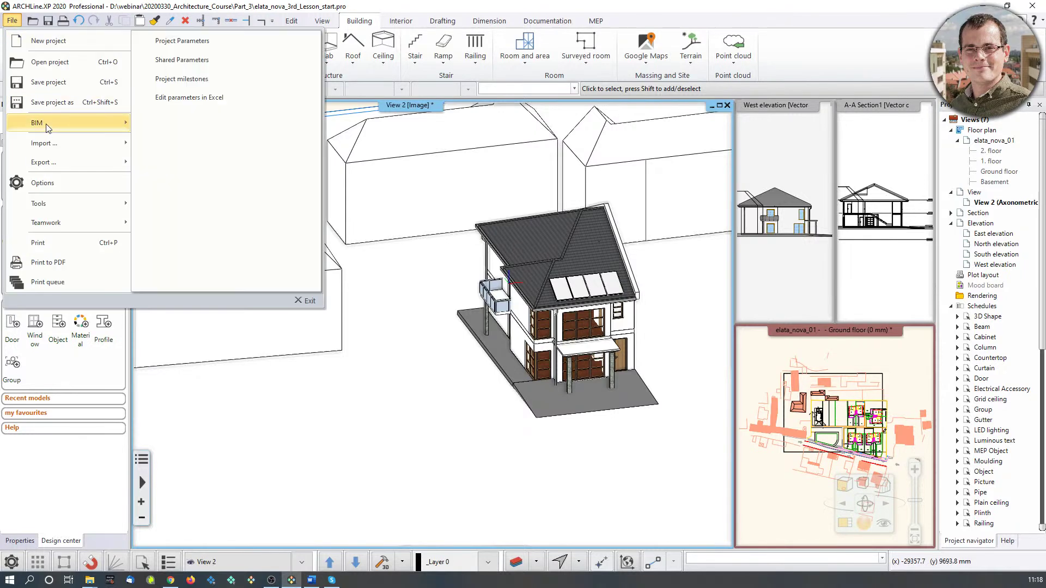
click(195, 43)
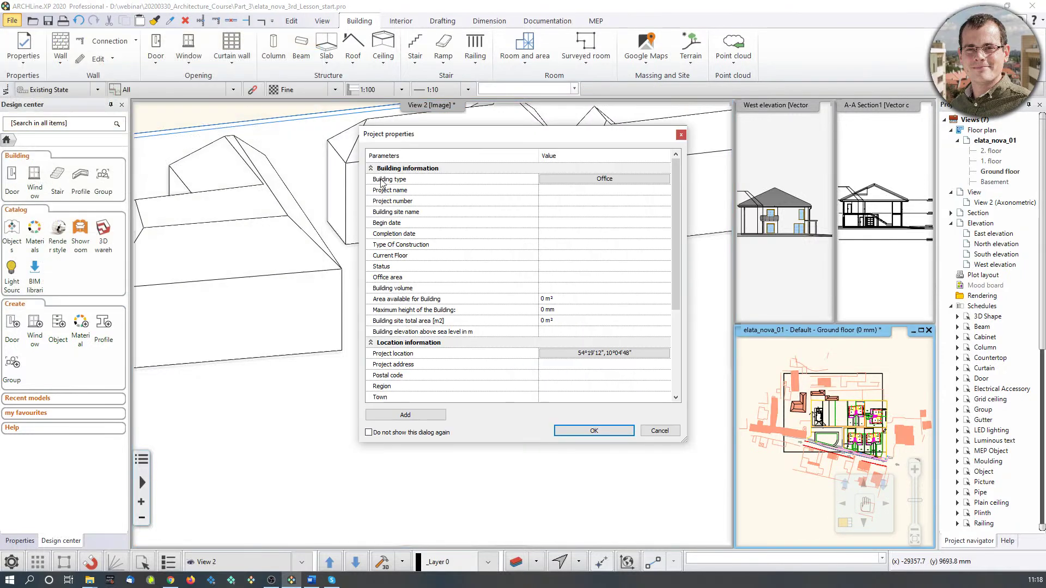
click(580, 355)
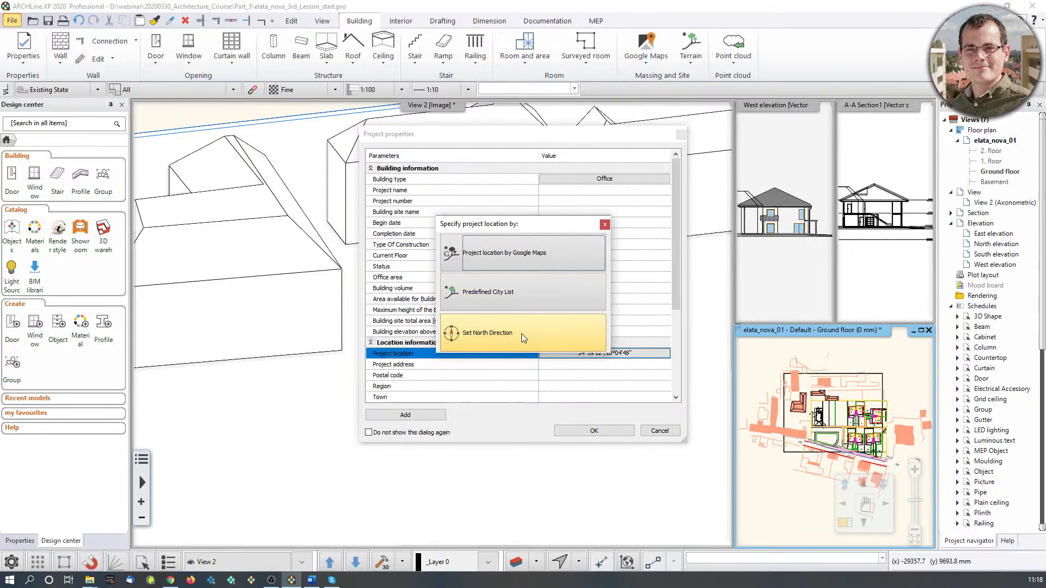
click(524, 259)
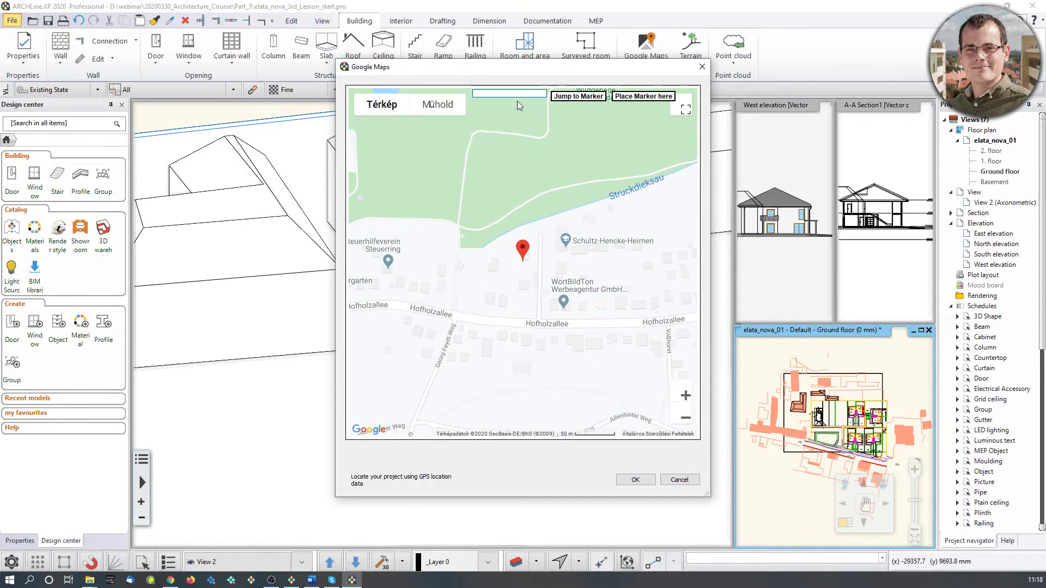
text(carmel )
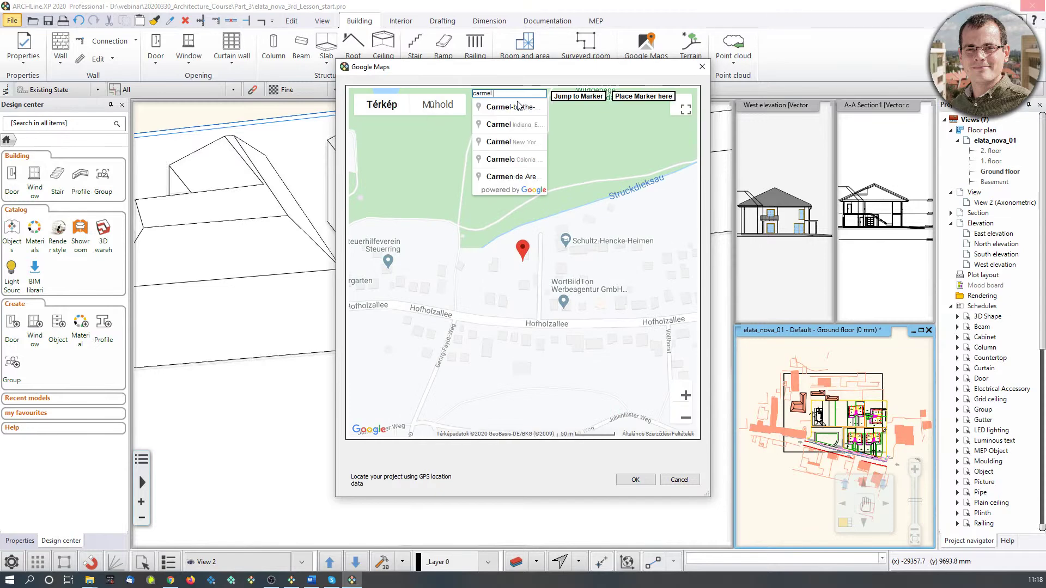
text(avenue el cerrito)
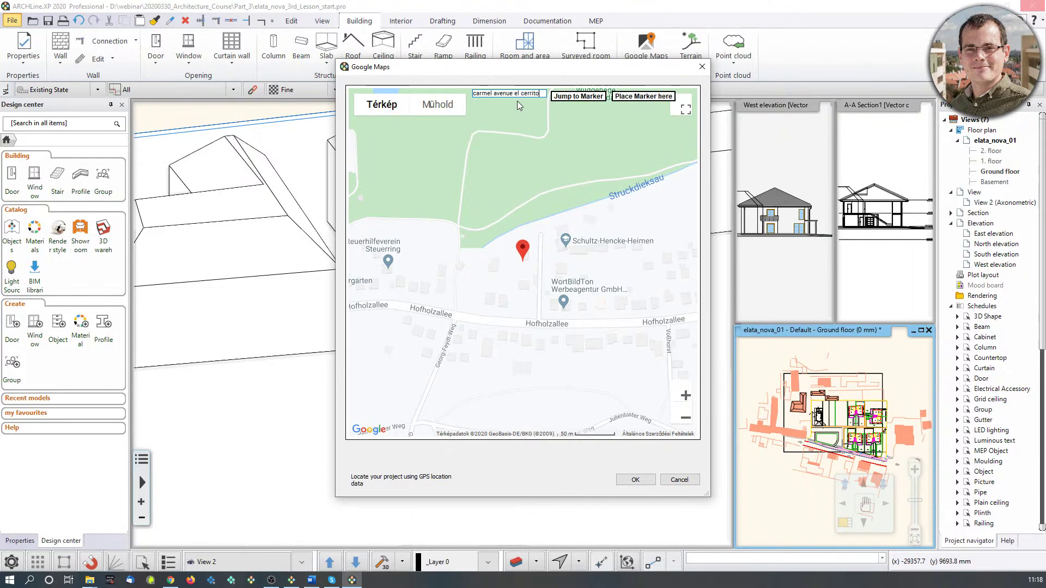
key(Return)
Step: Place the project location marker on the empty lot between Carmel Ave and Colusa Ave using satellite imagery, and accept the project properties
drag(521, 184, 520, 259)
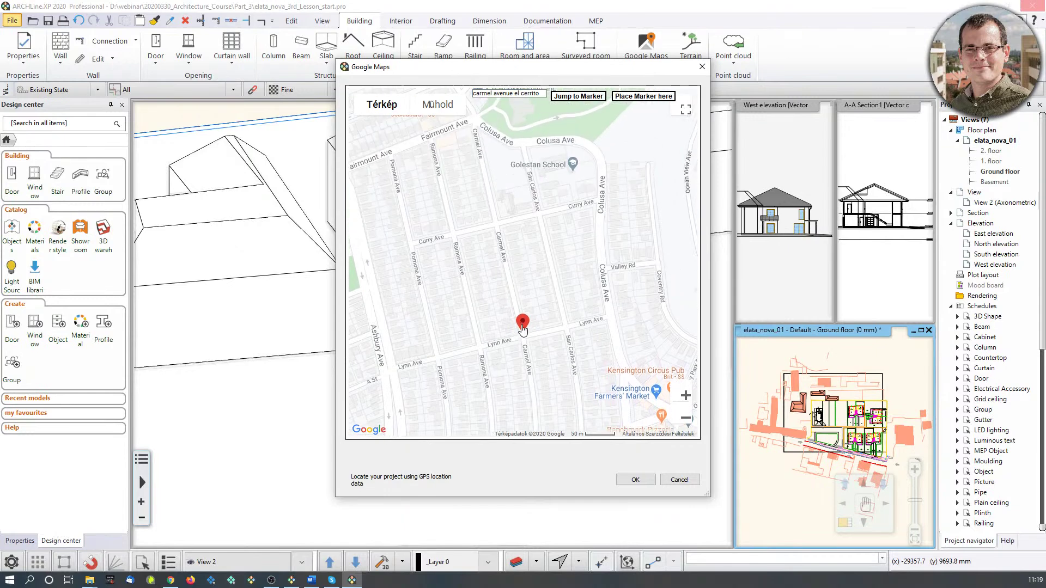
mouse_move(522, 325)
mouse_down()
mouse_move(488, 137)
mouse_move(525, 222)
mouse_up()
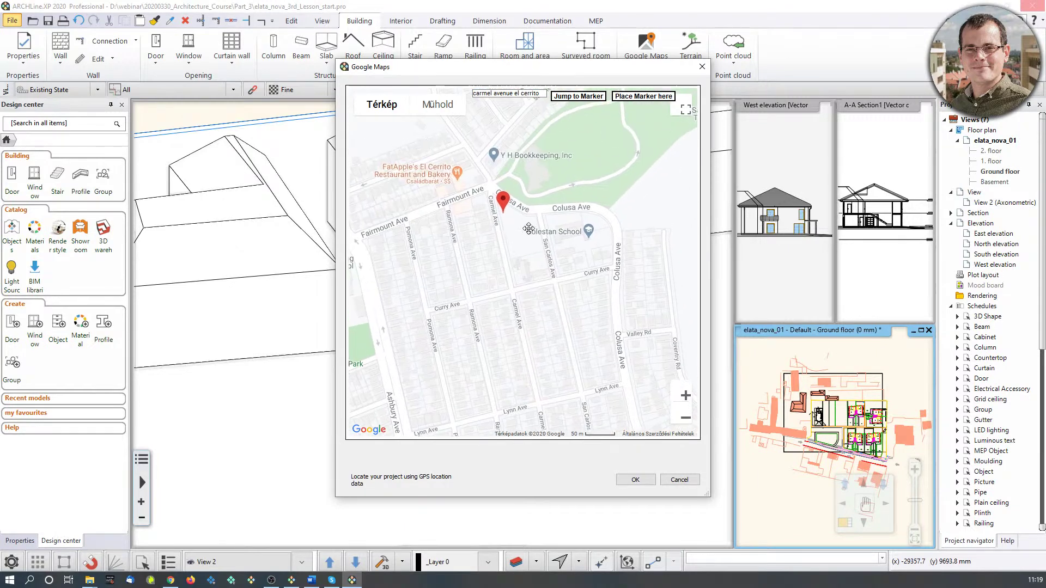
click(438, 104)
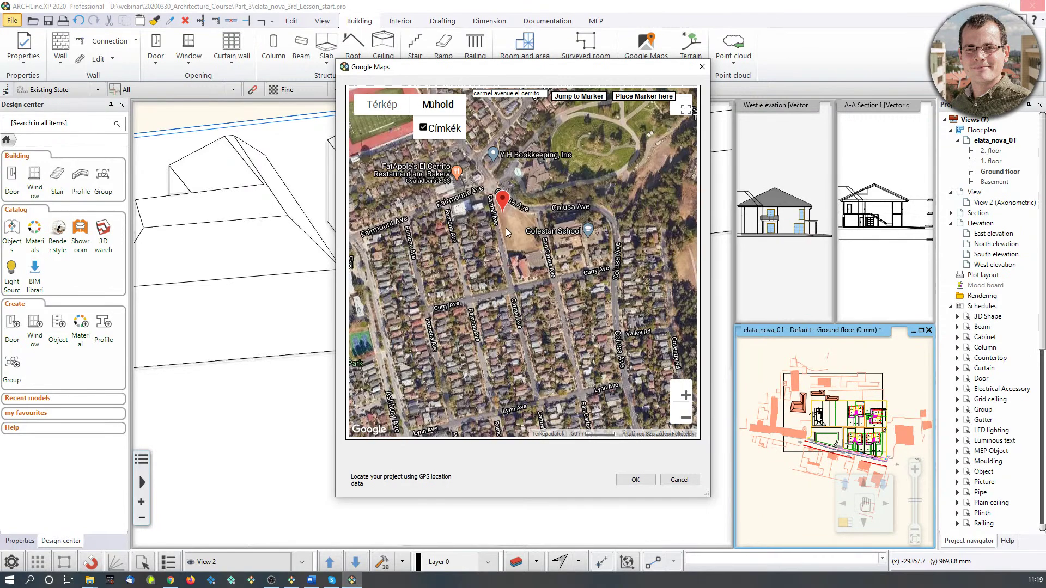
scroll(508, 207, up, 2)
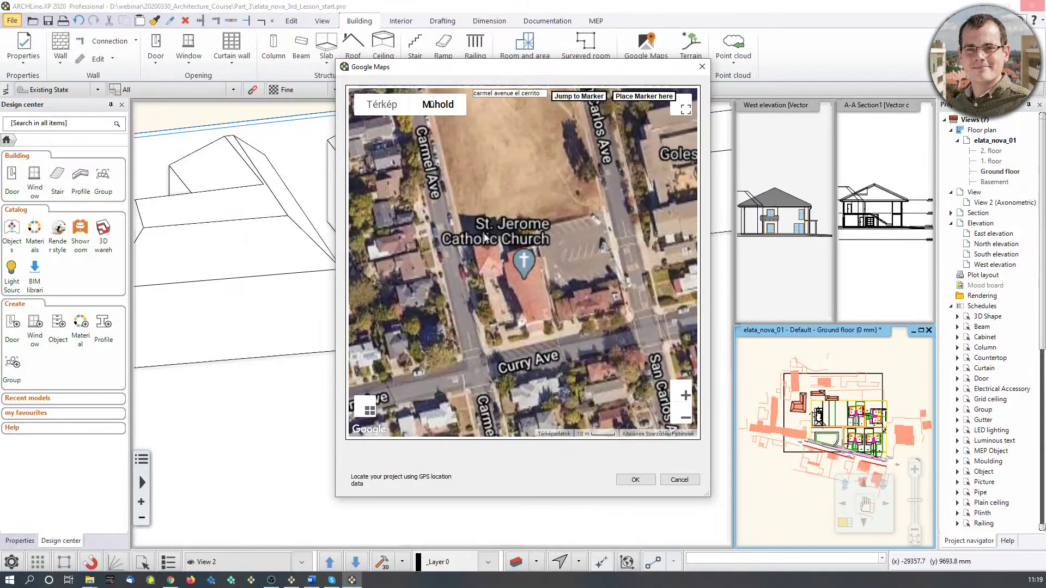
drag(530, 376, 539, 403)
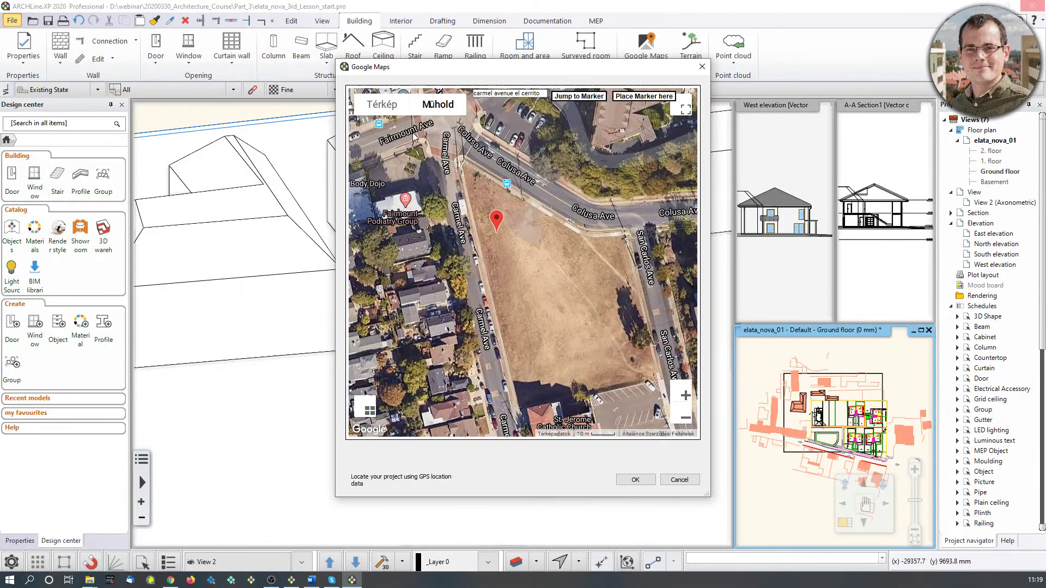
click(636, 480)
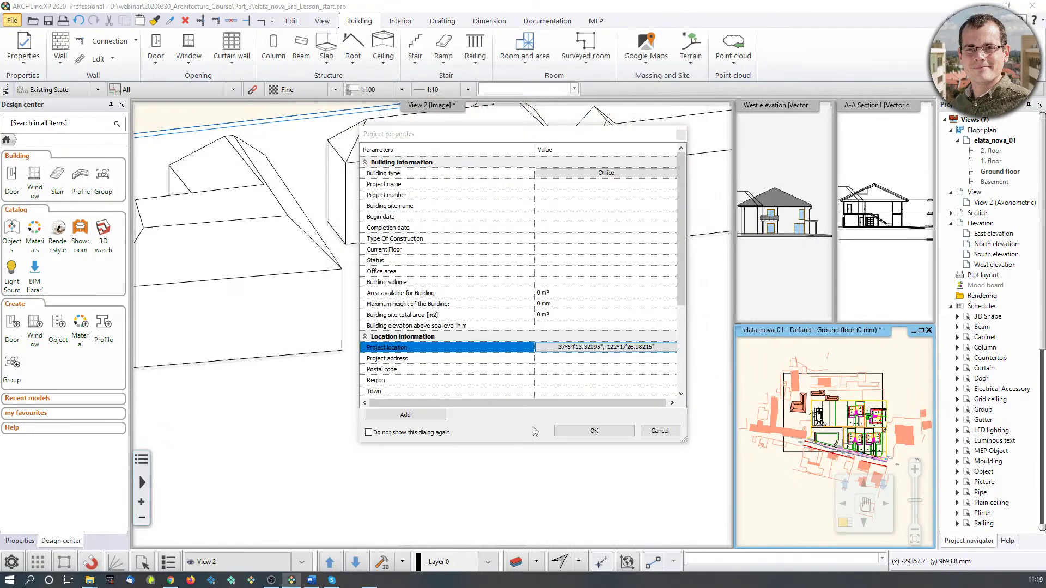
click(597, 430)
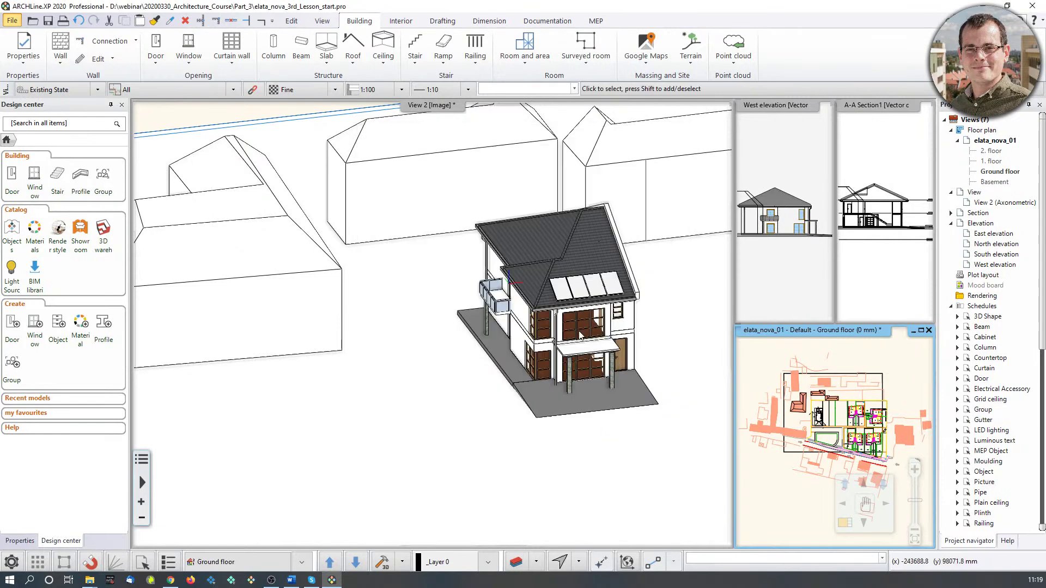
click(654, 63)
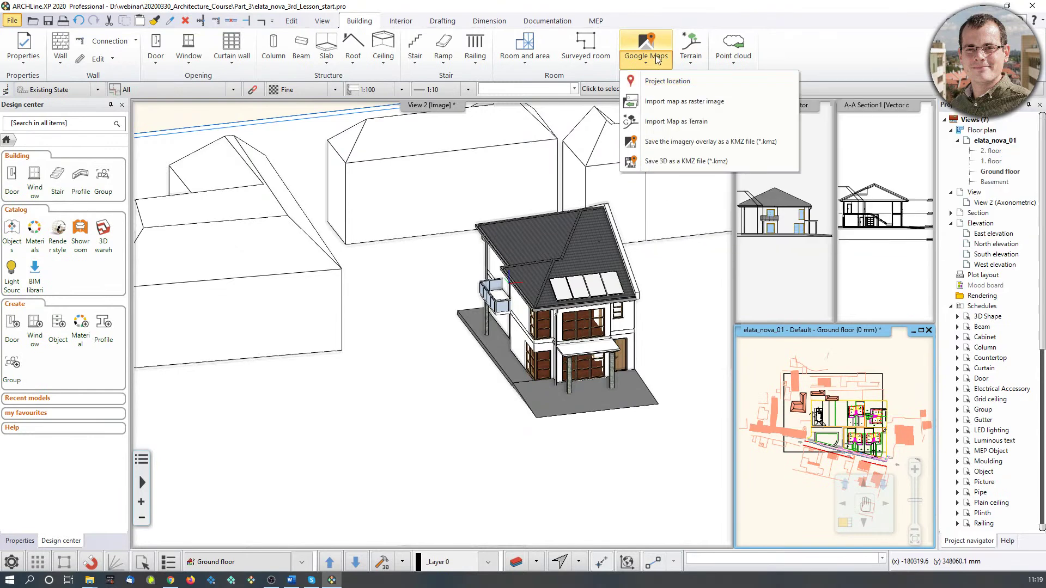
click(557, 324)
middle_drag(556, 324, 547, 325)
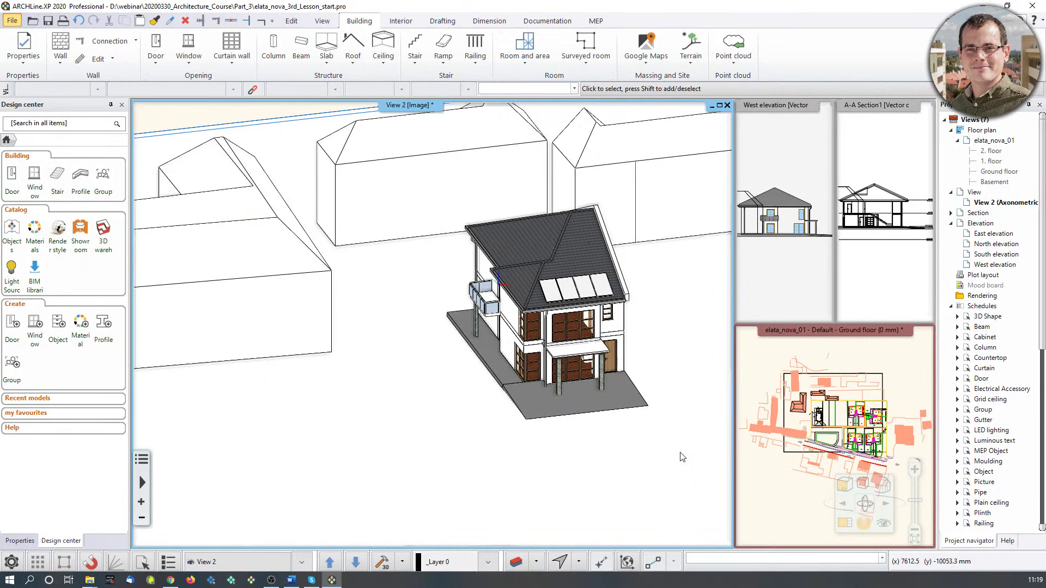
middle_drag(589, 475, 600, 467)
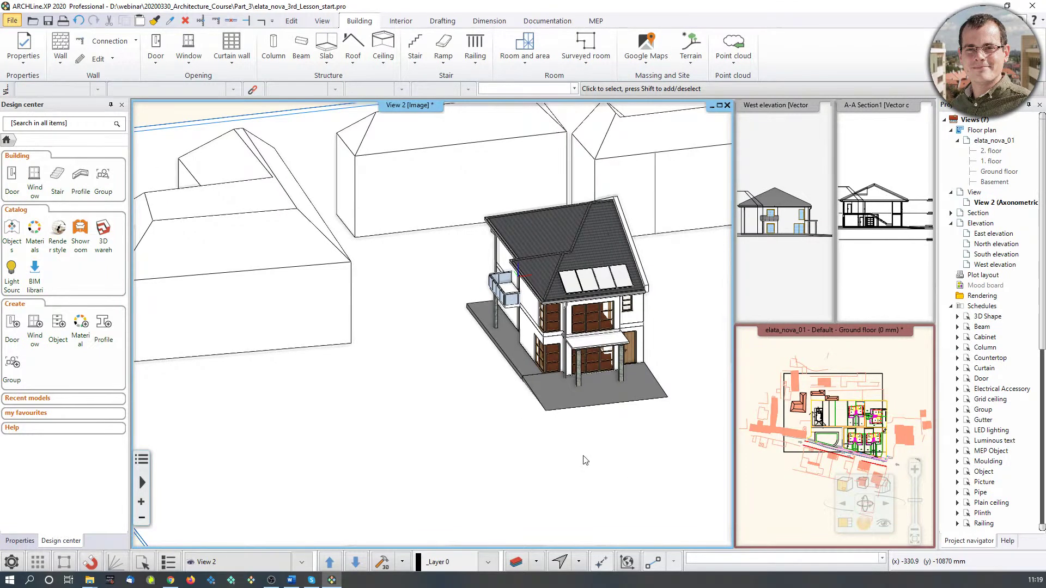
Step: Switch View 2 to a perspective view and frame the whole house with its neighbouring volumes from a raised viewpoint
click(883, 524)
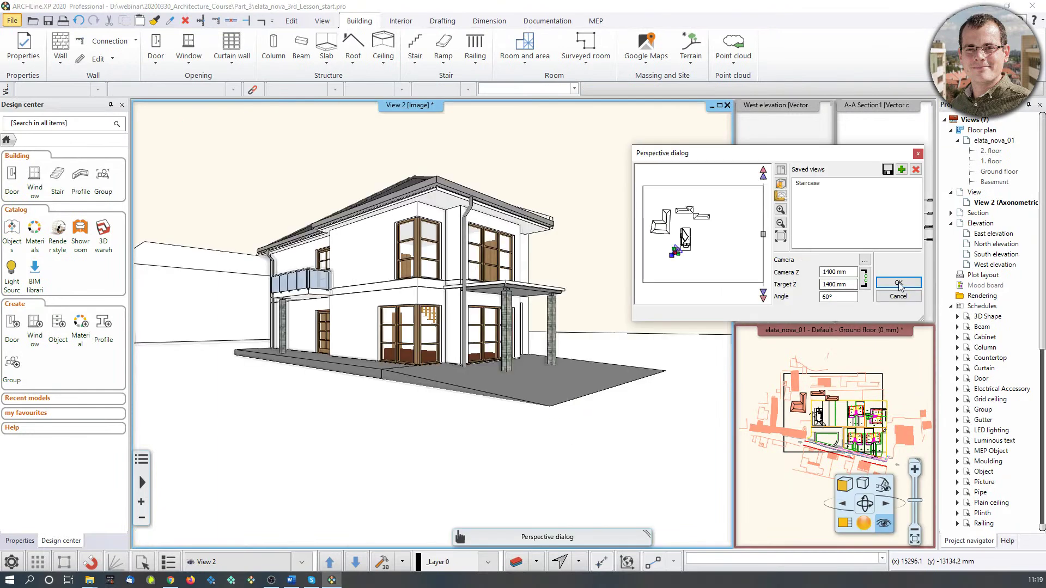
click(902, 170)
click(898, 285)
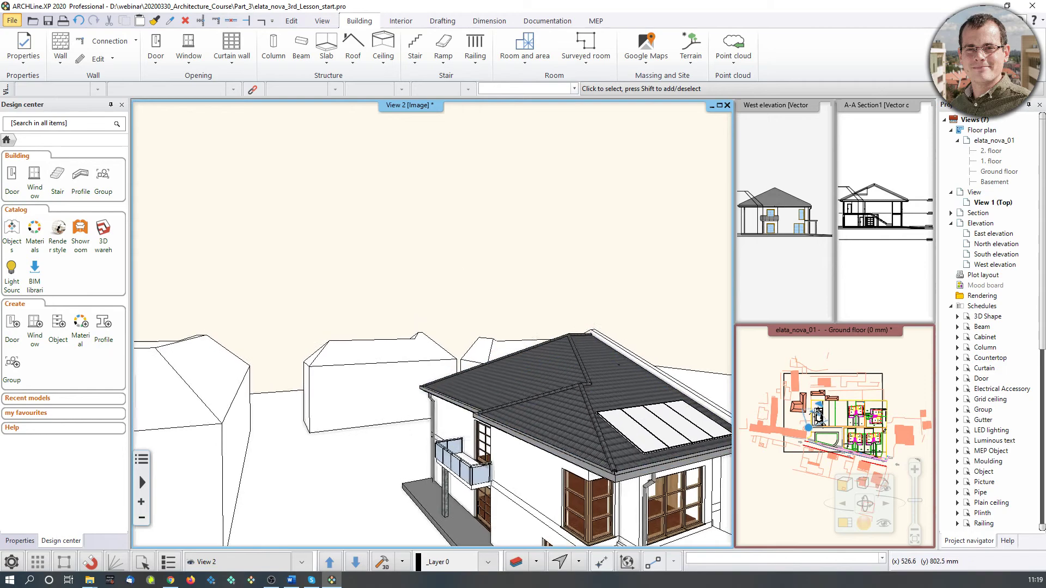
middle_drag(480, 375, 525, 297)
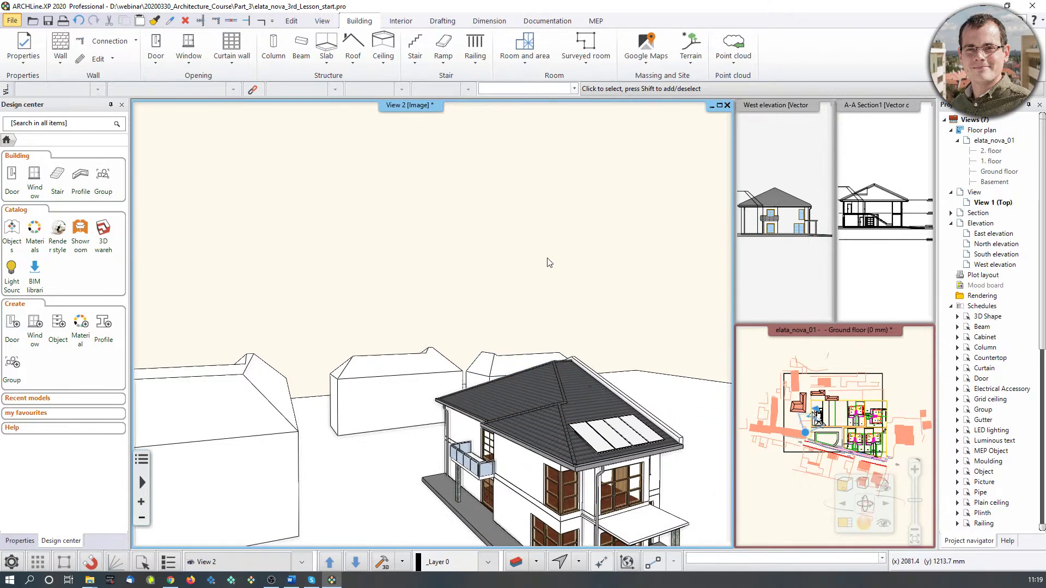
middle_drag(553, 256, 569, 333)
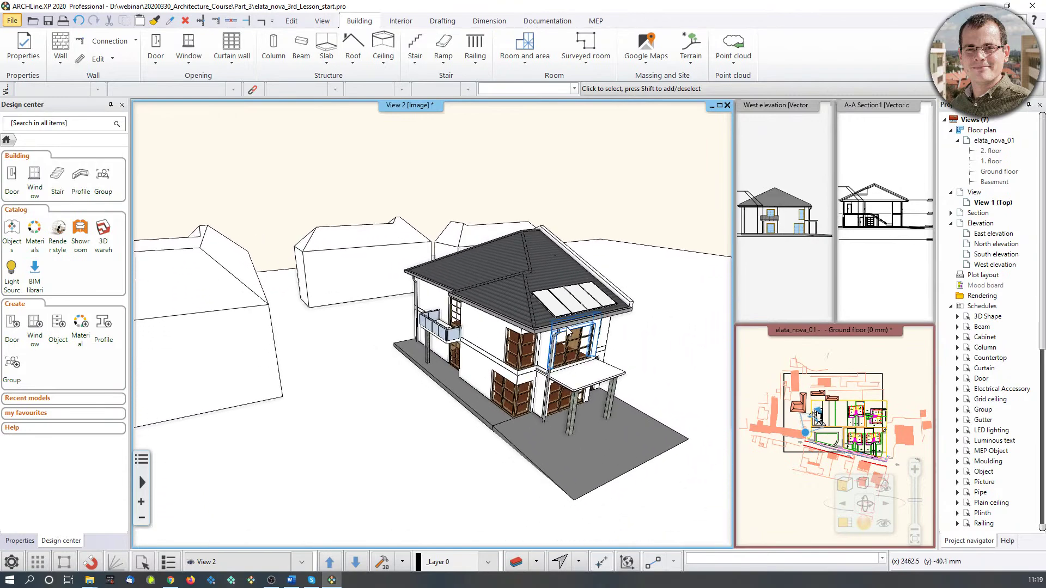
click(322, 20)
click(551, 50)
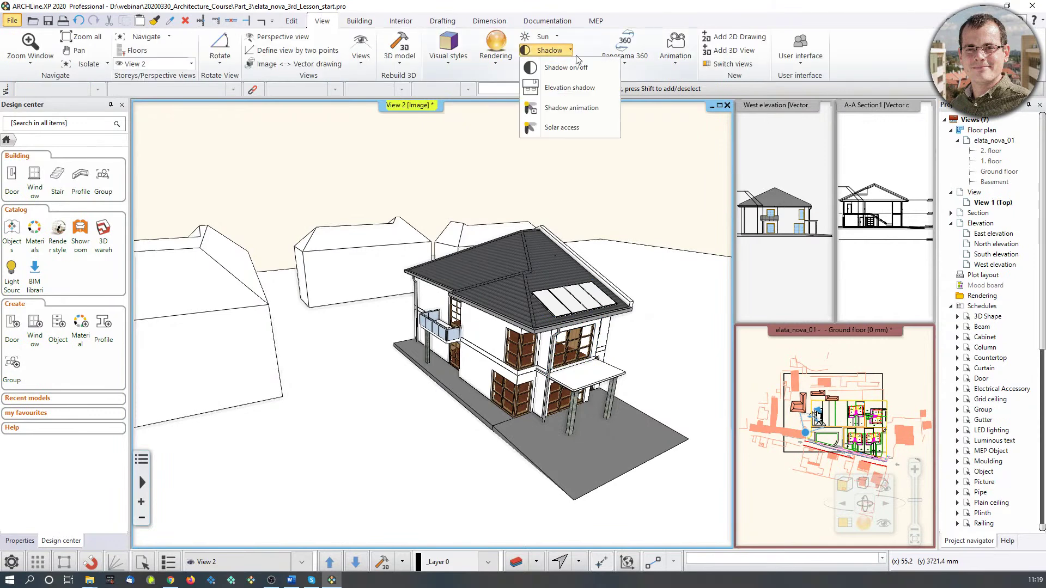
click(594, 107)
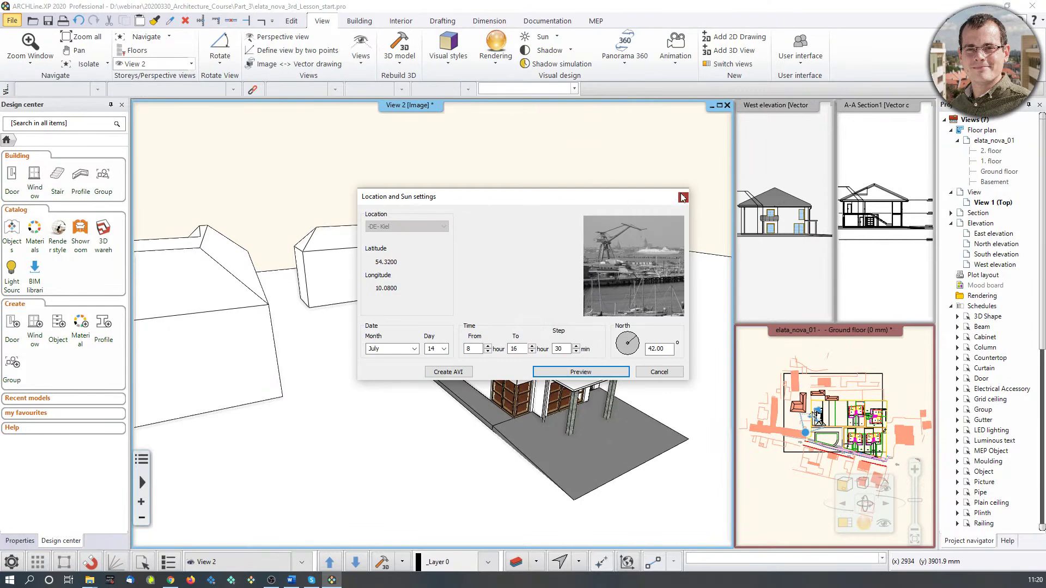
click(683, 197)
click(571, 52)
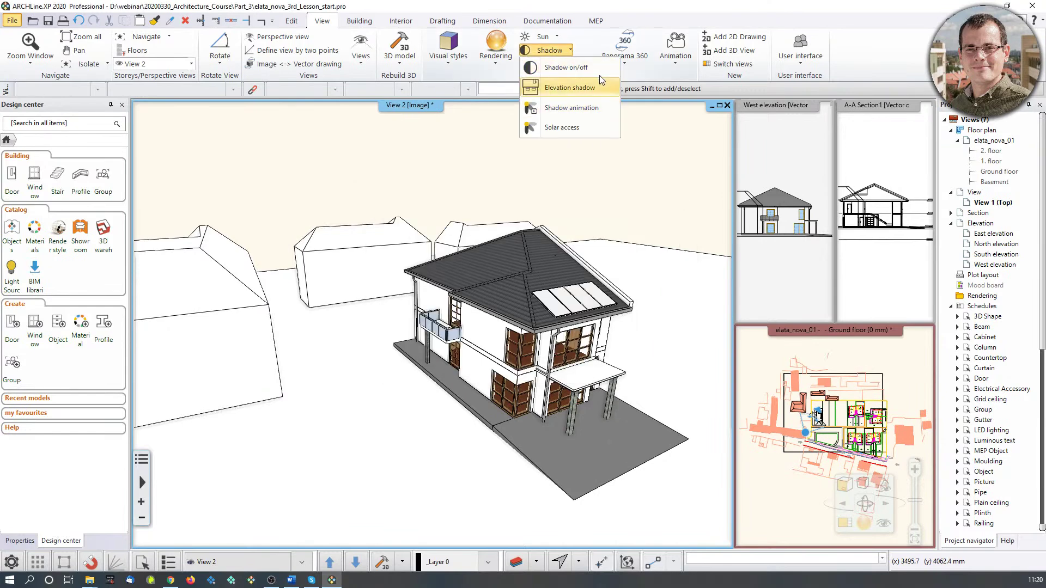
click(593, 32)
Step: Run a shadow simulation on View 2, trying an early morning sun at 06:00, and accept it at 15:50 on 14 June
click(587, 67)
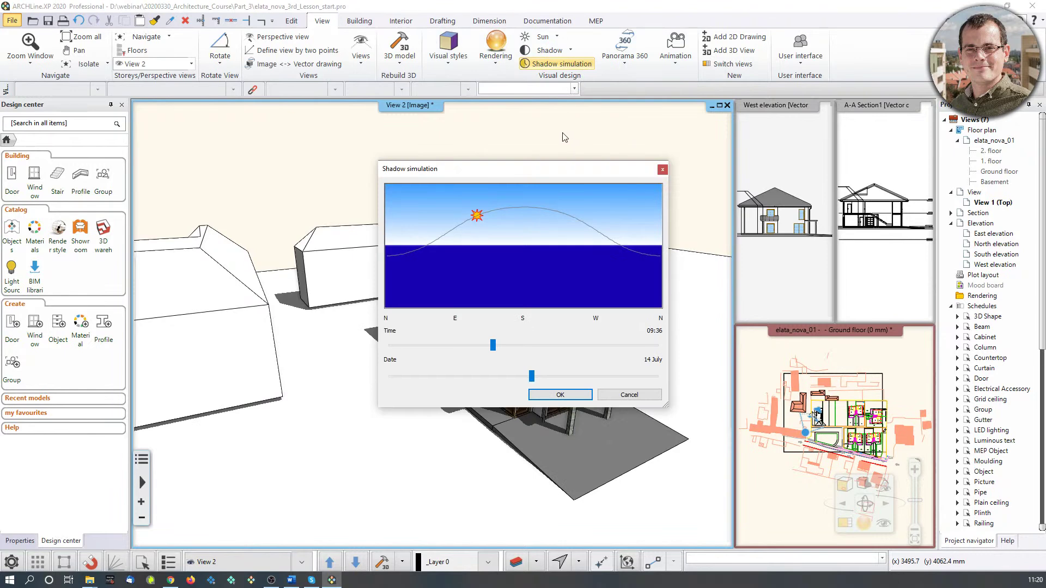
drag(470, 181, 756, 114)
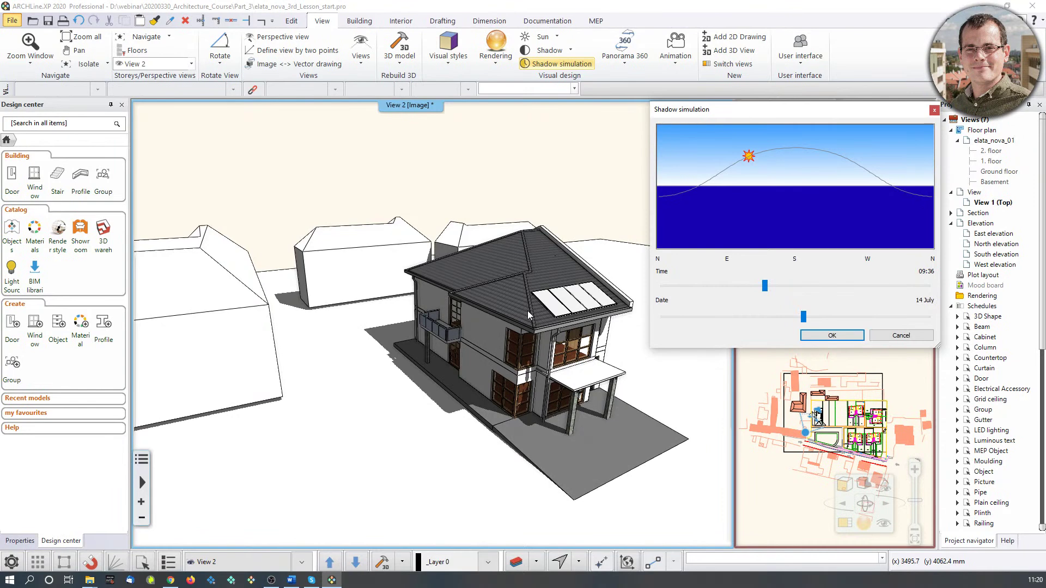
drag(765, 285, 724, 288)
drag(808, 320, 786, 316)
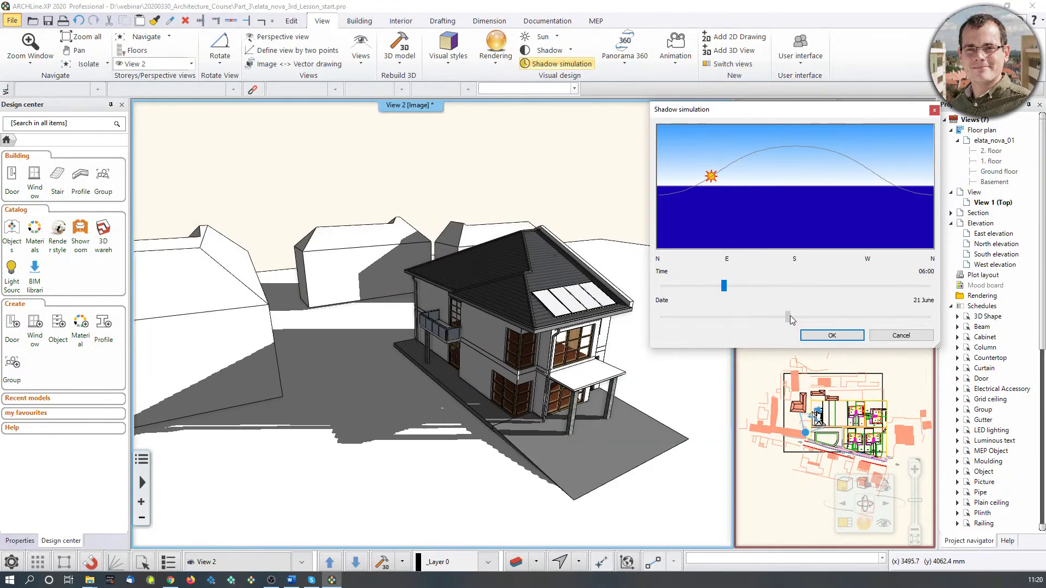
drag(723, 286, 834, 288)
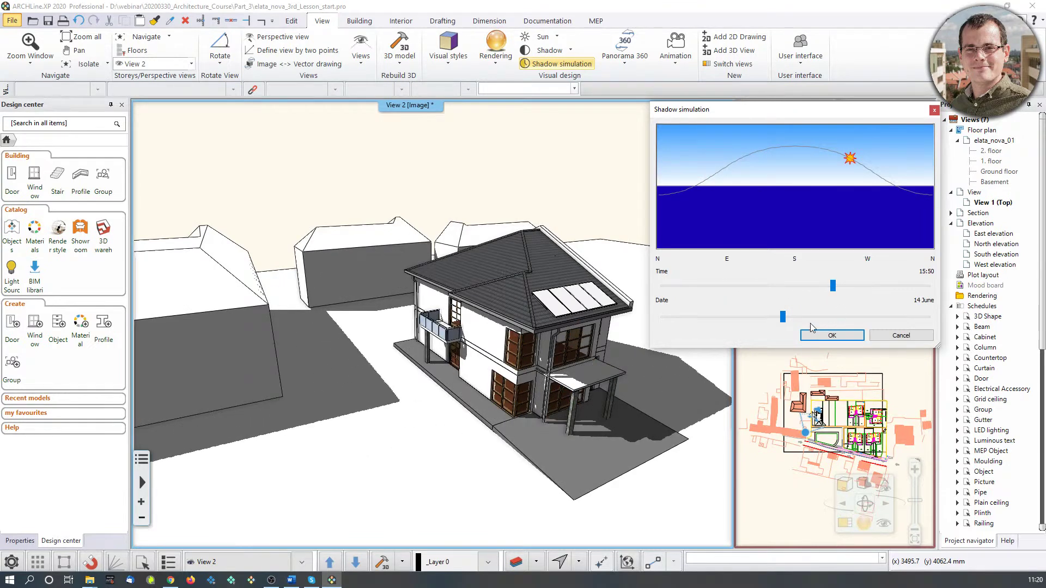
click(817, 335)
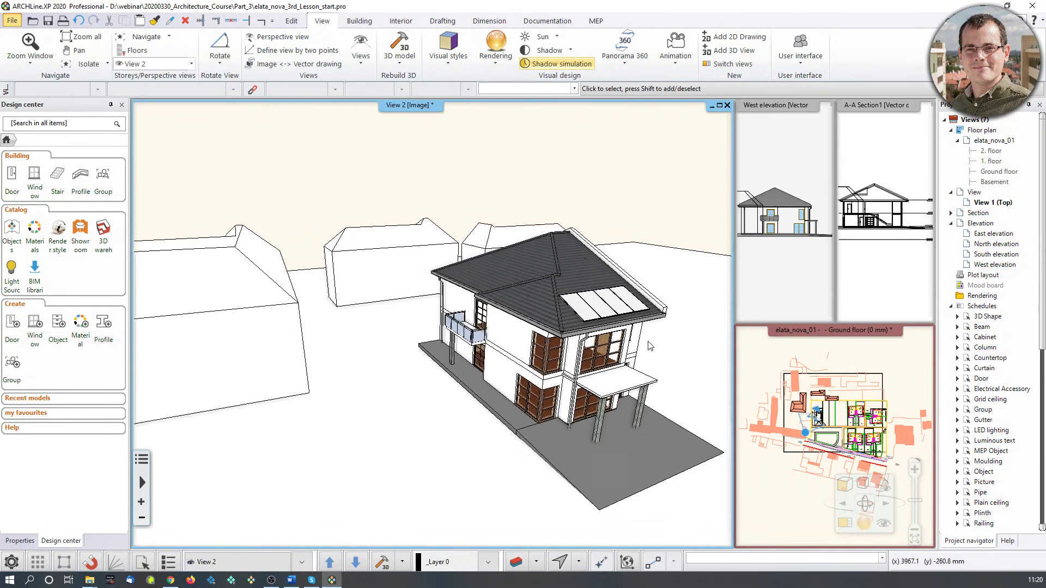
Step: Display shadows in View 2 to preview them on the house and its neighbours, and switch both shadows and lights off again
click(867, 490)
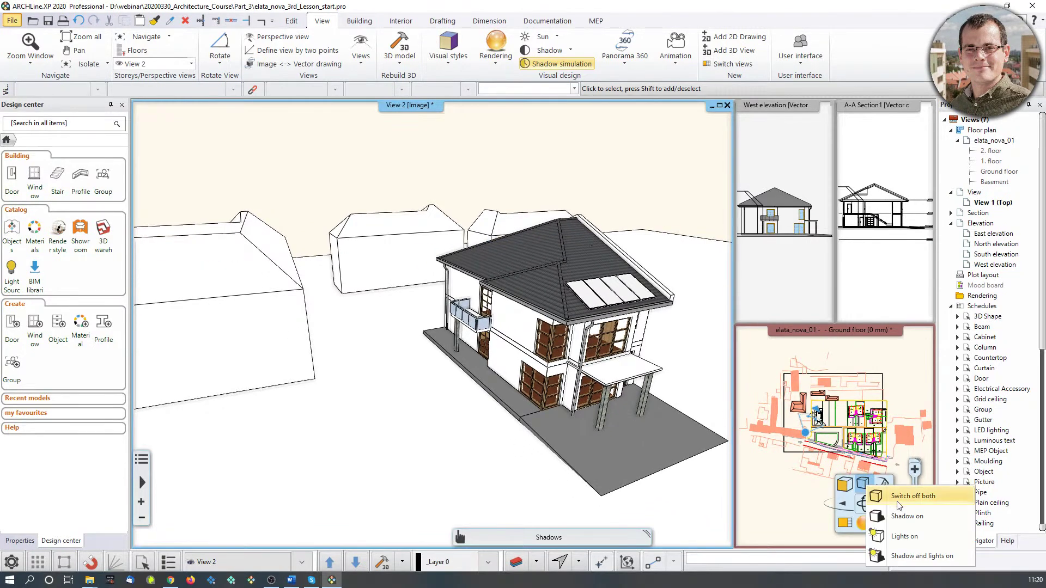
click(910, 523)
click(867, 490)
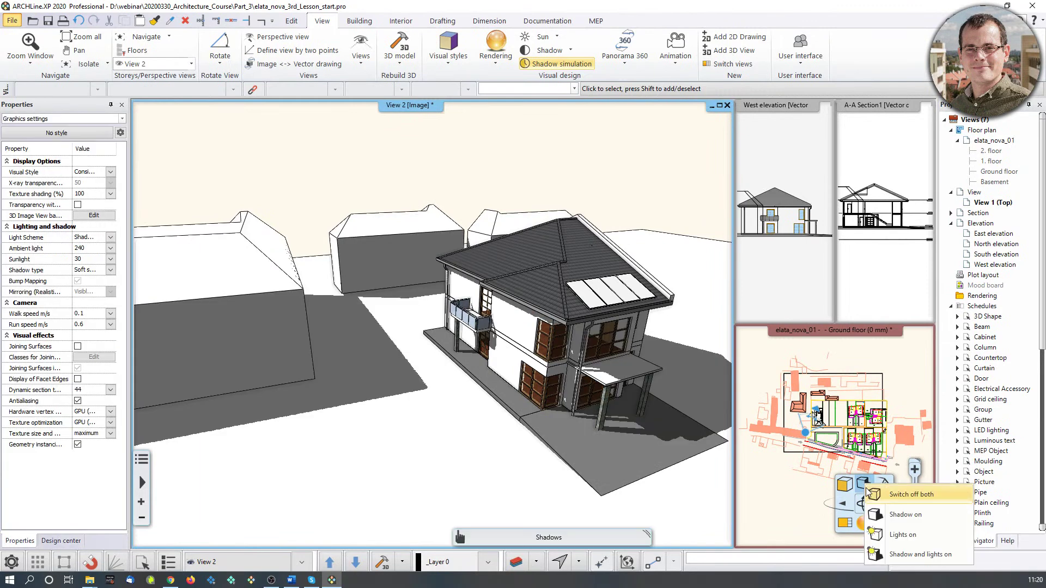
click(906, 495)
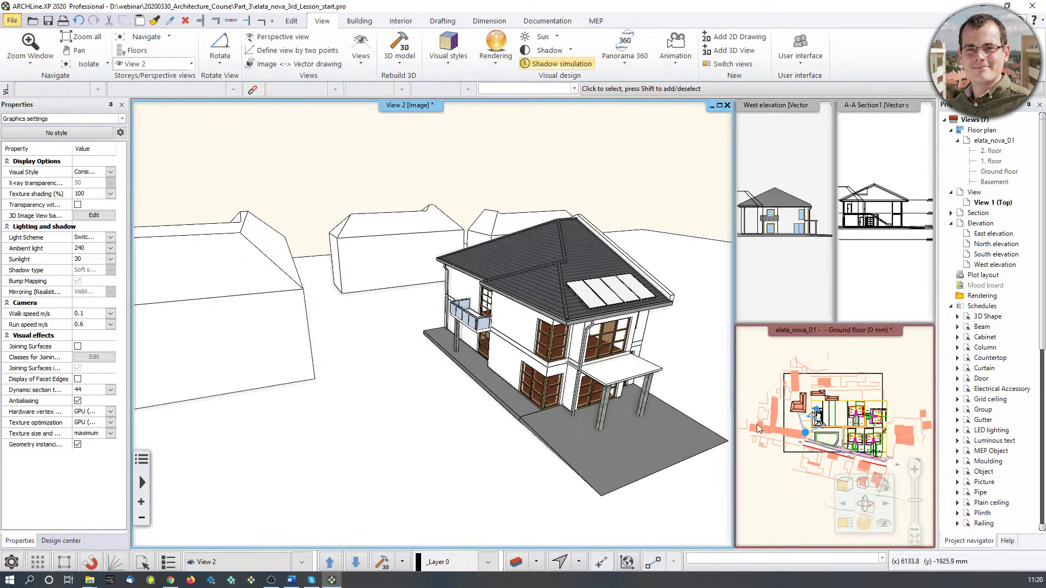
Step: Create a new layer named "Surroundings" in the layer manager and accept the layer settings
middle_drag(591, 370, 605, 374)
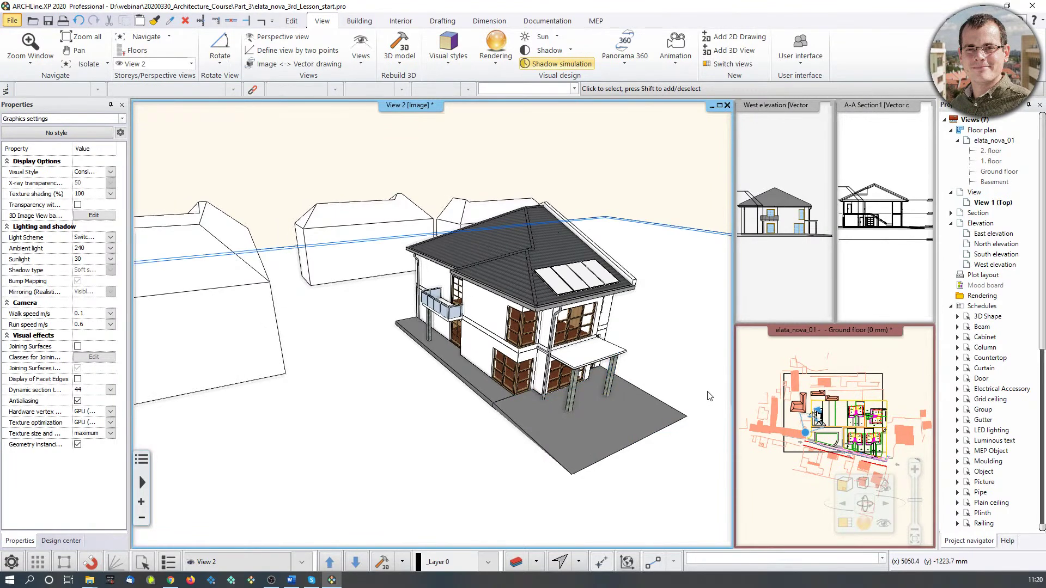
middle_drag(477, 385, 435, 375)
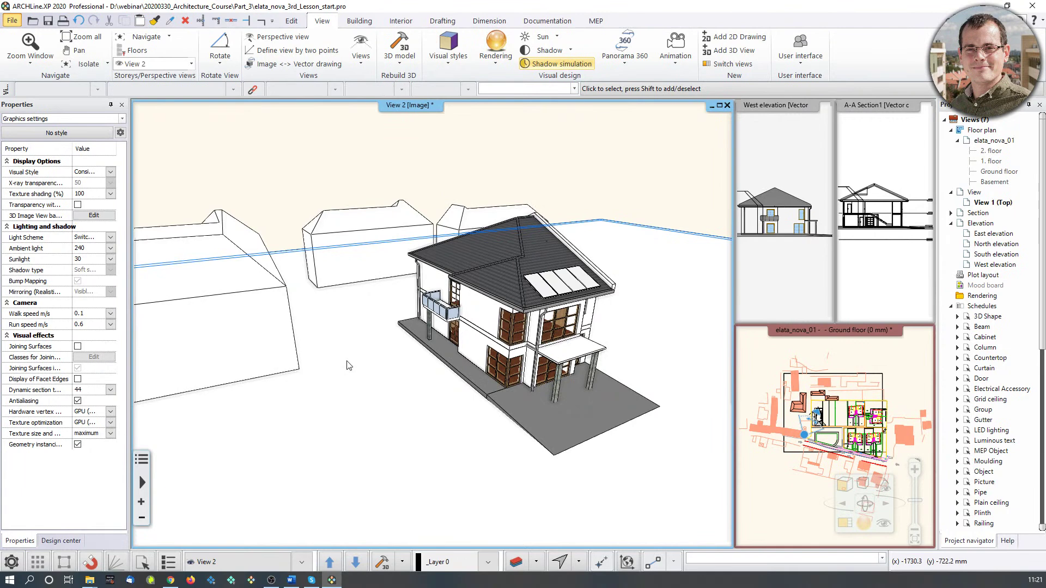
click(506, 179)
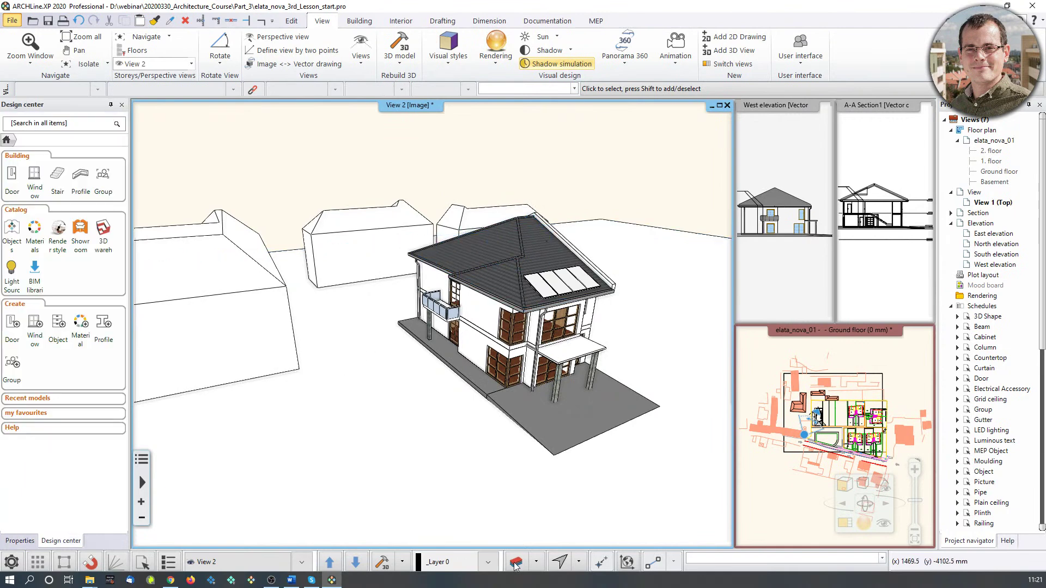
click(516, 562)
click(531, 180)
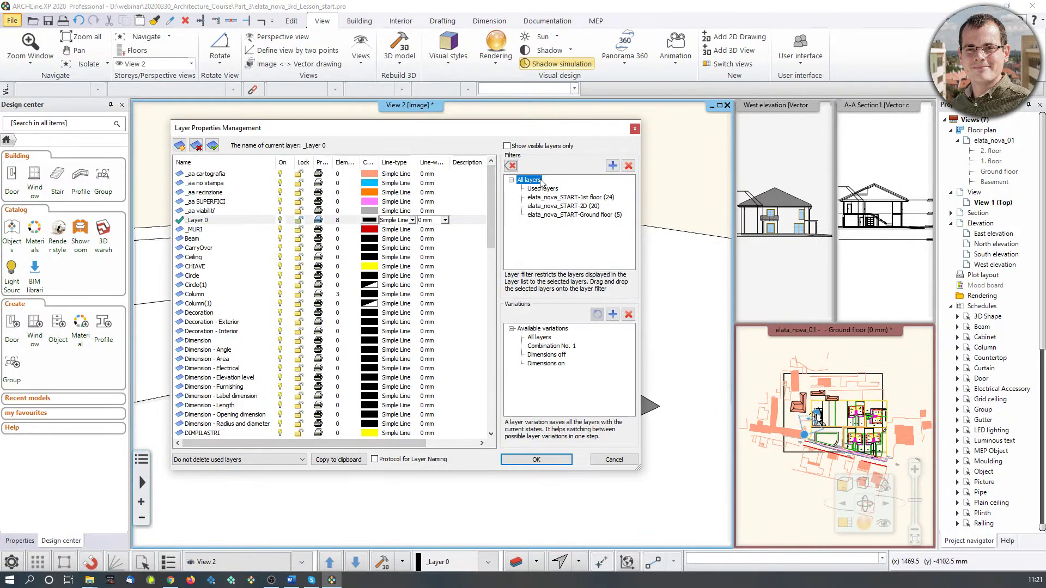
click(179, 145)
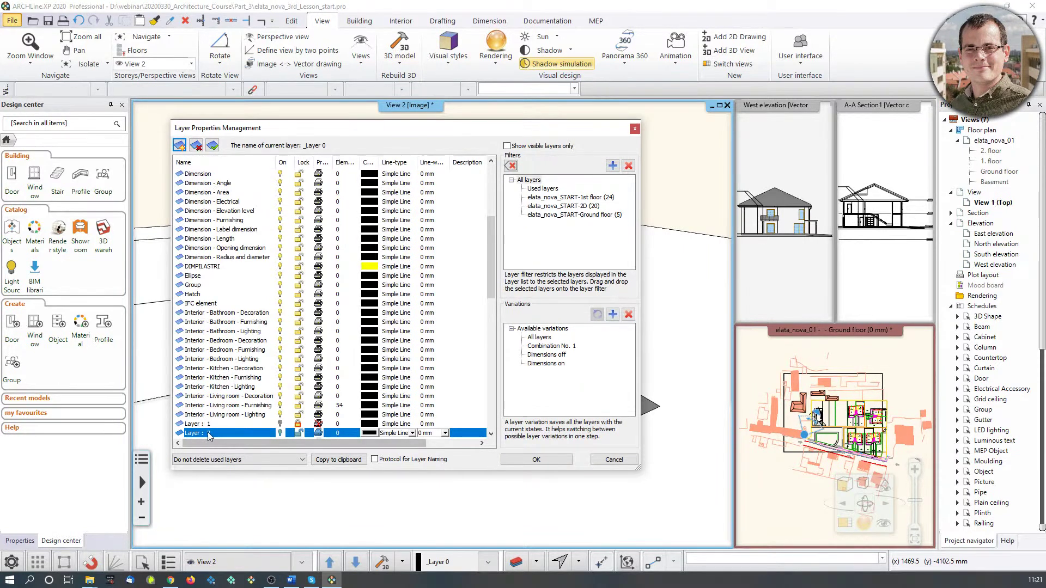
text(Surroundings)
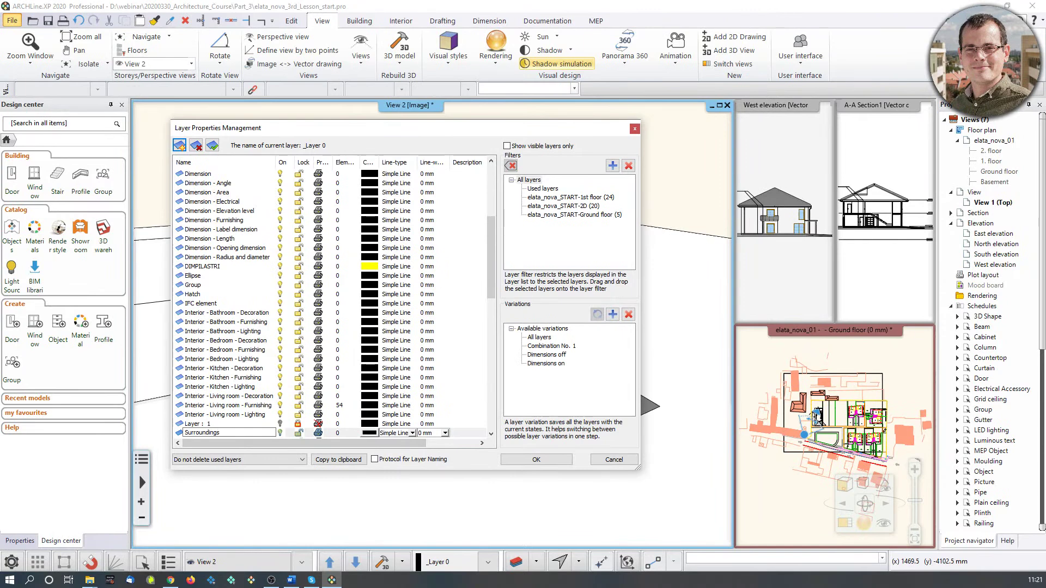
key(Return)
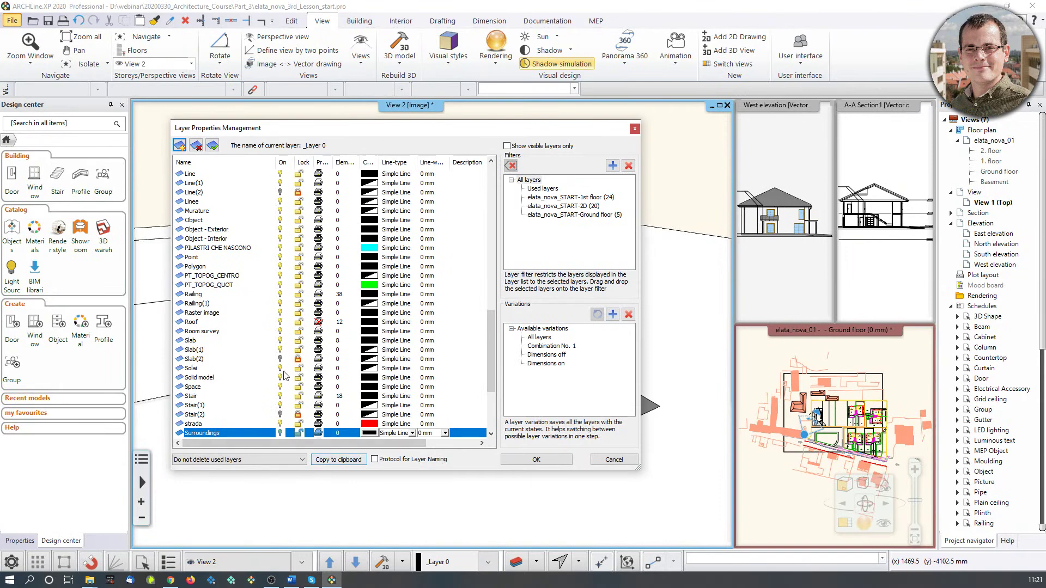
scroll(206, 401, down, 1)
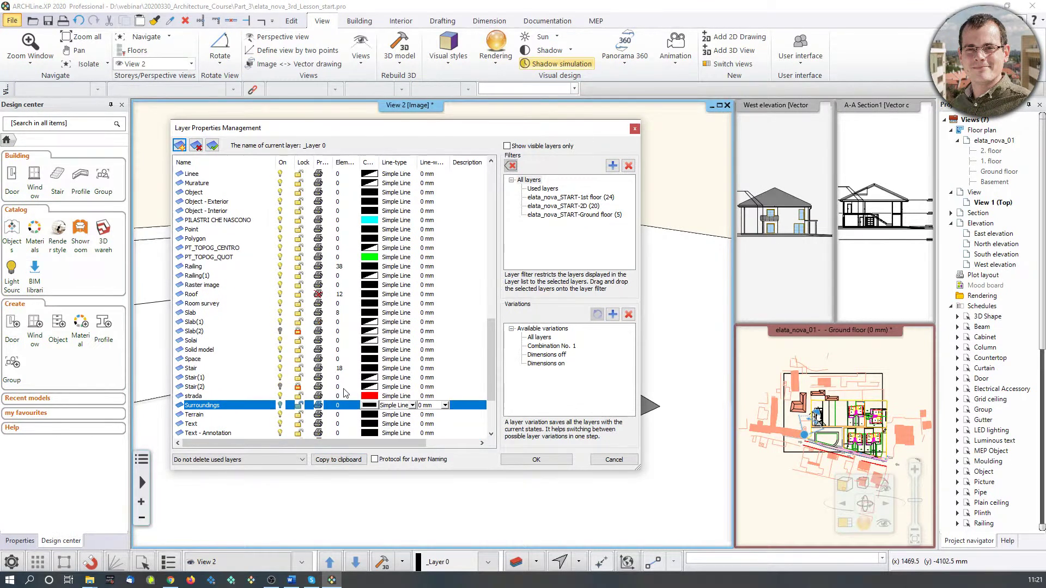
click(547, 464)
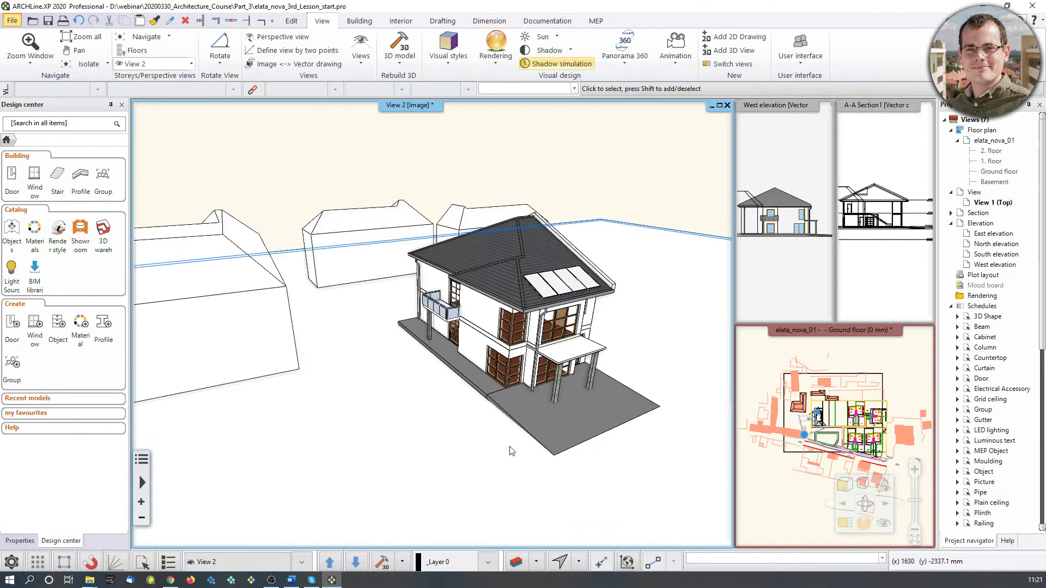
Step: Select the three neighbouring building volumes and the large ground surface in View 2 and assign them to the Surroundings layer
click(236, 320)
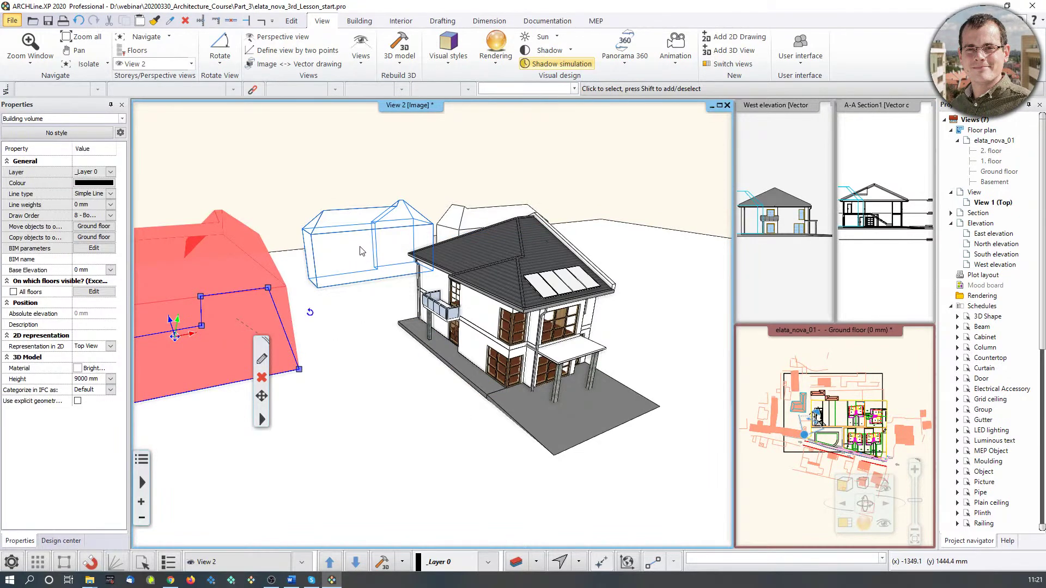
shift+click(382, 260)
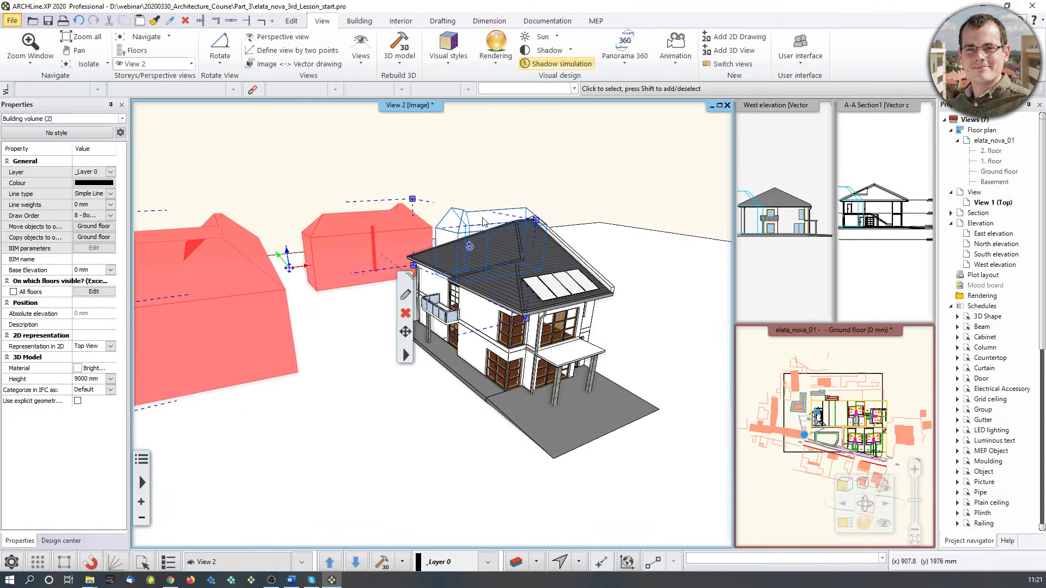
shift+click(482, 221)
shift+click(349, 434)
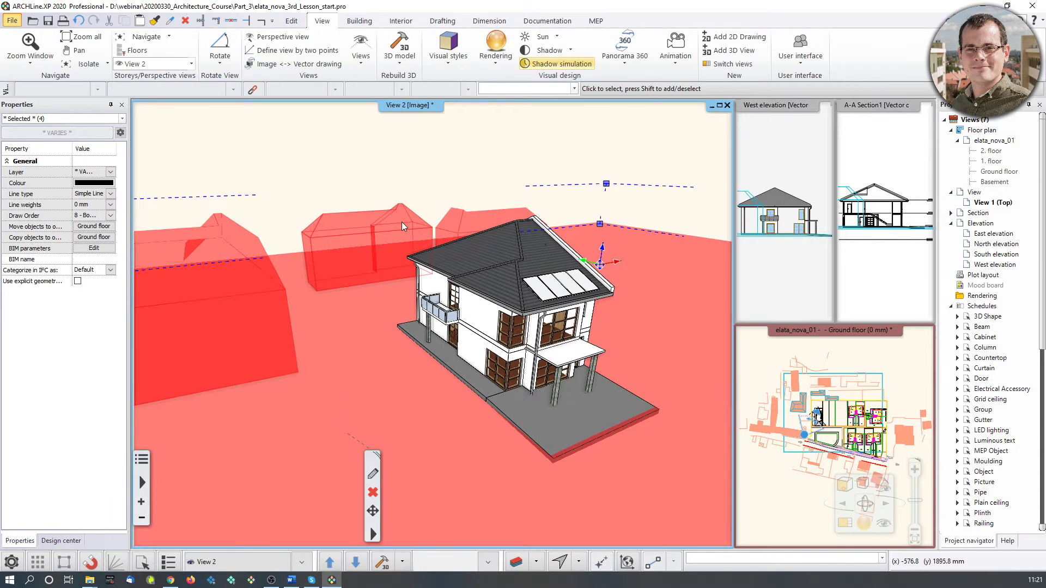
click(110, 172)
scroll(136, 436, down, 2)
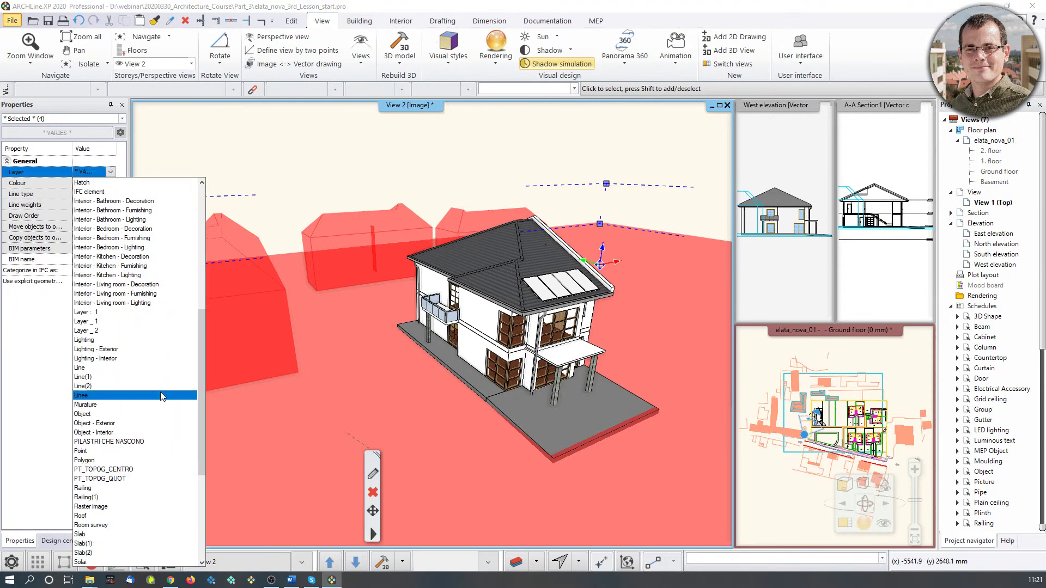
scroll(137, 439, down, 1)
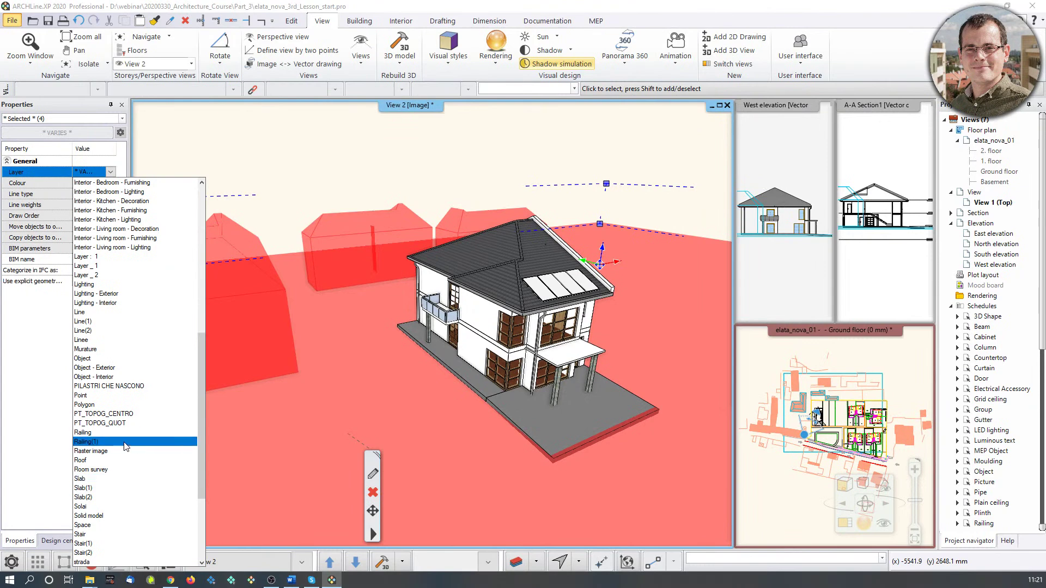
scroll(131, 485, down, 1)
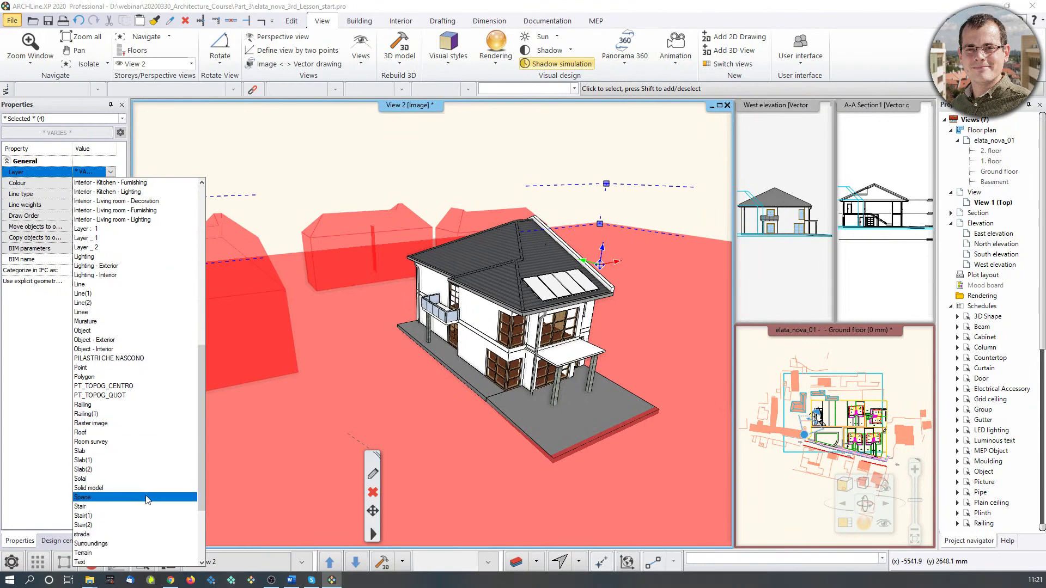
click(106, 544)
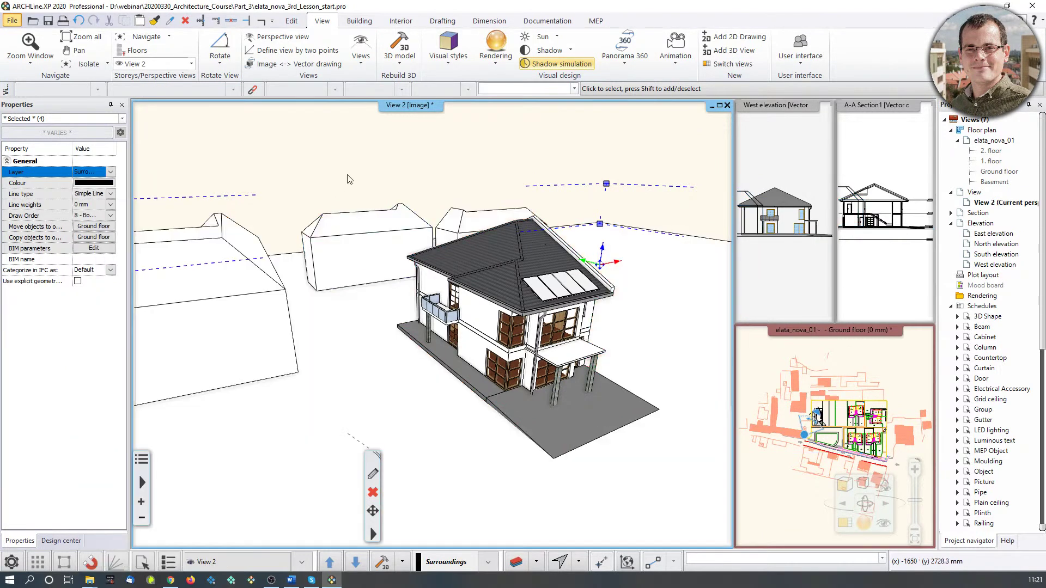
middle_drag(383, 195, 404, 216)
key(Escape)
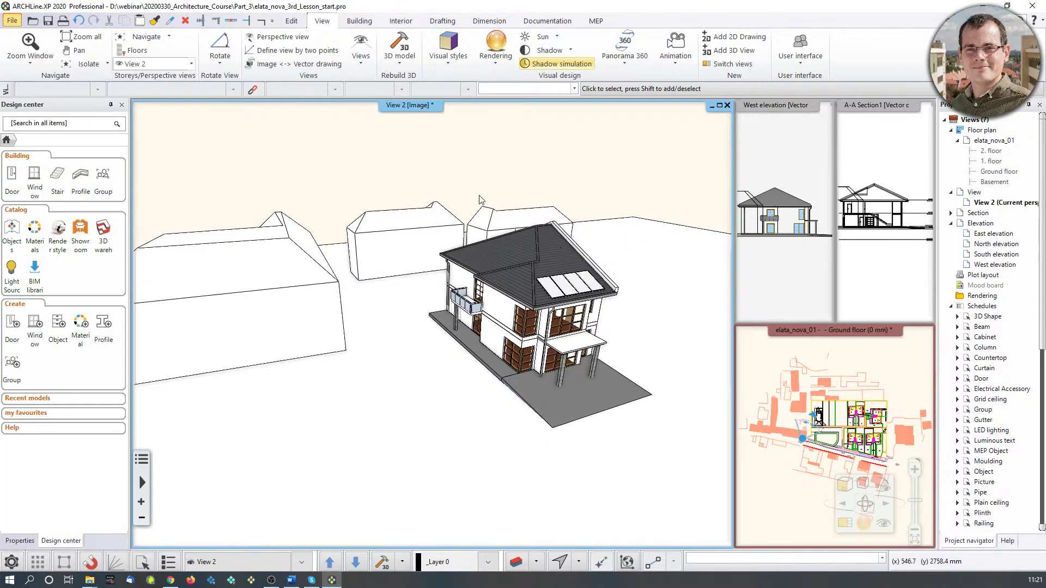
Step: Hide the Surroundings layer with Layer Walk so that View 2 shows only the house
click(535, 565)
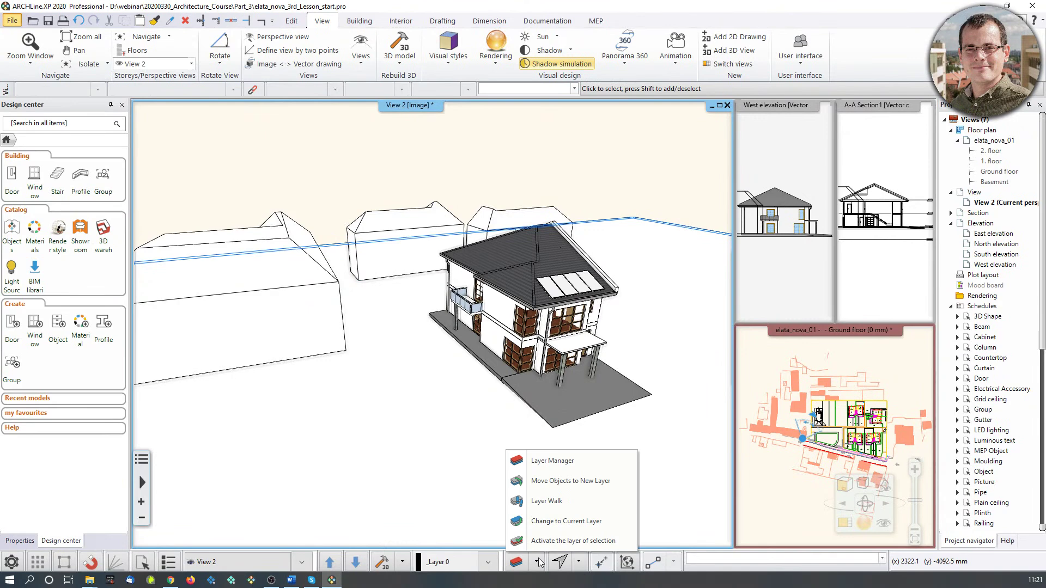
click(562, 508)
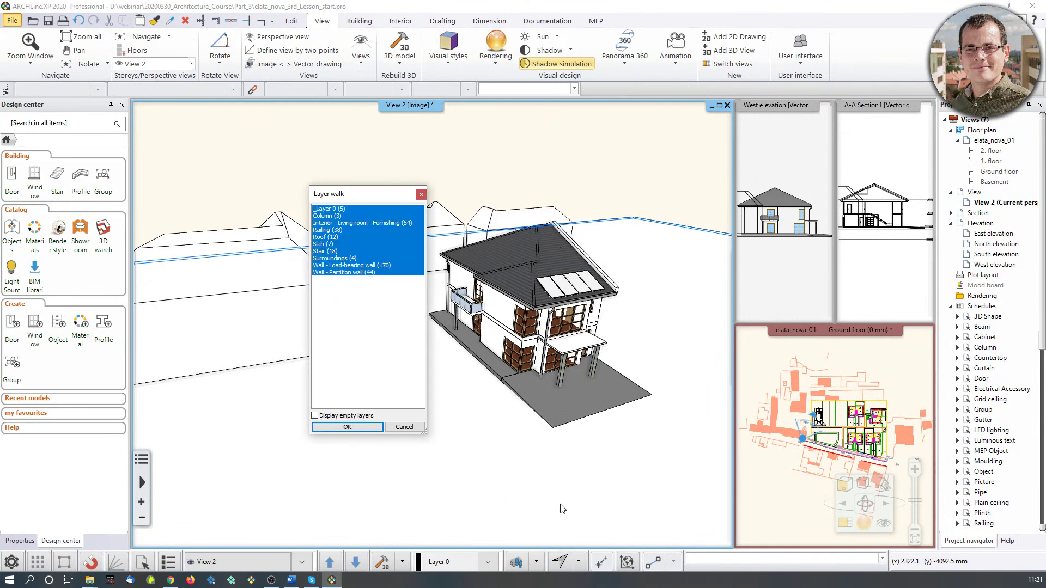
click(421, 194)
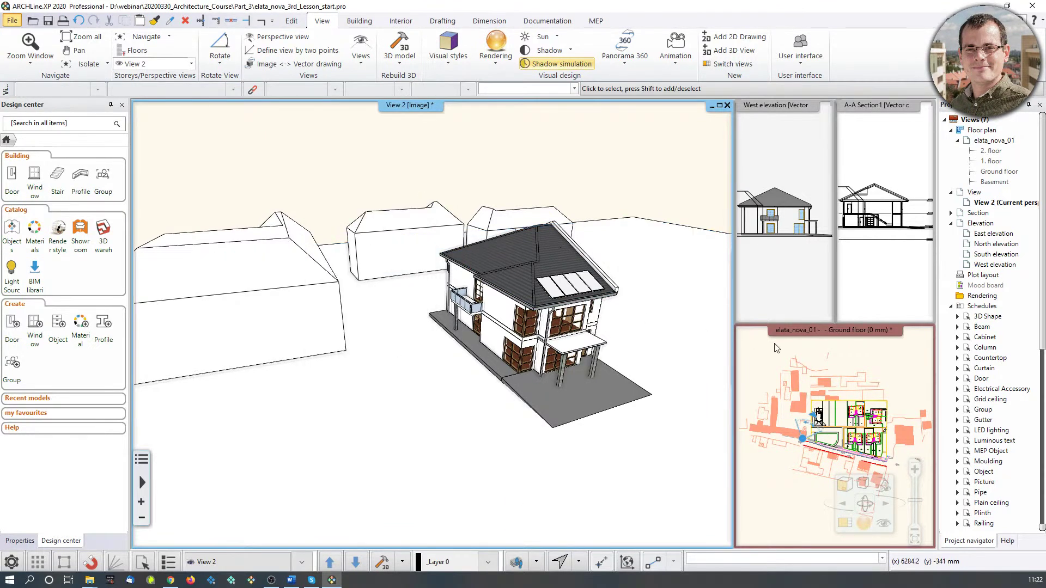
click(517, 562)
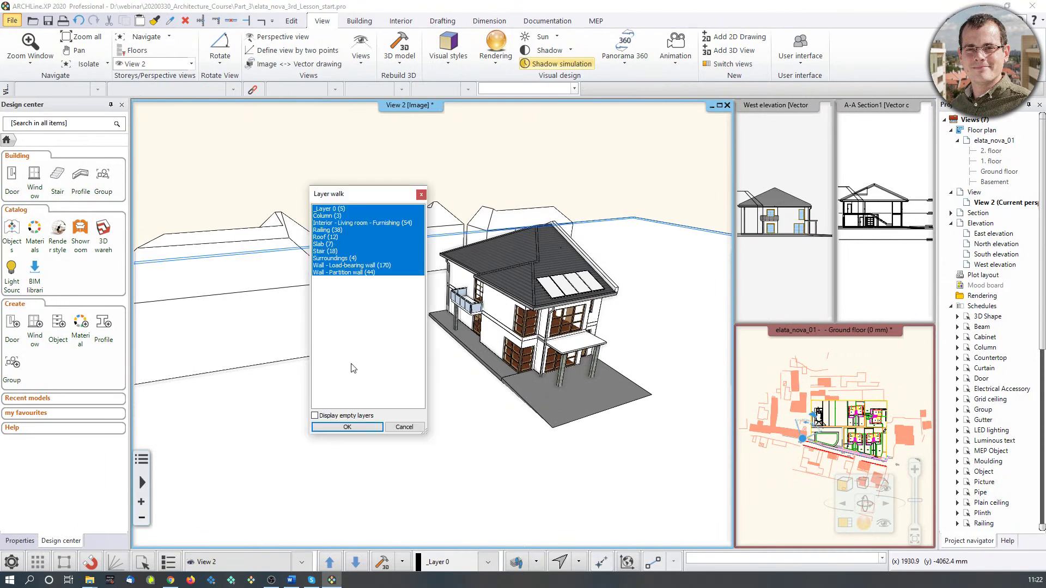
click(348, 259)
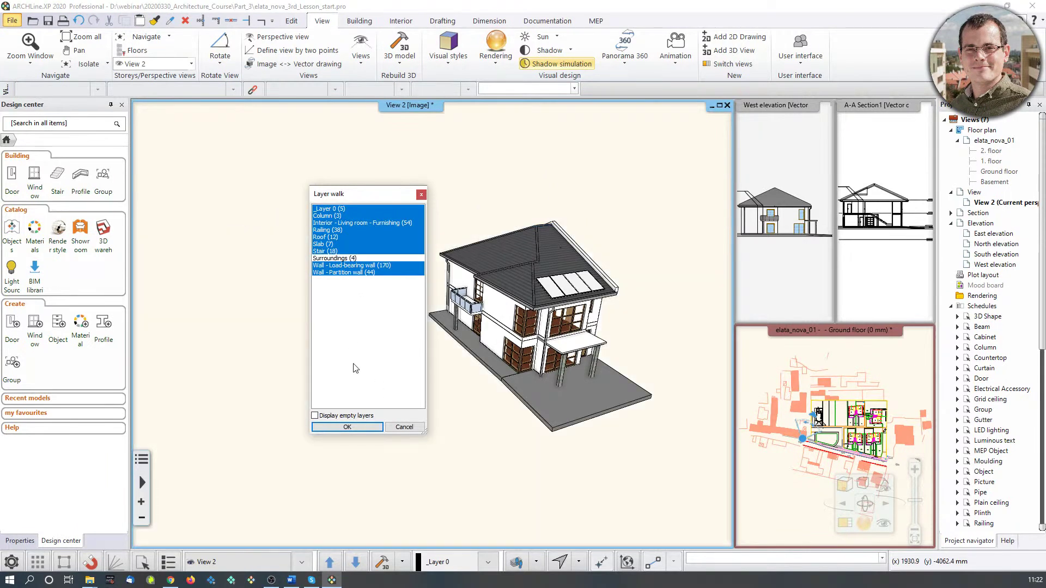
click(347, 427)
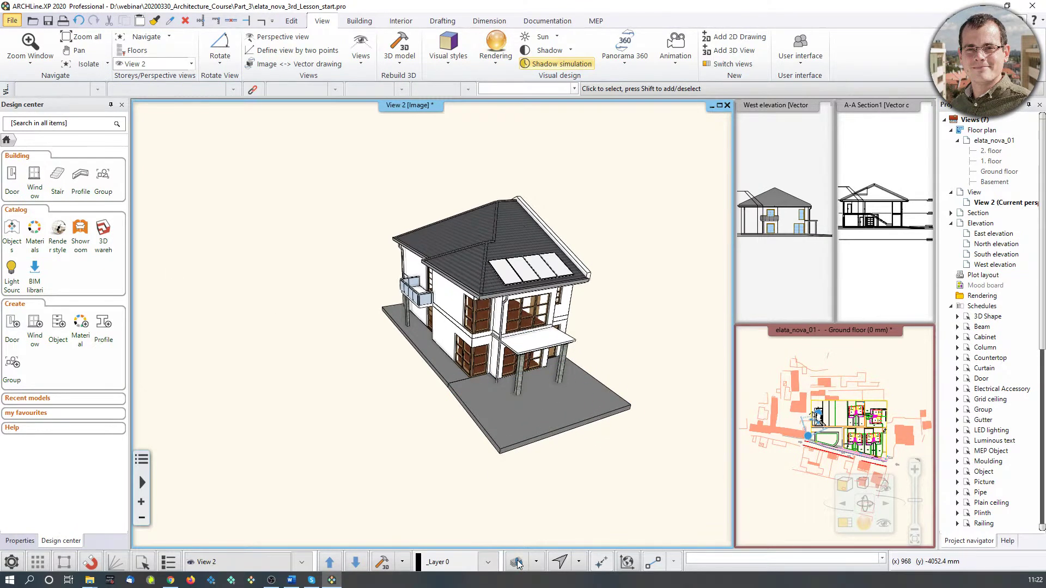
Step: Toggle the Surroundings layer repeatedly in Layer Walk to compare the model with and without it, leaving the layer hidden
click(517, 562)
click(365, 258)
click(365, 258)
click(365, 258)
click(364, 258)
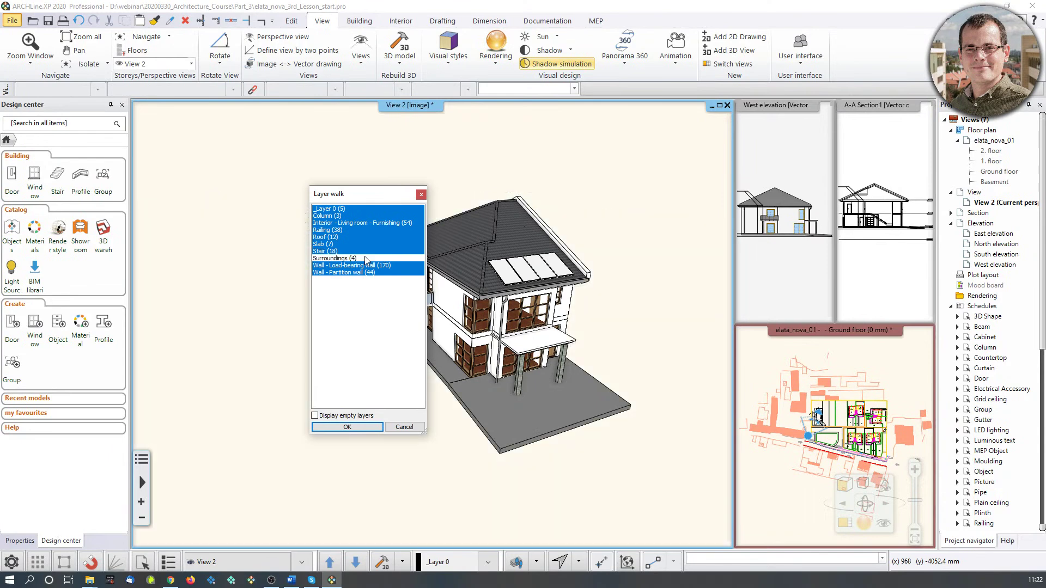
click(365, 258)
click(365, 258)
click(347, 427)
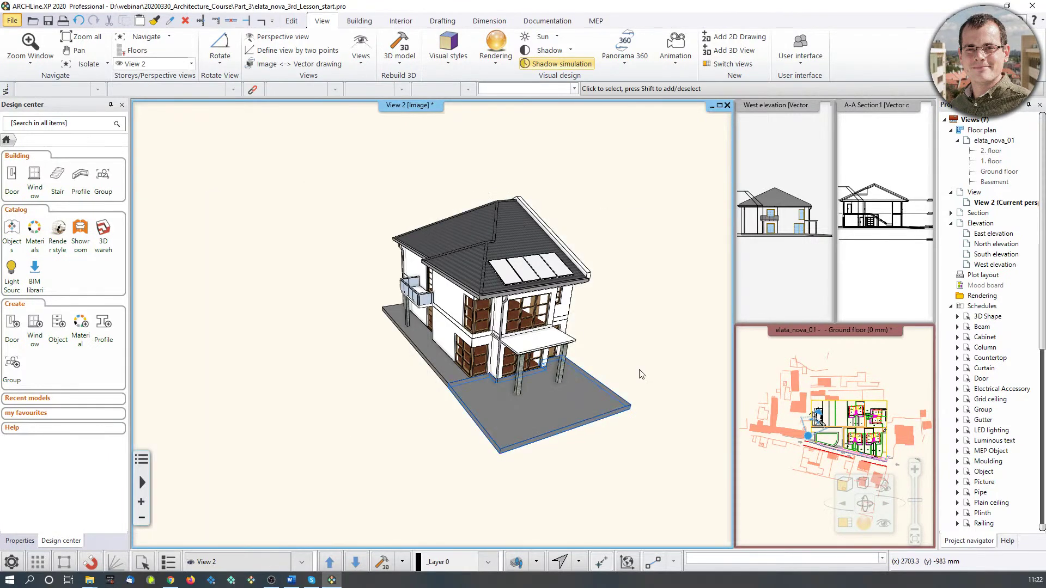
Step: Magnify the Ground floor plan into the main view and frame the house and its surrounding plots
click(877, 372)
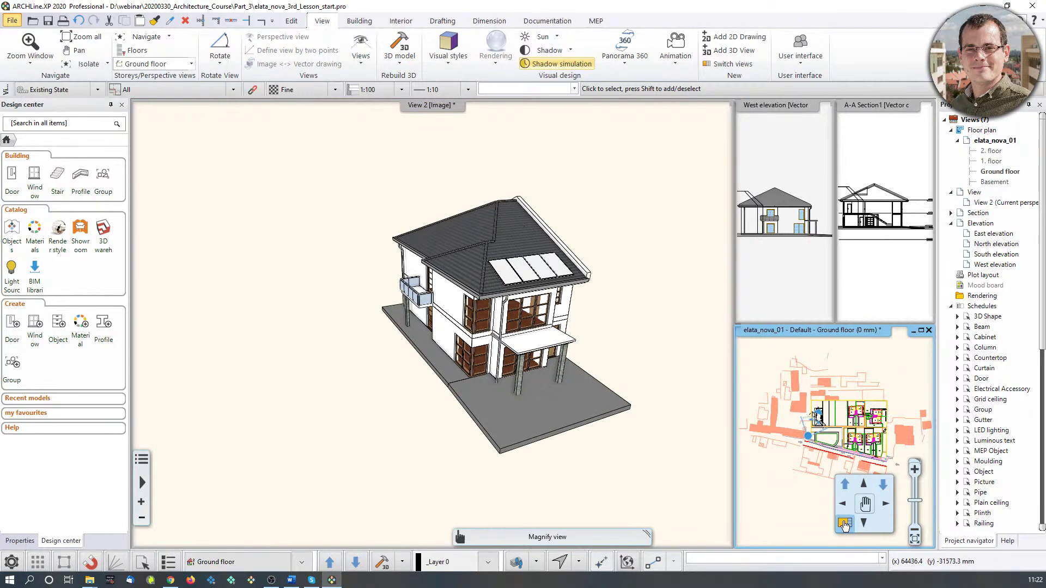
click(844, 524)
scroll(415, 371, up, 5)
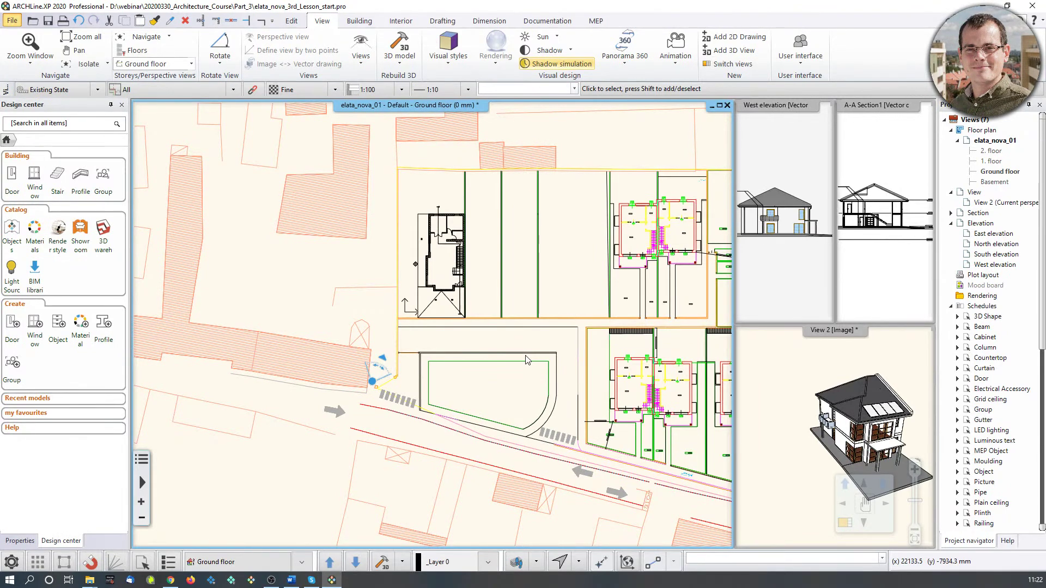
Step: Check the project's north direction setting against the ground floor site plan
click(559, 565)
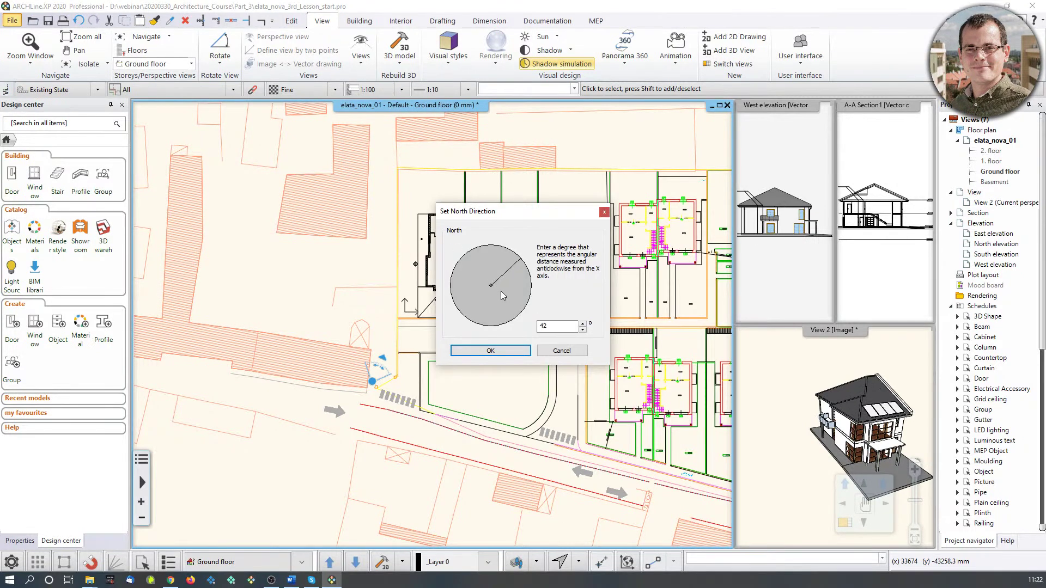
drag(575, 213, 761, 179)
click(790, 178)
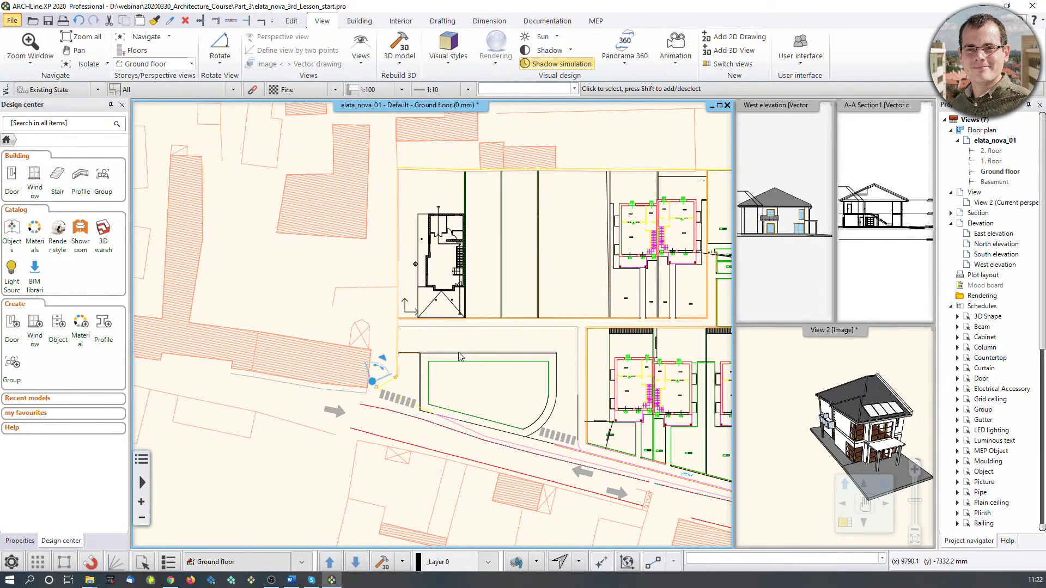
Step: Rotate the floor plan view about the green plot outline's lower-left corner, aligning the X axis with the outline's slanted street-side edge
middle_drag(460, 340, 454, 360)
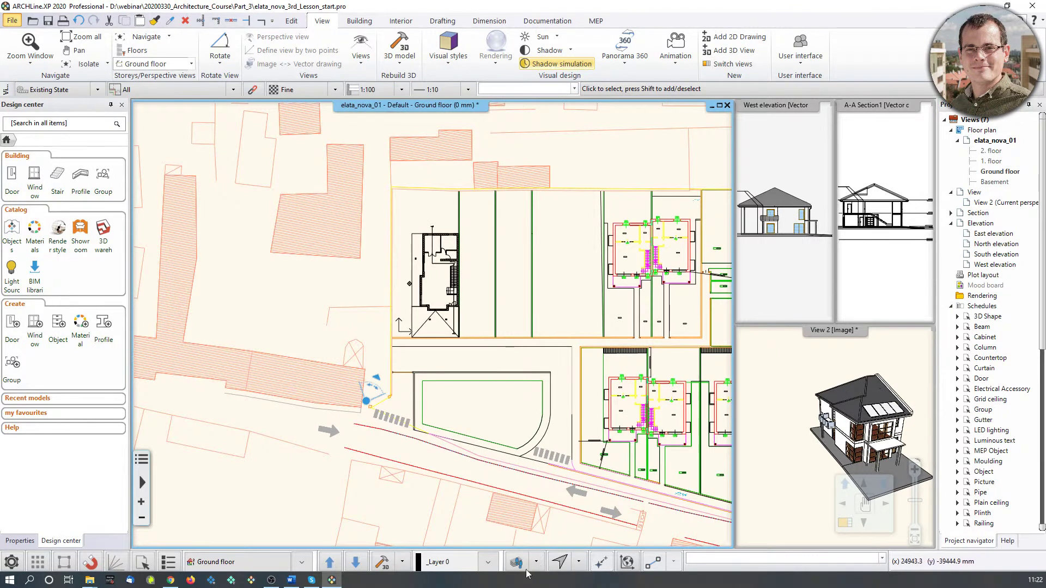
middle_drag(516, 453, 502, 431)
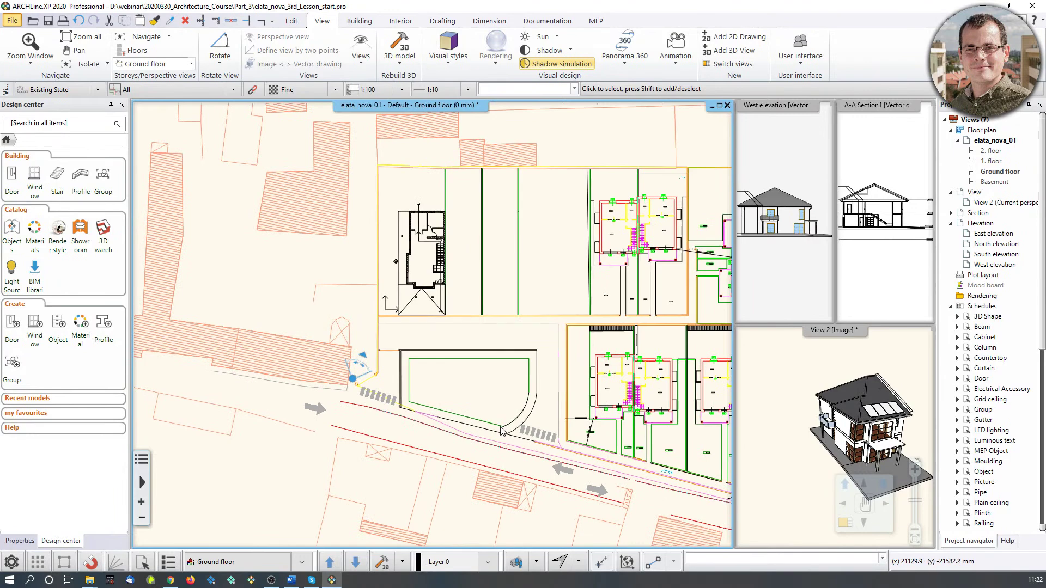
scroll(336, 296, up, 5)
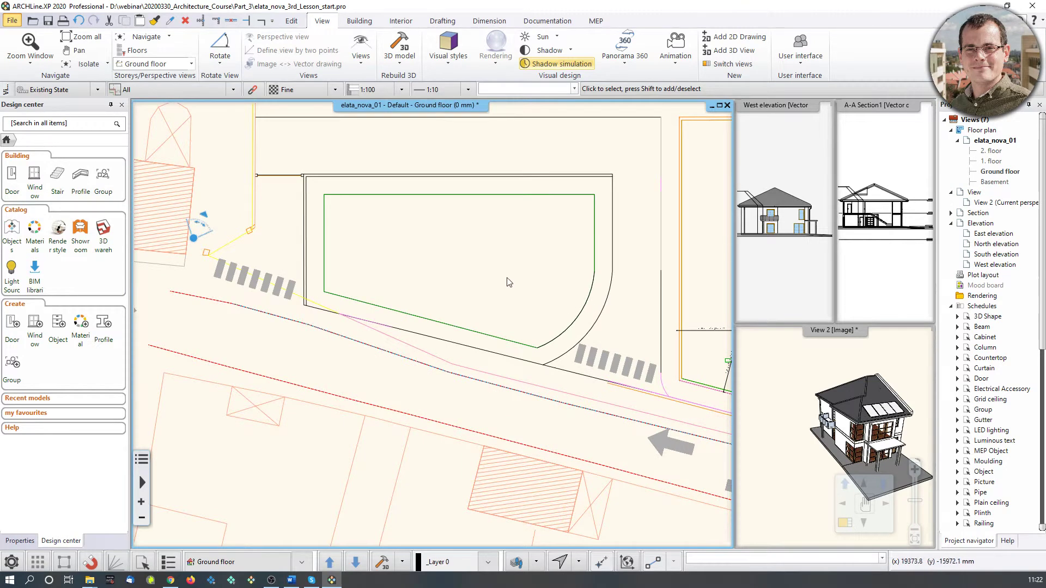
scroll(456, 357, down, 3)
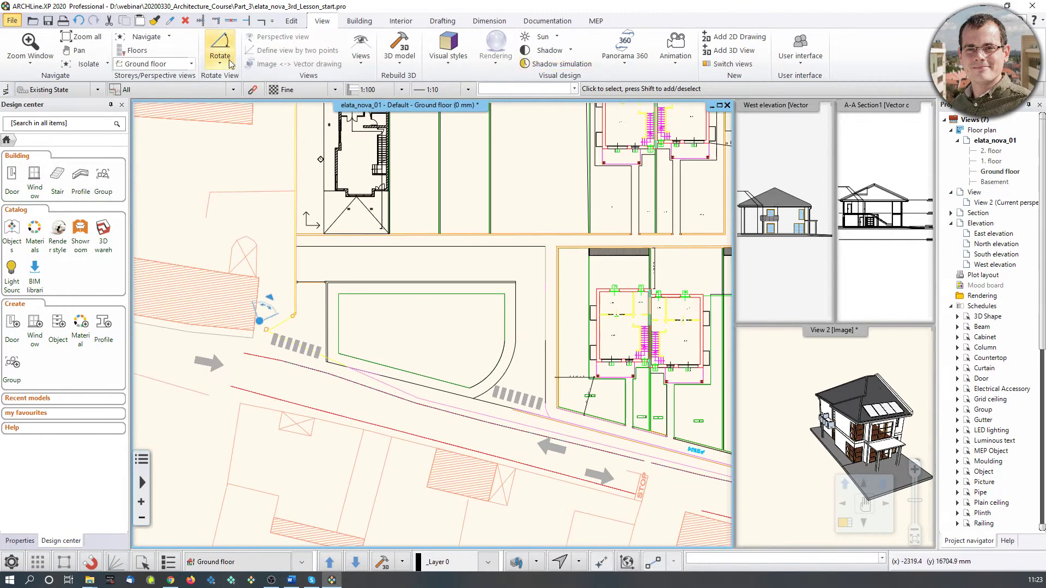
click(223, 70)
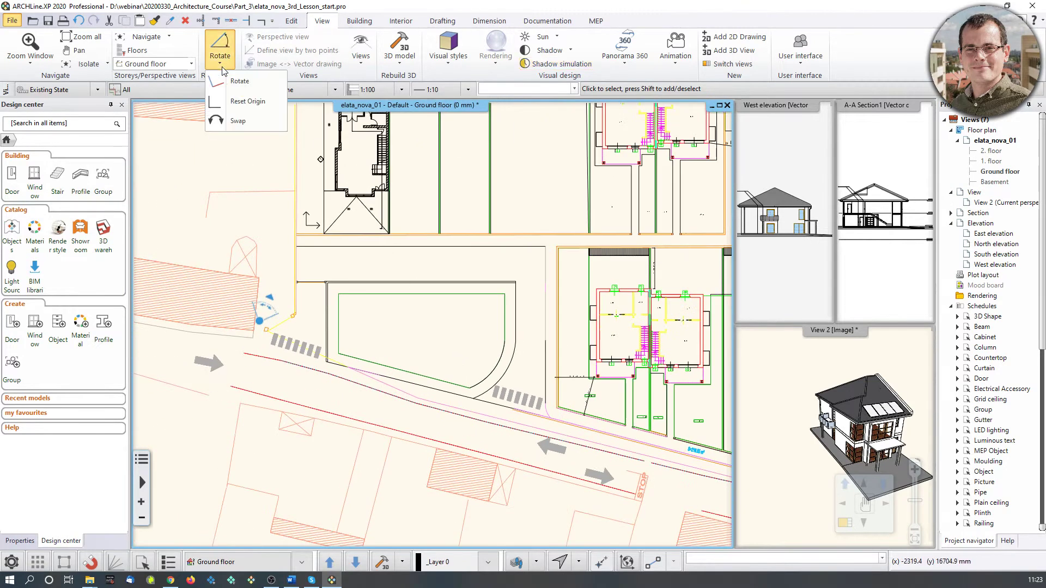
click(241, 90)
scroll(364, 363, up, 6)
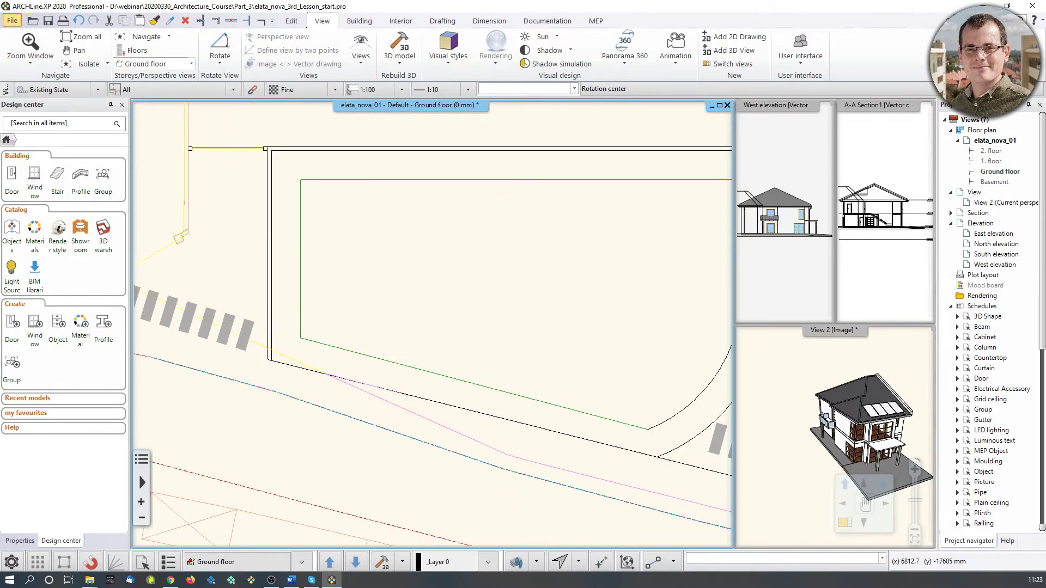
click(301, 339)
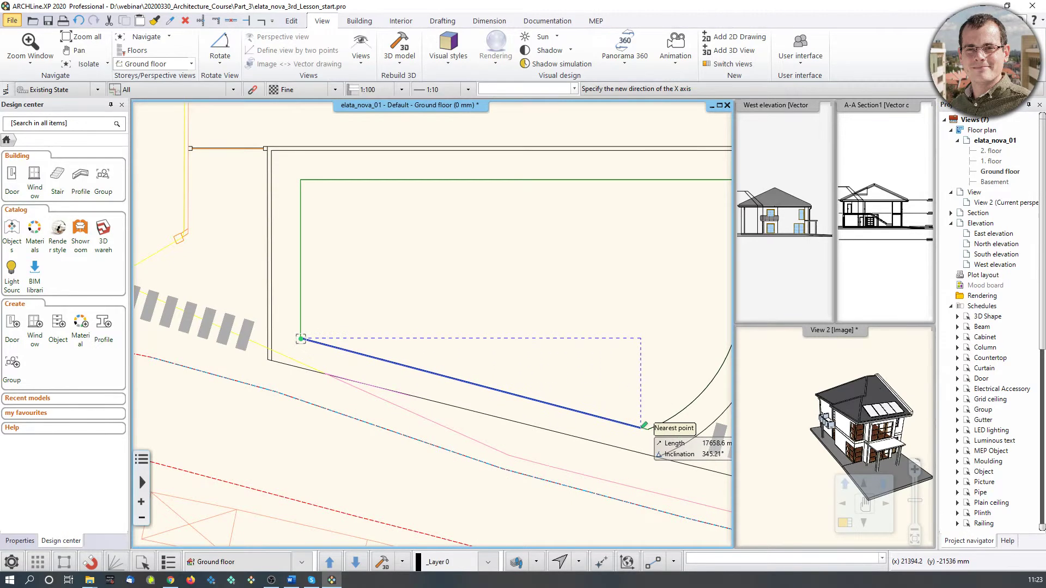
click(647, 430)
scroll(586, 326, down, 6)
middle_drag(568, 337, 550, 375)
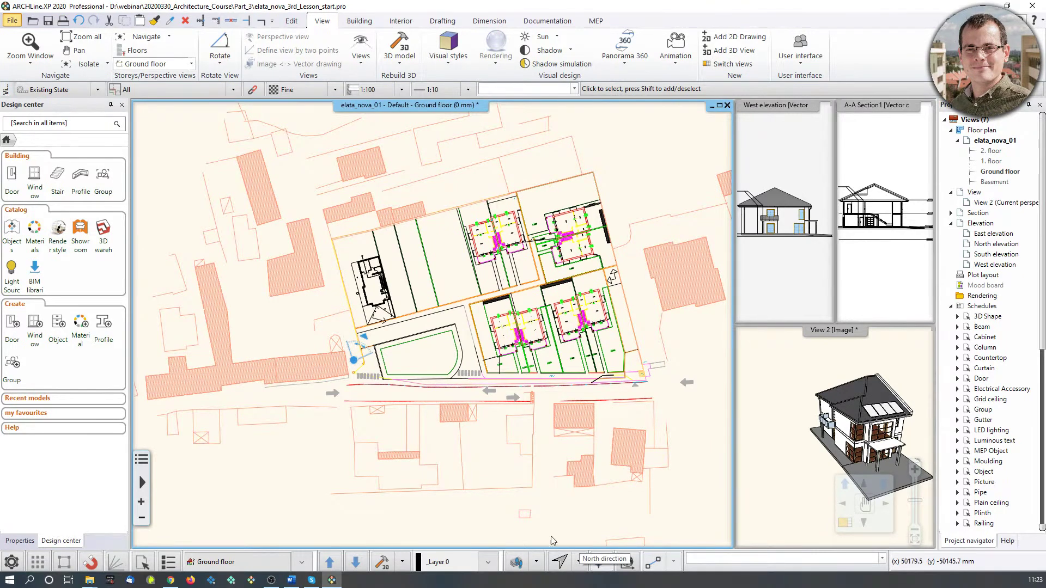
middle_drag(446, 379, 461, 388)
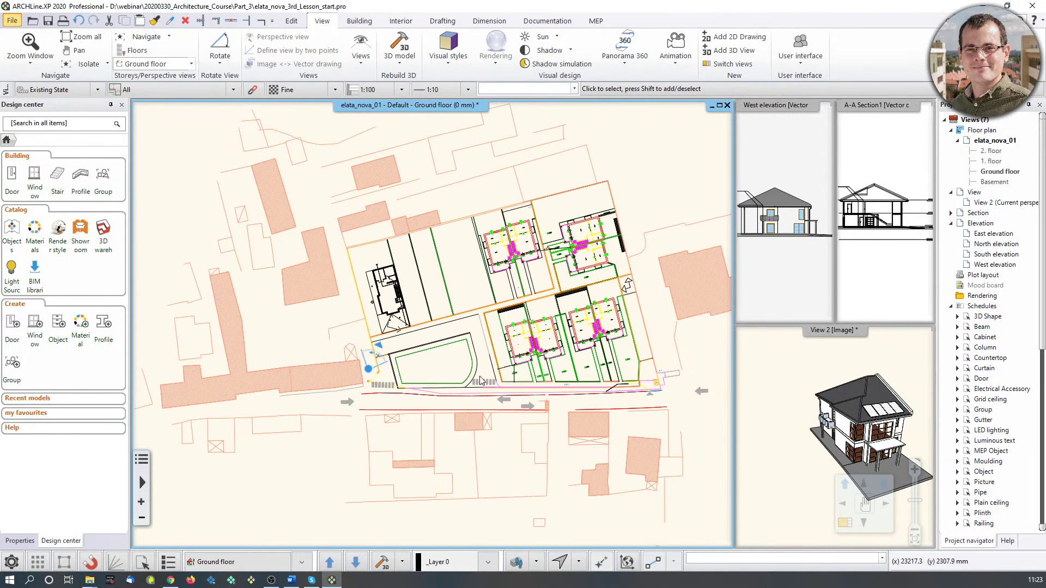
scroll(479, 377, up, 3)
scroll(505, 333, down, 3)
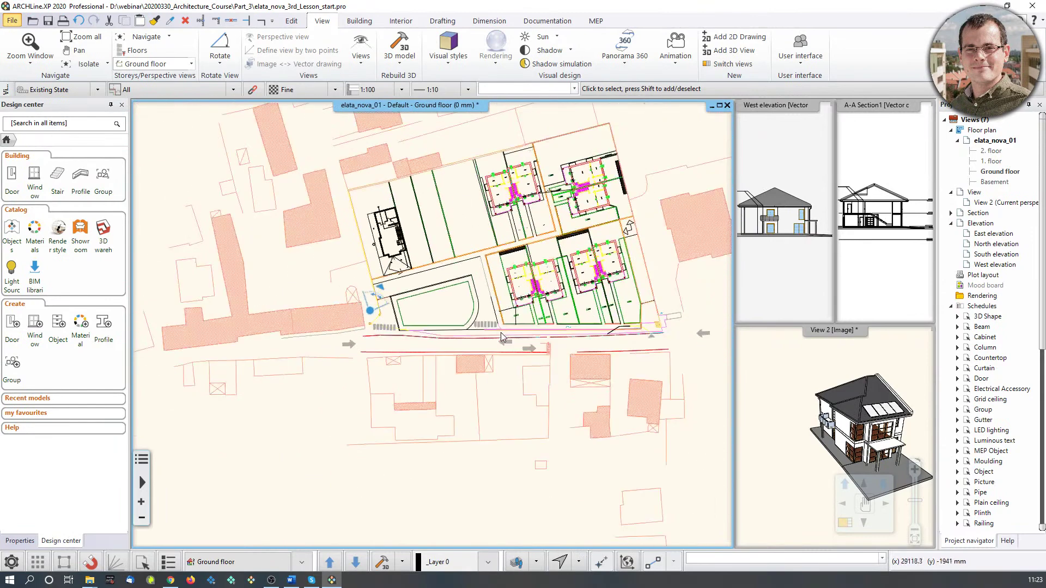
Step: Swap the ground floor plan to its rotated view and back to the original view
middle_drag(497, 330, 515, 367)
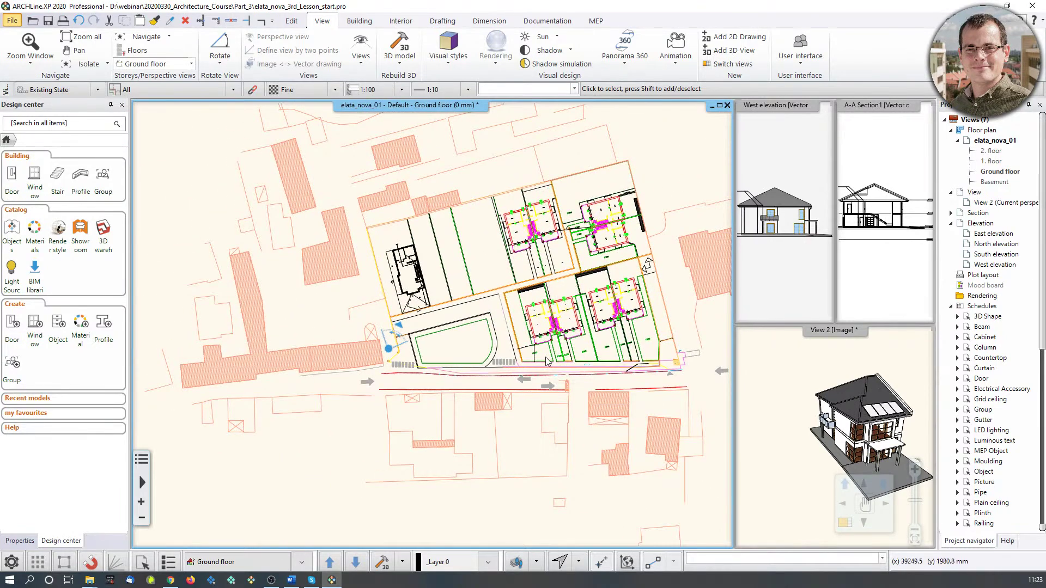
middle_drag(523, 349, 526, 377)
scroll(591, 408, up, 1)
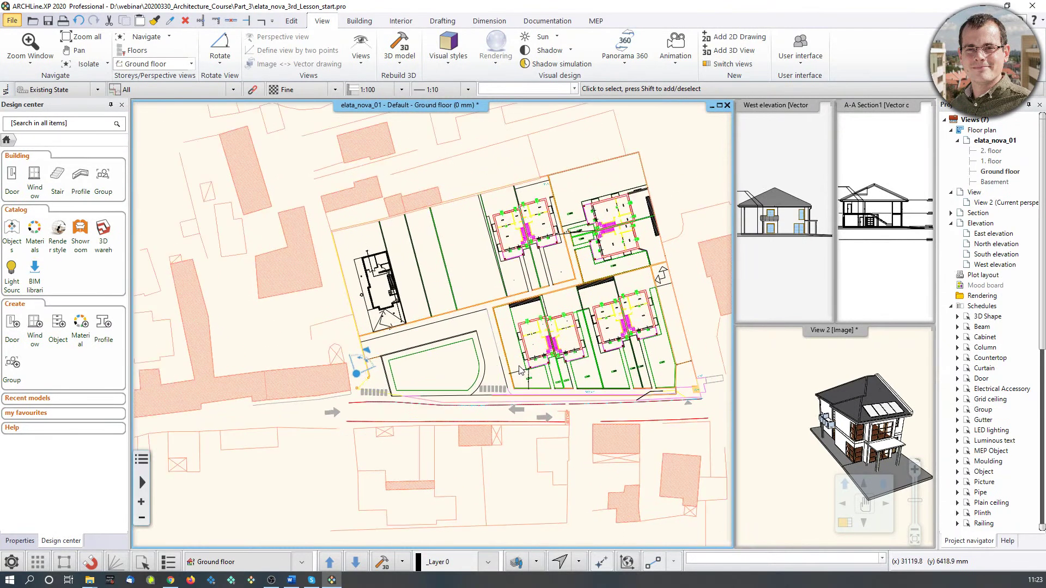
click(220, 59)
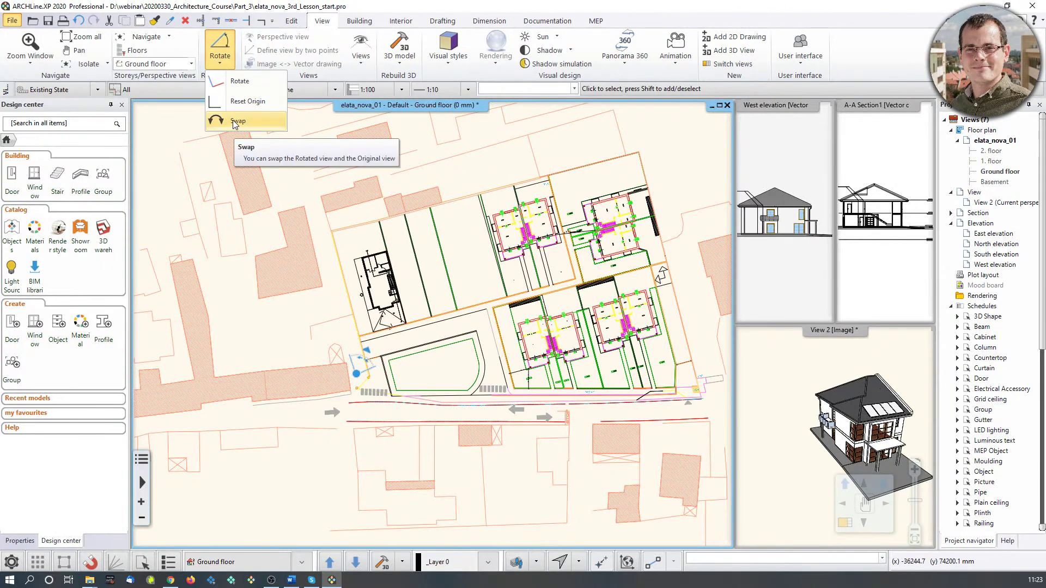
click(234, 120)
click(224, 64)
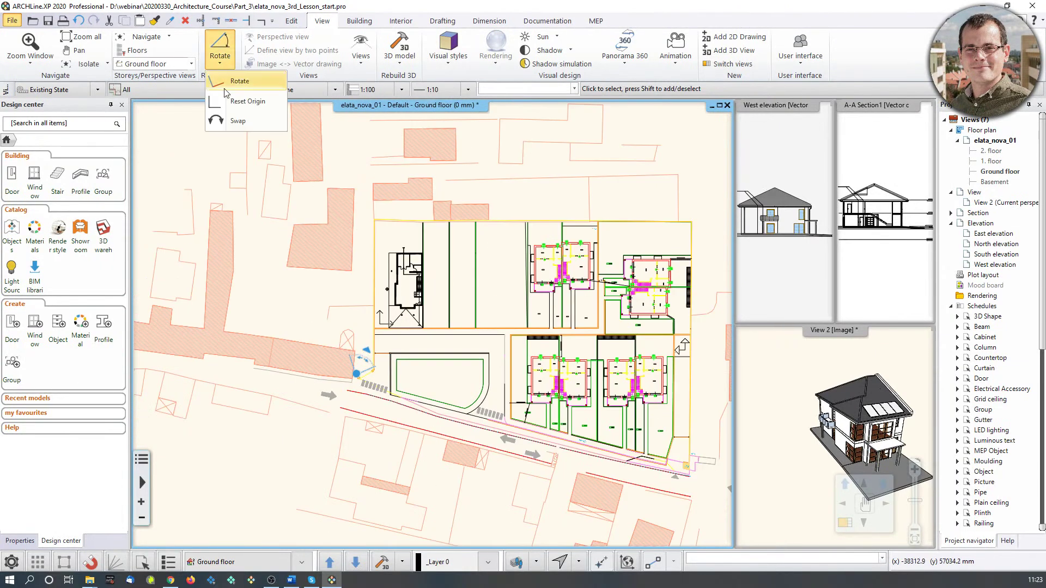
click(232, 120)
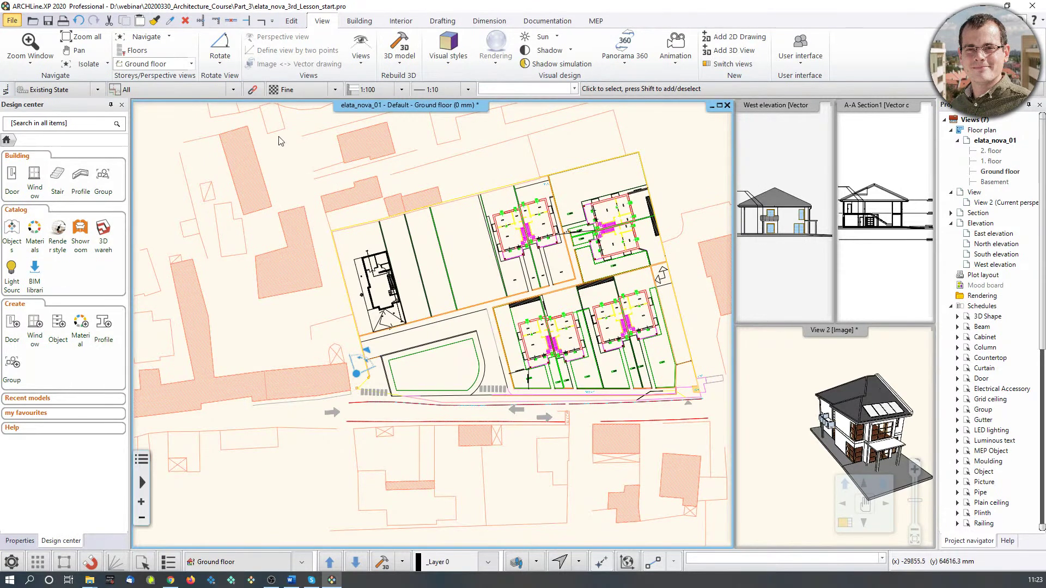
Step: Examine the keyboard shortcut settings for the view Swap command, checking which Ctrl+Shift combinations are available
click(226, 66)
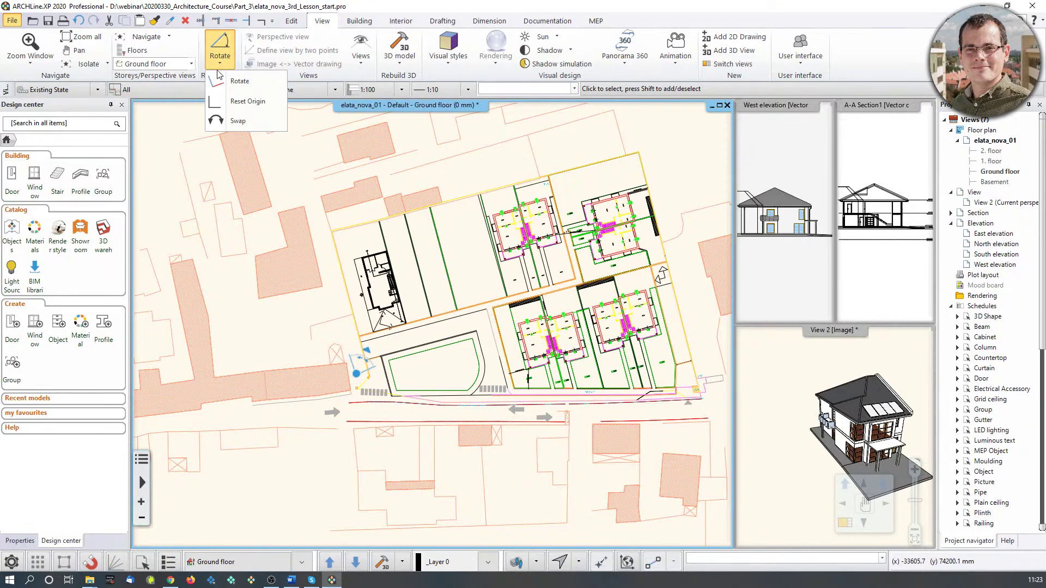
right_click(234, 123)
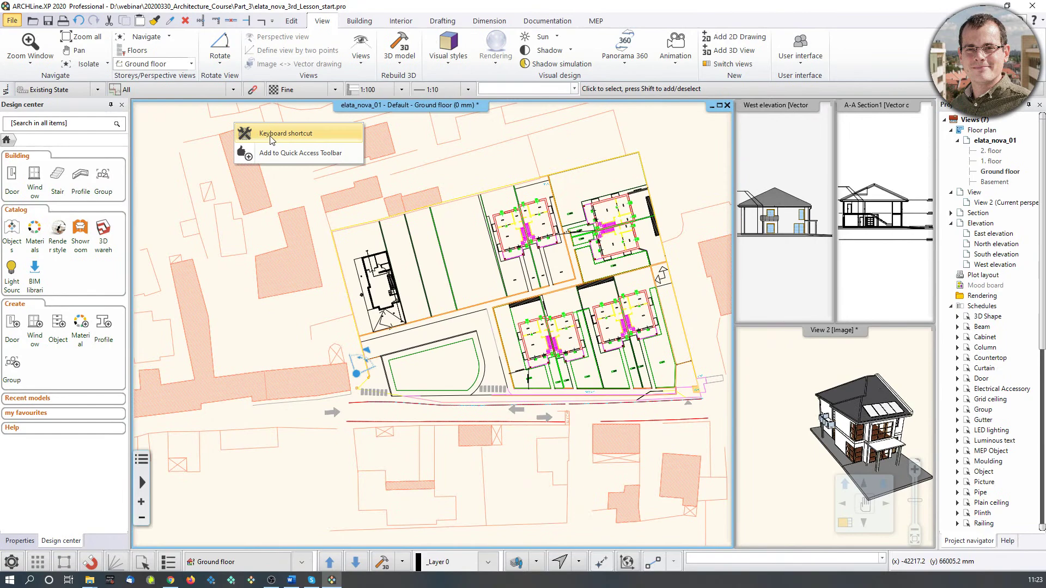
click(304, 134)
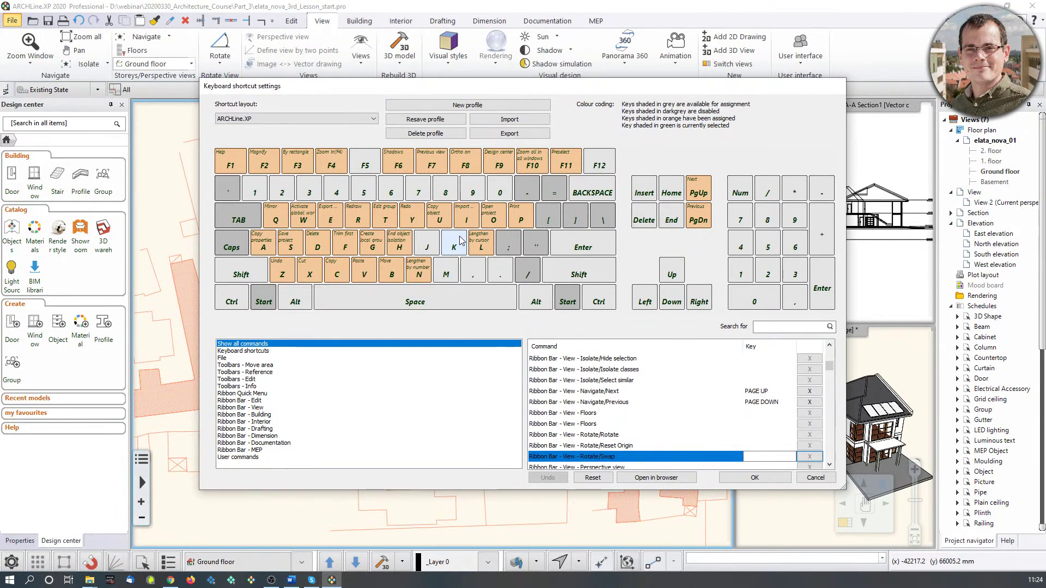
click(232, 301)
click(243, 276)
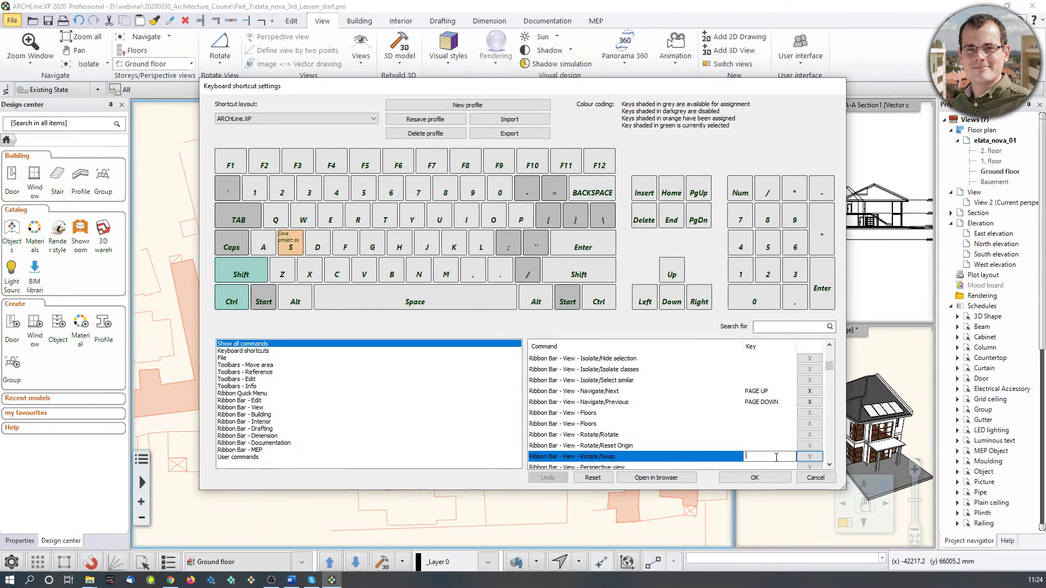
key(ctrl)
click(809, 481)
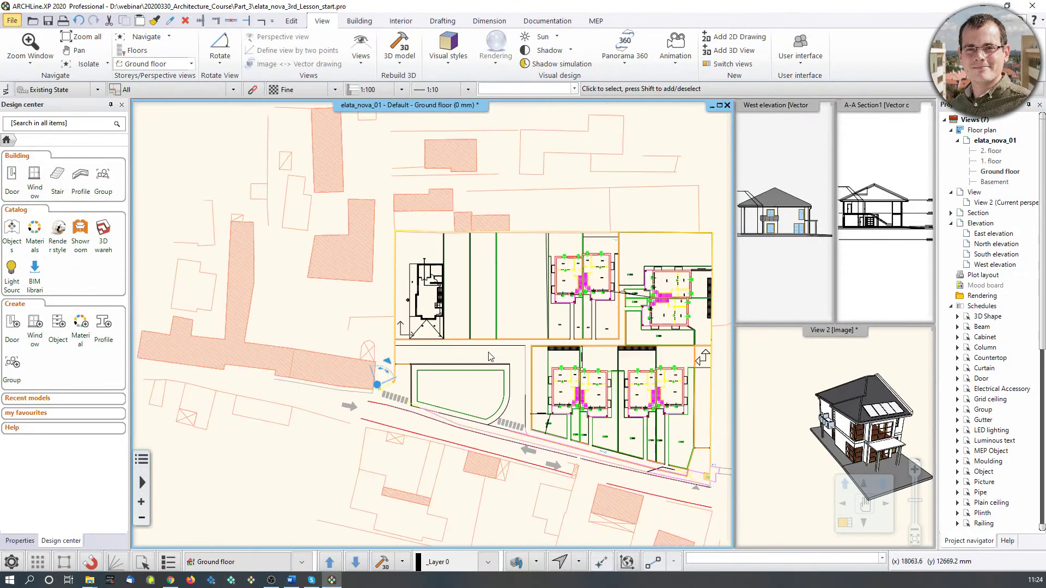
click(489, 357)
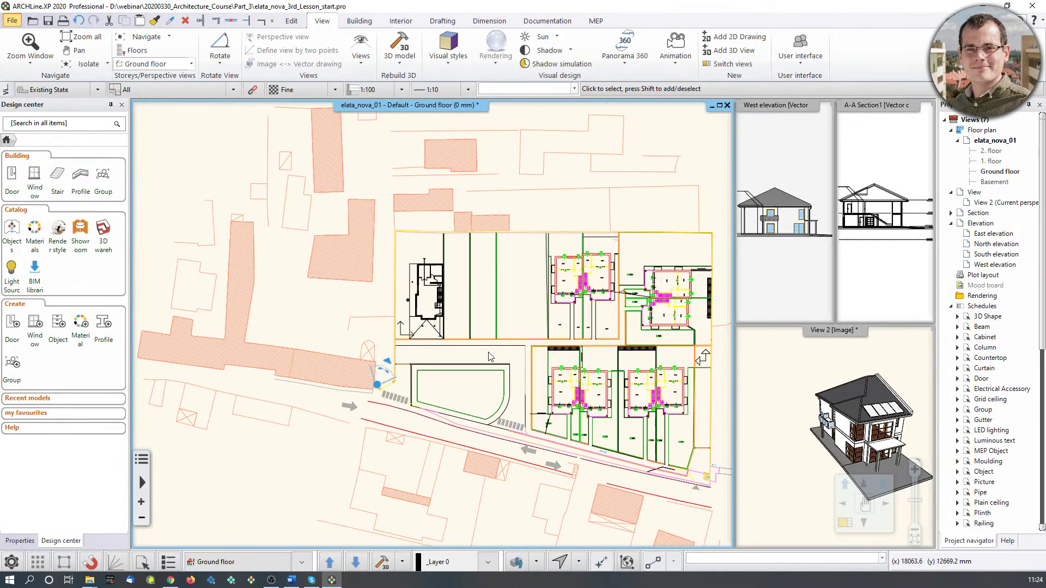
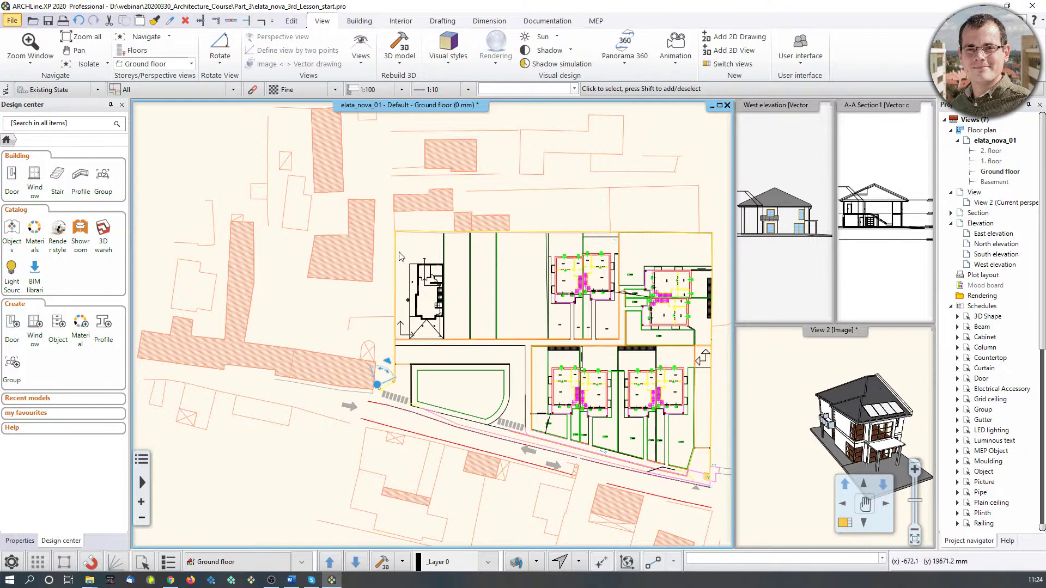
Step: Hide all layers belonging to the elata_nova_START-2D layer filter in the layer properties
scroll(393, 235, up, 3)
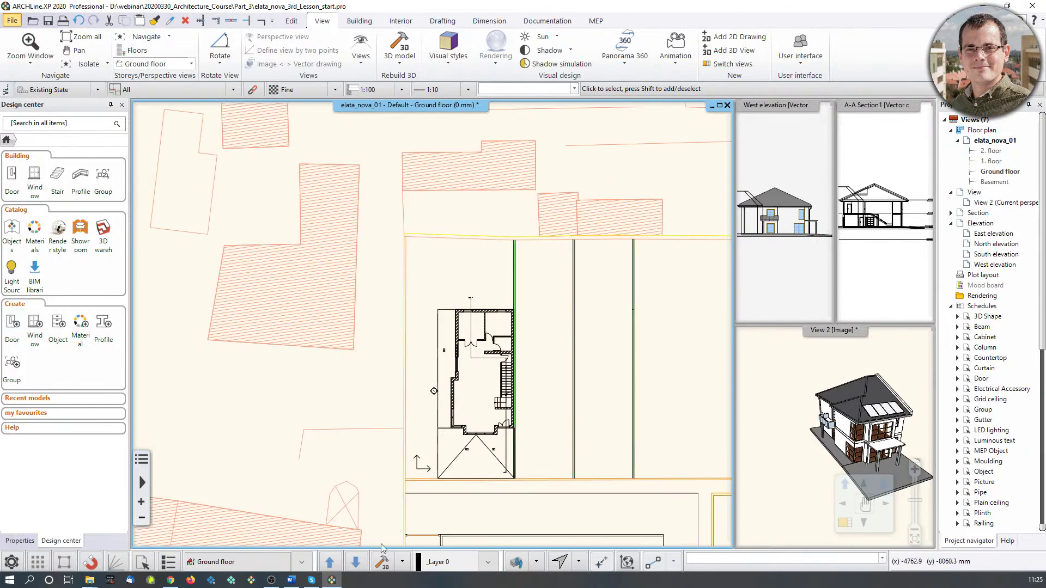
click(537, 561)
click(548, 461)
click(555, 207)
right_click(556, 212)
click(572, 240)
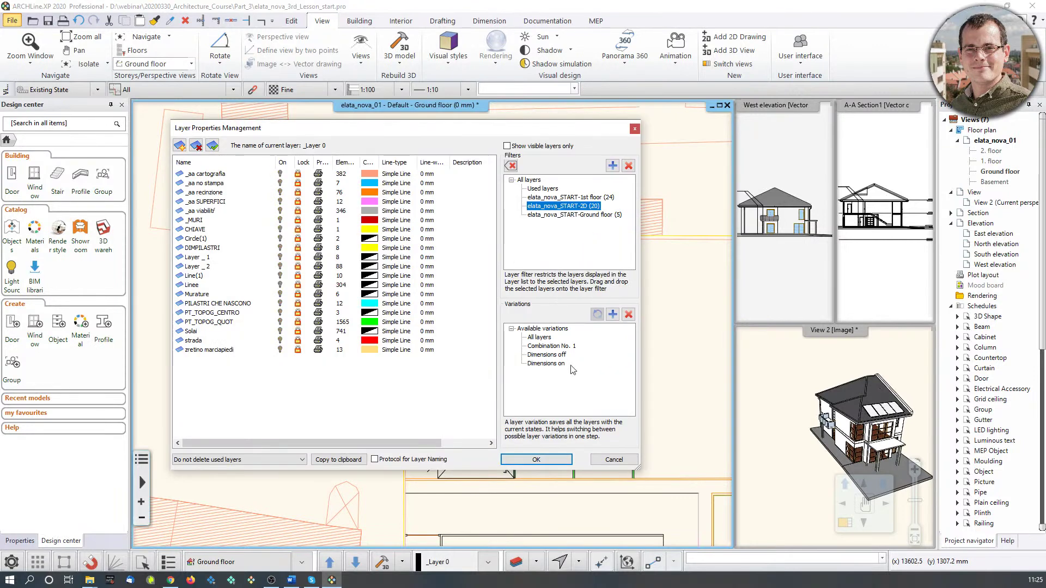
click(536, 459)
Step: Offset the west elevation line outward, farther from the house's west wall, and recreate the elevation view
middle_drag(529, 386, 554, 308)
scroll(552, 316, up, 2)
middle_drag(425, 327, 434, 314)
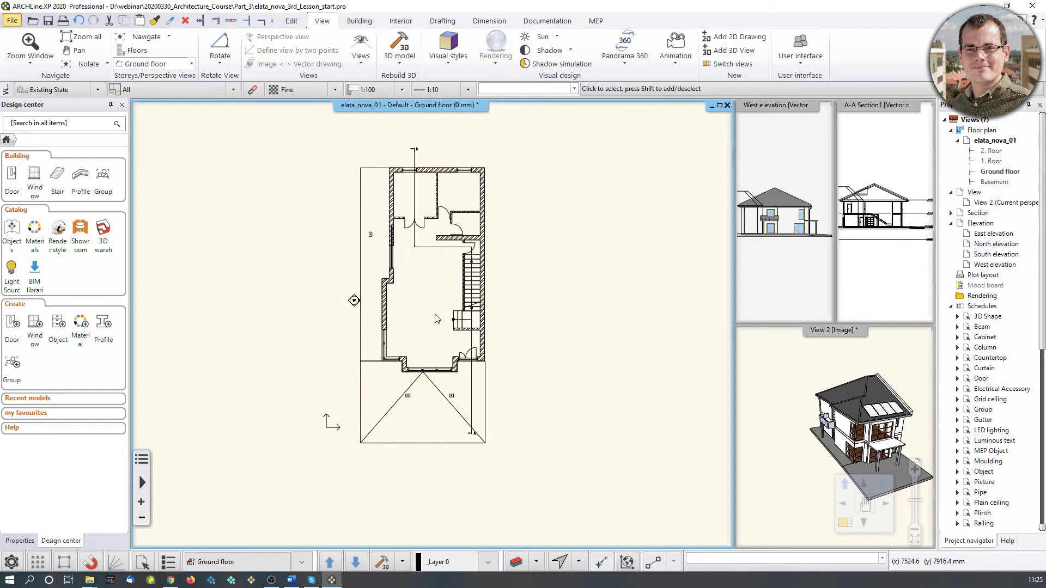
click(355, 301)
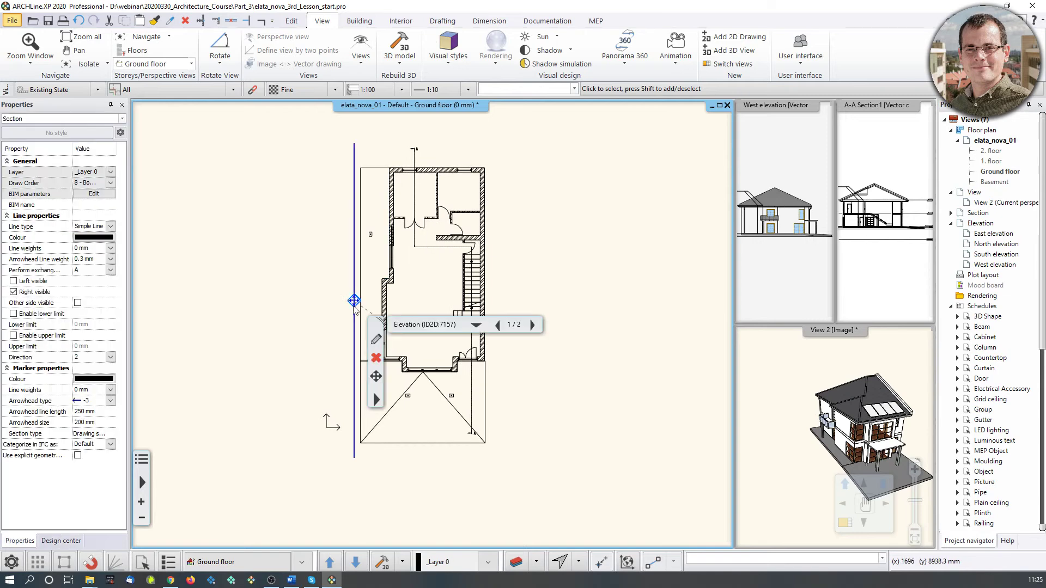
scroll(399, 310, up, 2)
scroll(430, 322, down, 2)
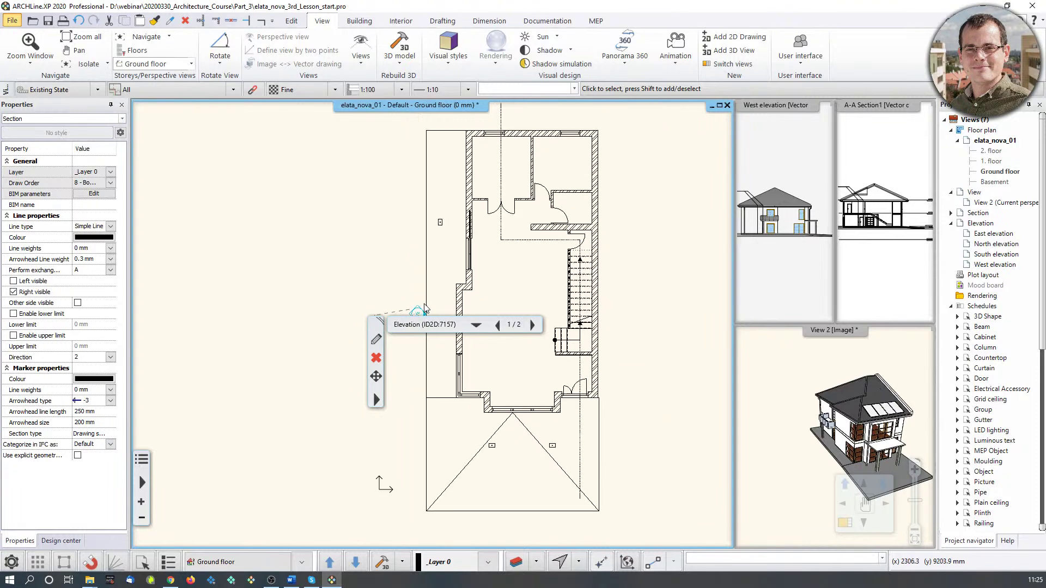
click(502, 229)
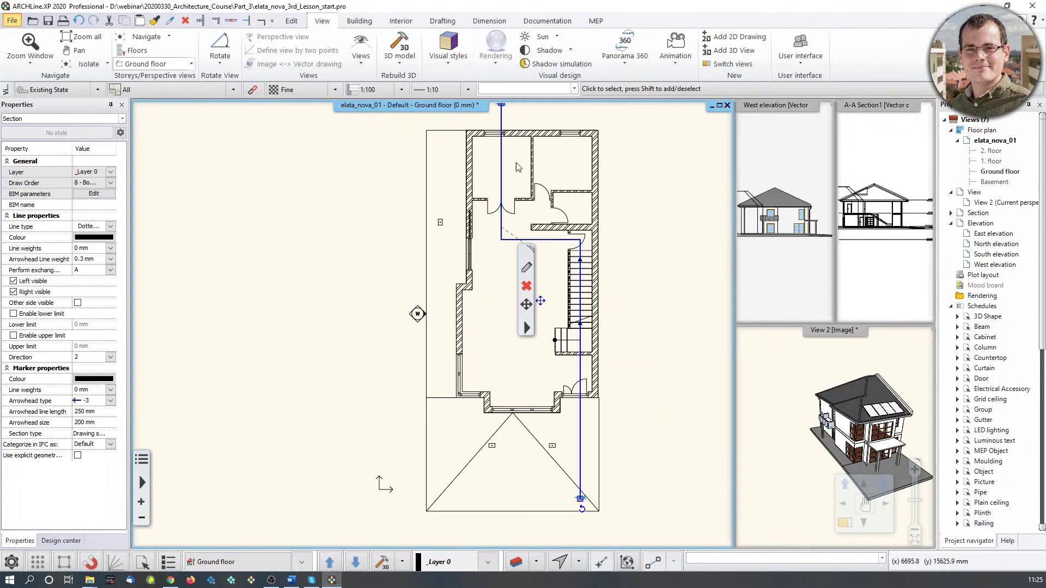
click(415, 315)
click(418, 340)
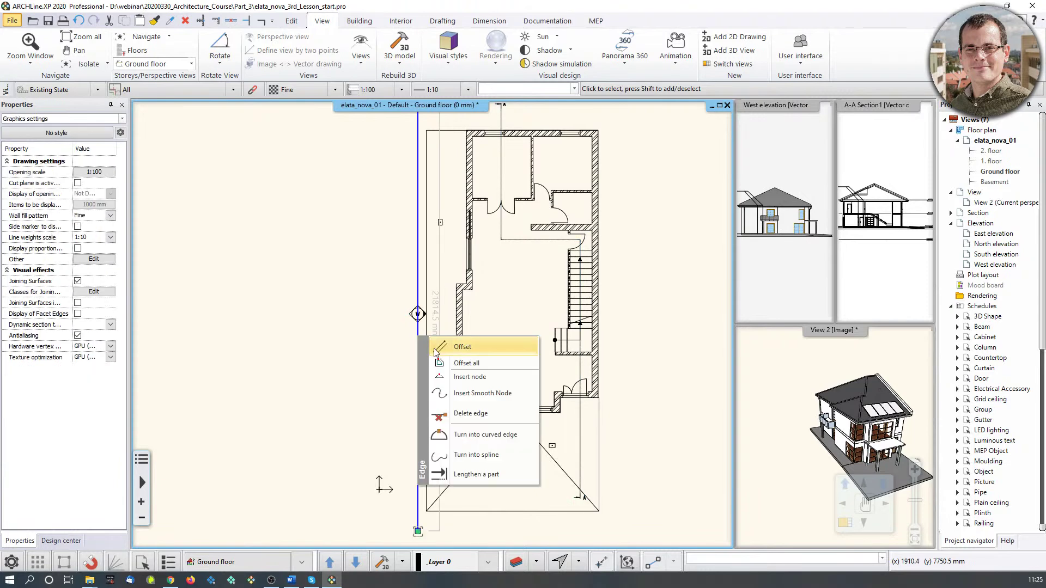
click(440, 348)
click(385, 339)
middle_drag(464, 296, 464, 328)
scroll(464, 328, down, 2)
key(Return)
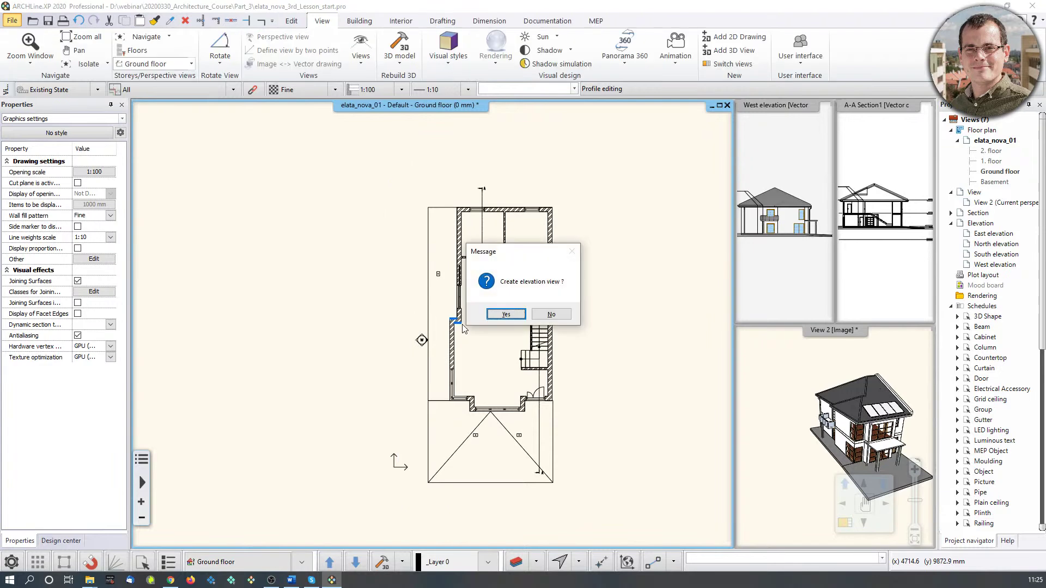
click(506, 314)
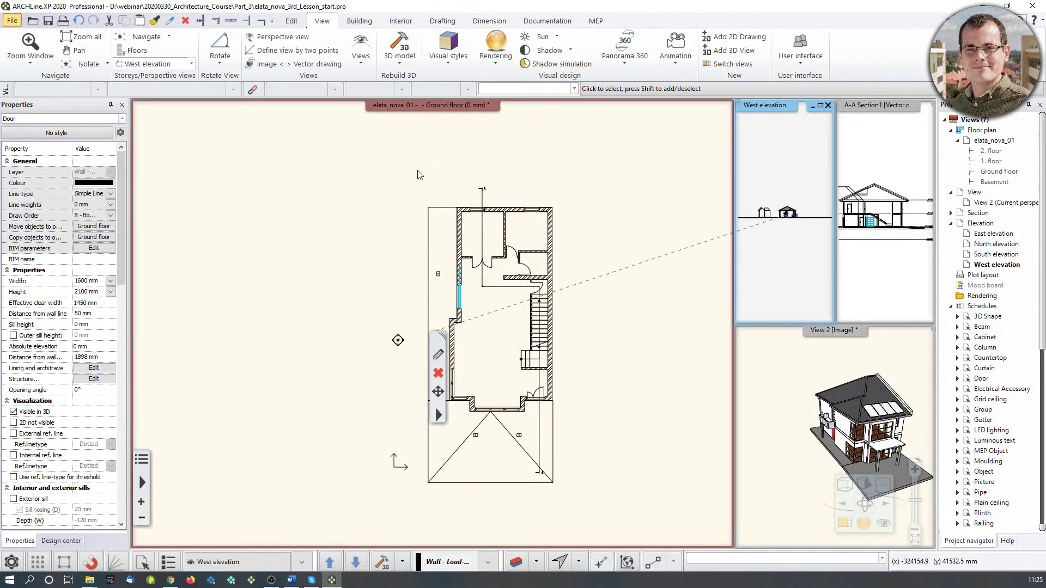
click(790, 246)
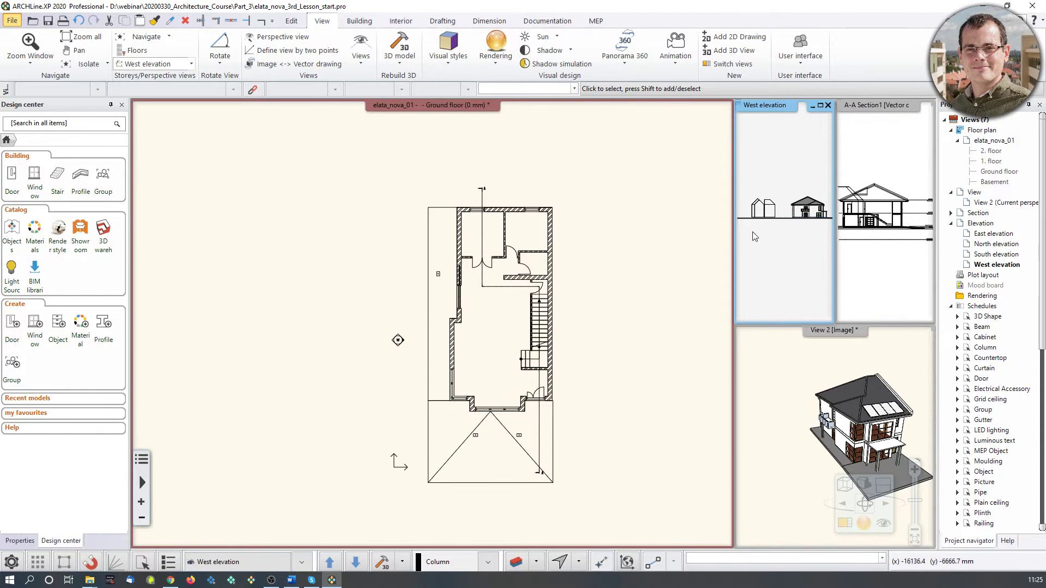
Step: Enable the partial elevation view option in the west elevation's properties and recreate its view
click(397, 340)
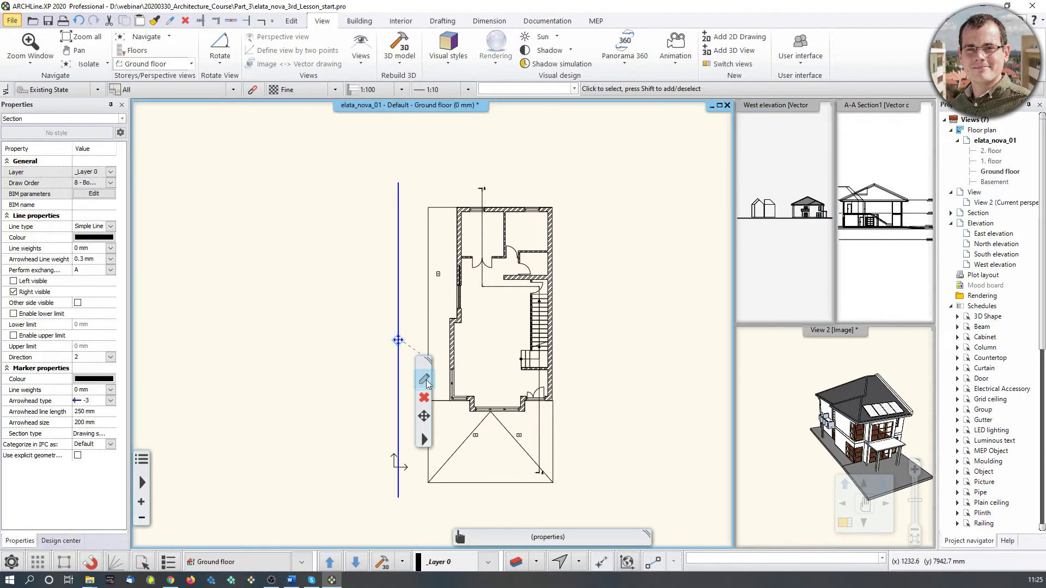
click(426, 384)
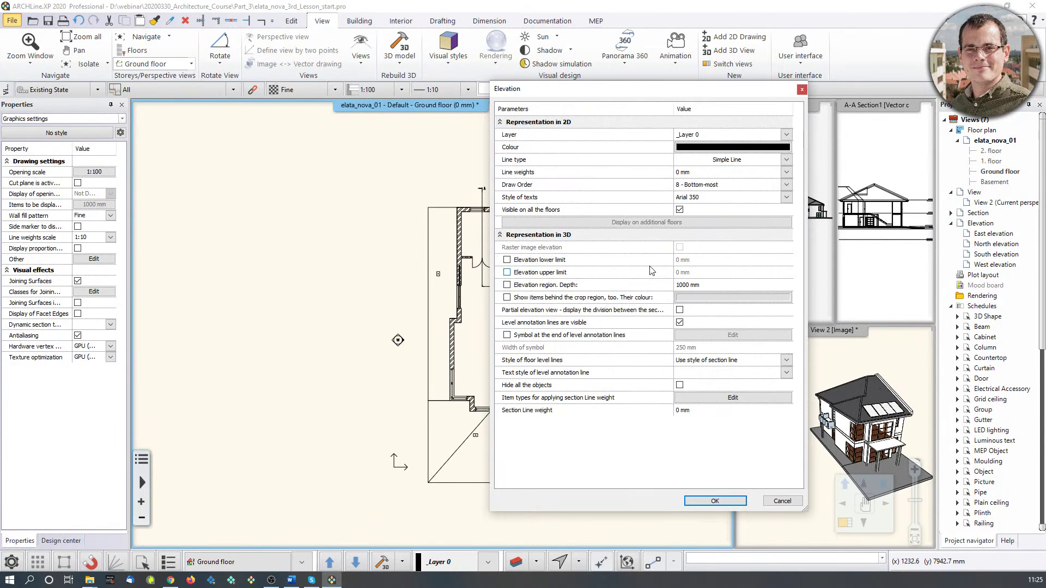
click(679, 310)
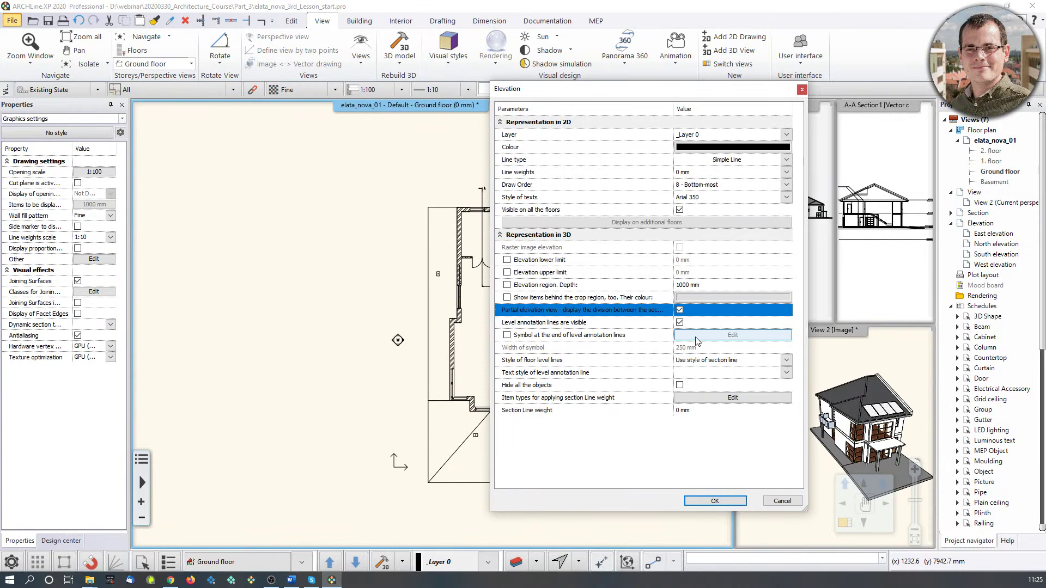
click(727, 501)
click(507, 315)
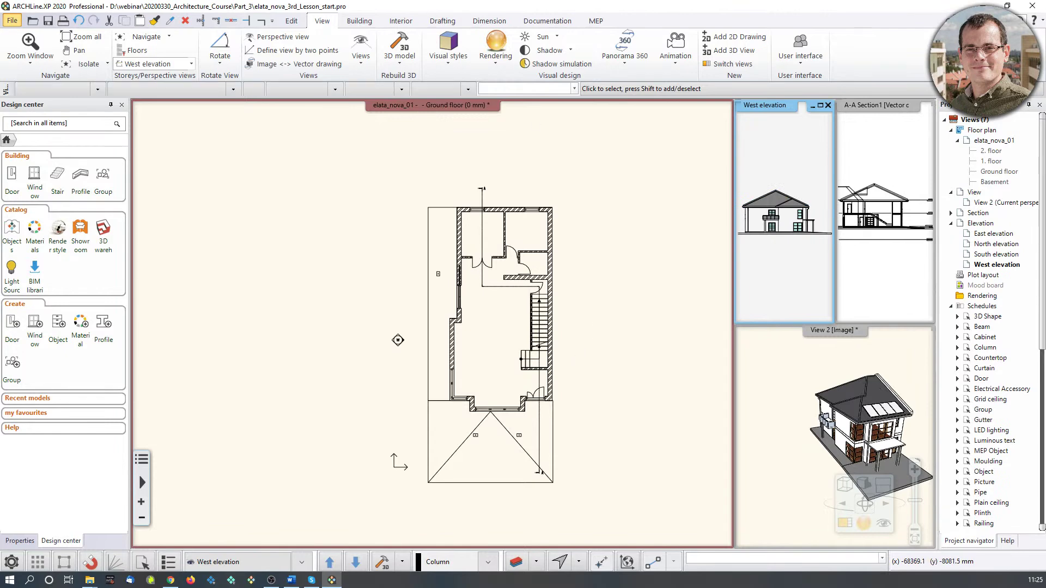
Step: Set the 1500 mm double door's dimension style to show the width with the height beneath it
click(428, 265)
scroll(427, 265, up, 5)
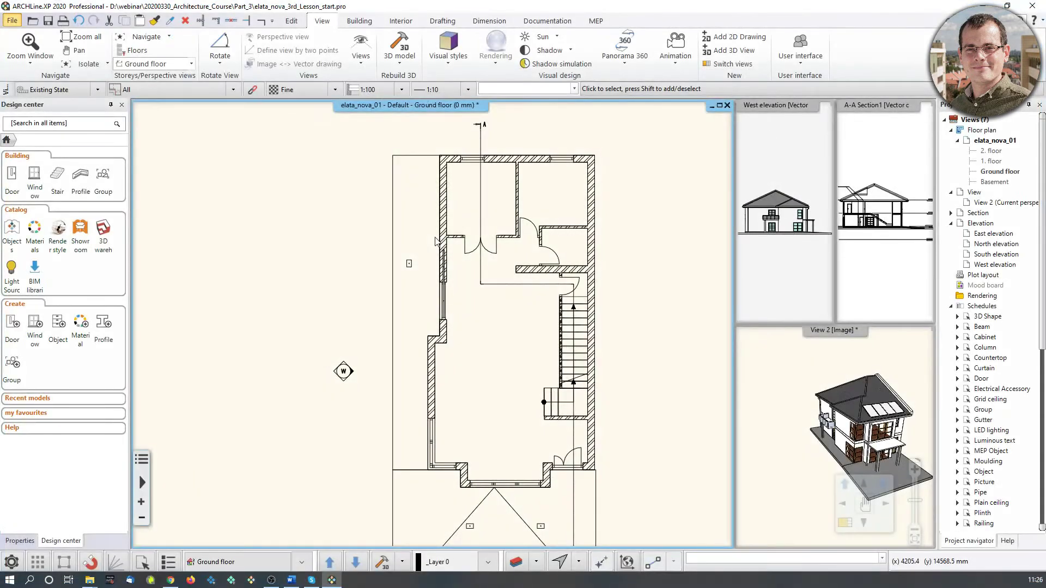
scroll(466, 276, up, 3)
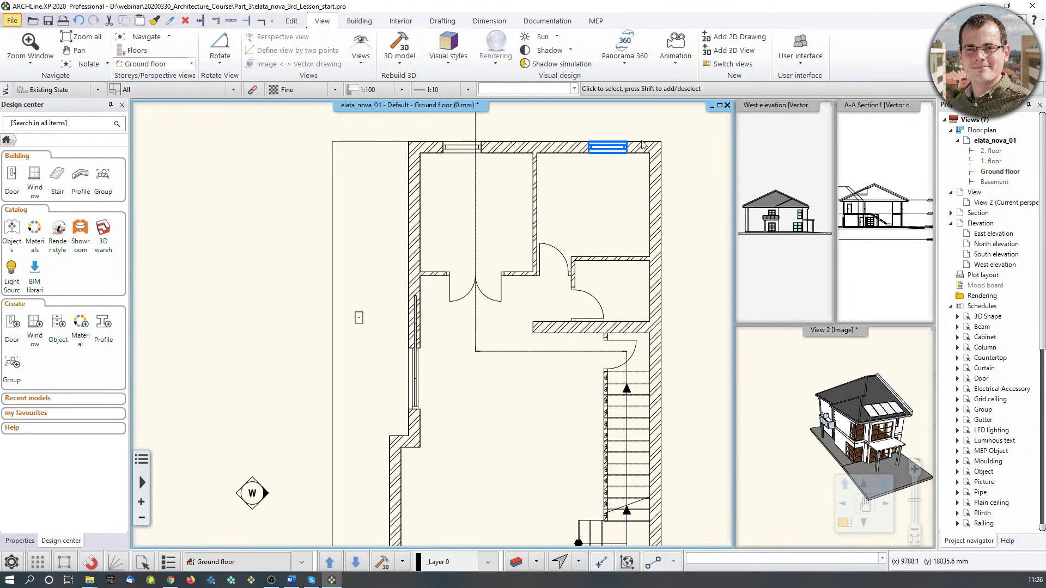
click(479, 291)
key(Escape)
click(492, 303)
key(Escape)
click(489, 304)
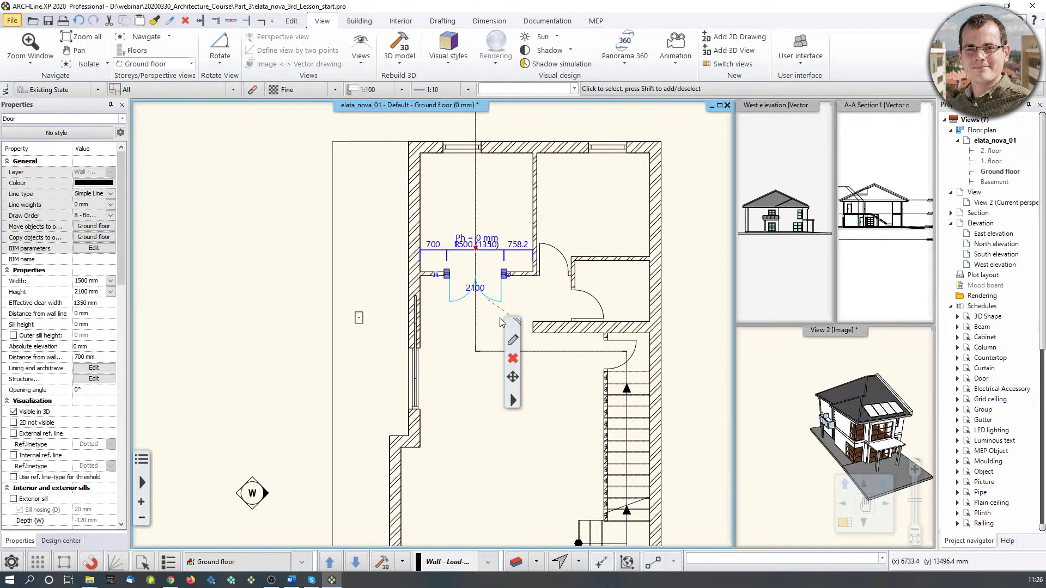
click(513, 341)
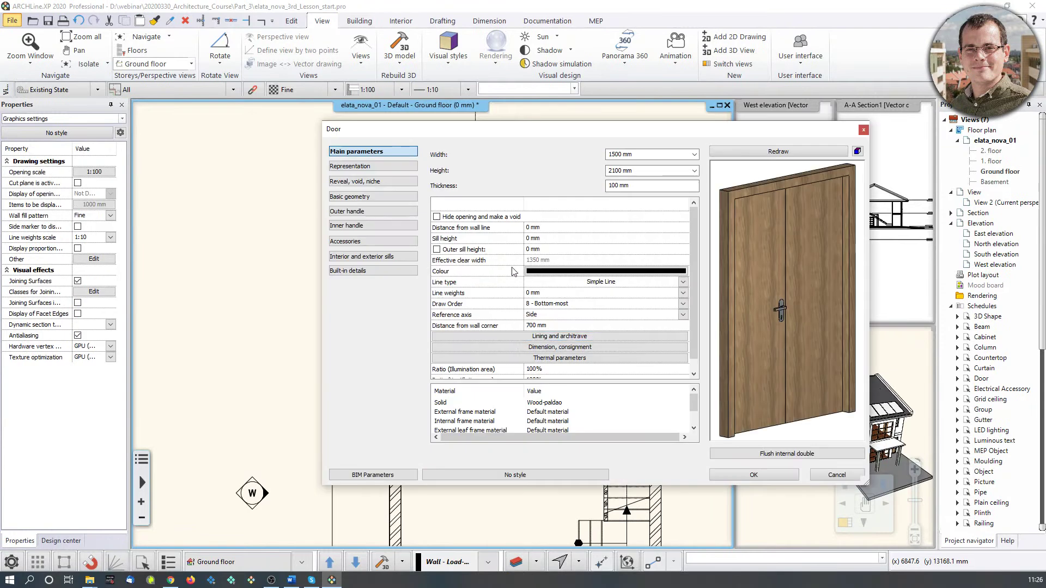
click(576, 348)
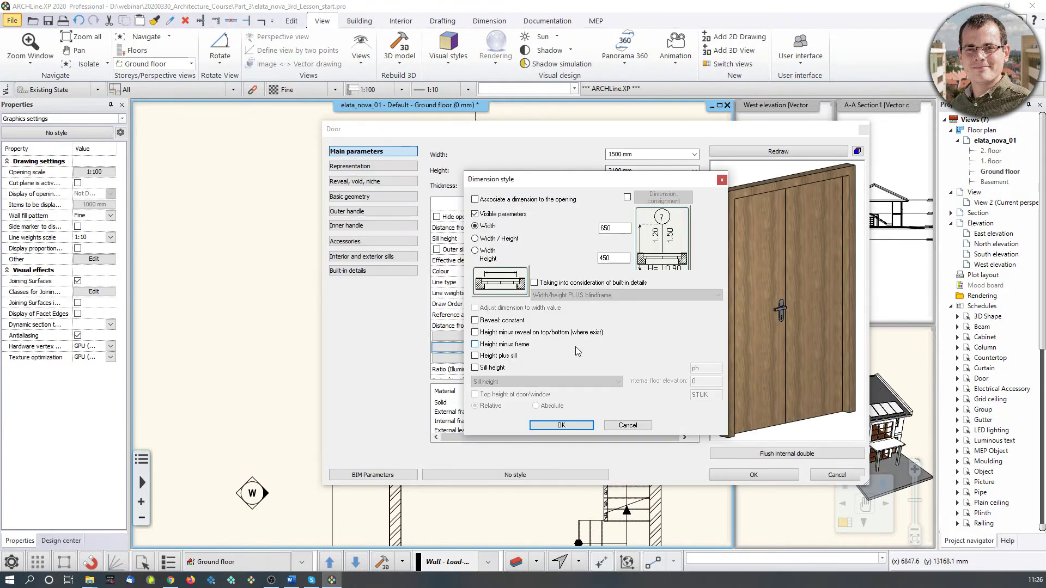
drag(583, 187, 762, 140)
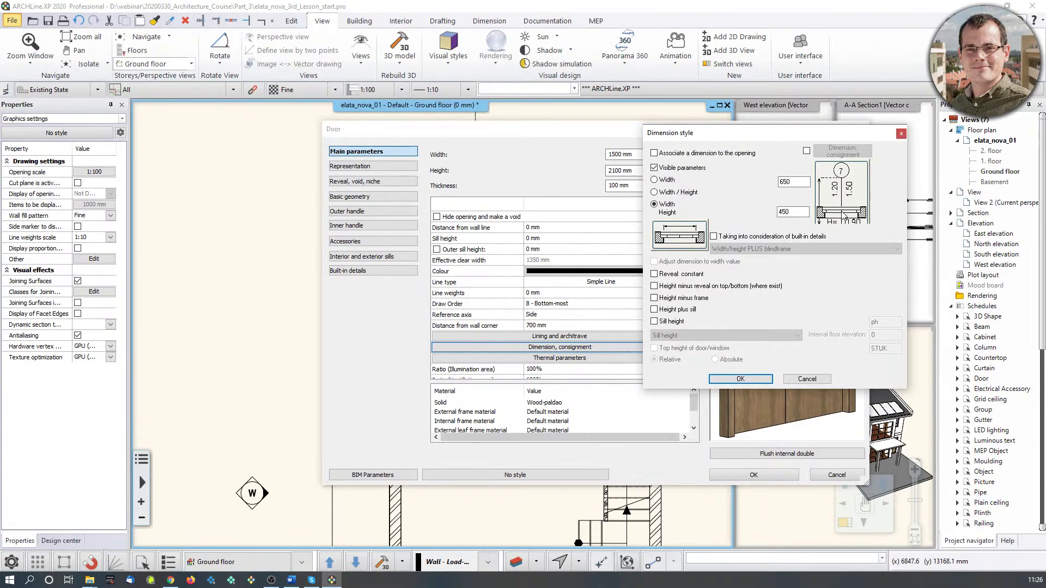
click(750, 380)
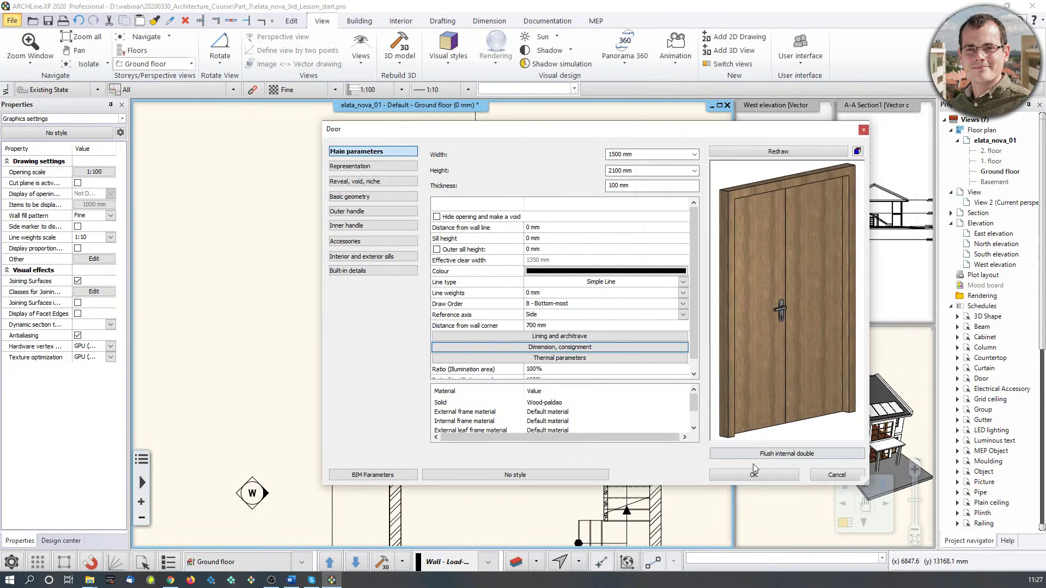
click(753, 475)
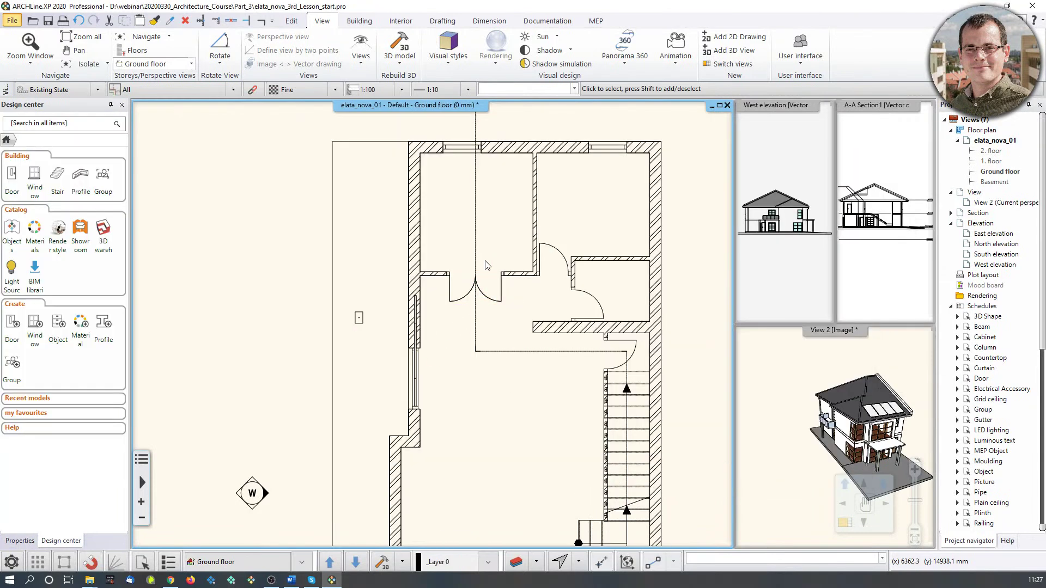
scroll(491, 272, down, 2)
scroll(499, 280, down, 2)
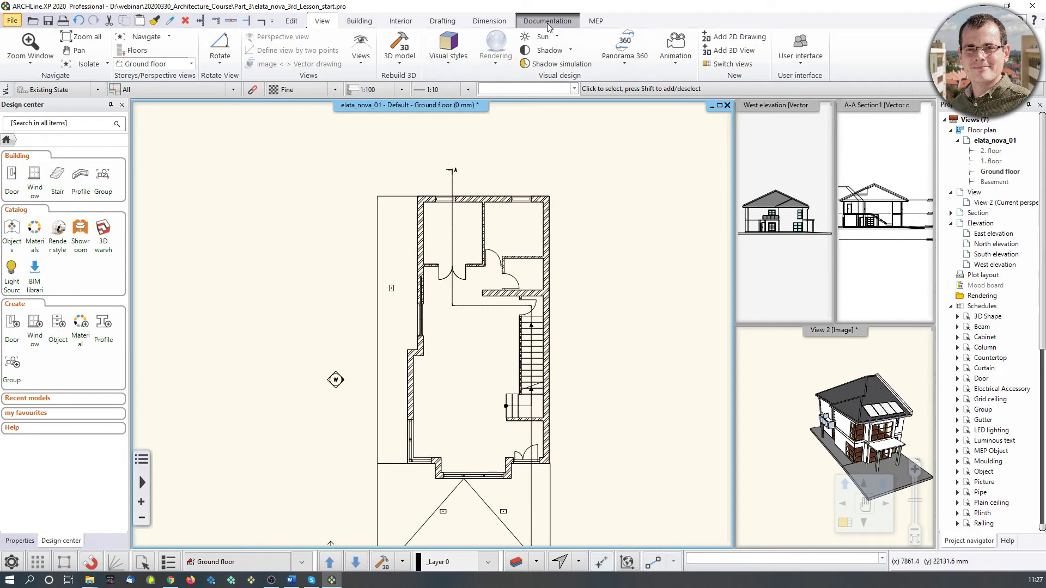
Step: Dimension all ground floor walls with opening, wall endpoint, internal room and overall external dimension chains placed around the house
click(497, 24)
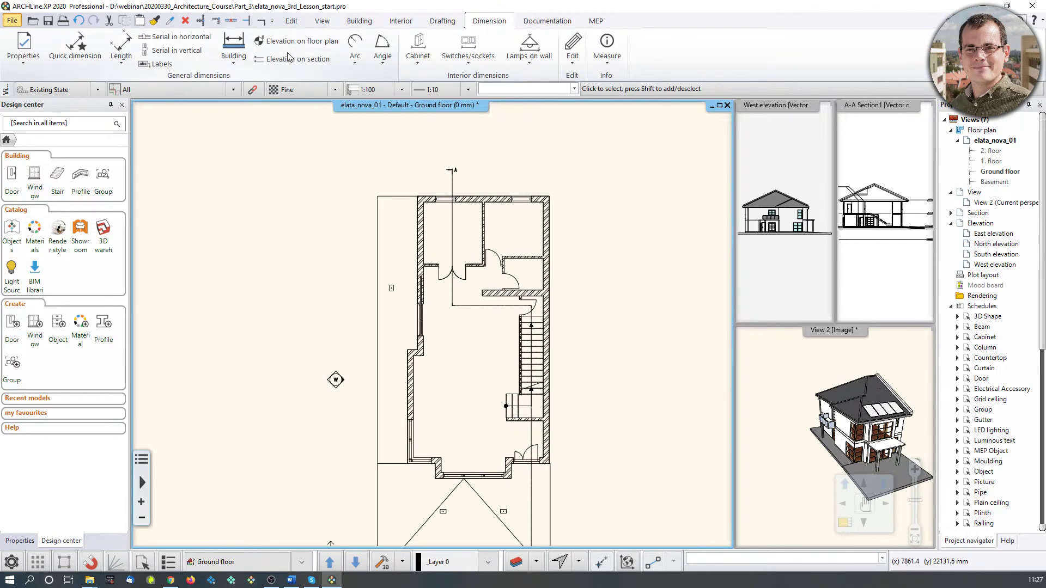
click(234, 62)
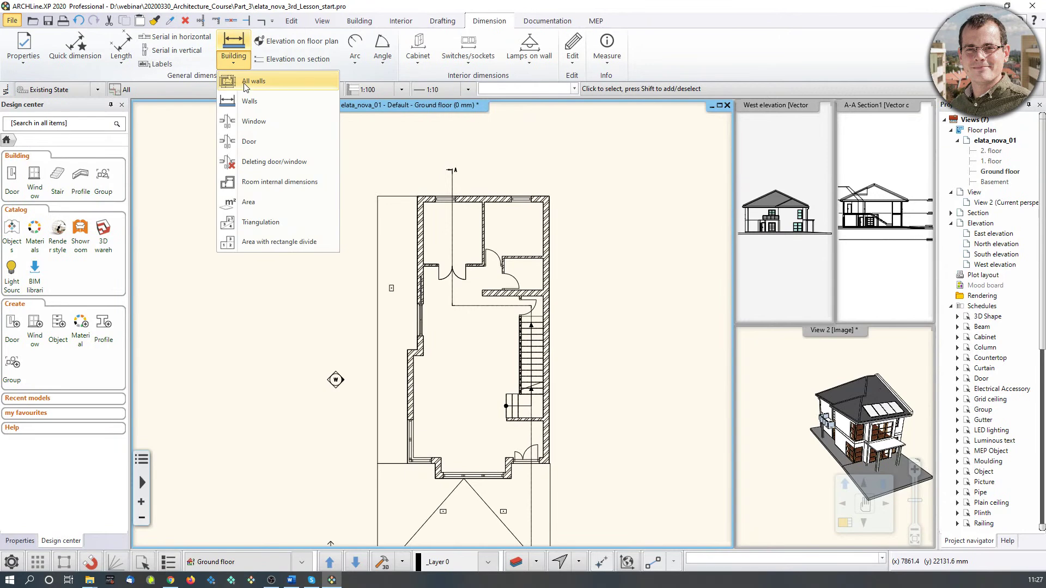
click(245, 82)
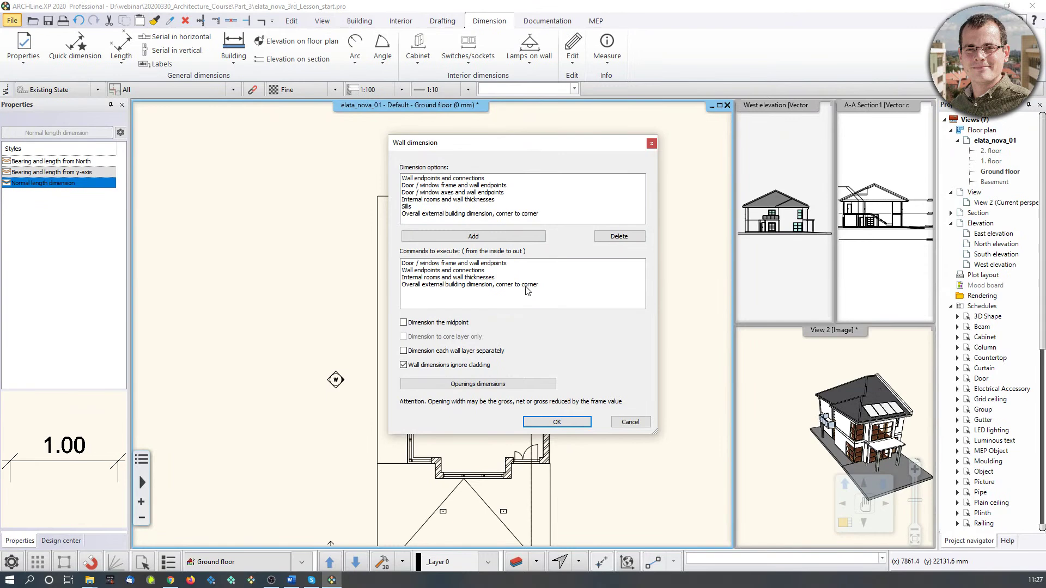
click(557, 422)
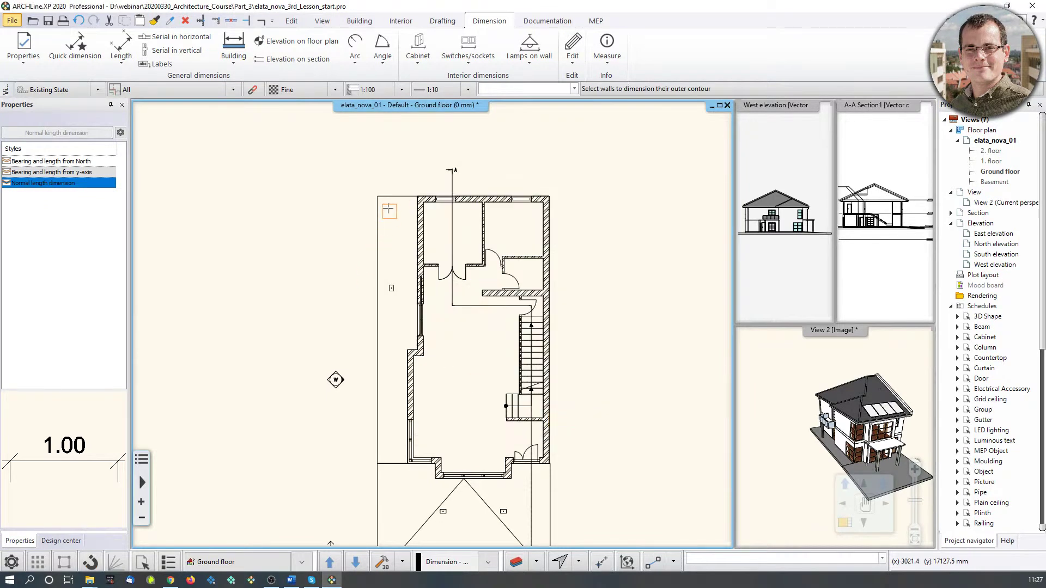
click(393, 166)
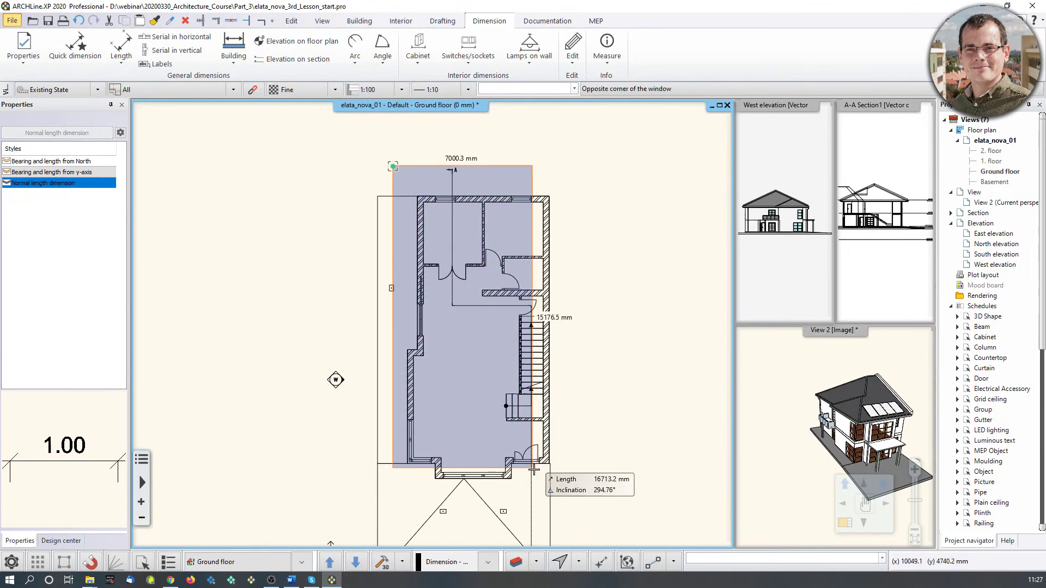
click(574, 482)
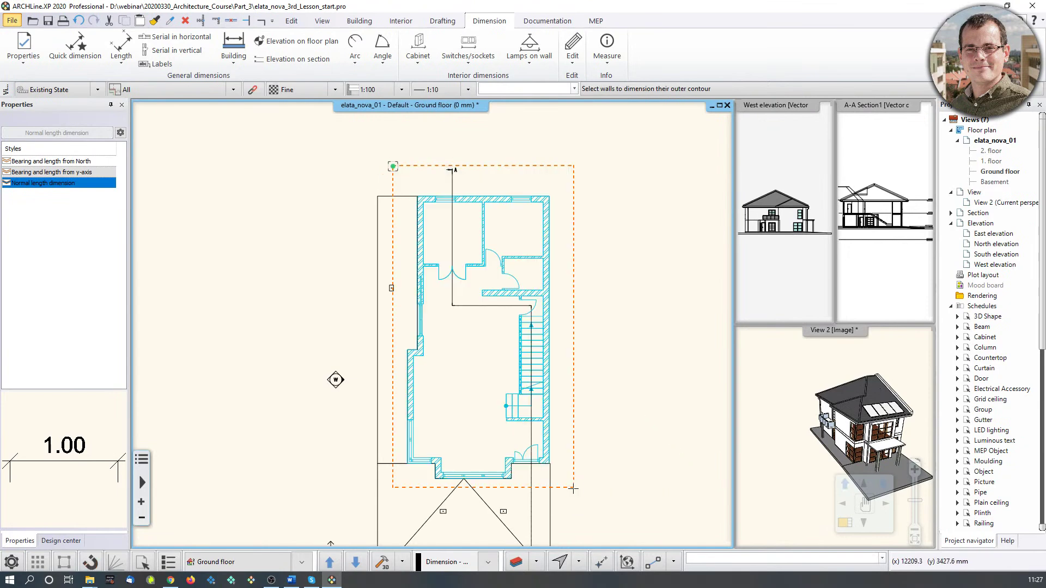
right_click(415, 451)
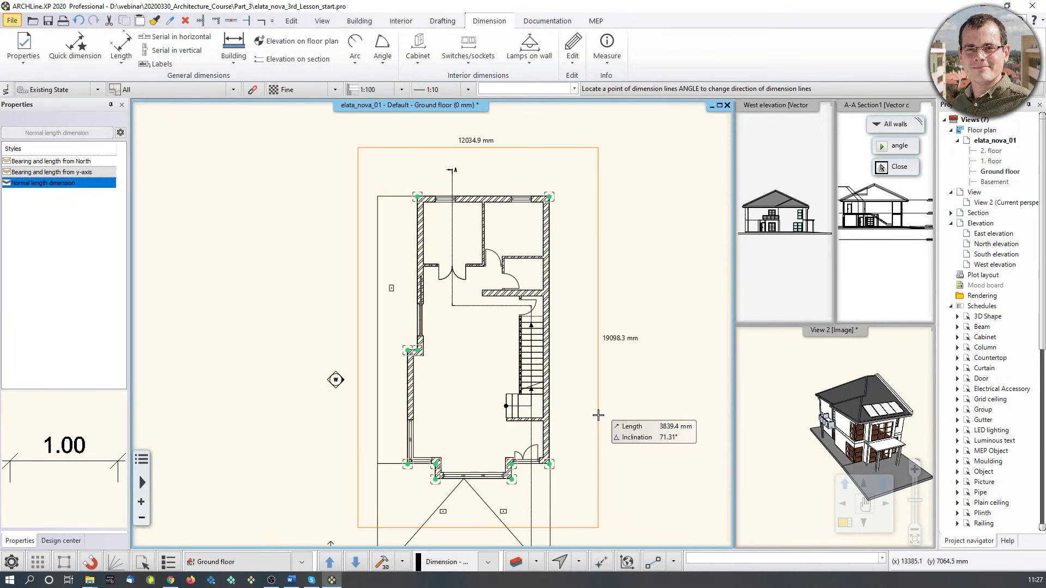
click(600, 414)
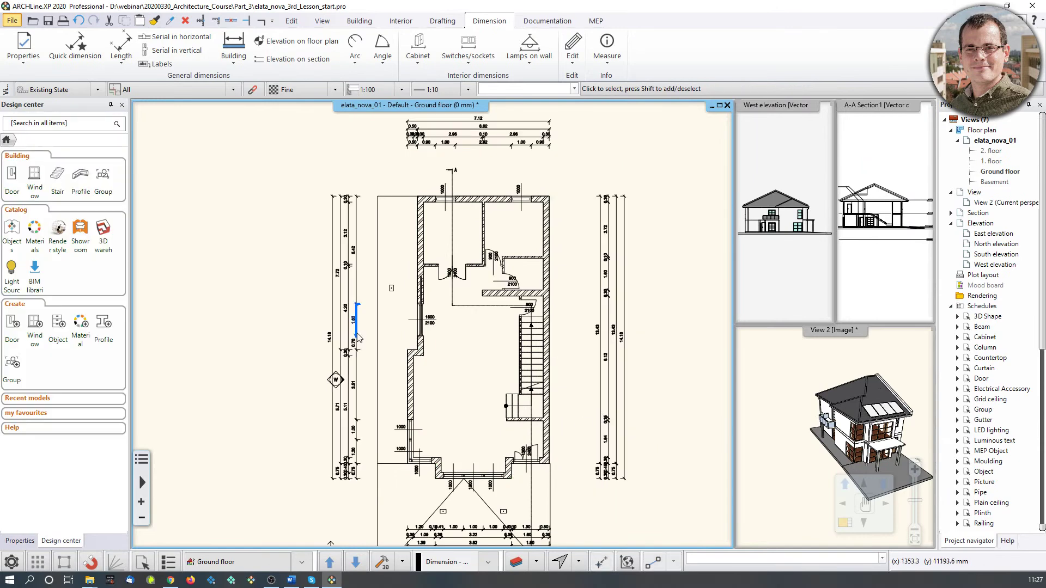
Step: Offset the west elevation line toward the house, between the west dimension chains and the wall, and recreate the elevation view
scroll(372, 405, up, 5)
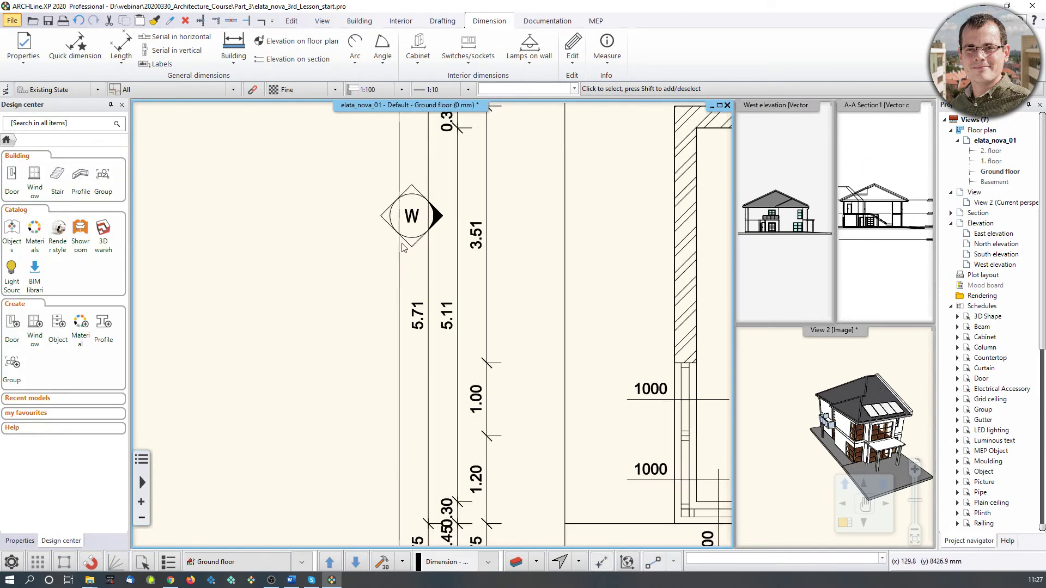
click(409, 226)
click(412, 214)
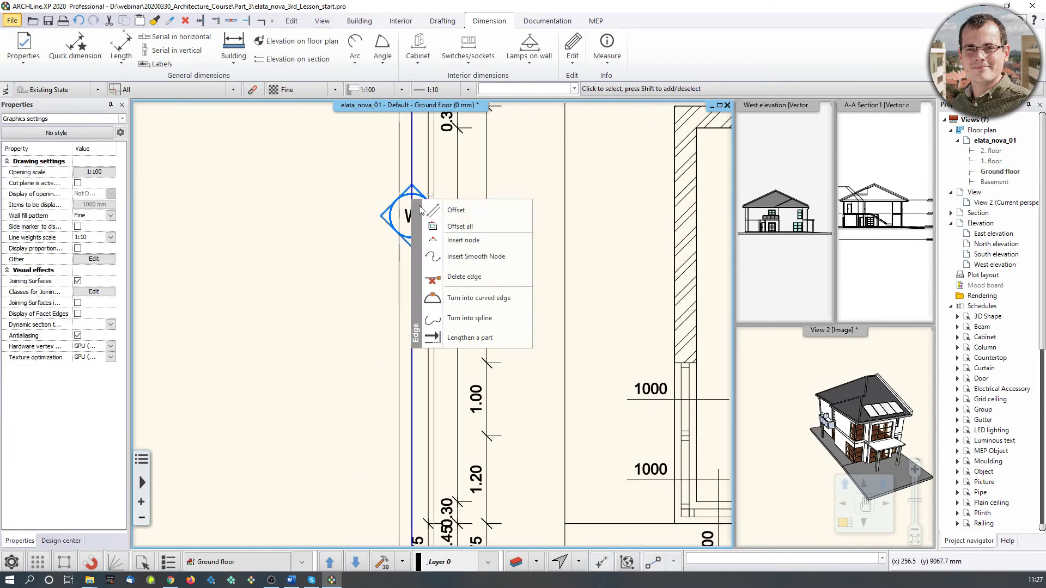
click(541, 247)
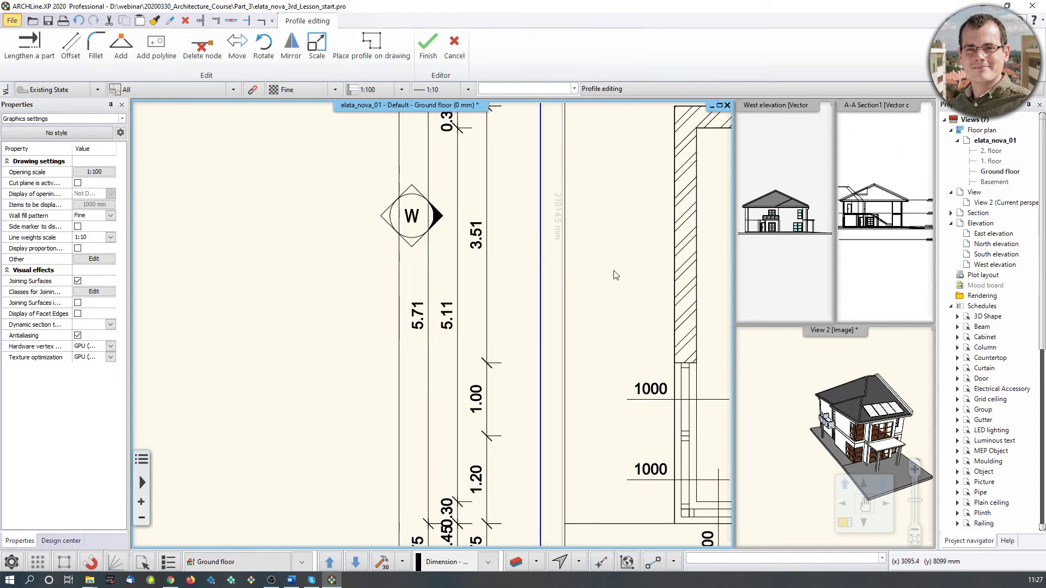
key(Return)
click(505, 314)
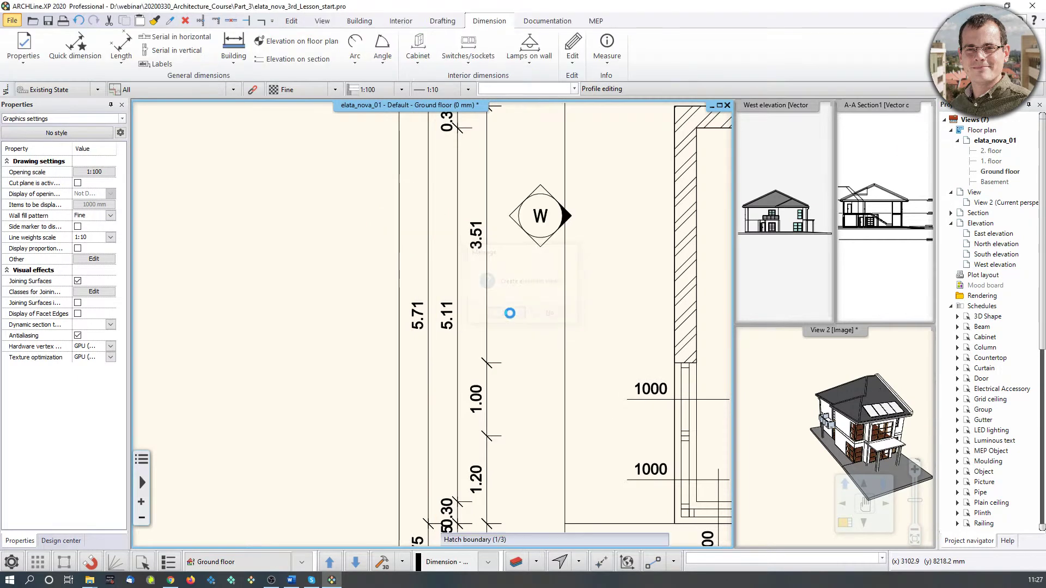
middle_drag(636, 249, 608, 340)
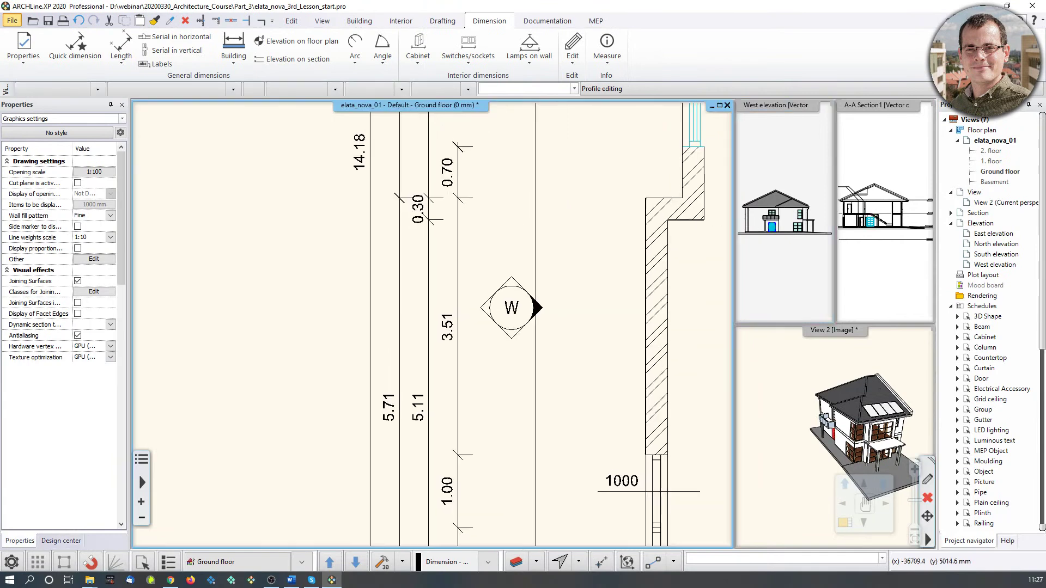
scroll(493, 298, down, 6)
middle_drag(481, 281, 408, 313)
click(318, 284)
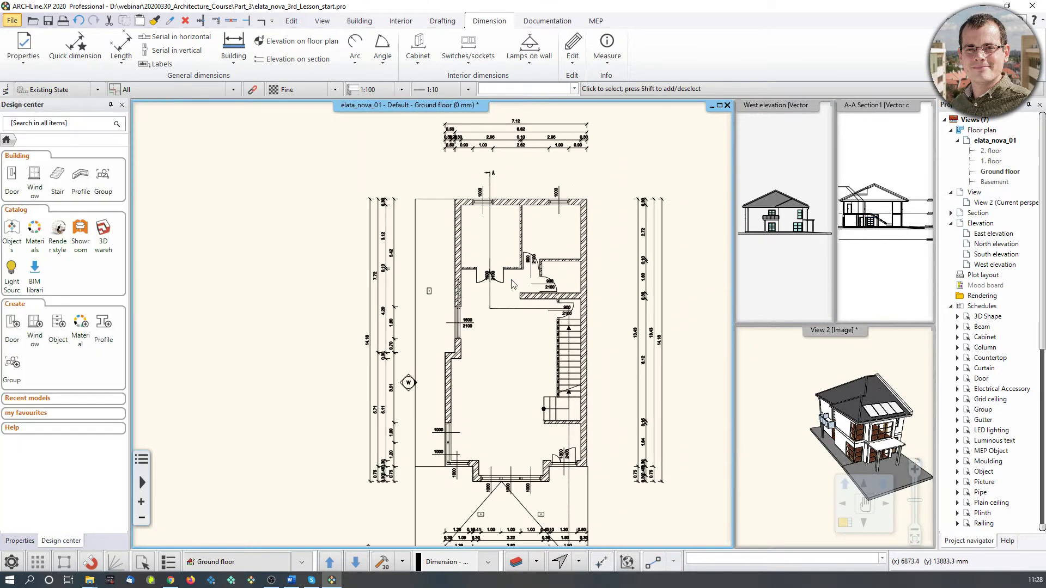
Step: Examine the door and window size labels and the dimension chains around the ground floor's upper rooms
scroll(510, 272, up, 5)
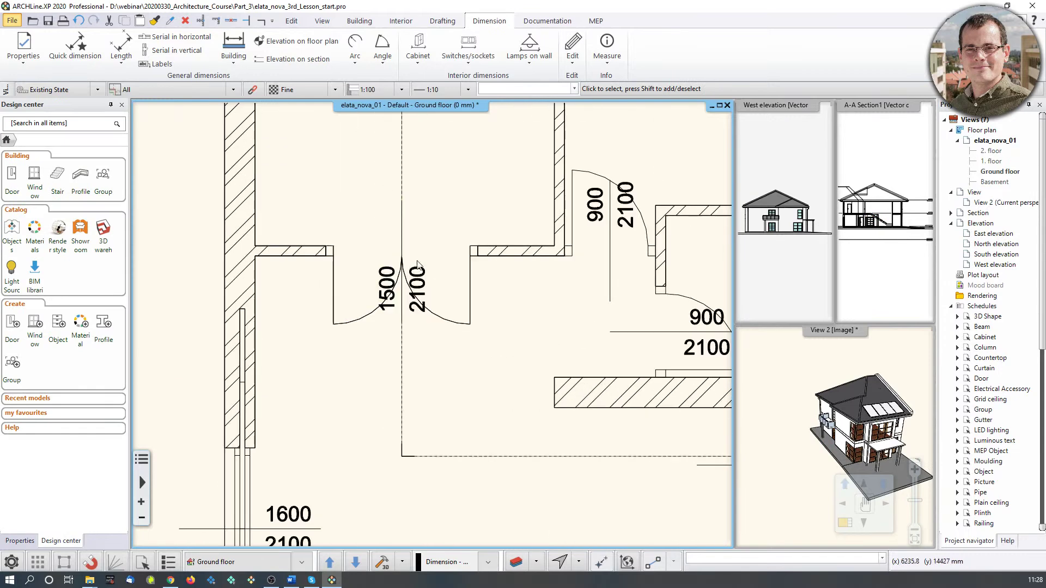
middle_drag(583, 245, 531, 390)
middle_drag(572, 204, 516, 423)
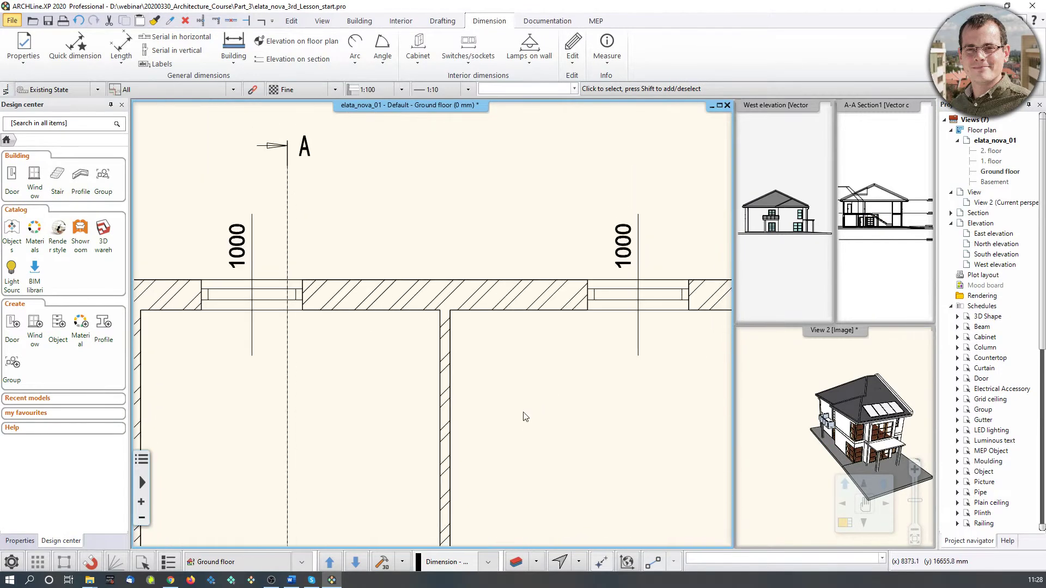
middle_drag(597, 402, 637, 197)
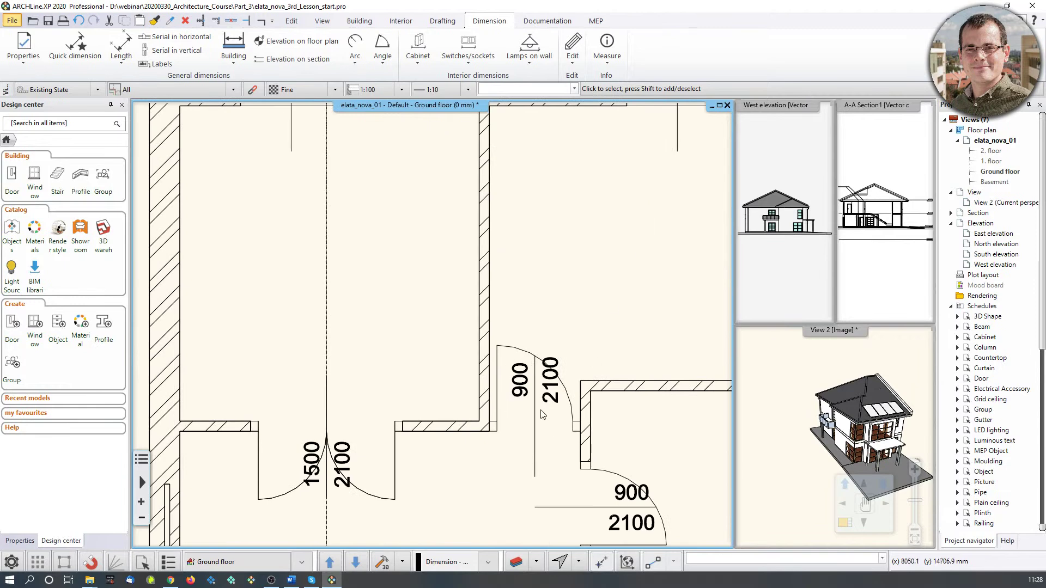
scroll(550, 327, down, 5)
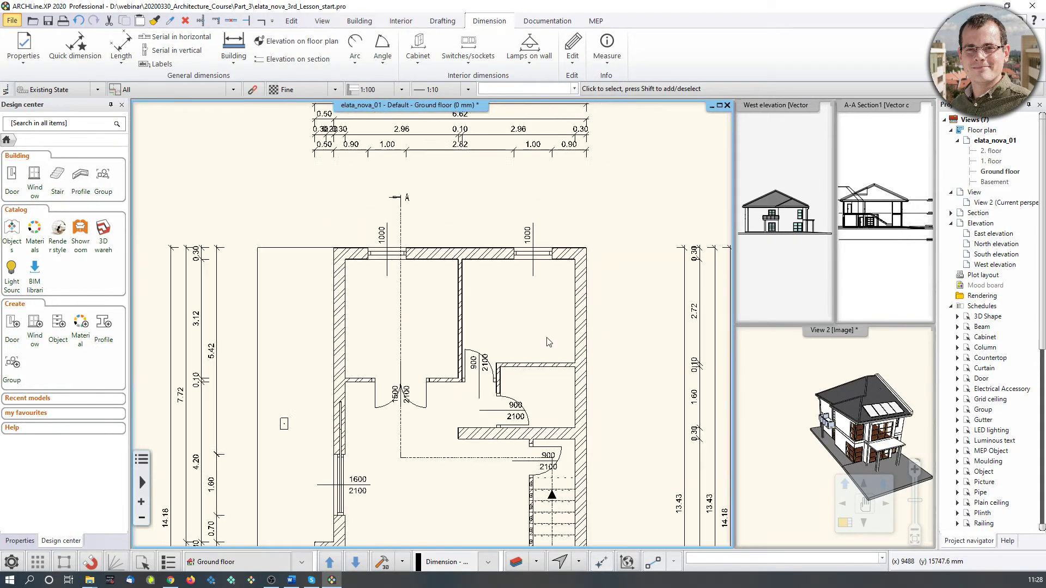
scroll(544, 337, down, 1)
middle_drag(518, 288, 478, 350)
scroll(512, 198, up, 3)
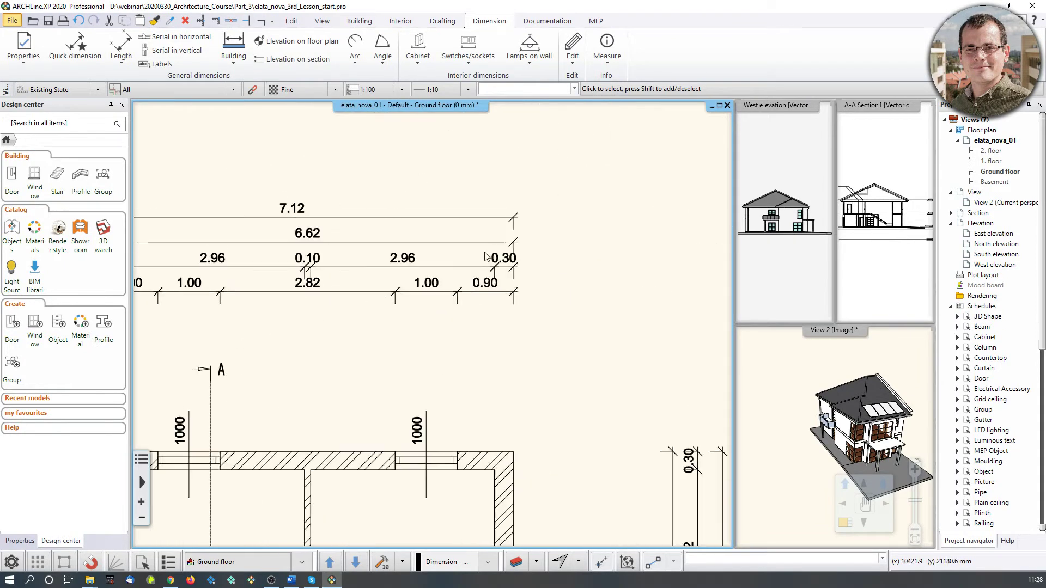
Step: Try a 400 mm distance between the upper-right room's 1000 mm window and the adjacent wall, and undo the change
click(480, 289)
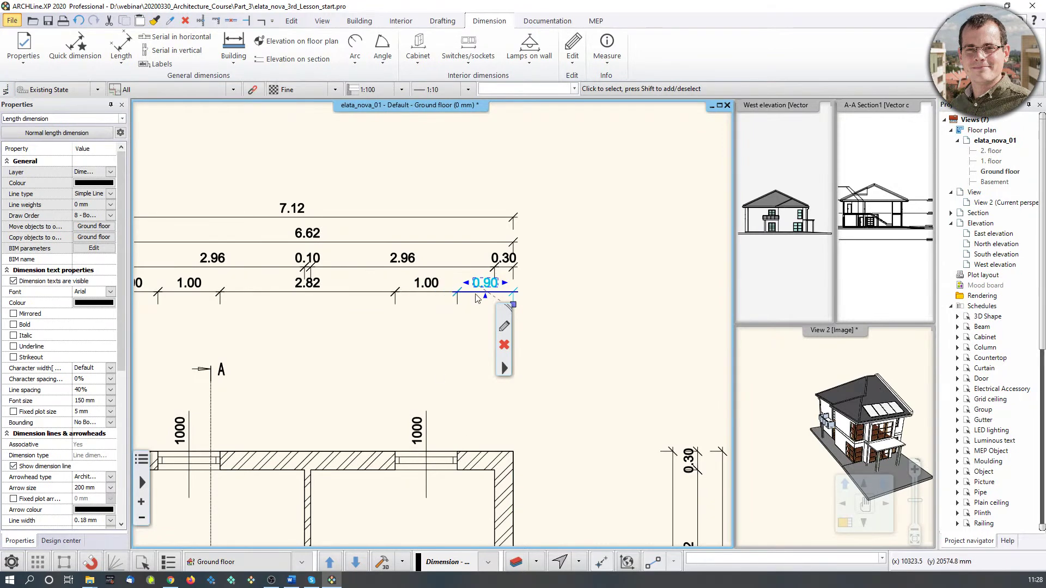
scroll(476, 299, up, 1)
scroll(476, 299, up, 1)
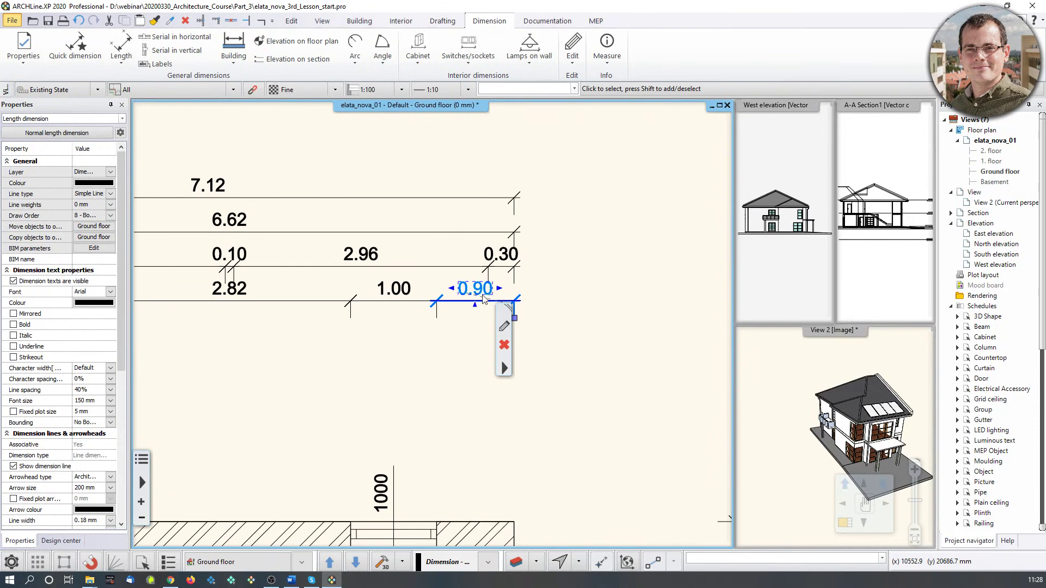
middle_drag(418, 540, 428, 412)
click(428, 412)
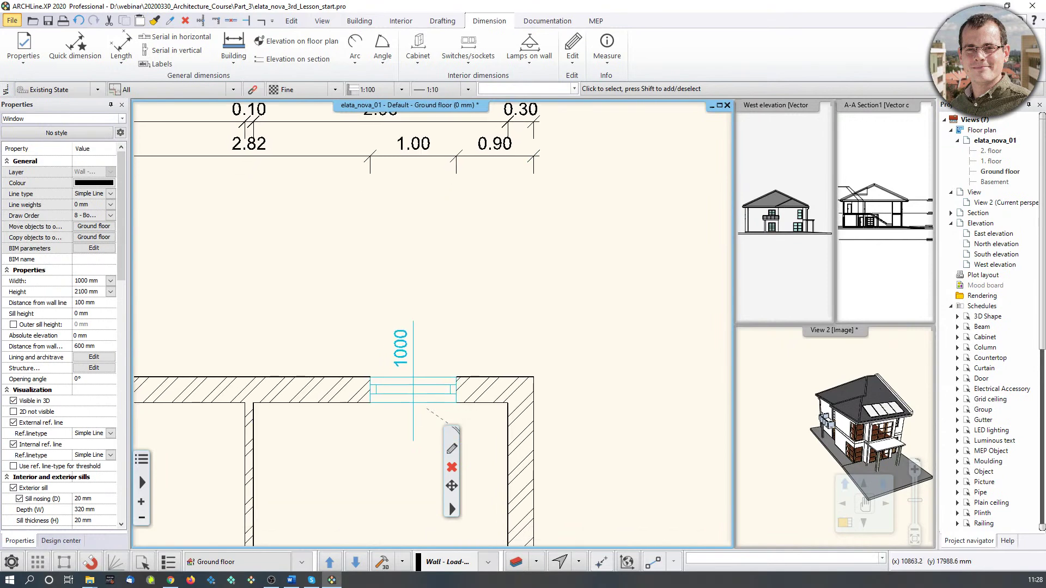
middle_drag(459, 451, 476, 418)
click(490, 400)
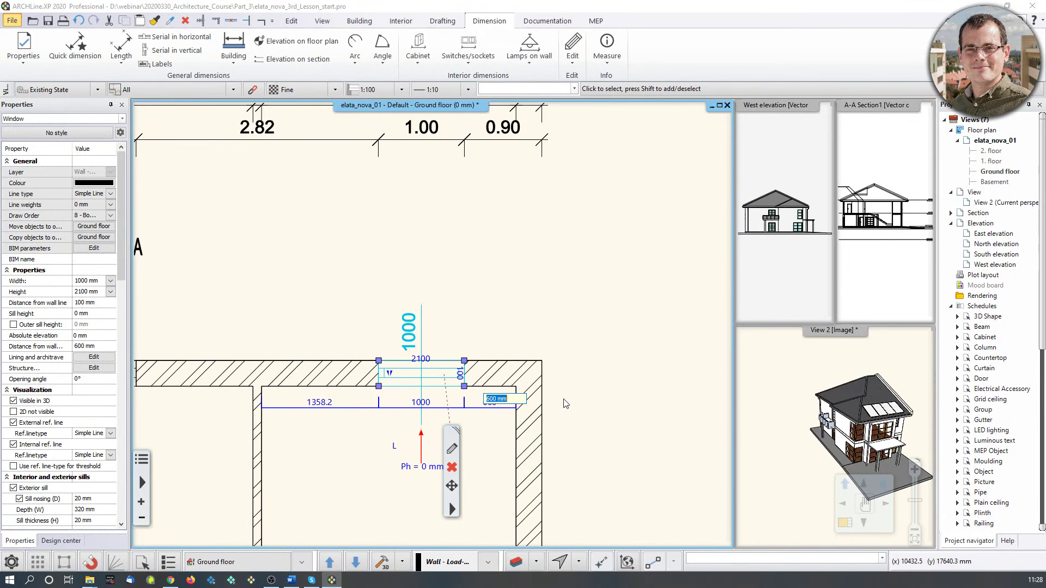
text(400)
key(Return)
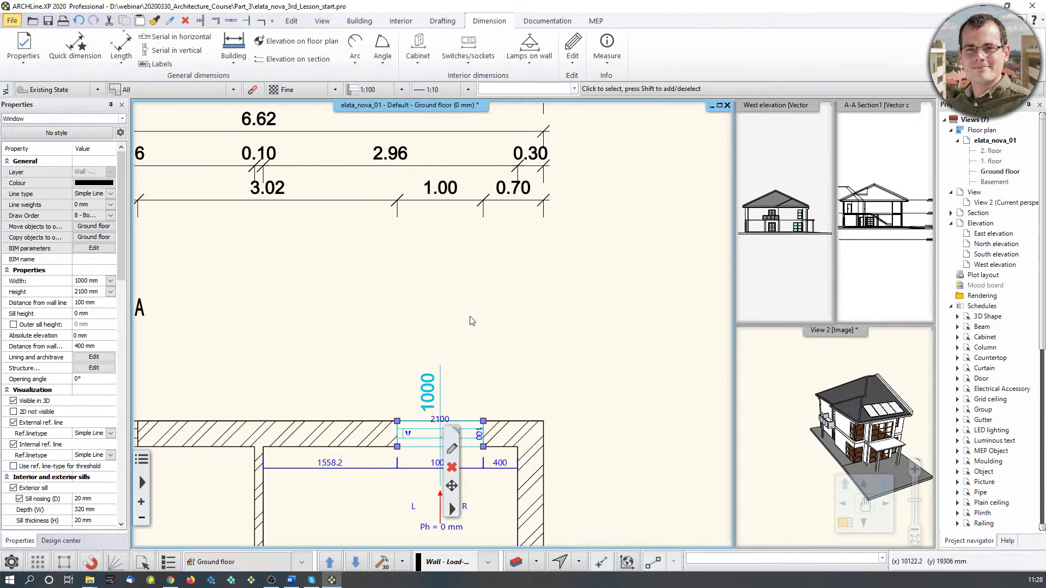
key(ctrl+z)
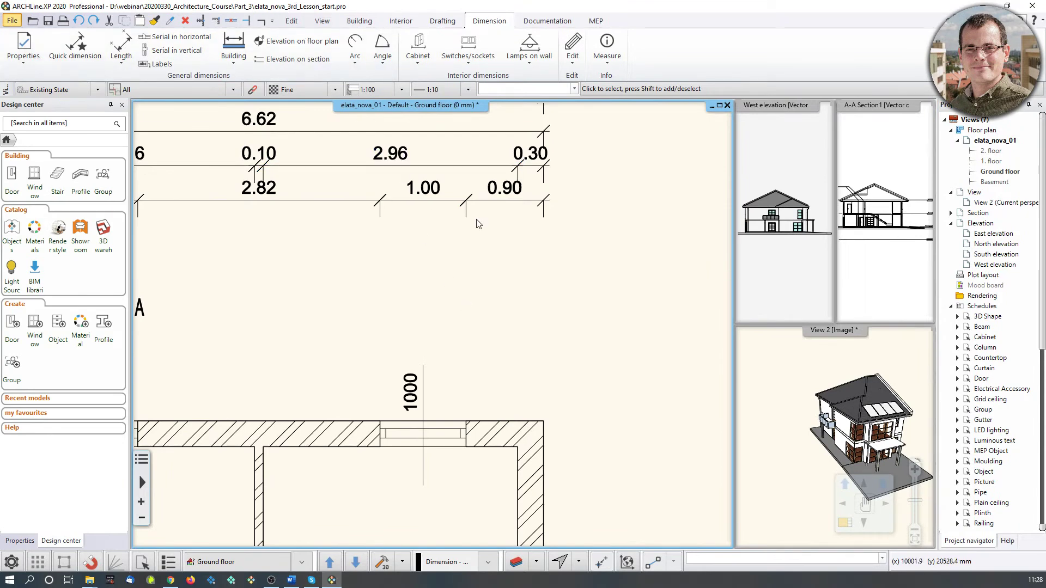
Step: Review the length dimension properties, including the available measurement units, without changing them
scroll(550, 314, down, 3)
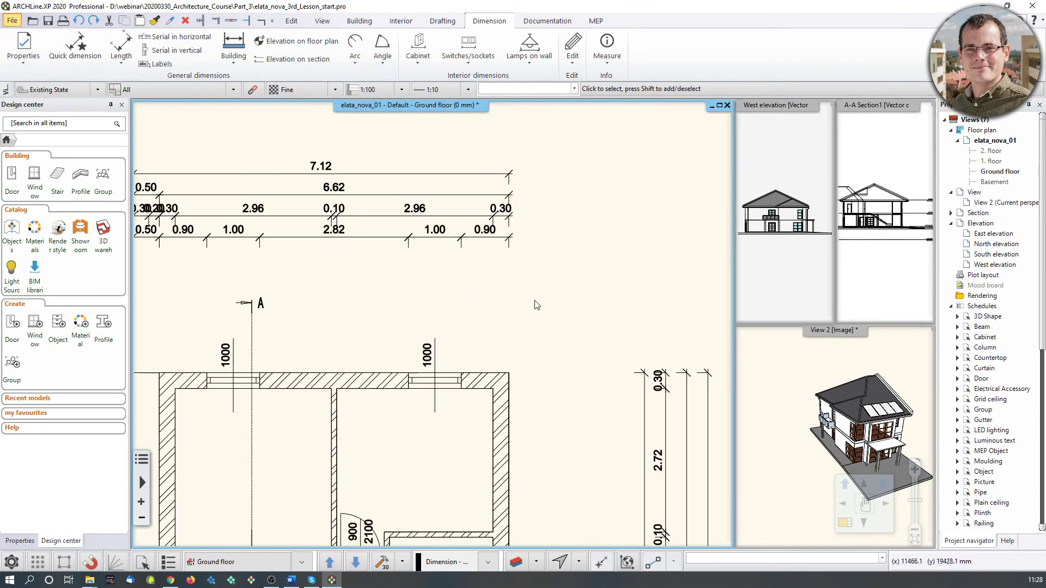
scroll(531, 302, down, 2)
middle_drag(474, 267, 476, 273)
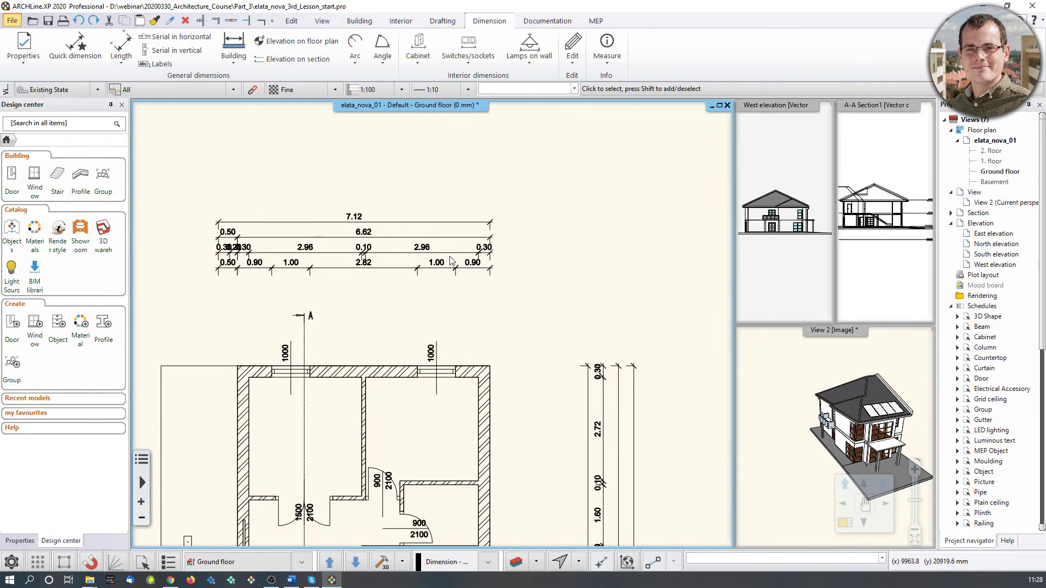
scroll(472, 273, up, 2)
scroll(452, 308, up, 3)
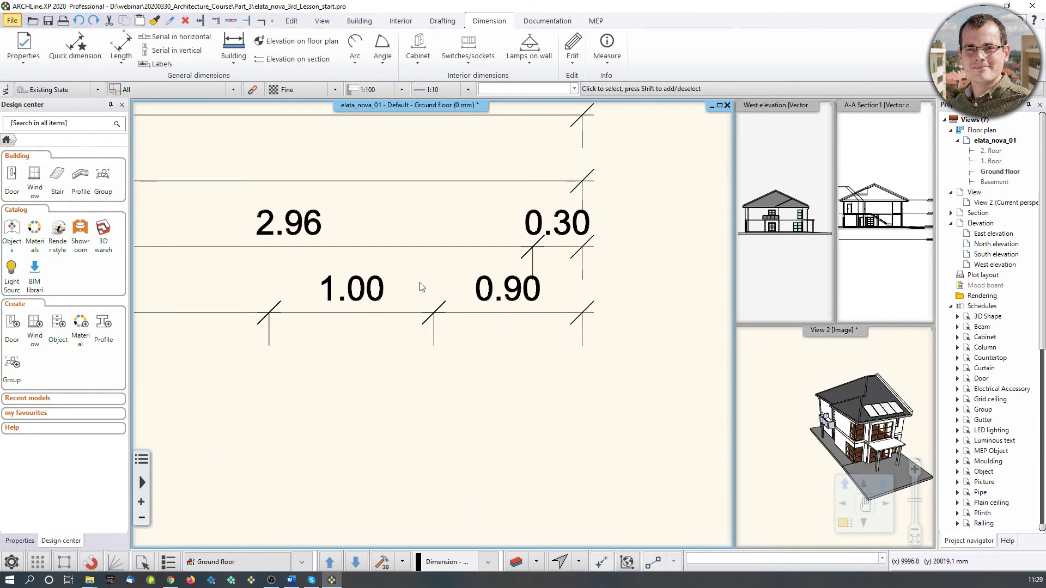
click(25, 53)
click(38, 86)
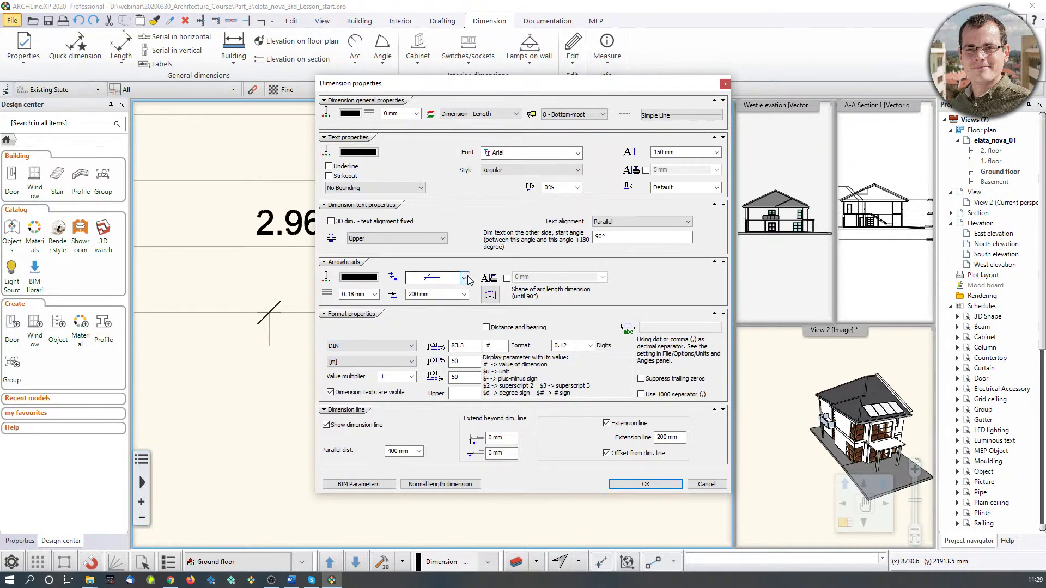
click(412, 362)
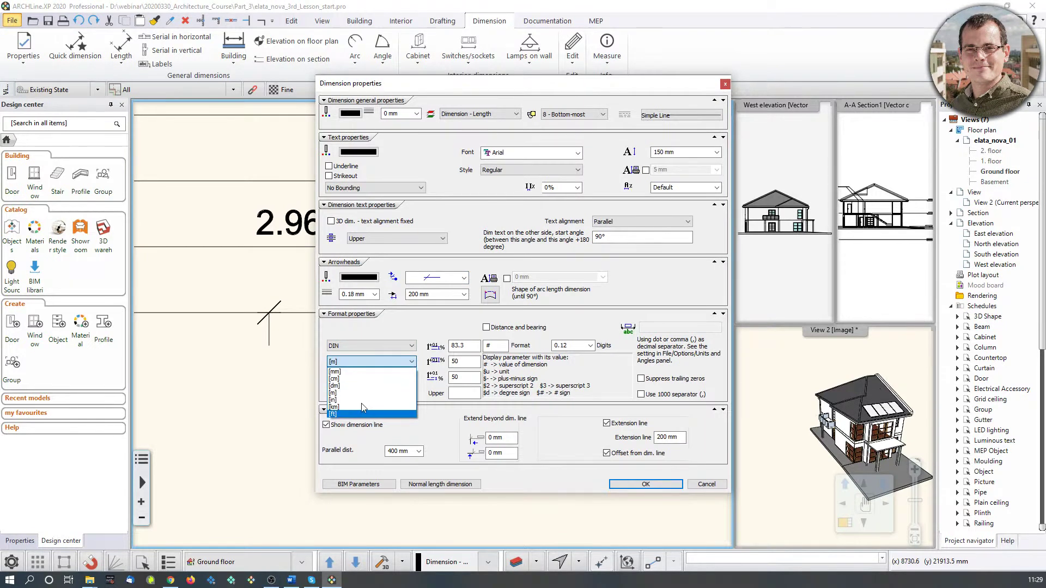
click(441, 326)
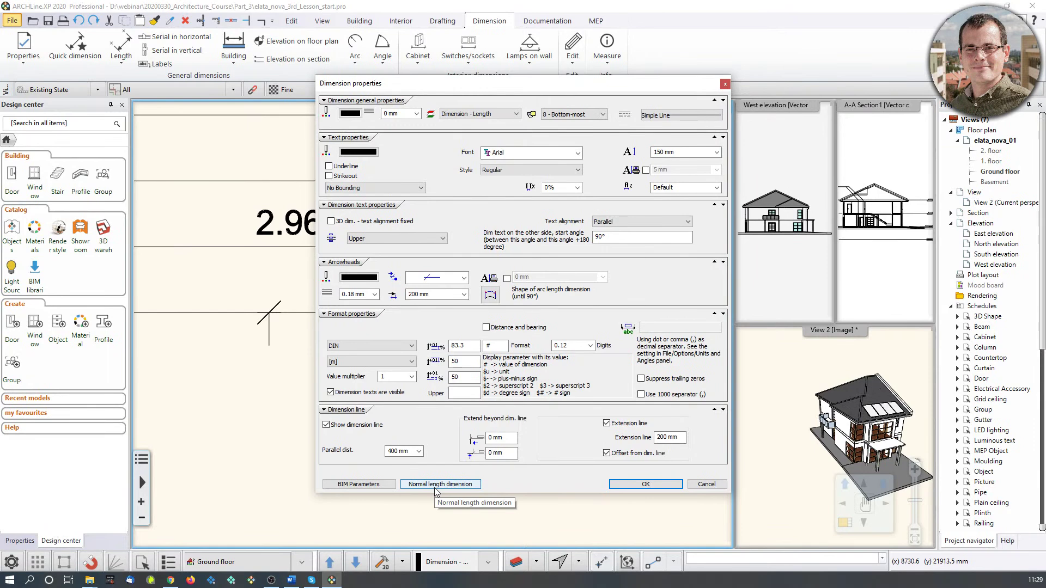
click(707, 484)
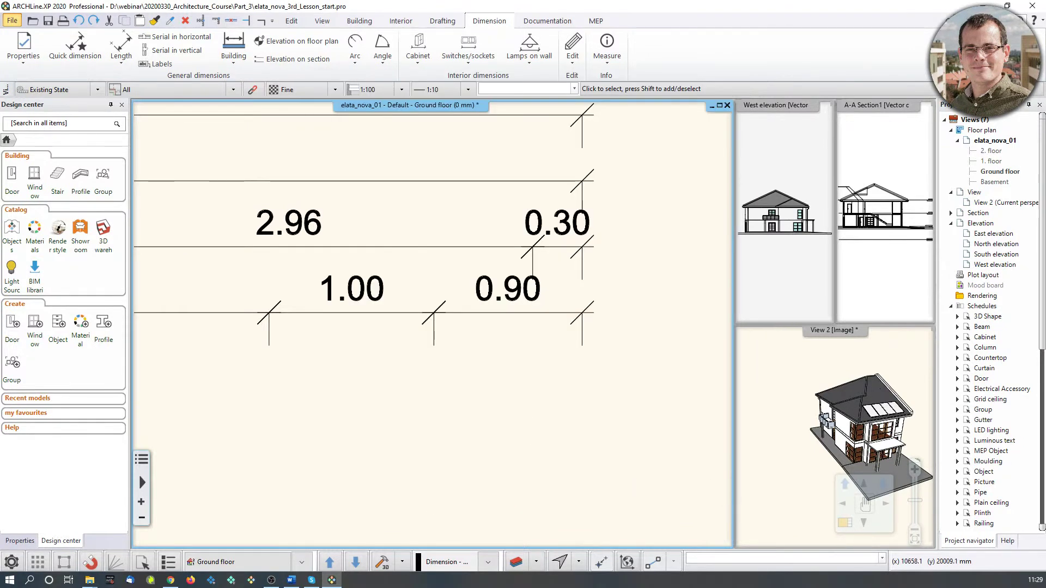
Step: Create a Bedroom-style room from the enclosing walls in the ground floor's upper-right room
scroll(527, 398, down, 5)
scroll(575, 336, down, 3)
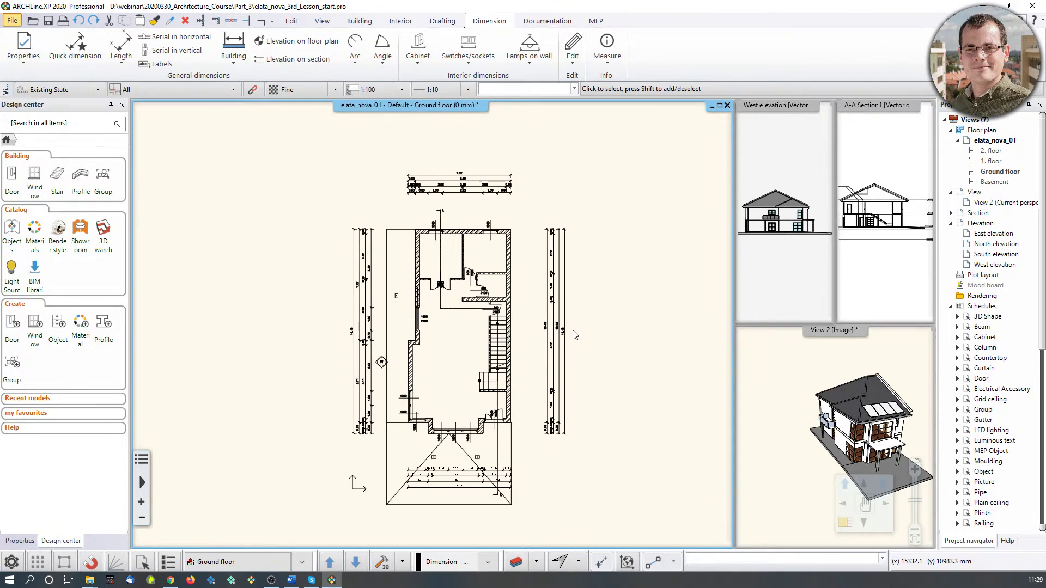
scroll(469, 245, up, 5)
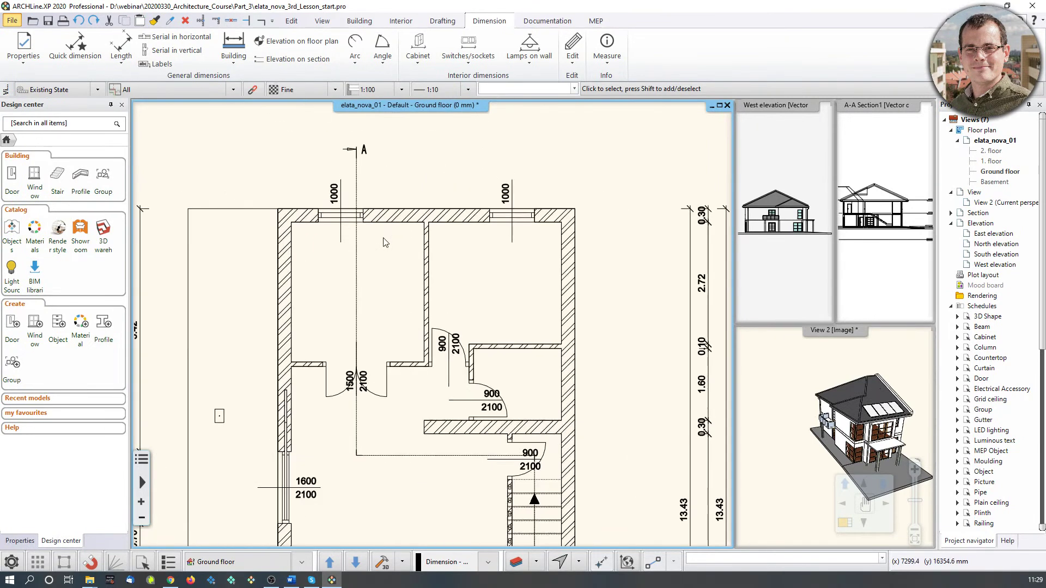
click(360, 20)
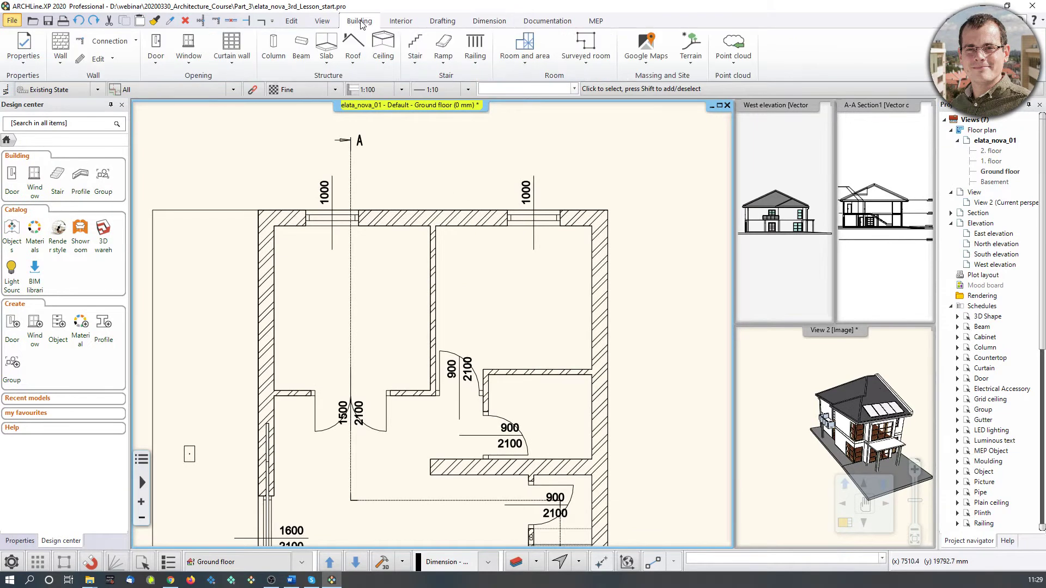
click(538, 62)
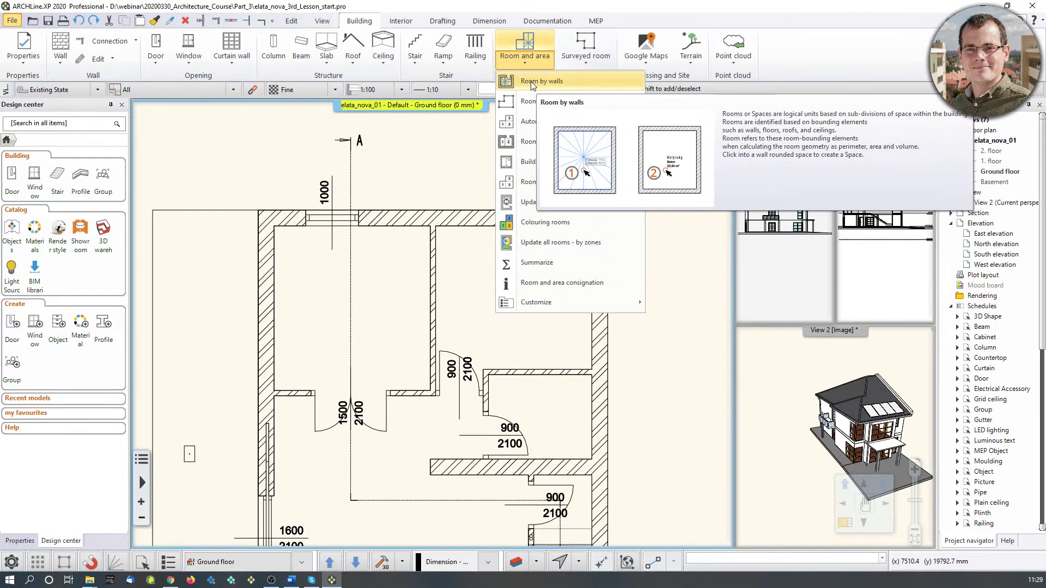
click(532, 83)
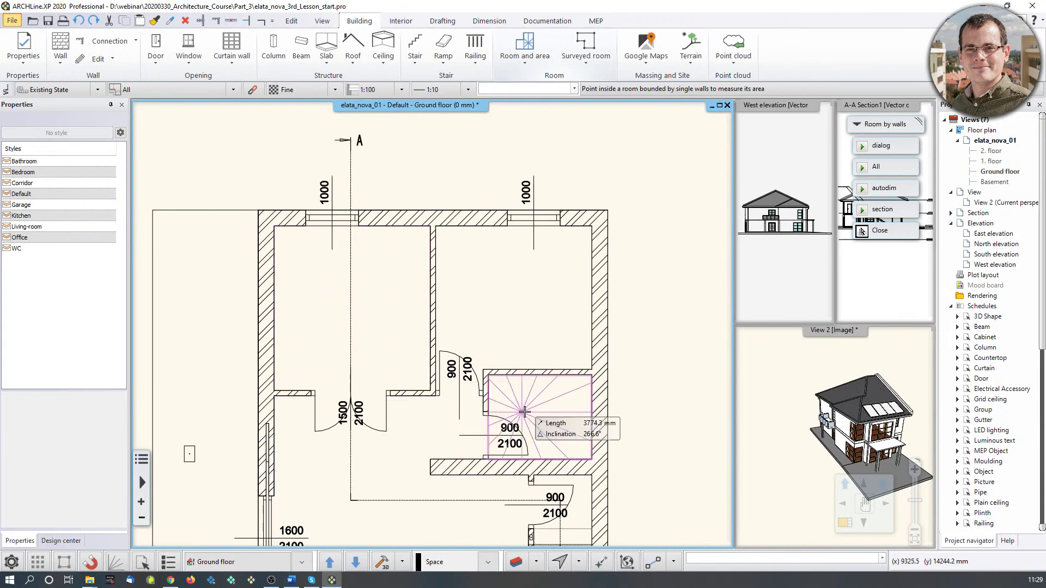
scroll(443, 462, down, 2)
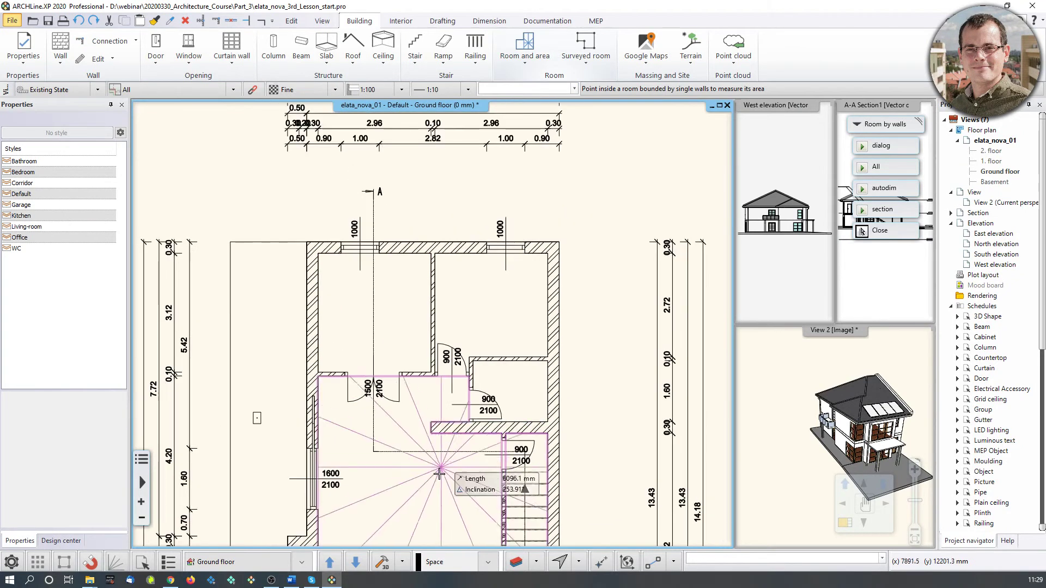
scroll(442, 462, up, 2)
scroll(396, 404, down, 2)
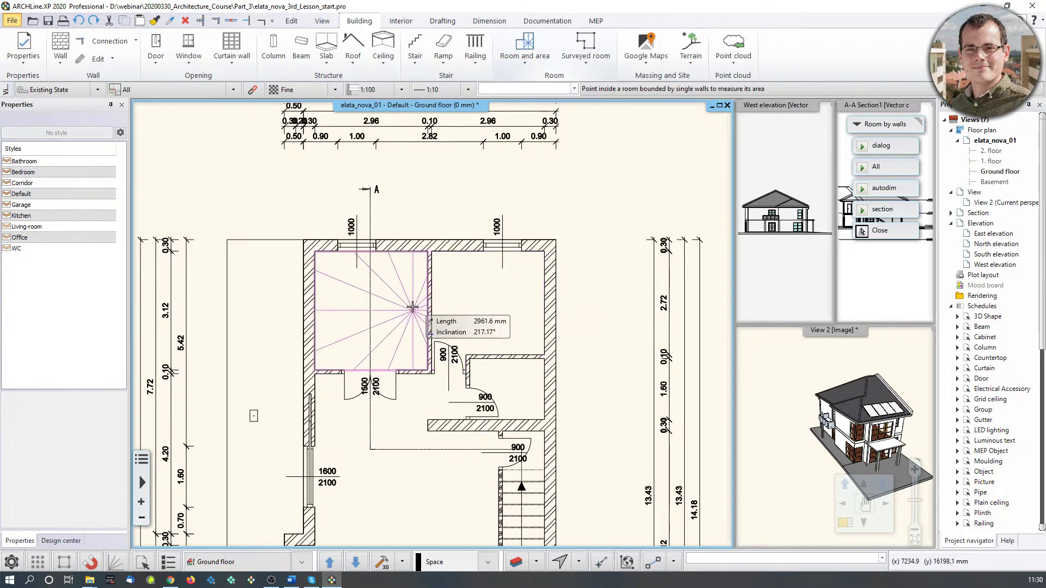
click(29, 172)
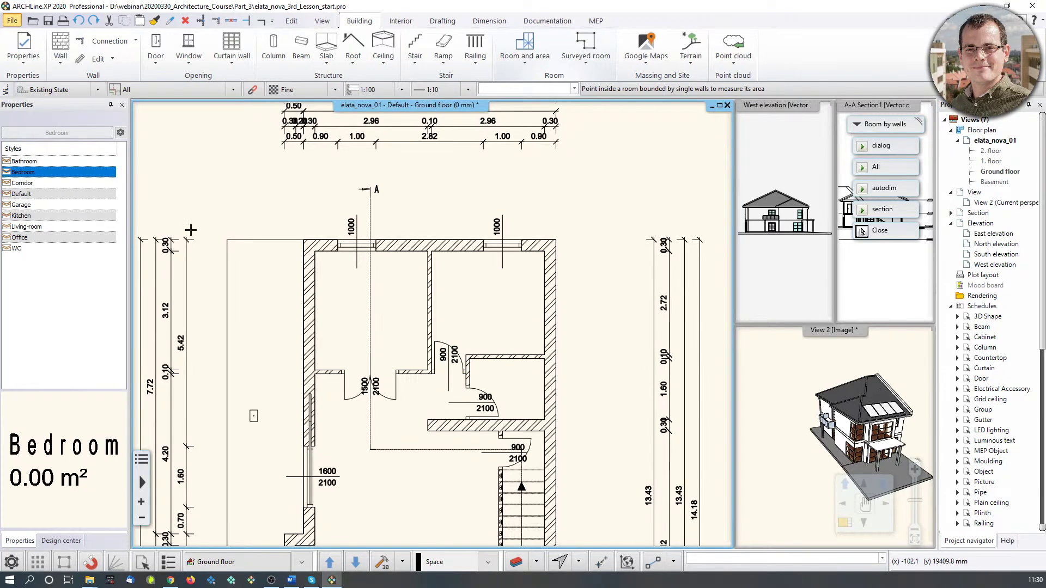
click(469, 306)
scroll(474, 321, up, 3)
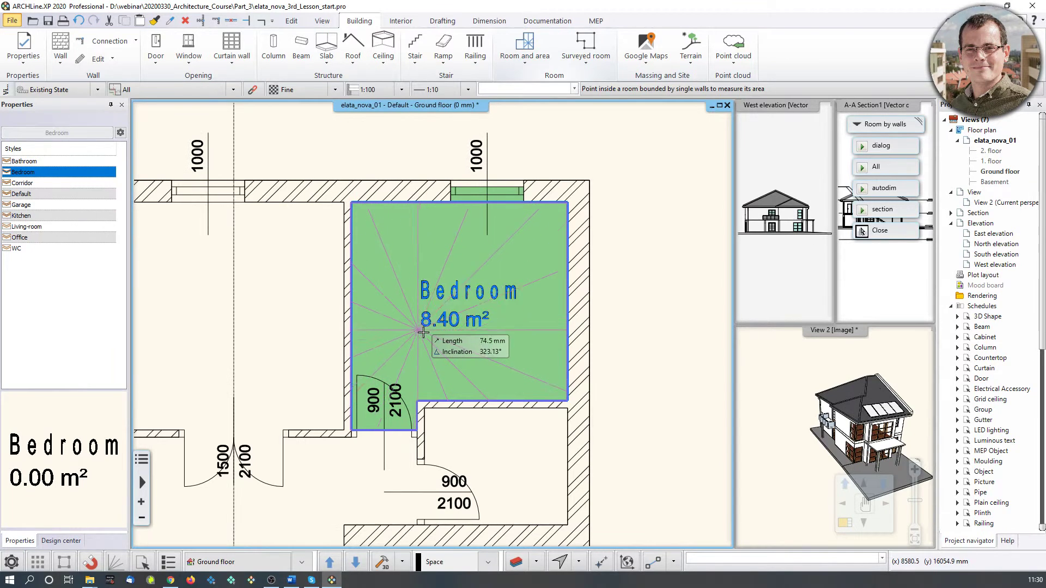
scroll(457, 341, down, 3)
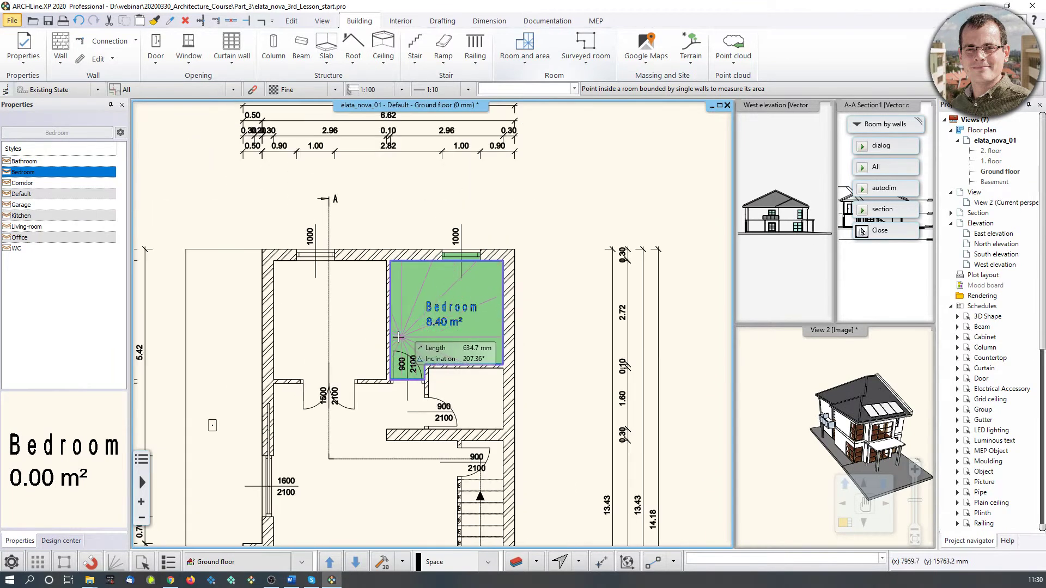
Step: Create an Office-style room from the enclosing walls in the ground floor's upper-left room
click(34, 161)
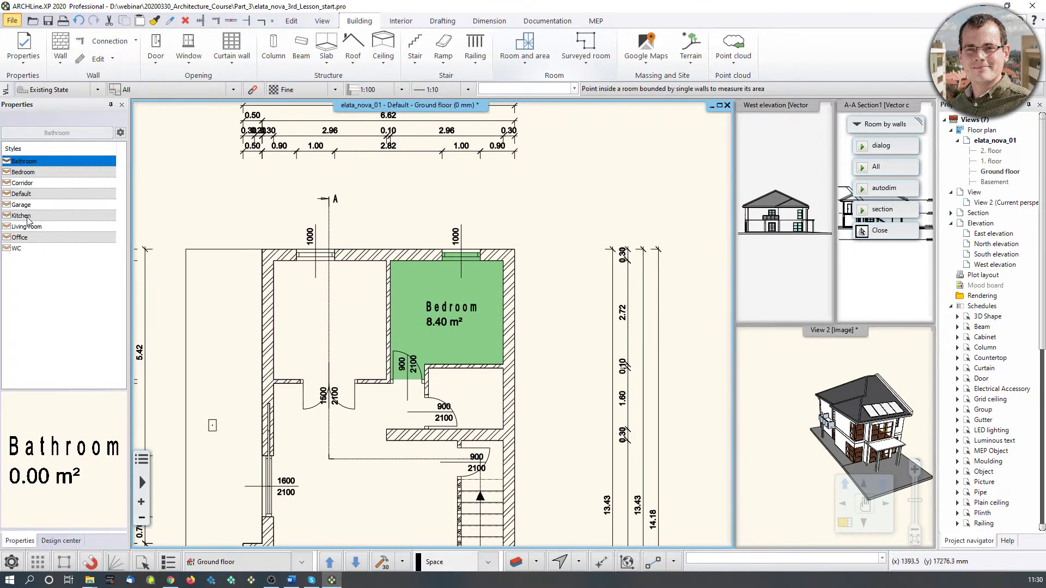
click(22, 237)
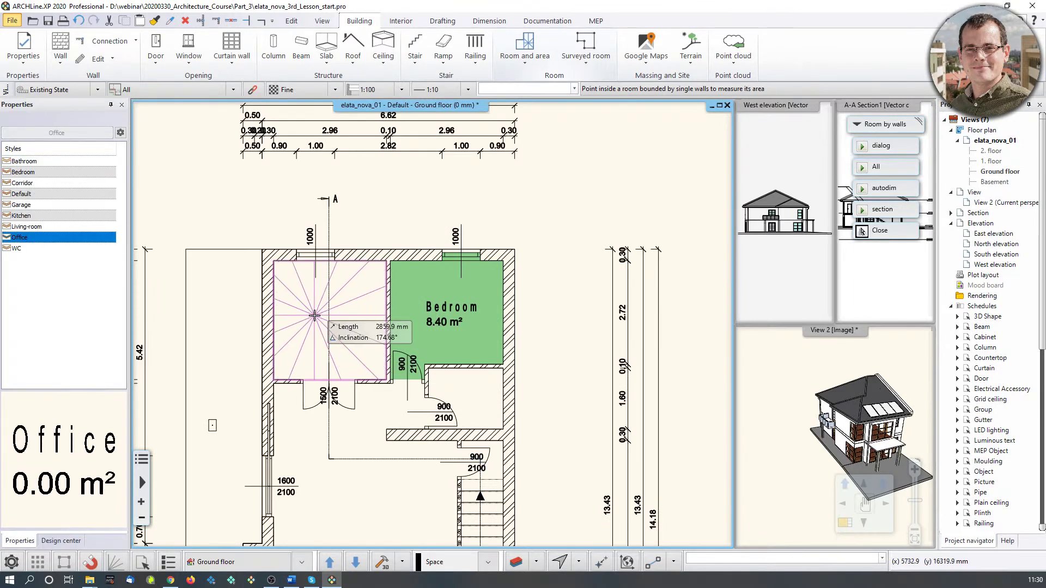
click(360, 354)
Step: Create a WC-style room in the small enclosed room below the bedroom and finish placing rooms by walls
click(17, 249)
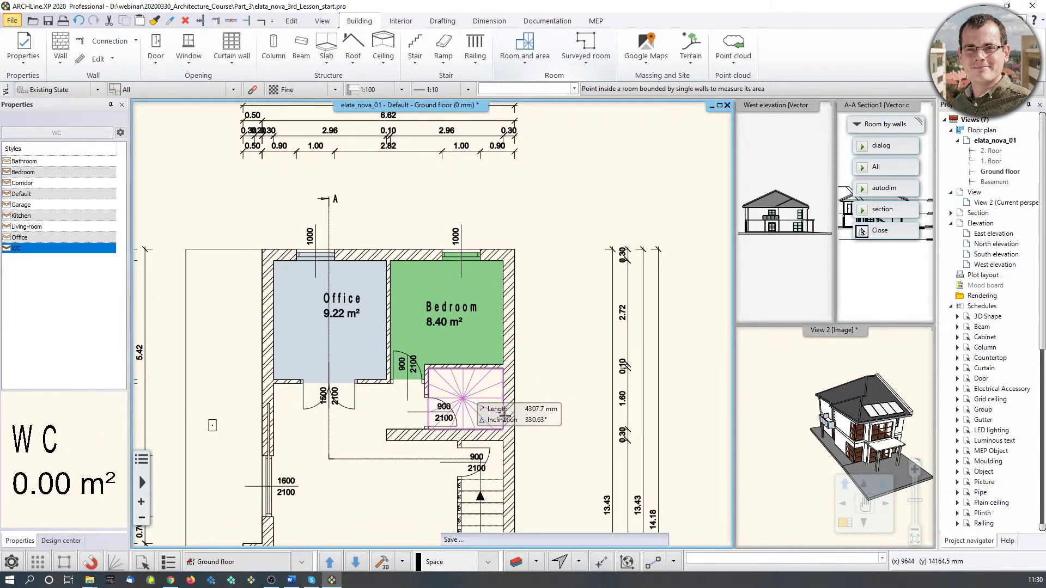
scroll(469, 414, up, 2)
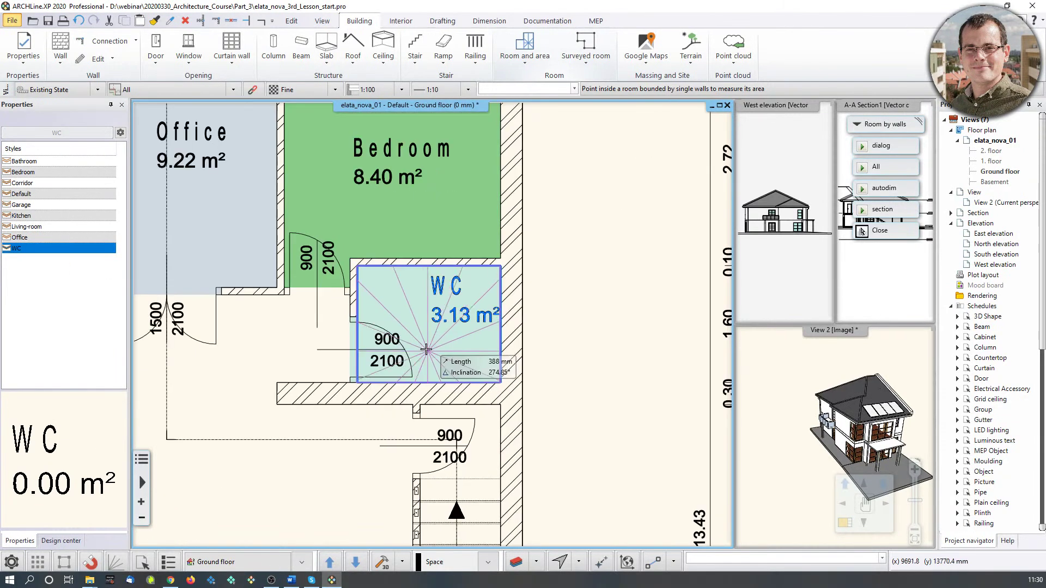
click(478, 353)
scroll(446, 352, down, 3)
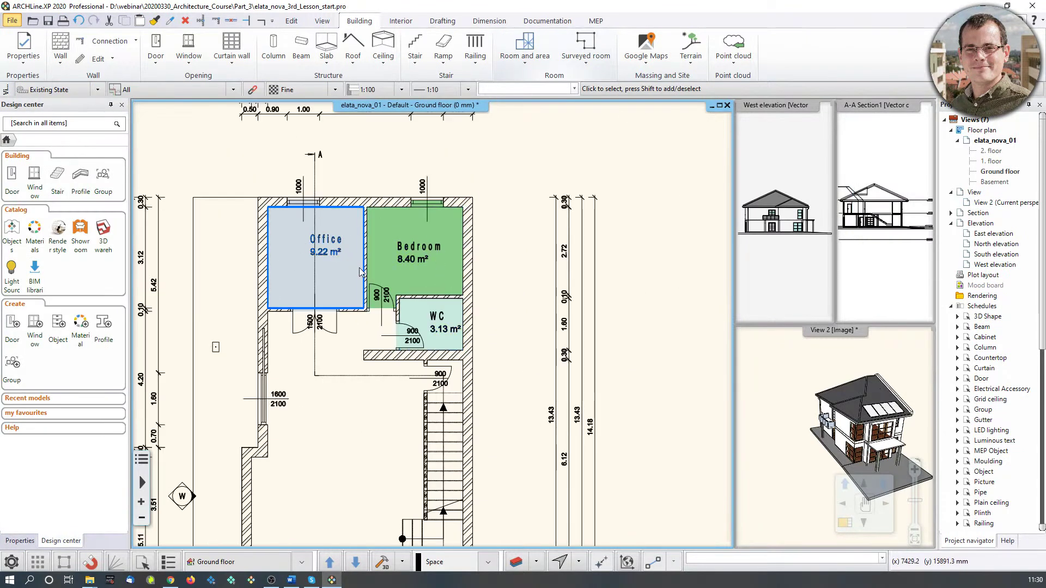
scroll(371, 305, down, 3)
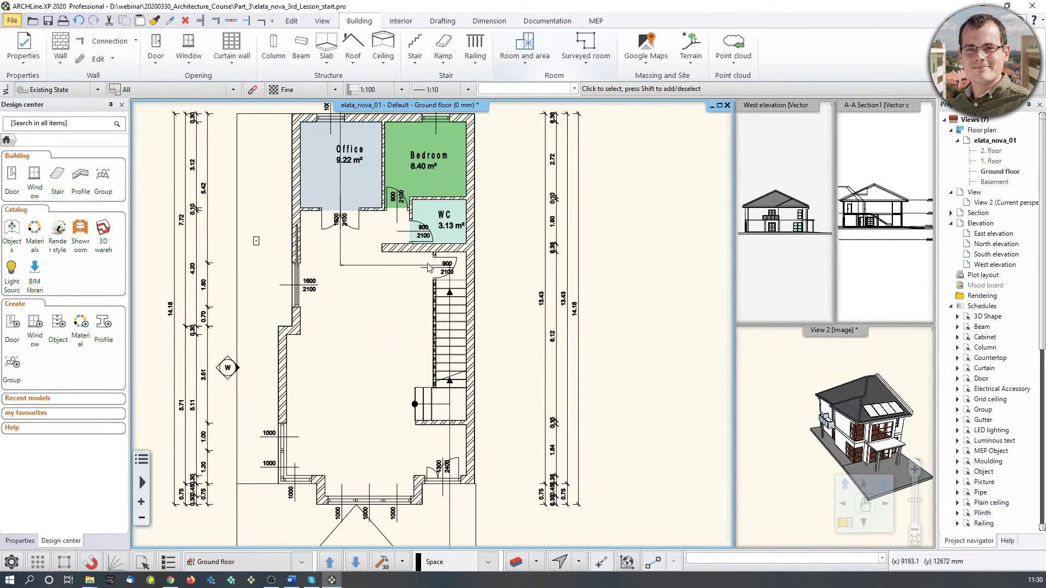
Step: Outline a Kitchen-style room by polygon from the office's lower-left outer corner, along the WC and thick wall, to the stair wall
click(524, 45)
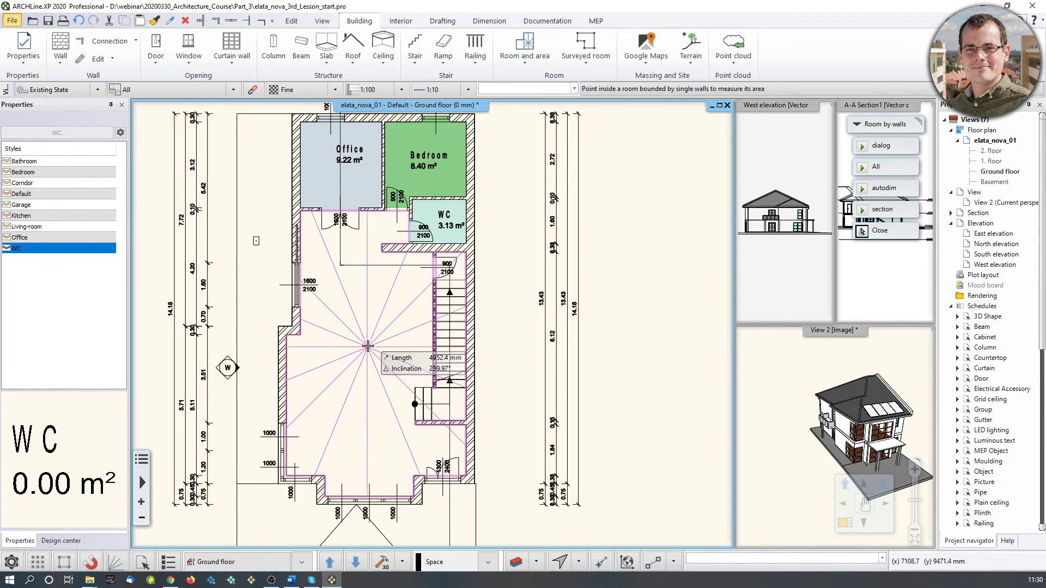
click(21, 216)
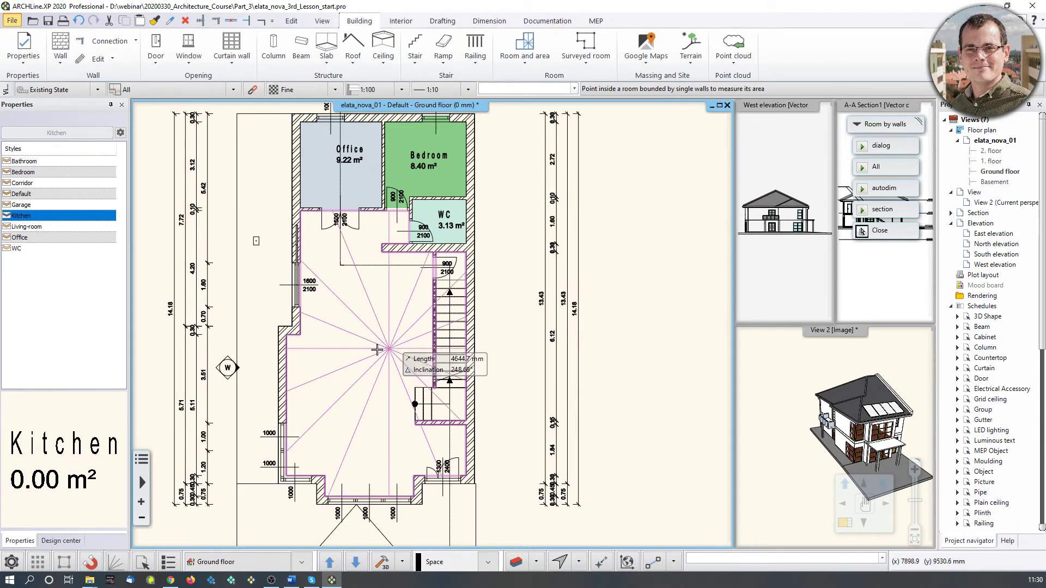
key(Escape)
click(525, 48)
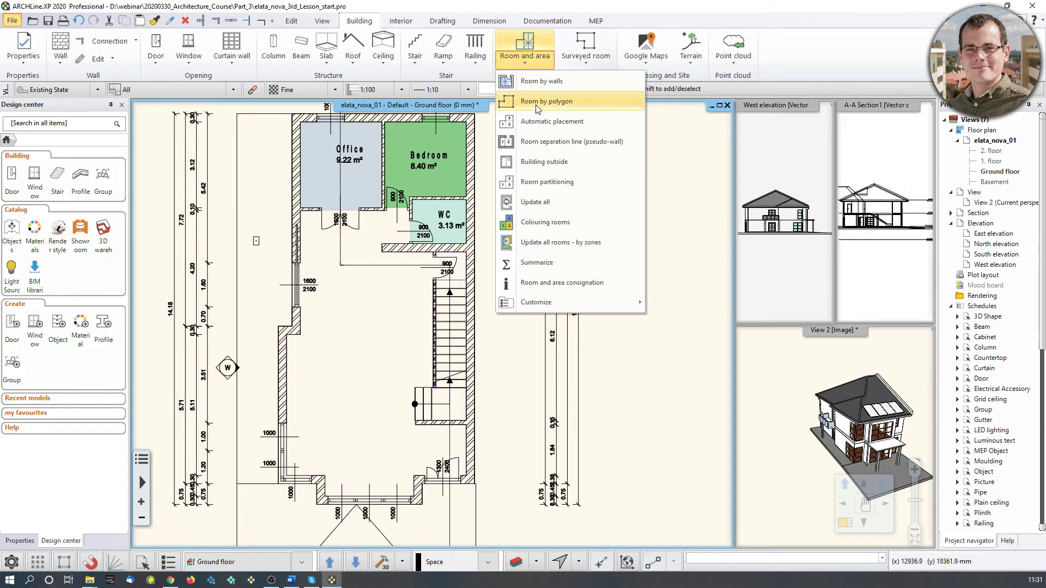
click(538, 101)
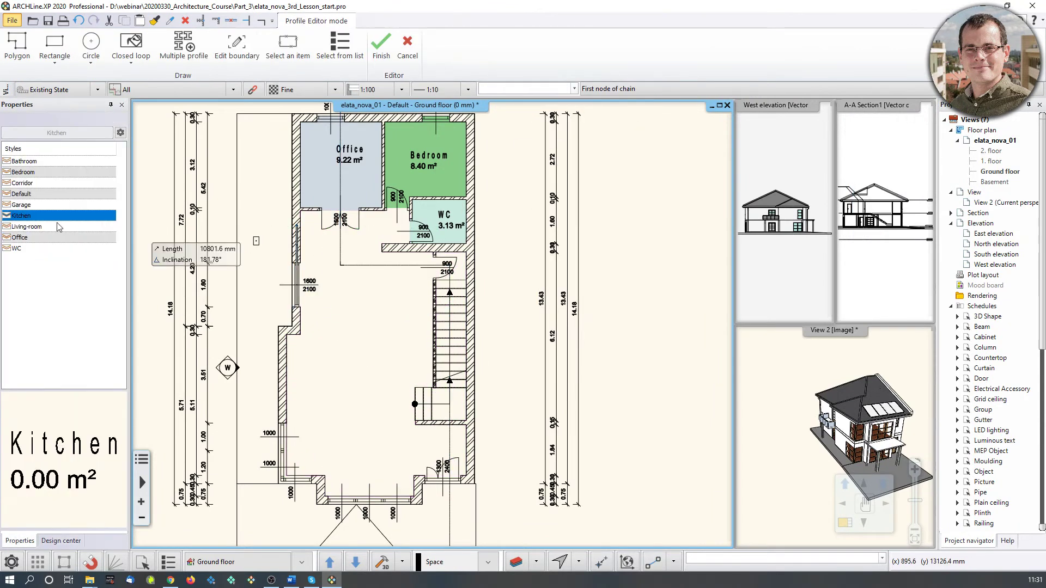
scroll(294, 210, up, 5)
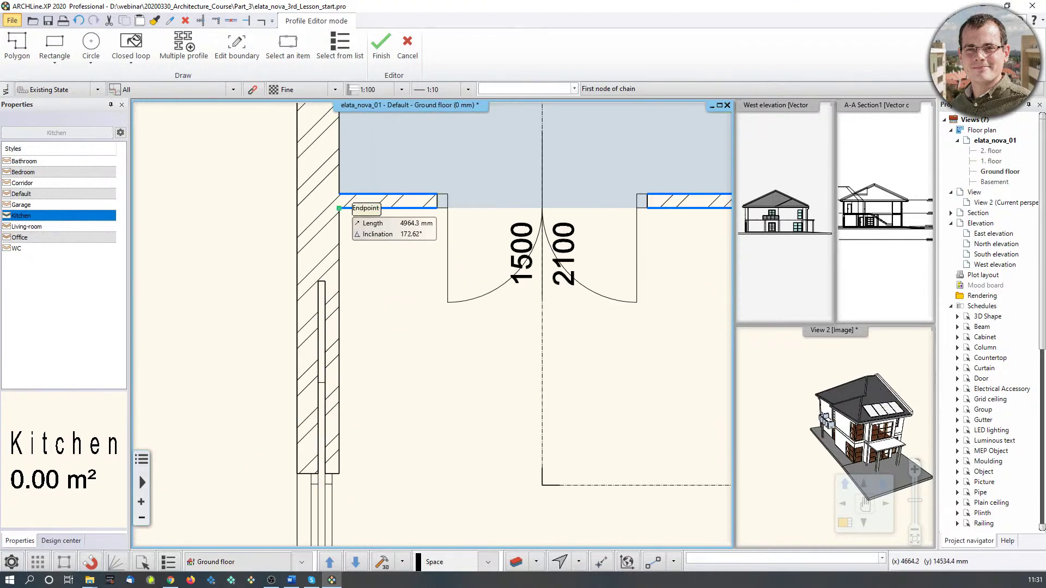
click(339, 208)
middle_drag(688, 218, 383, 244)
click(589, 234)
click(589, 403)
click(448, 403)
click(449, 443)
middle_drag(449, 443, 204, 291)
click(464, 290)
Step: Extend the kitchen outline down the stair wall to a point level with the inner corner of the west wall's step
scroll(430, 328, down, 2)
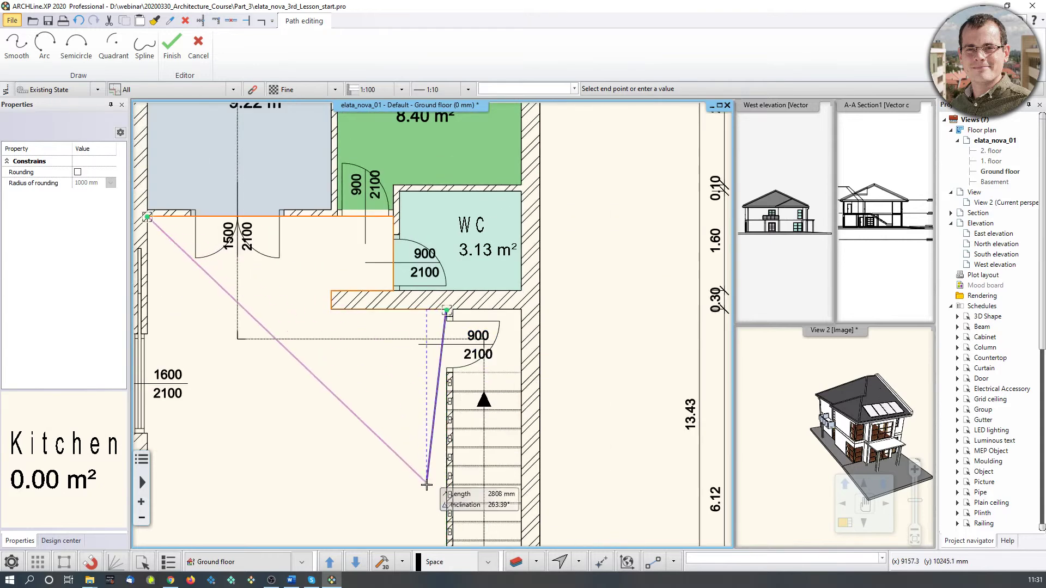
middle_drag(431, 480, 554, 315)
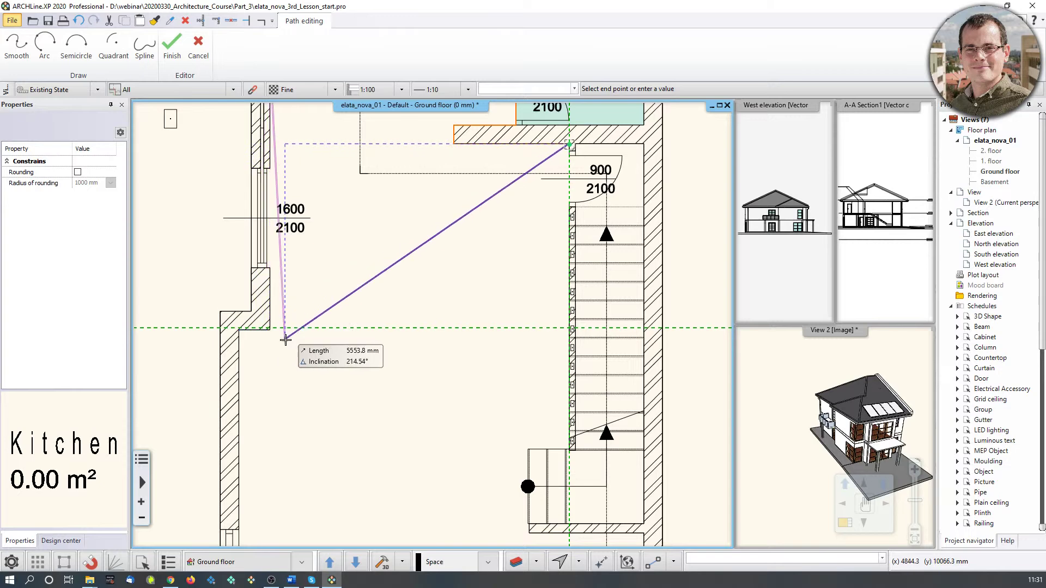
scroll(285, 334, up, 2)
scroll(439, 305, up, 3)
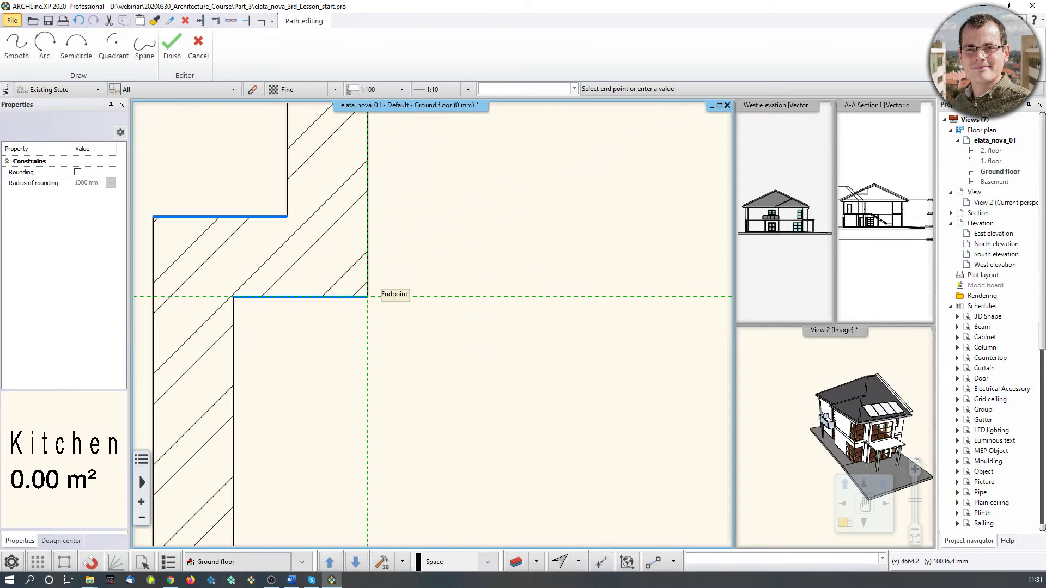
scroll(431, 325, down, 4)
scroll(450, 311, down, 2)
middle_drag(695, 310, 427, 317)
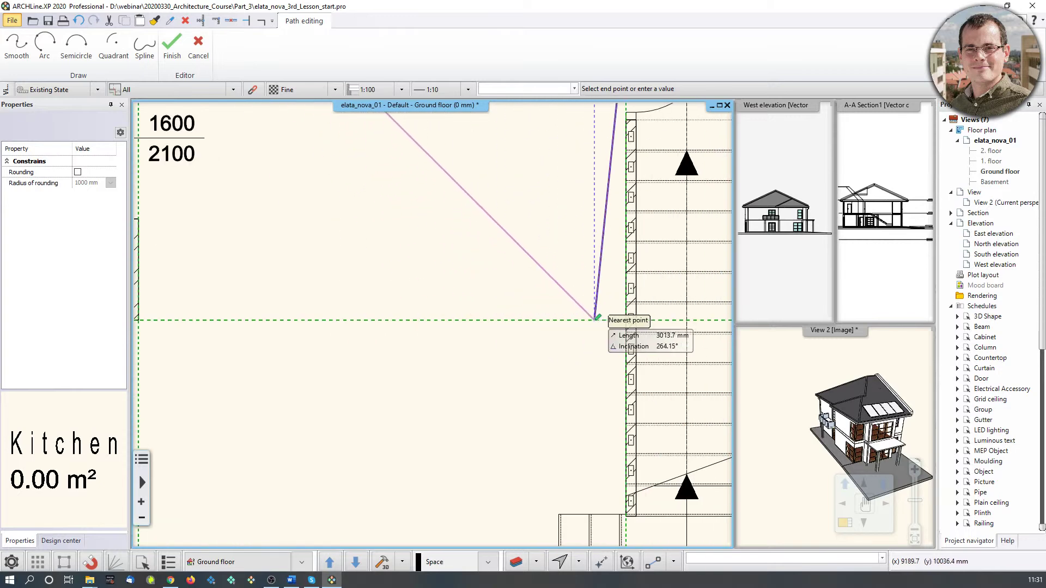
scroll(629, 322, up, 4)
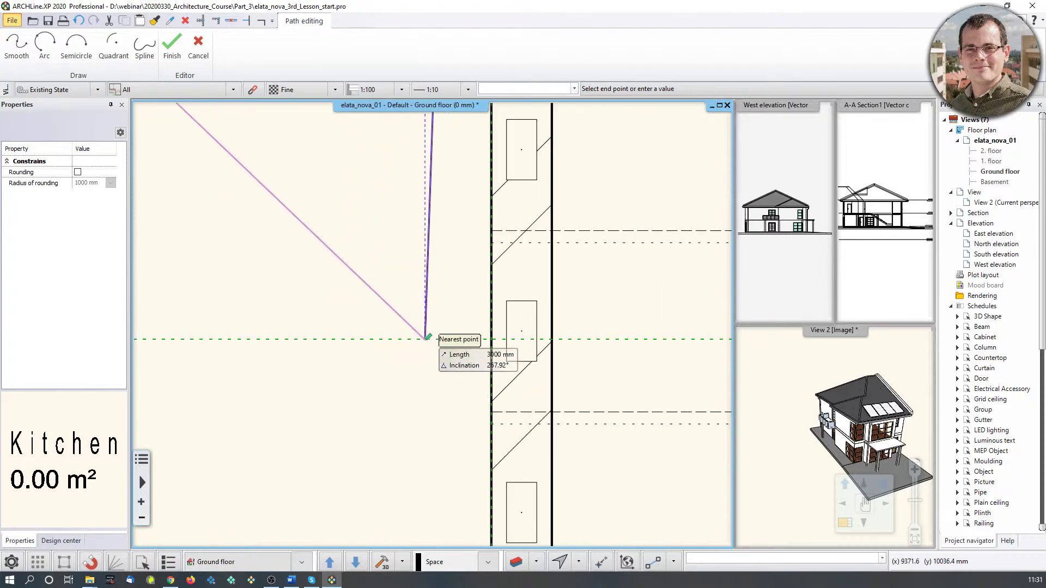
click(480, 338)
Step: Run the kitchen outline across to the west wall's inner corner, close it and create the room with a 500 mm height
scroll(385, 329, down, 5)
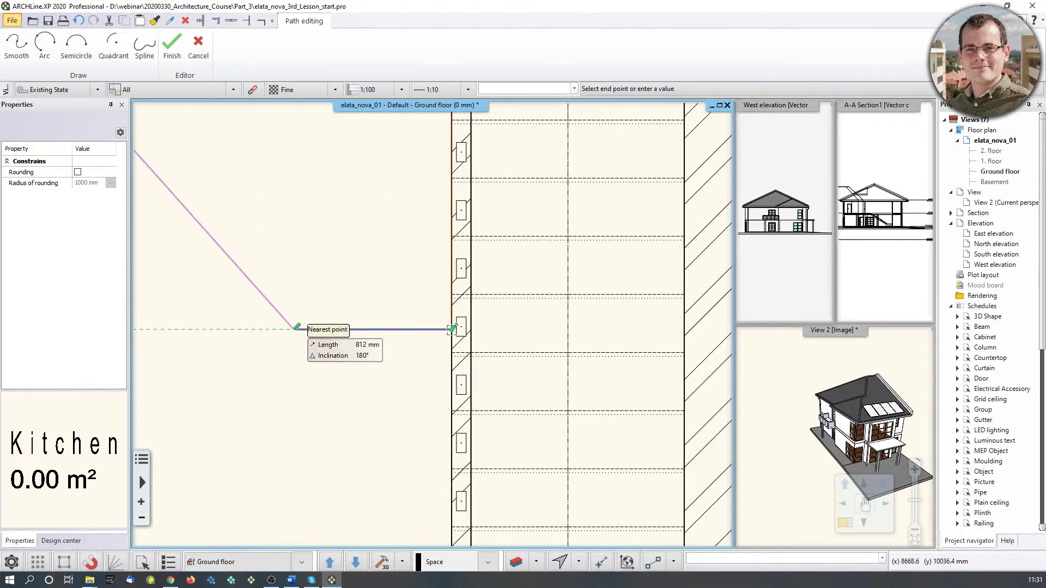
middle_drag(272, 324, 441, 329)
click(309, 330)
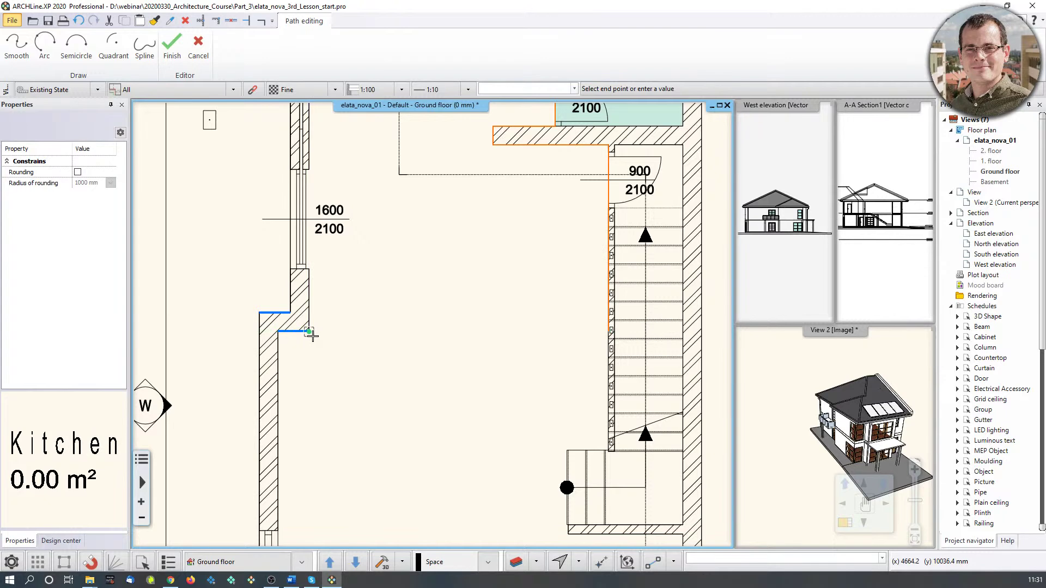
scroll(363, 311, down, 1)
key(Return)
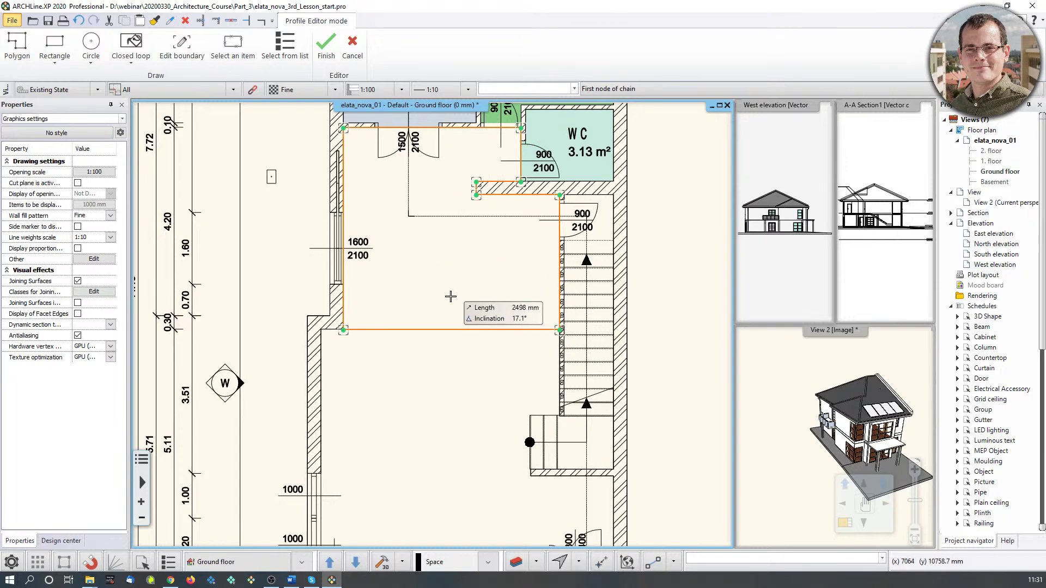
key(Return)
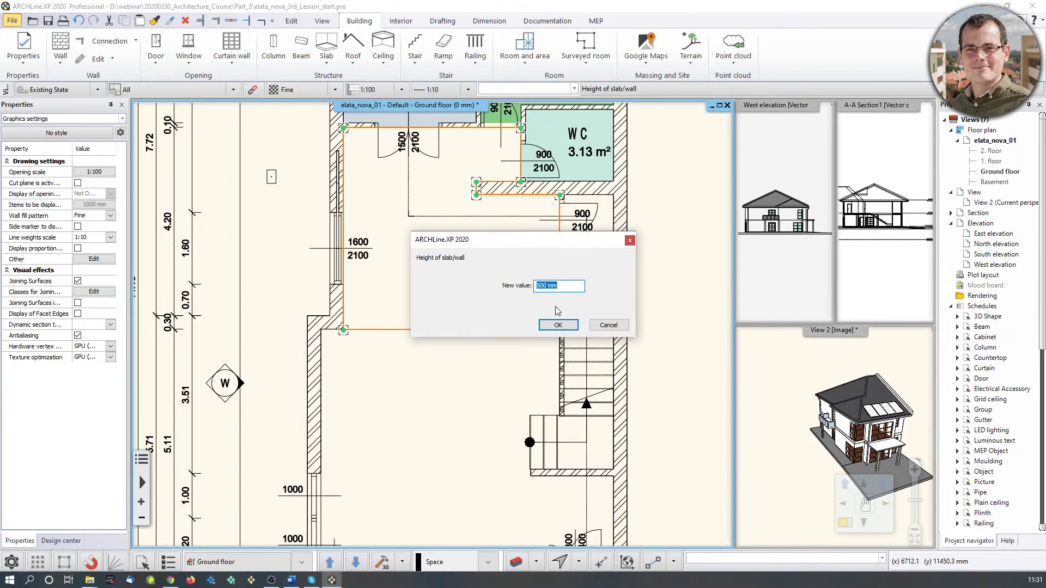
click(557, 326)
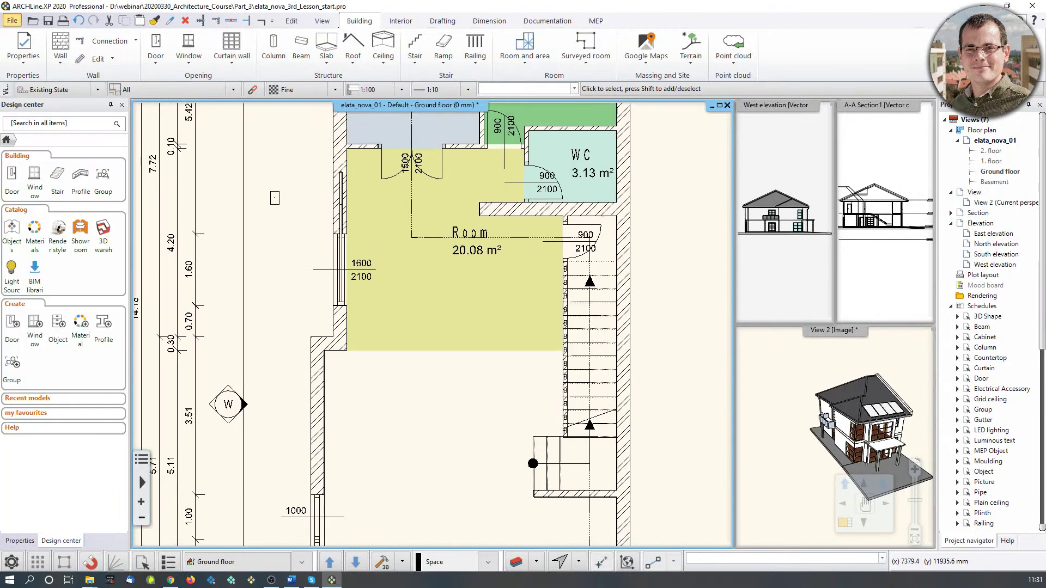
Step: Rename the new polygon room below the office as Kitchen
click(474, 256)
scroll(474, 256, up, 2)
scroll(474, 256, down, 1)
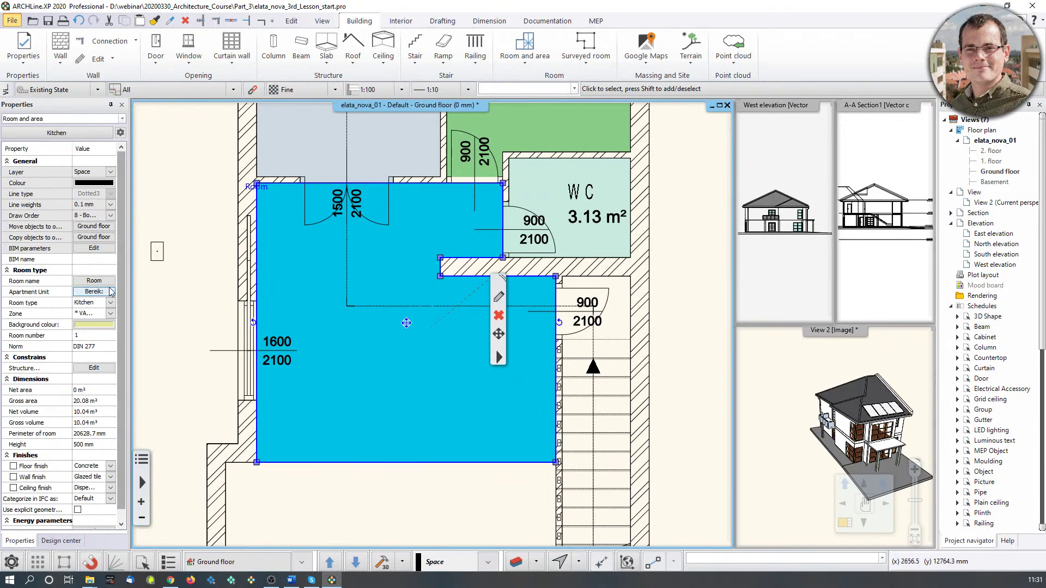
click(100, 283)
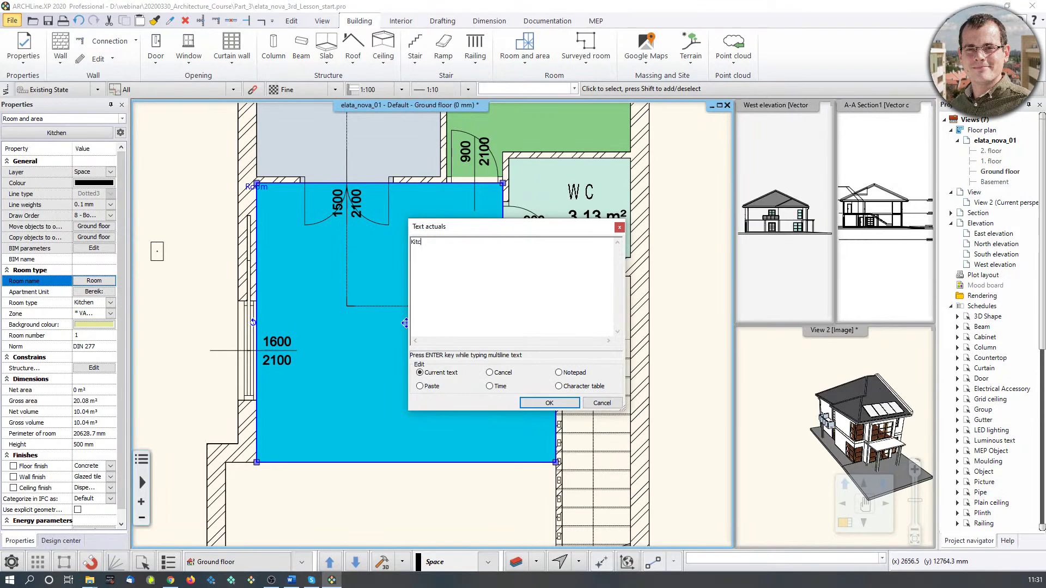
click(560, 403)
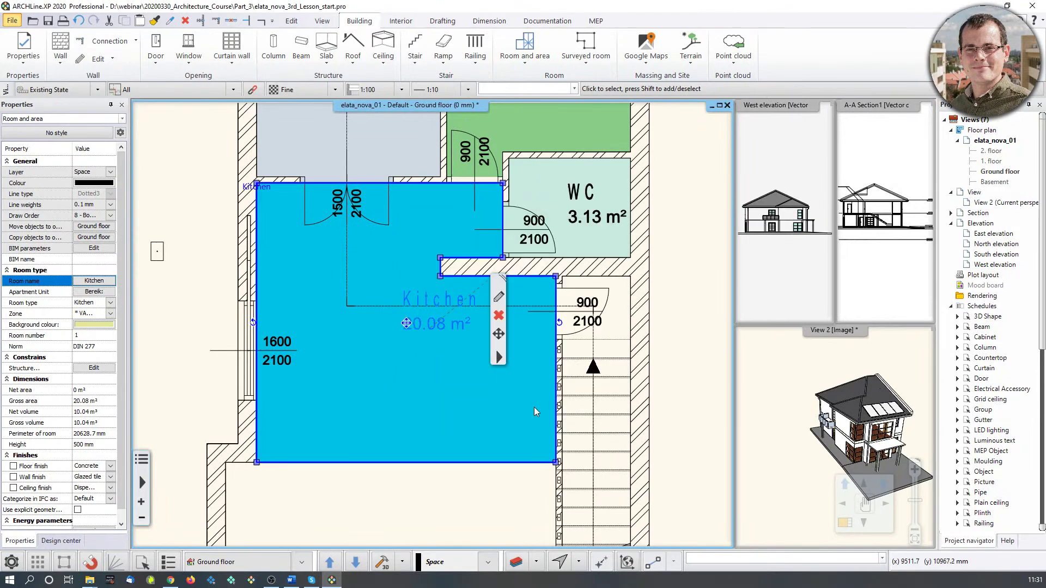
click(423, 485)
scroll(422, 484, down, 3)
scroll(396, 293, up, 2)
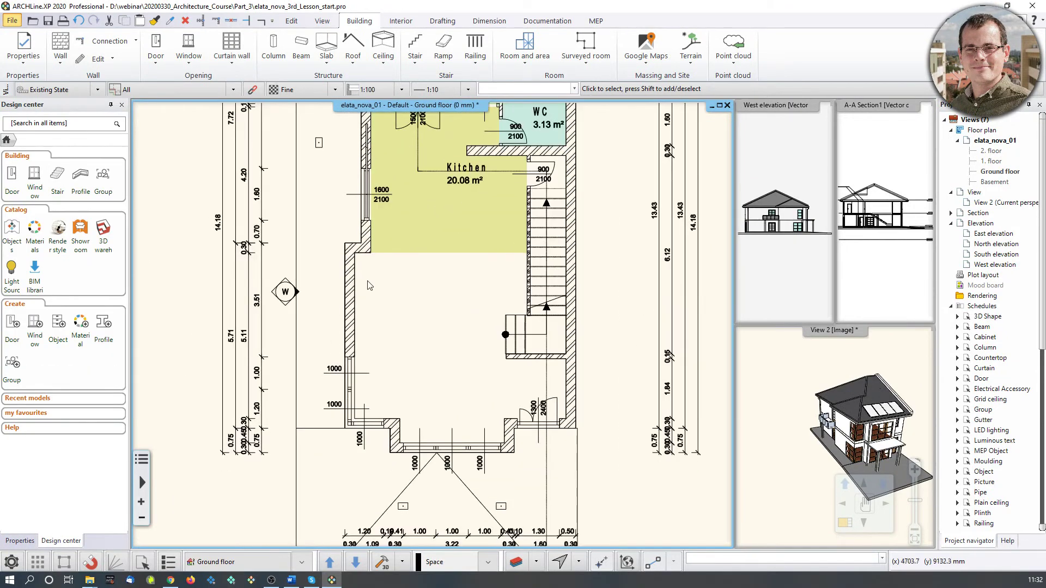
Step: Start a Kitchen-style polygon room at the west wall step's inner corner and run its edge along the kitchen's lower boundary to the stair wall
click(538, 62)
click(538, 82)
scroll(388, 289, up, 3)
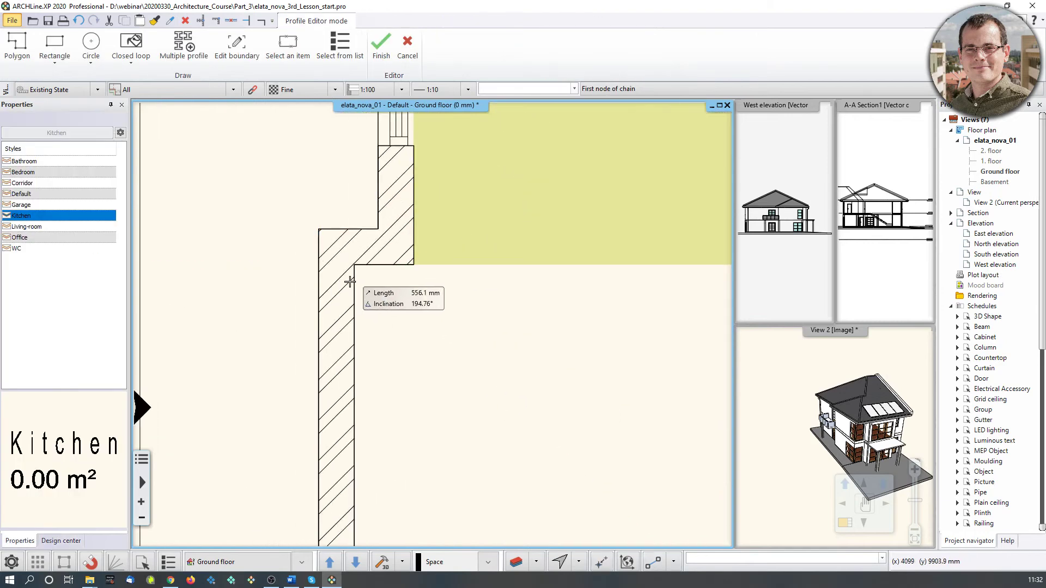
click(354, 265)
middle_drag(642, 292, 393, 285)
scroll(395, 285, down, 2)
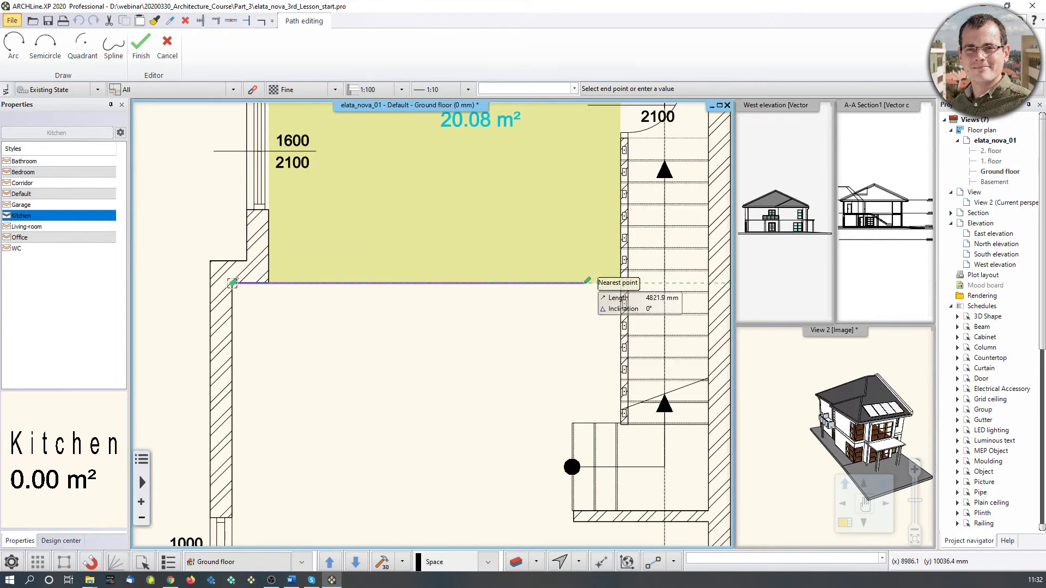
click(621, 283)
Step: Continue the outline down the stair wall and around the lowest steps to the lower outer corner of the wall beneath the stair
scroll(621, 424, up, 3)
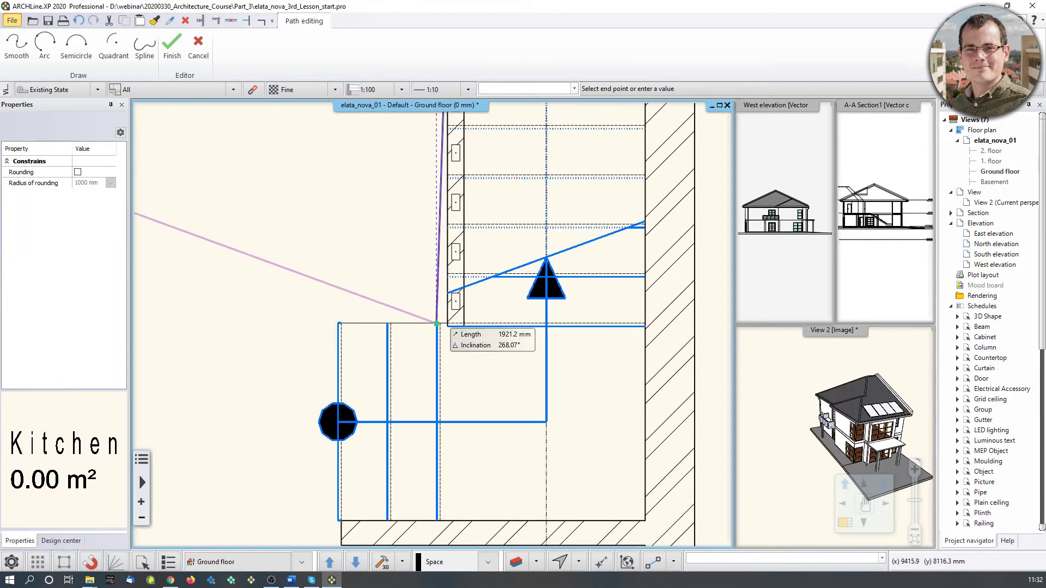
click(447, 324)
click(339, 324)
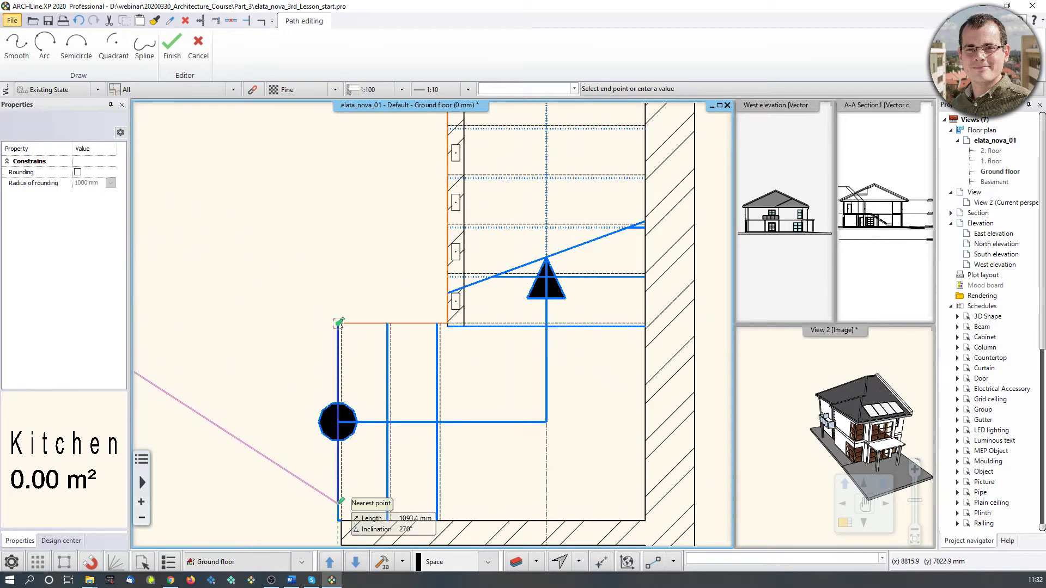
middle_drag(337, 502, 363, 358)
scroll(299, 423, up, 4)
scroll(426, 335, up, 3)
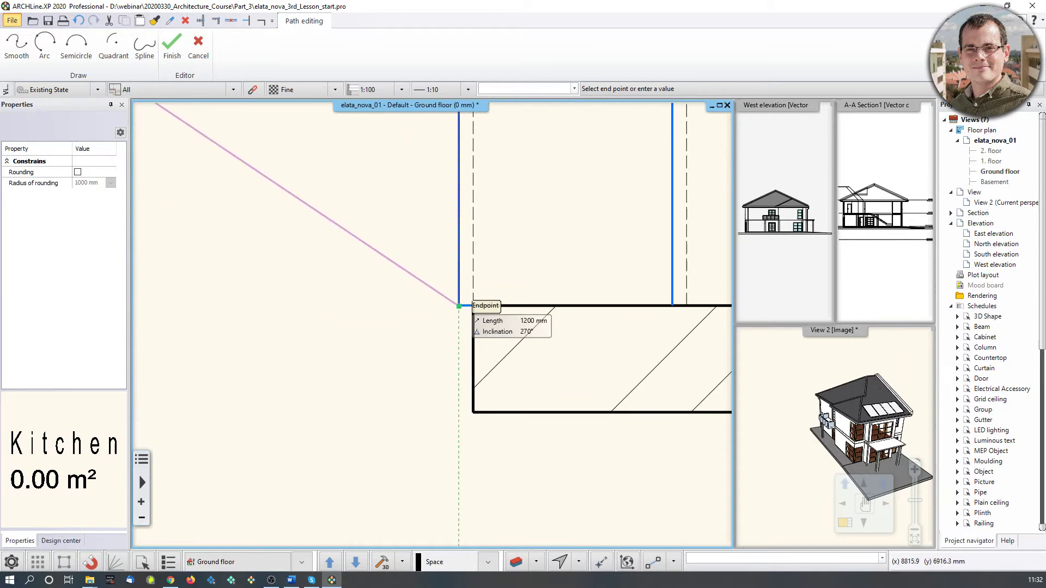
click(459, 306)
scroll(484, 414, down, 5)
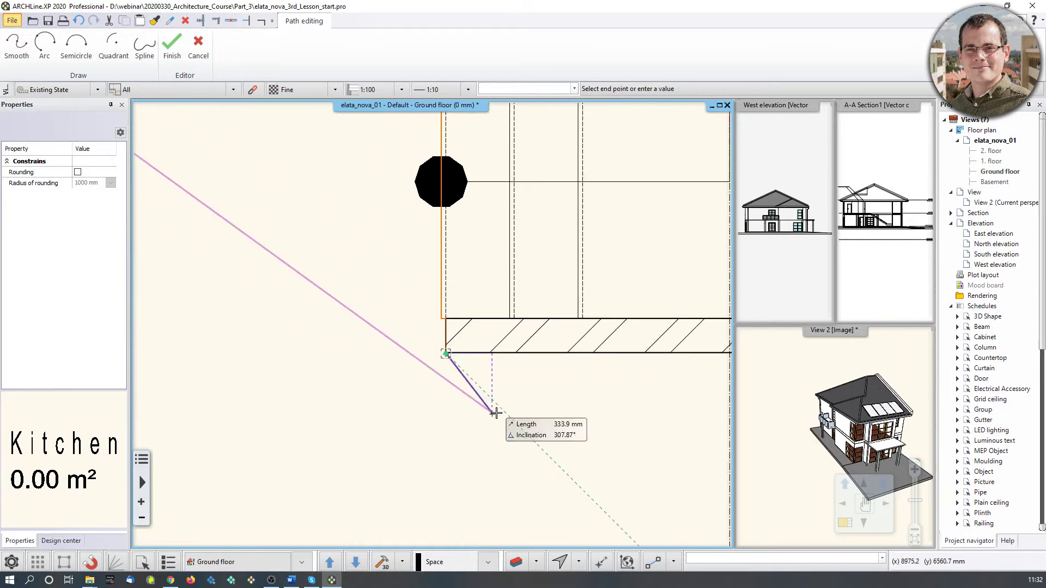
Step: Run the outline along that wall to the east wall, down to the entrance wall, and across into the bay's right inner corner
scroll(579, 374, up, 5)
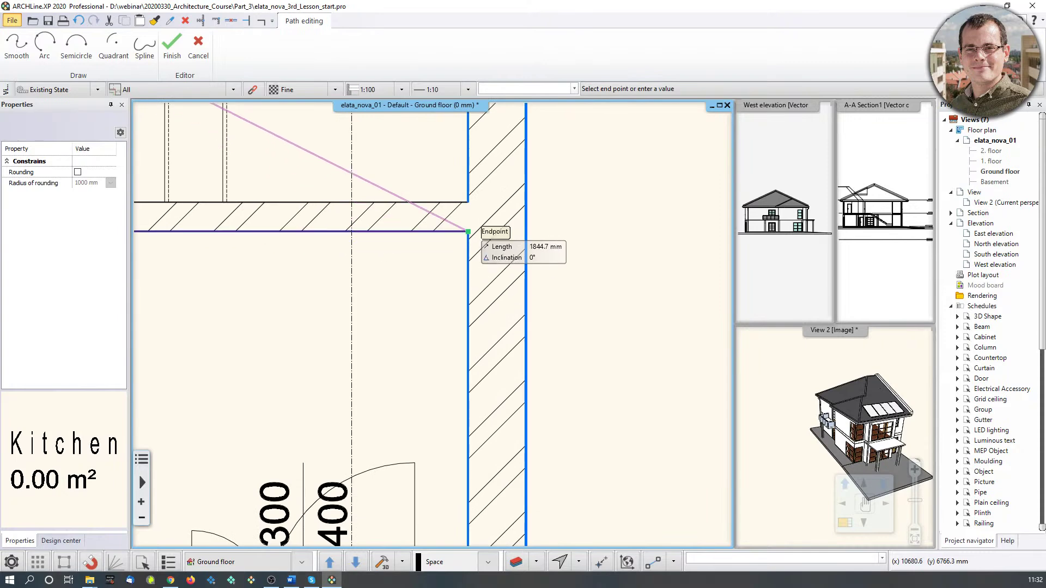
click(470, 231)
scroll(470, 397, down, 5)
scroll(433, 322, down, 1)
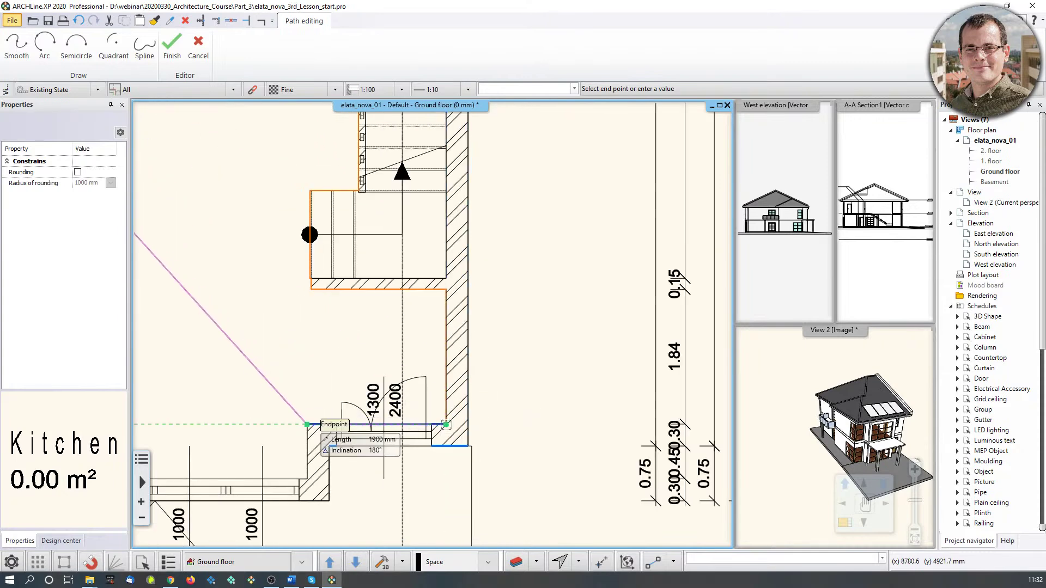
click(307, 480)
Step: Trace the outline across the bay window, up the bay's left side, and over to the inner corner of the southwest corner window
middle_drag(240, 444, 654, 447)
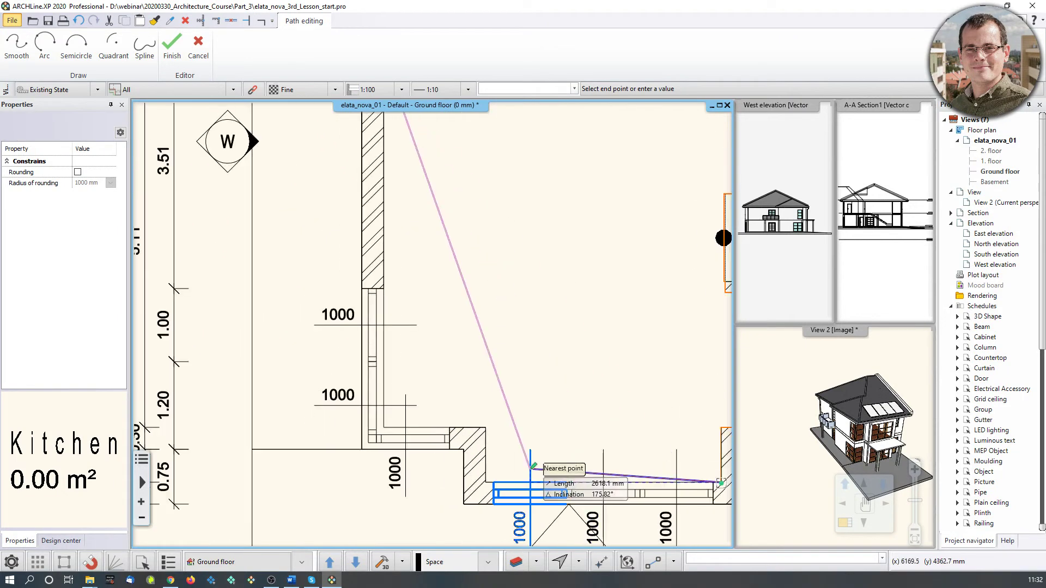
click(485, 483)
click(486, 428)
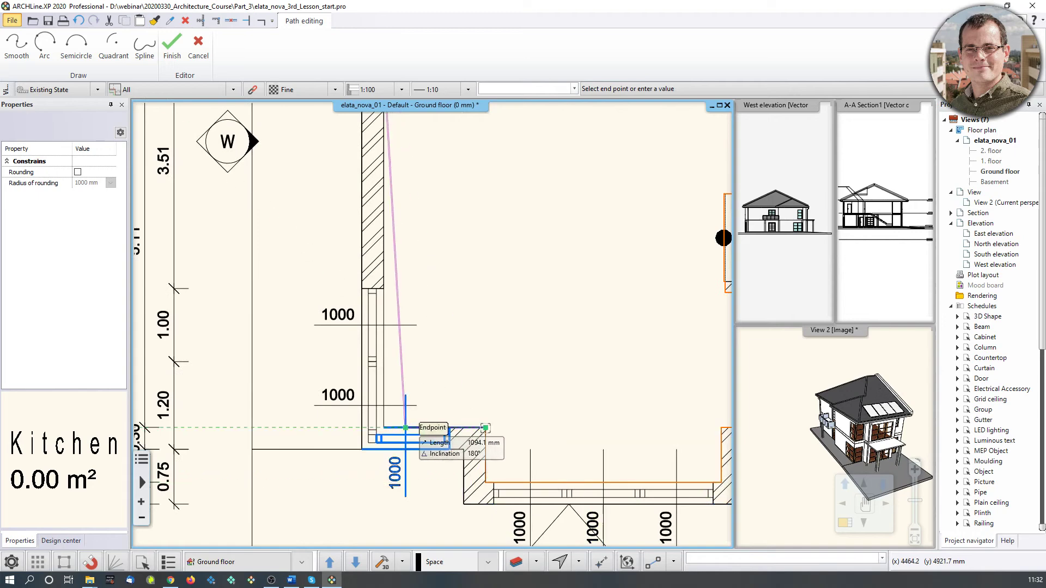
scroll(388, 517, up, 3)
click(383, 281)
scroll(467, 200, down, 5)
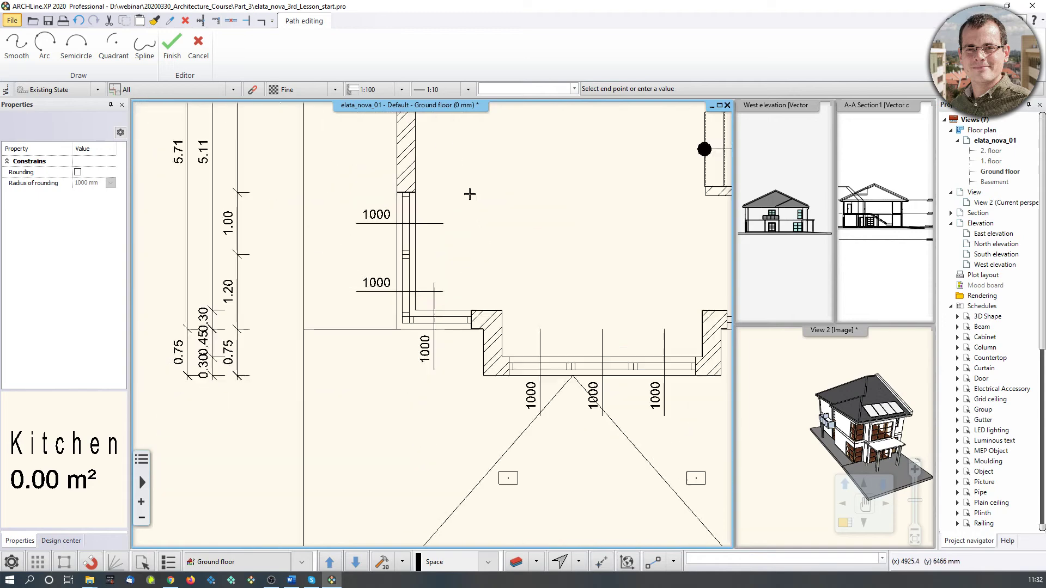
Step: Close the outline and create the room with a 500 mm height
middle_drag(470, 211, 409, 306)
key(Return)
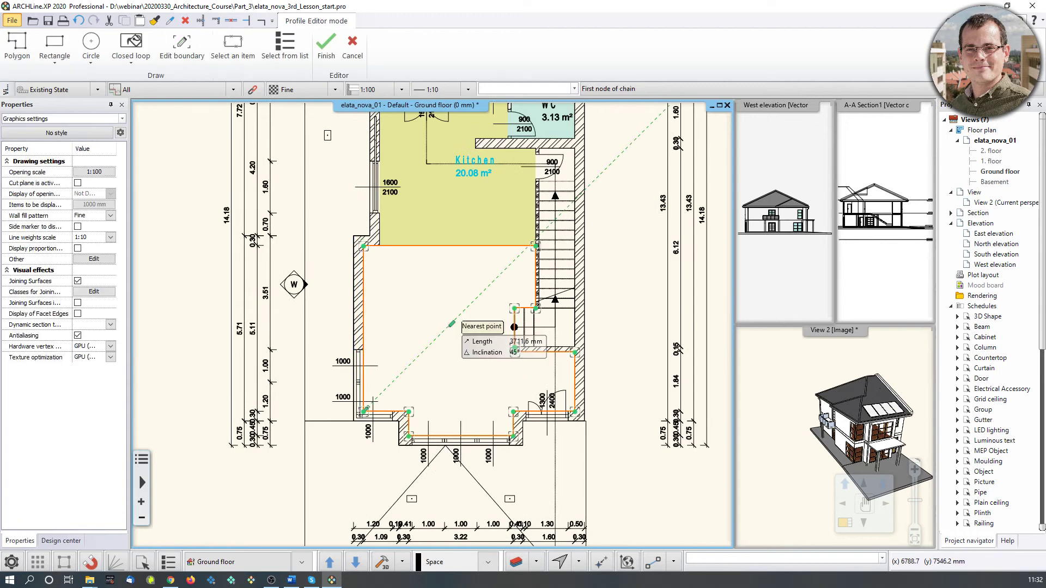
key(Return)
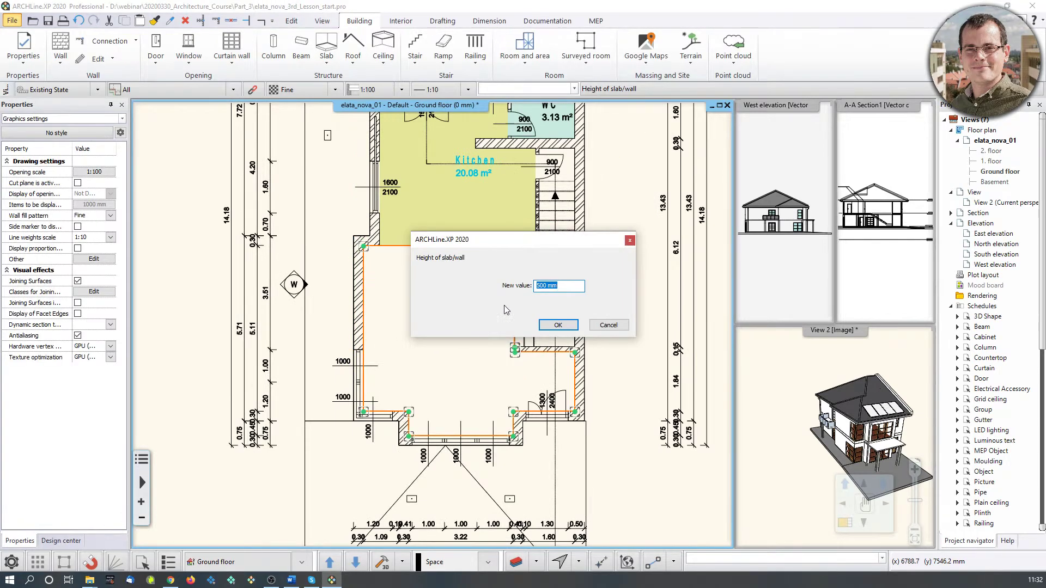
click(563, 327)
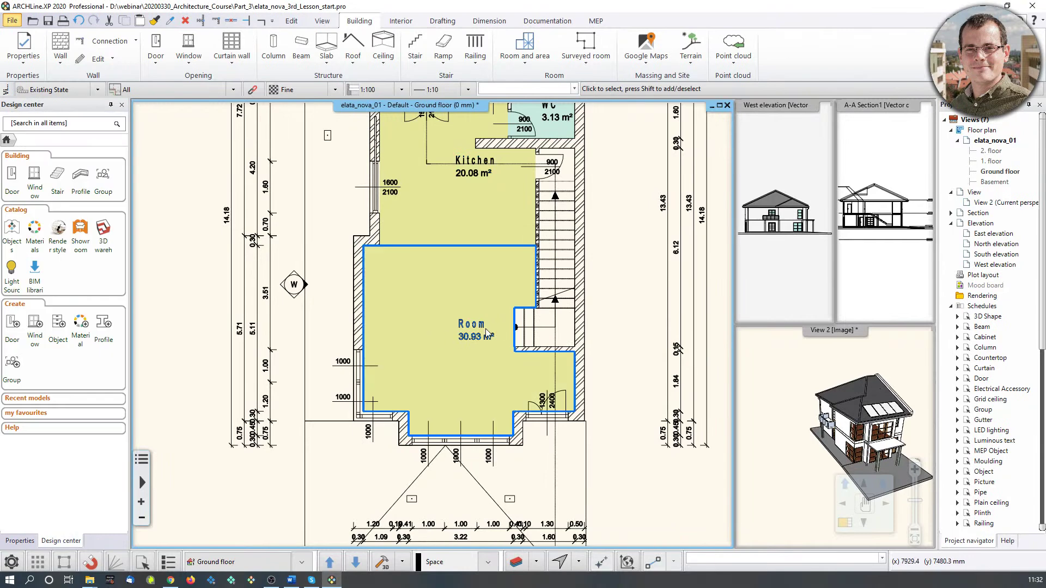
Step: Rename the new polygon room below the kitchen as Livingroom
key(Escape)
click(487, 345)
click(478, 332)
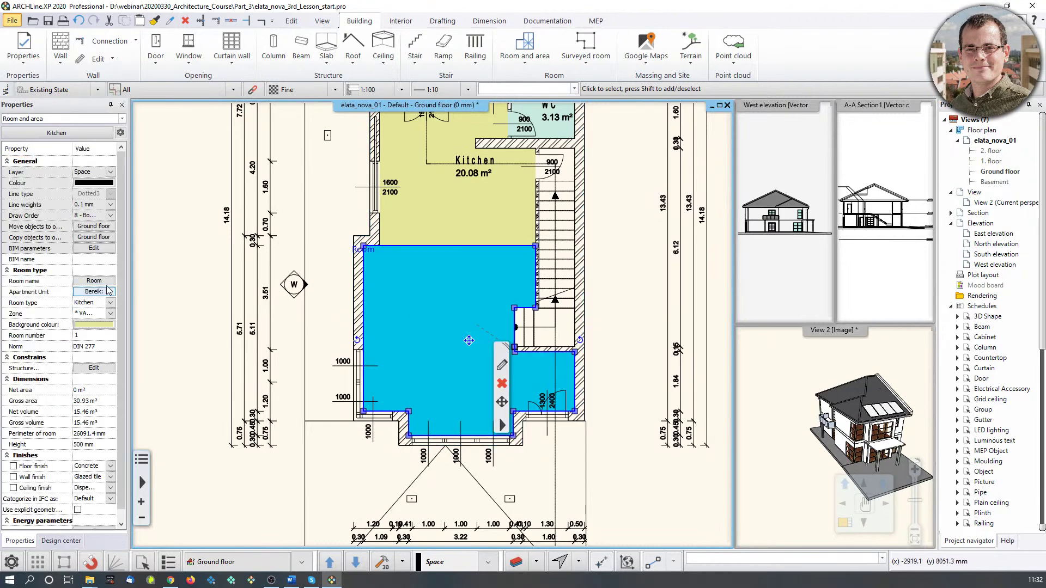
click(94, 280)
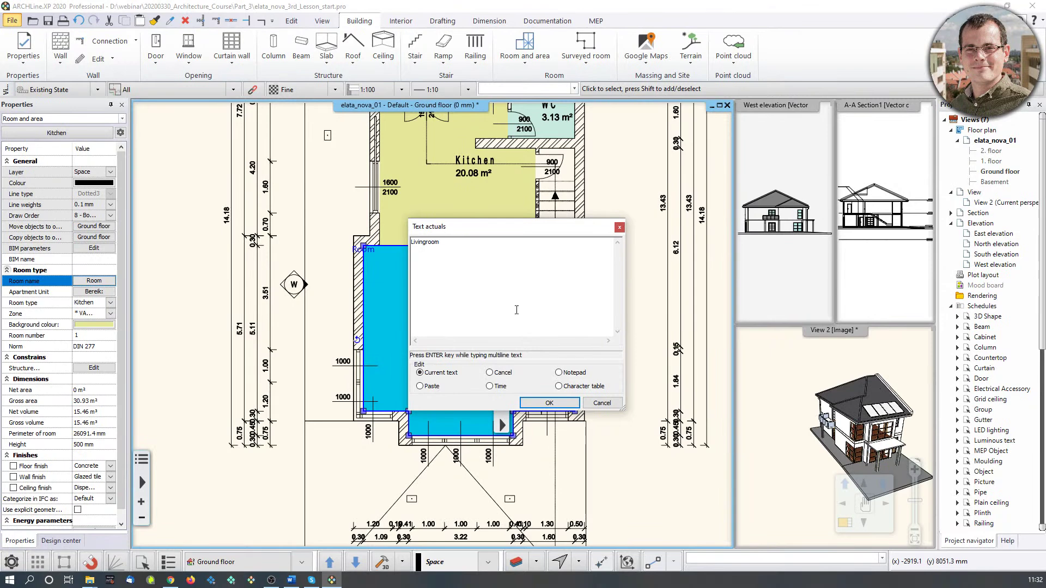
click(565, 406)
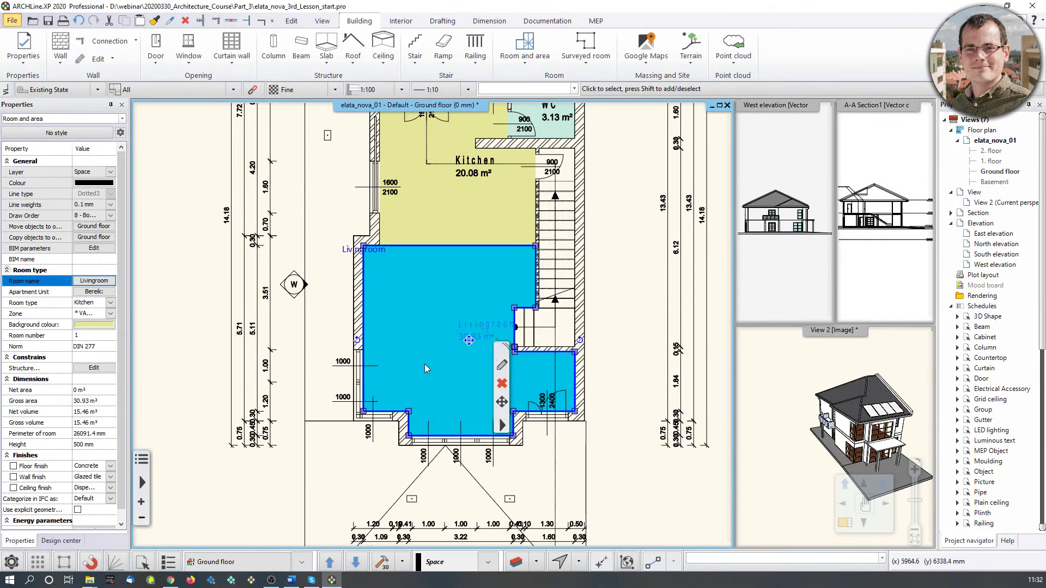
Step: Change the Livingroom's background colour to grey from the ARCHline.XP colour table
click(86, 325)
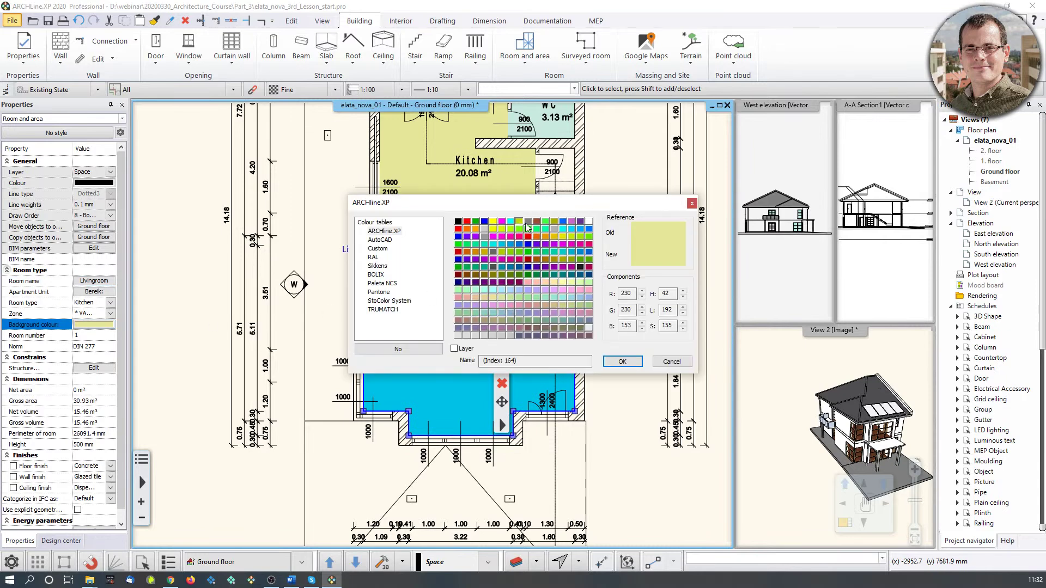
click(555, 229)
click(622, 362)
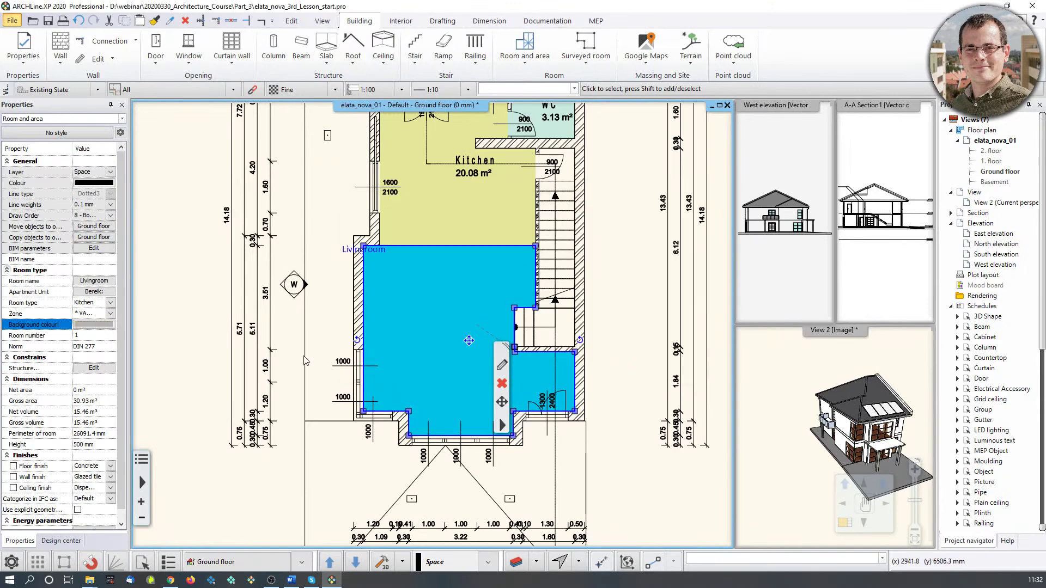
click(343, 309)
scroll(343, 309, down, 3)
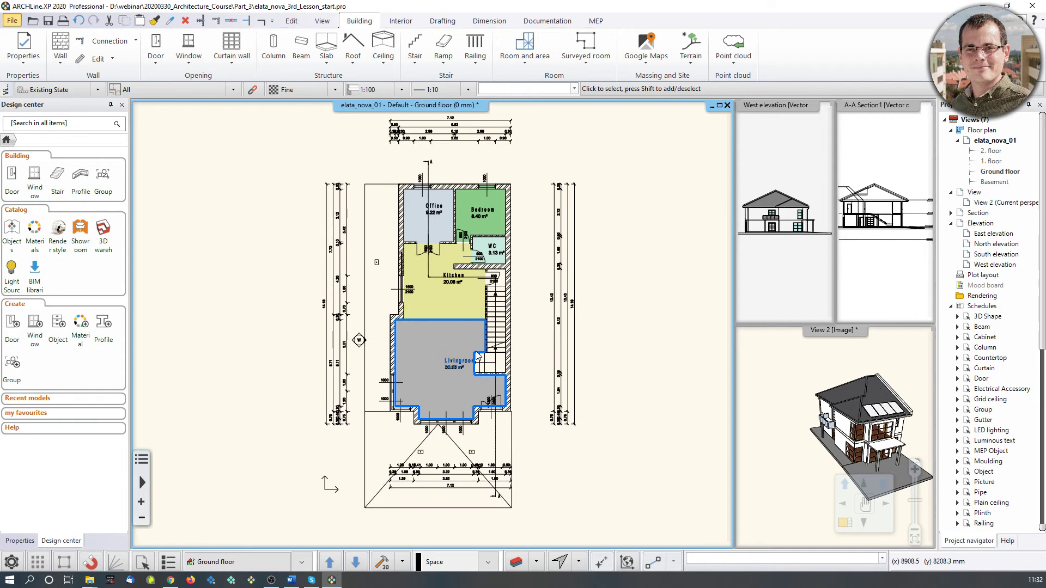
Step: Set the Livingroom's floor finish to Stripe parquet in its calculated values and include the finish in the room label
click(478, 357)
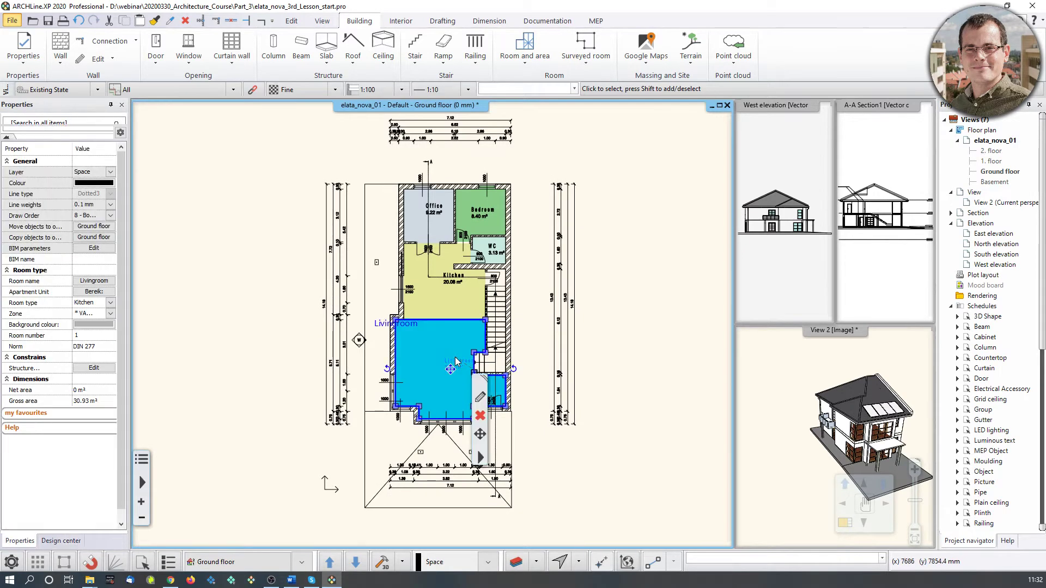
scroll(488, 390, up, 3)
click(480, 397)
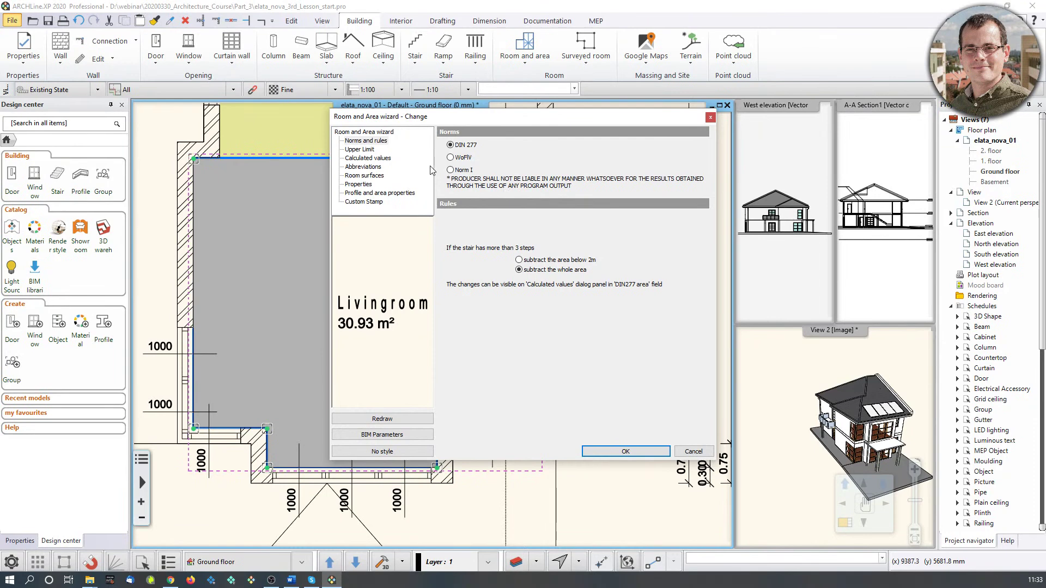
click(365, 151)
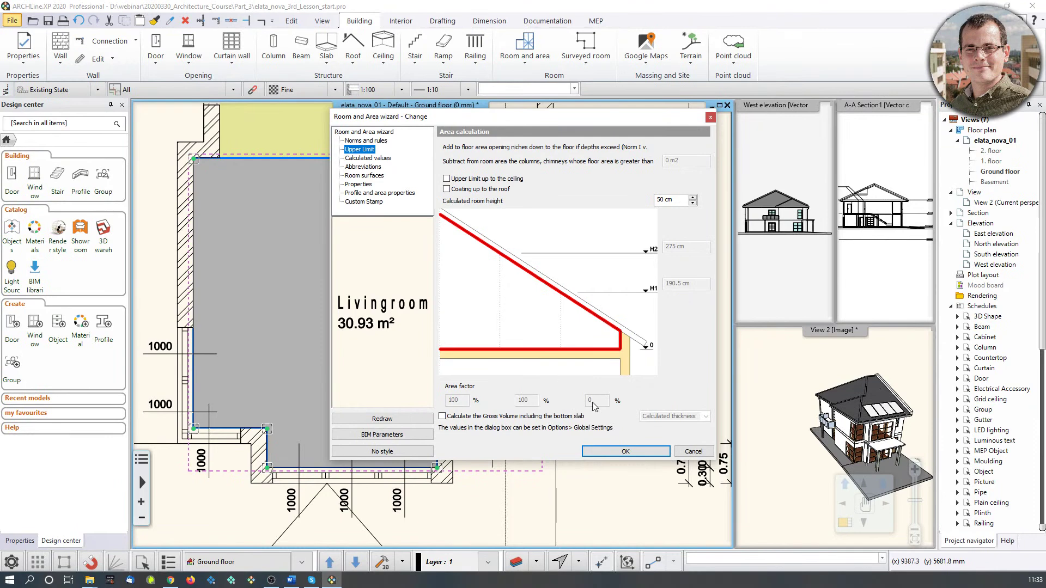
click(376, 159)
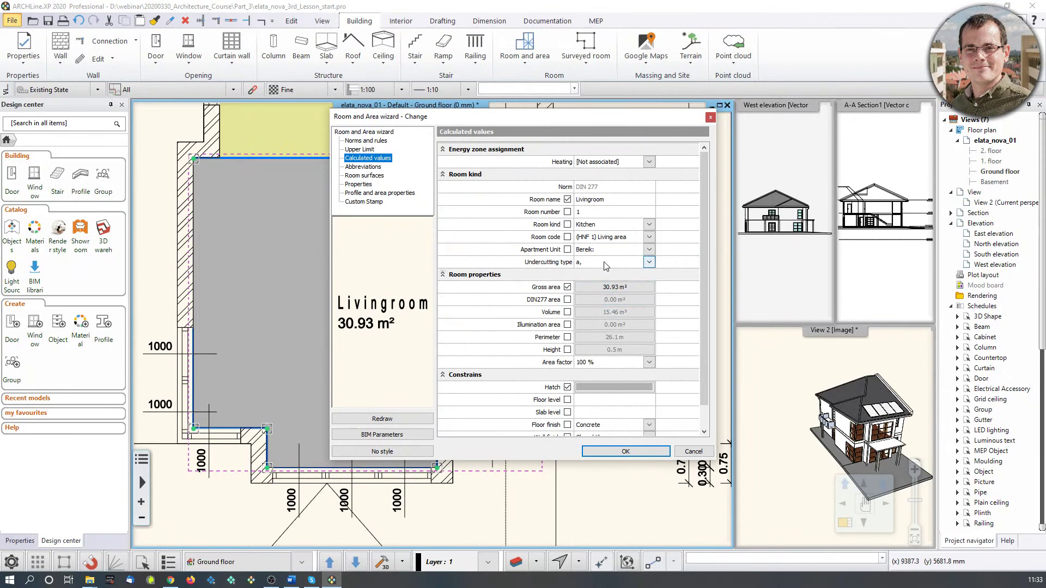
drag(512, 117, 683, 117)
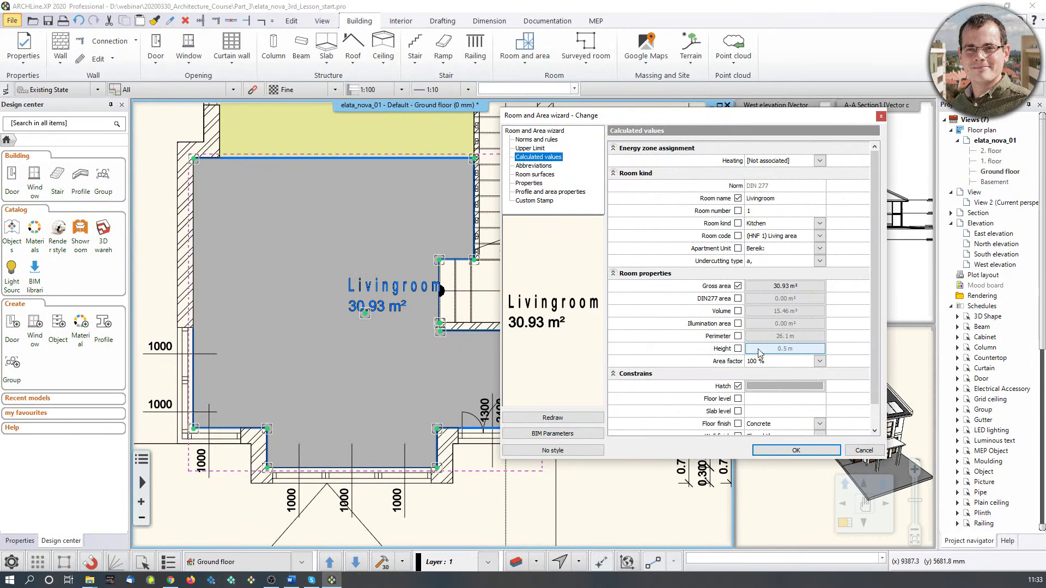
scroll(854, 269, down, 1)
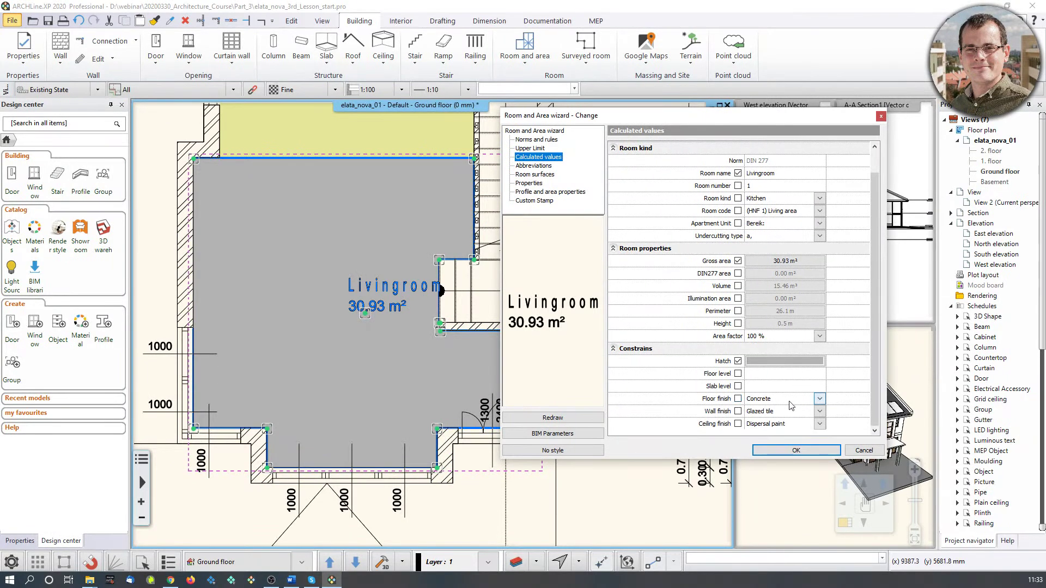
click(820, 400)
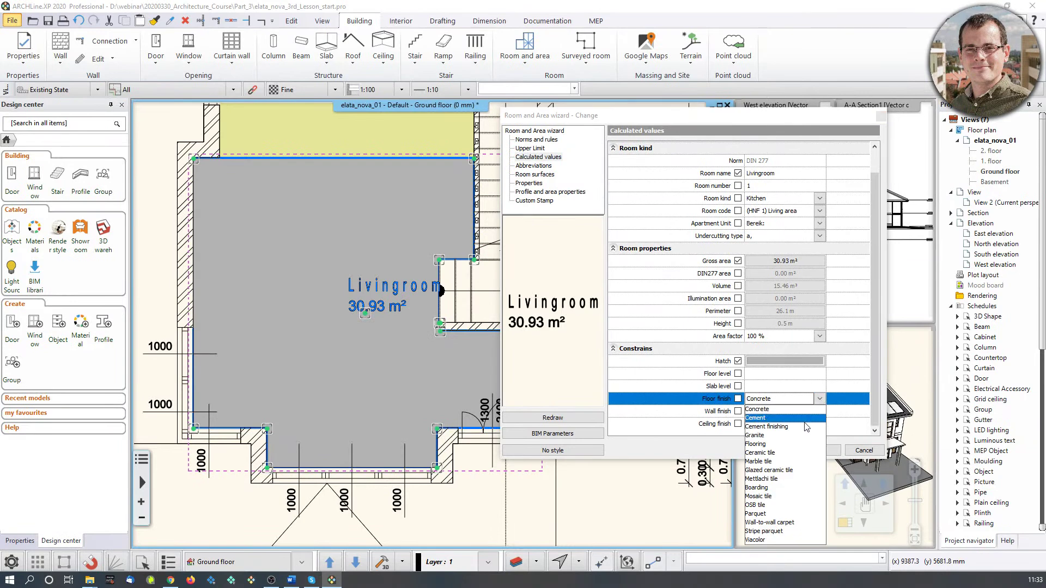
click(763, 532)
click(739, 399)
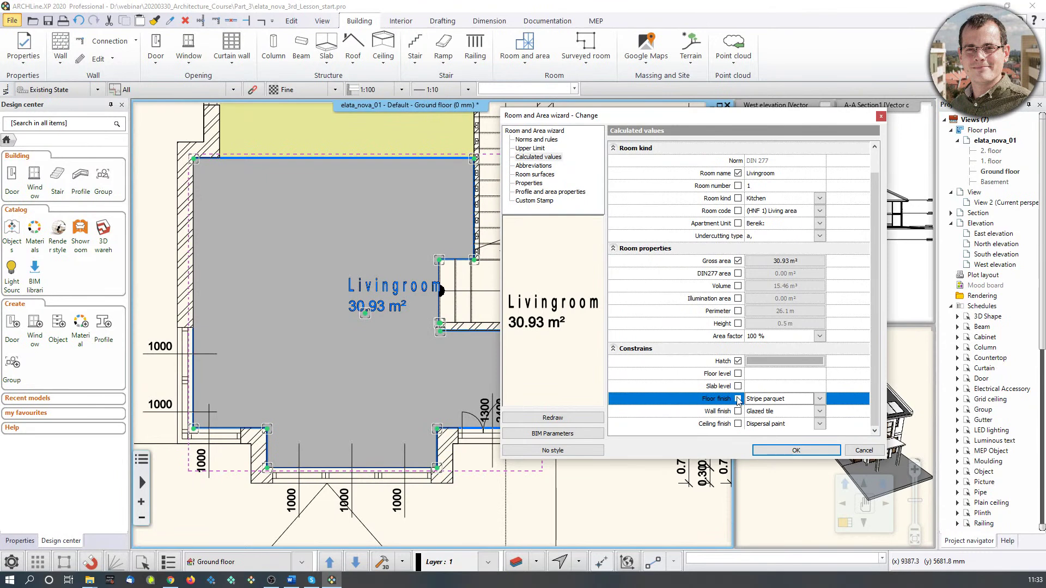
click(782, 451)
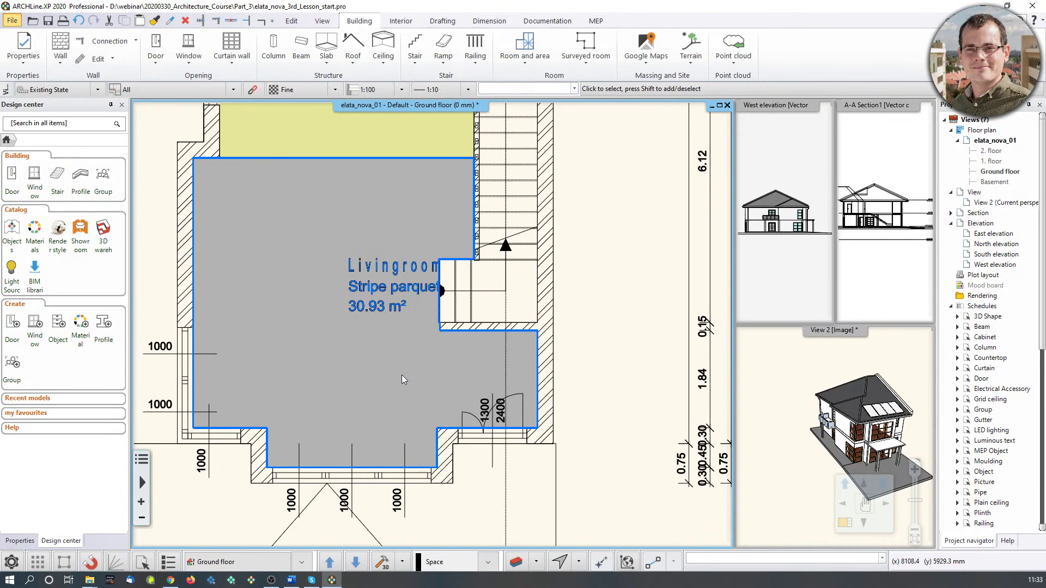
Step: Review the whole ground floor plan with its rooms, view the 1. floor plan, and return to the Ground floor
middle_drag(398, 352, 419, 467)
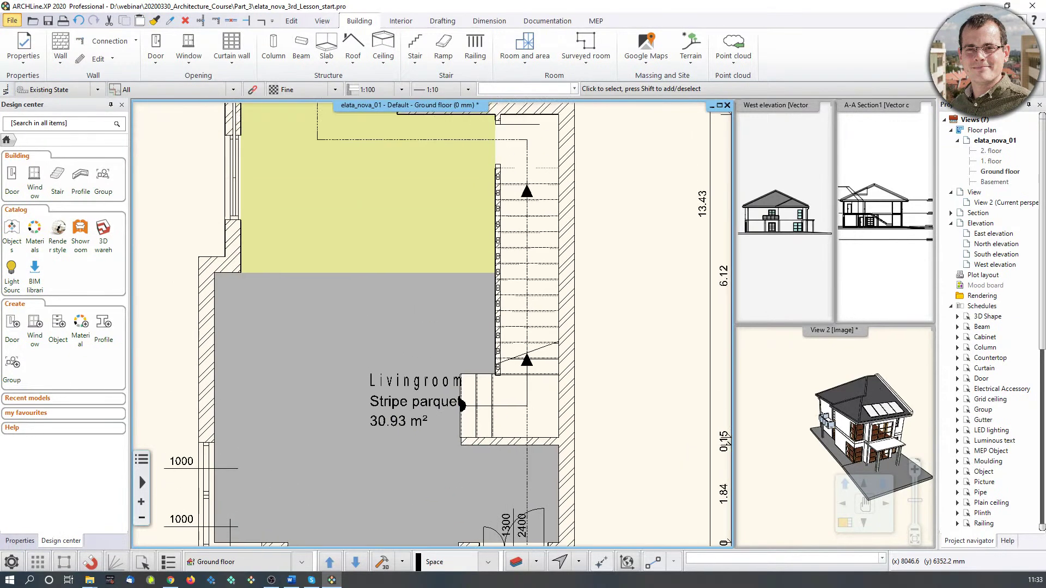
scroll(401, 327, down, 5)
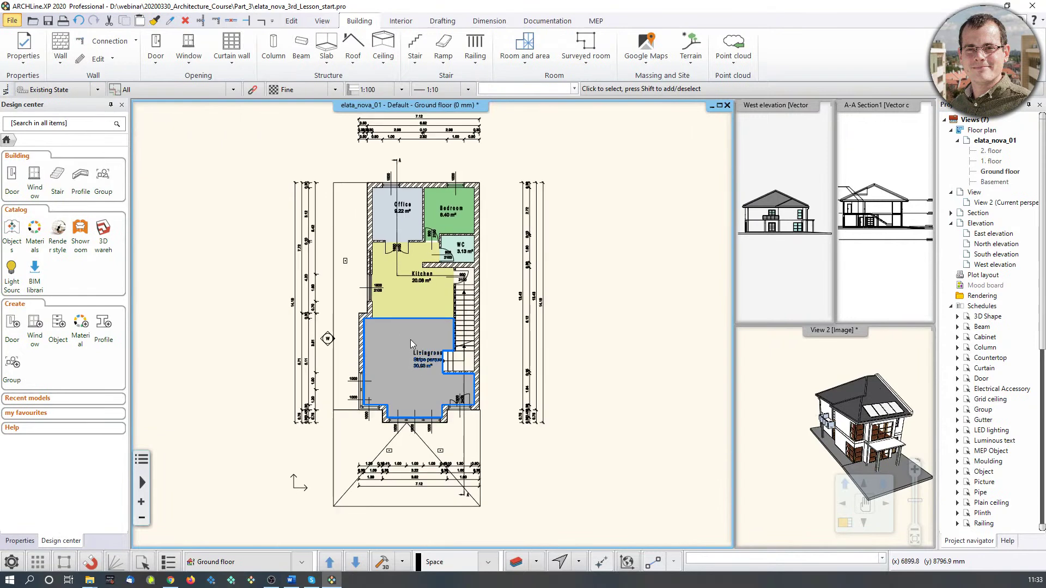
key(Escape)
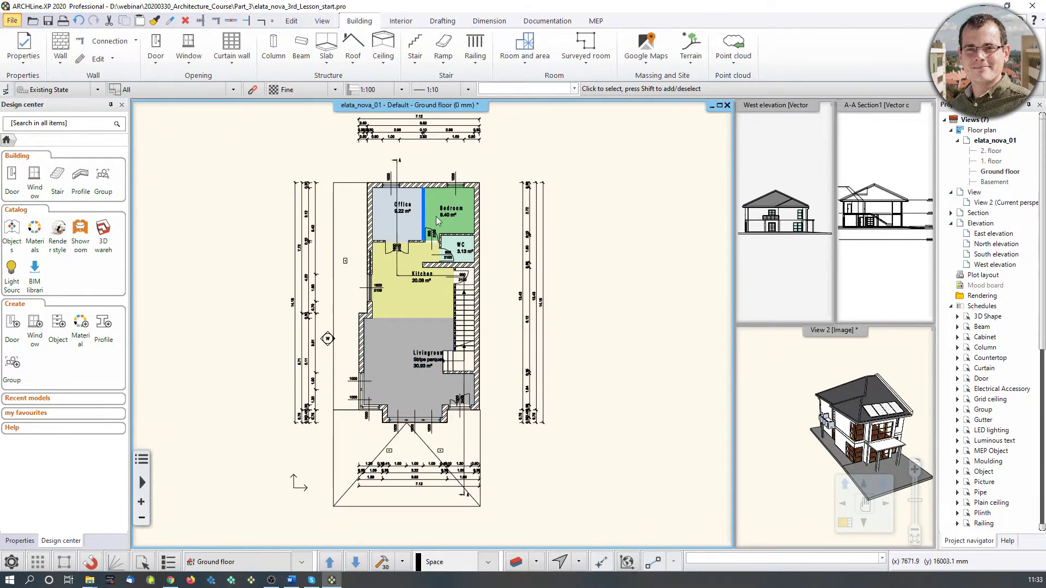
middle_drag(485, 301, 489, 311)
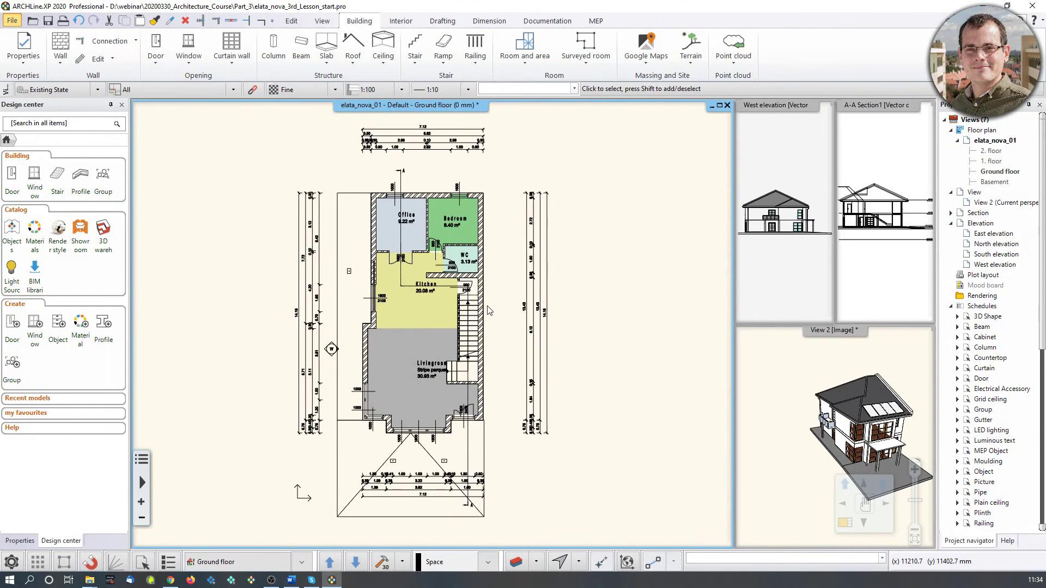
key(Page_Up)
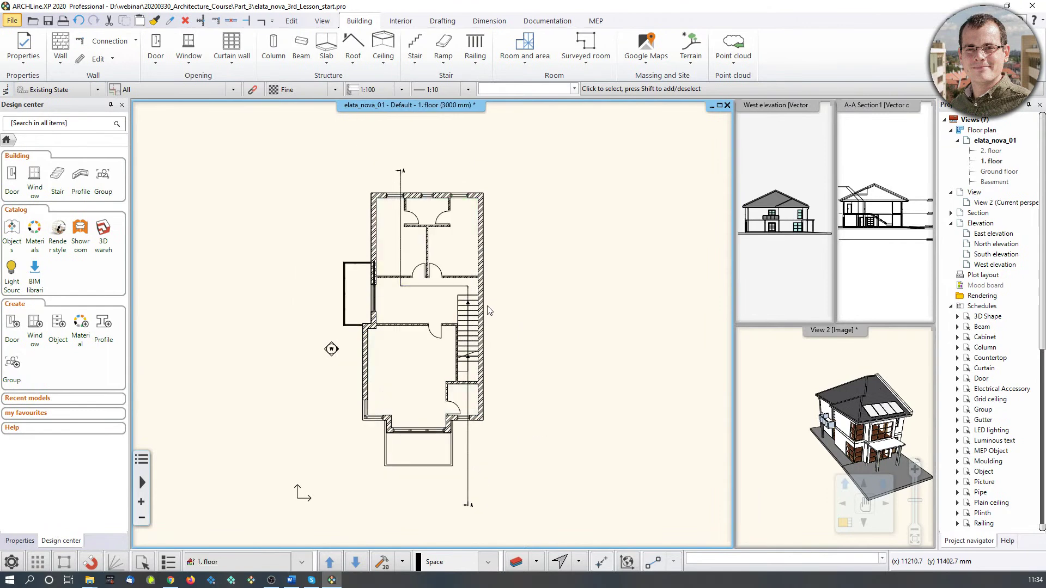
key(Page_Down)
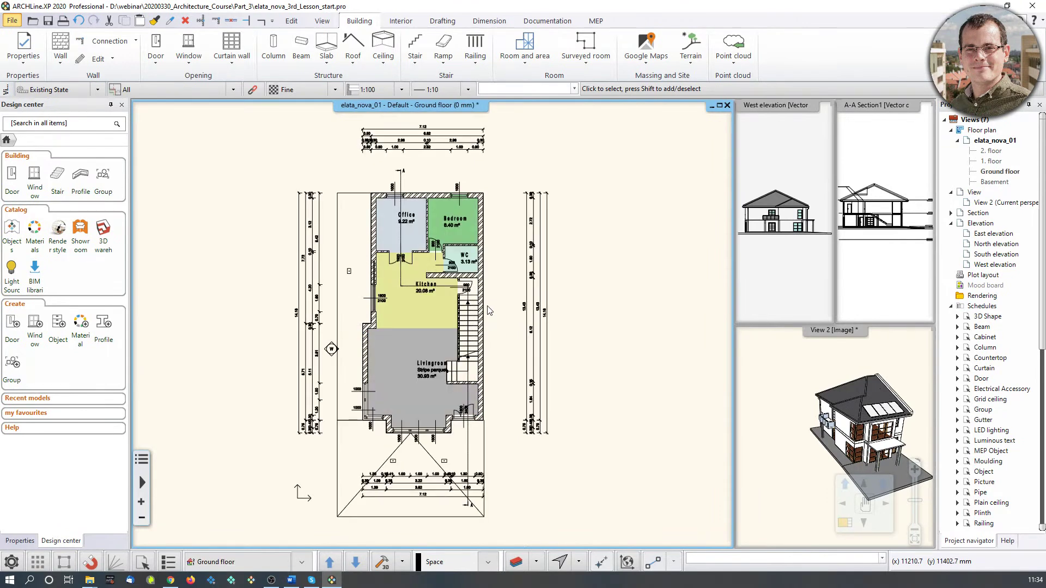
Step: Query the bottom height of the exterior wall beside the Office with Elevation on floor plan and set the height value to 0 mm
middle_drag(483, 301, 489, 300)
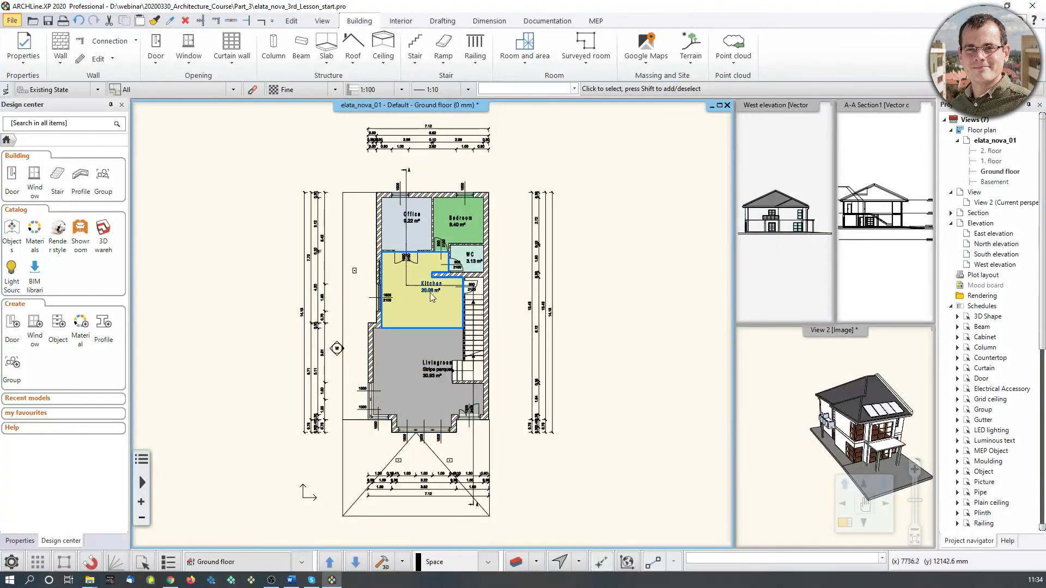
click(443, 21)
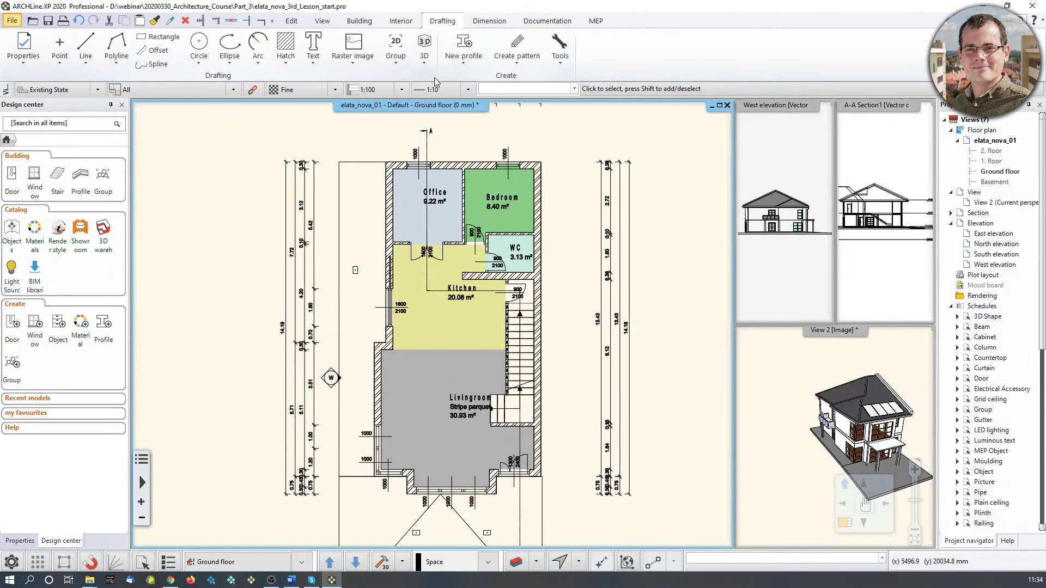
click(488, 24)
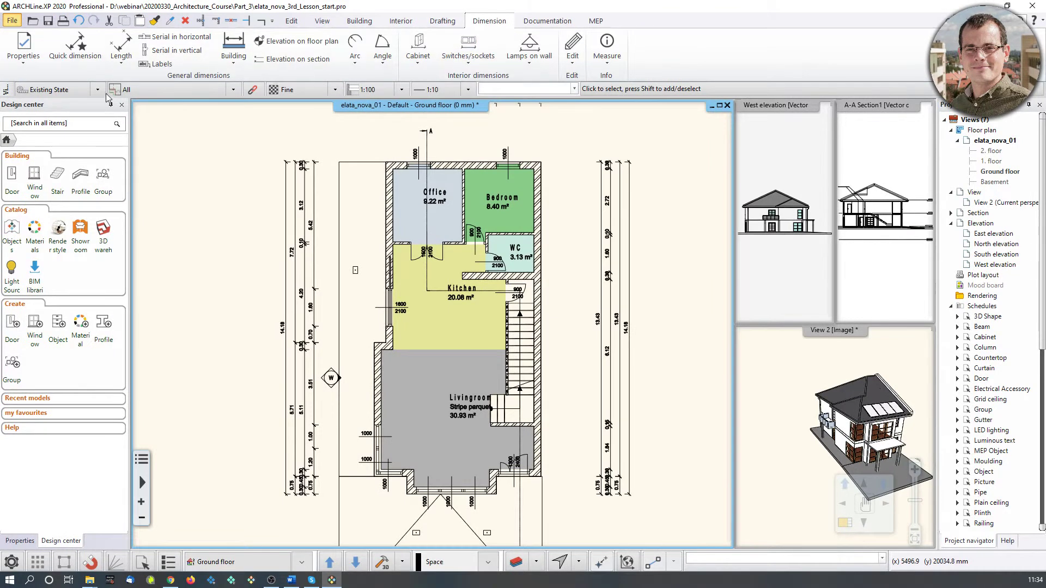
click(301, 44)
scroll(358, 240, up, 2)
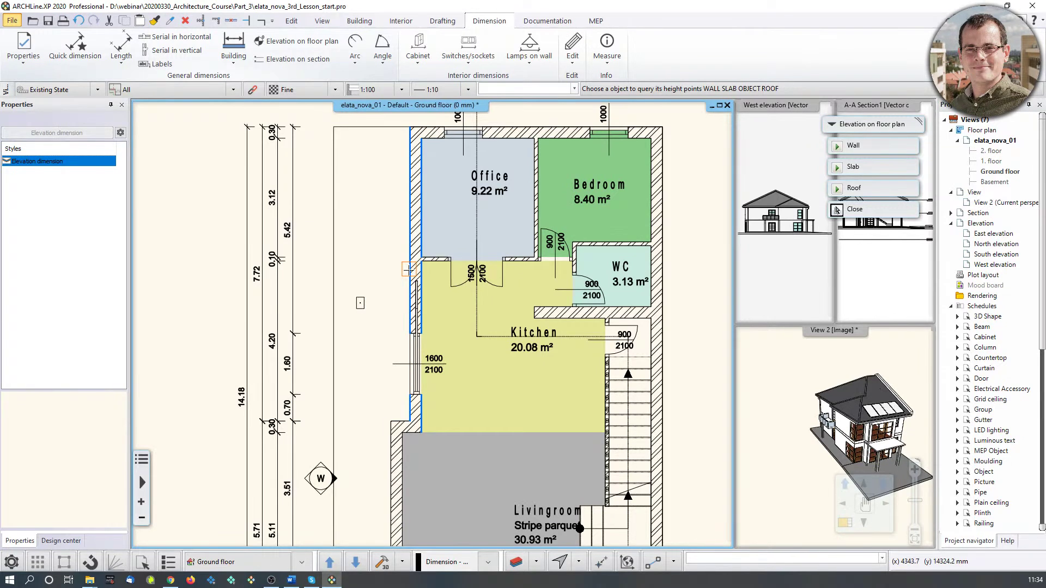
click(408, 269)
scroll(409, 290, up, 3)
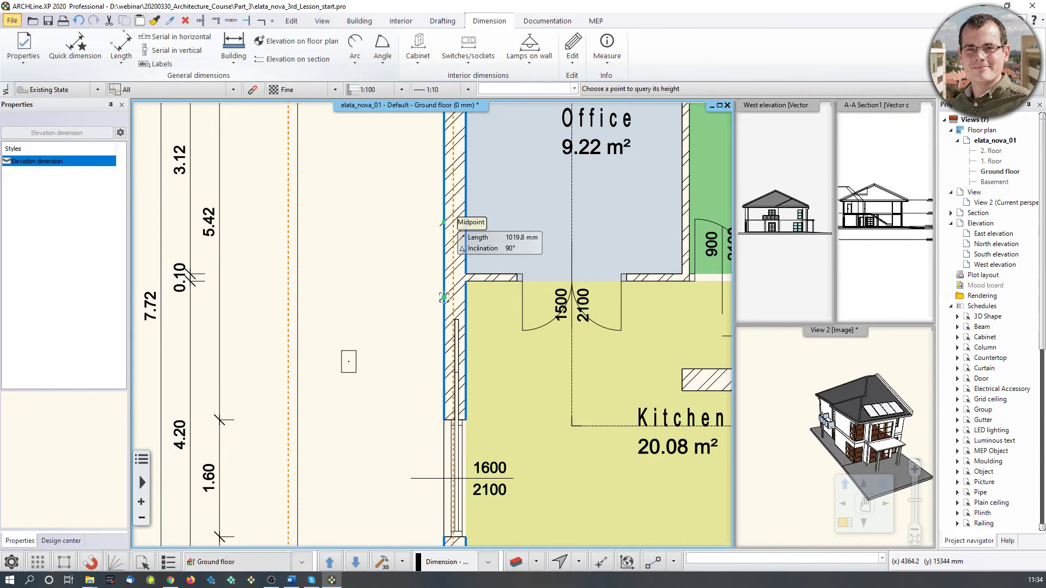
click(444, 223)
scroll(448, 249, down, 1)
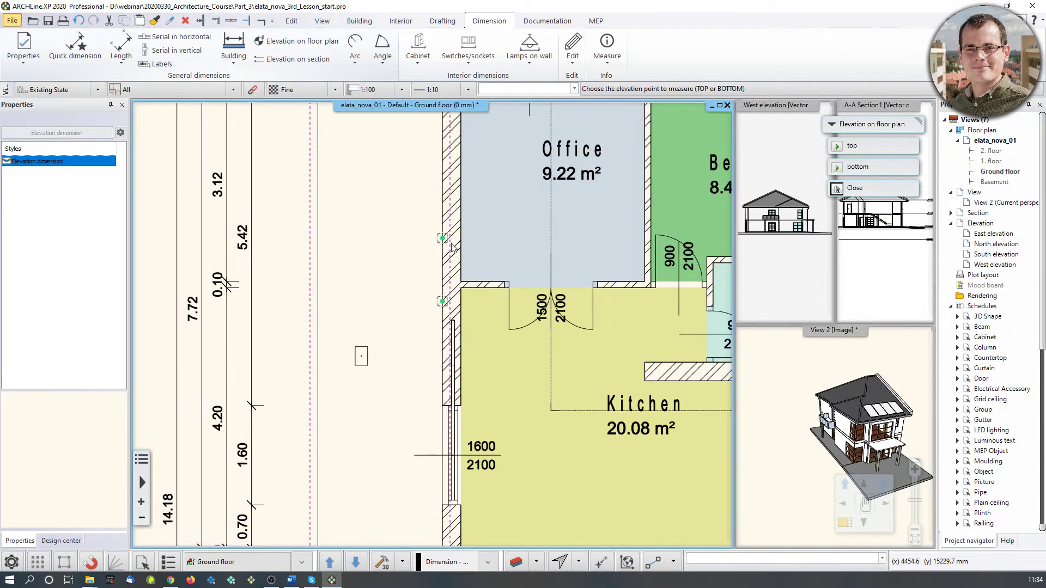
click(869, 173)
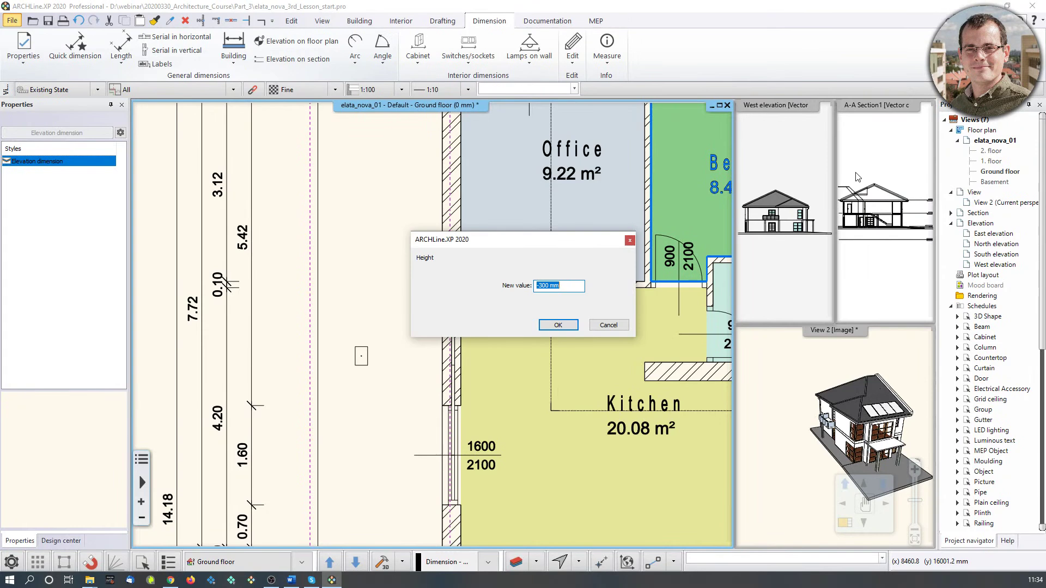
text(0 mm)
click(561, 325)
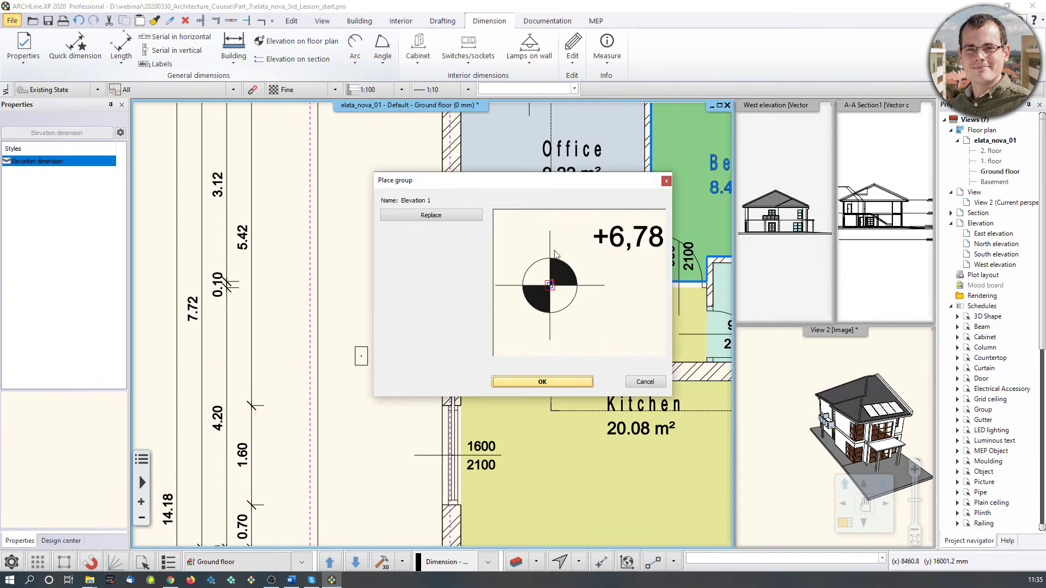
Step: Keep the Elevation 1 symbol, place the elevation mark outside the wall beside the Office, and check its properties
click(427, 220)
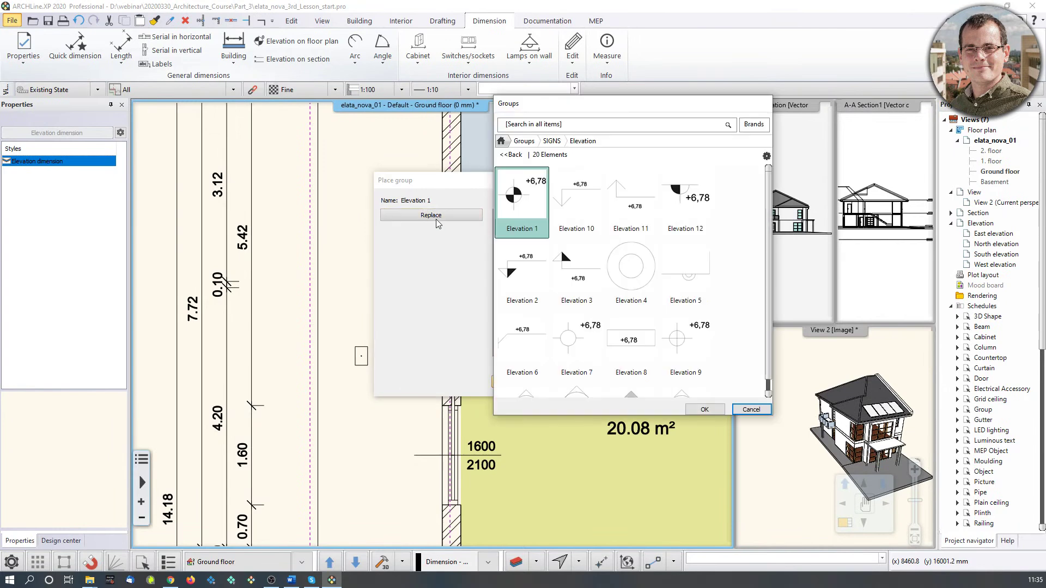
click(751, 410)
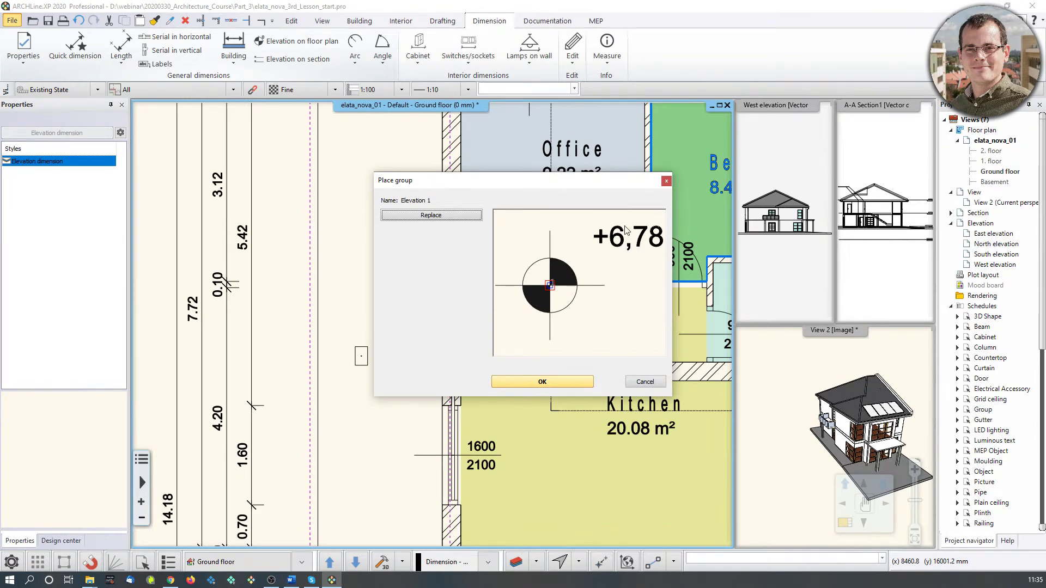
click(570, 381)
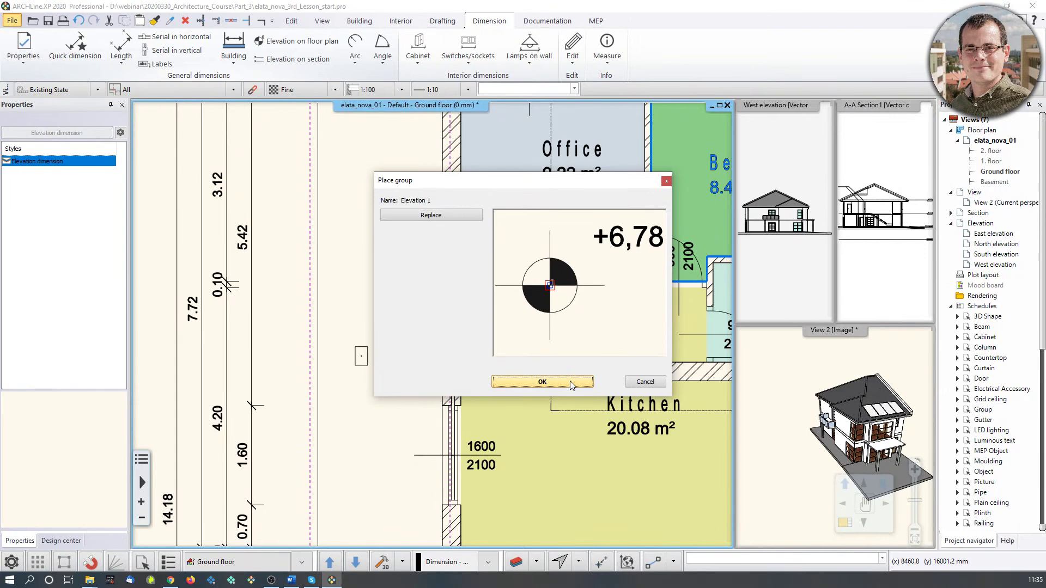
click(370, 237)
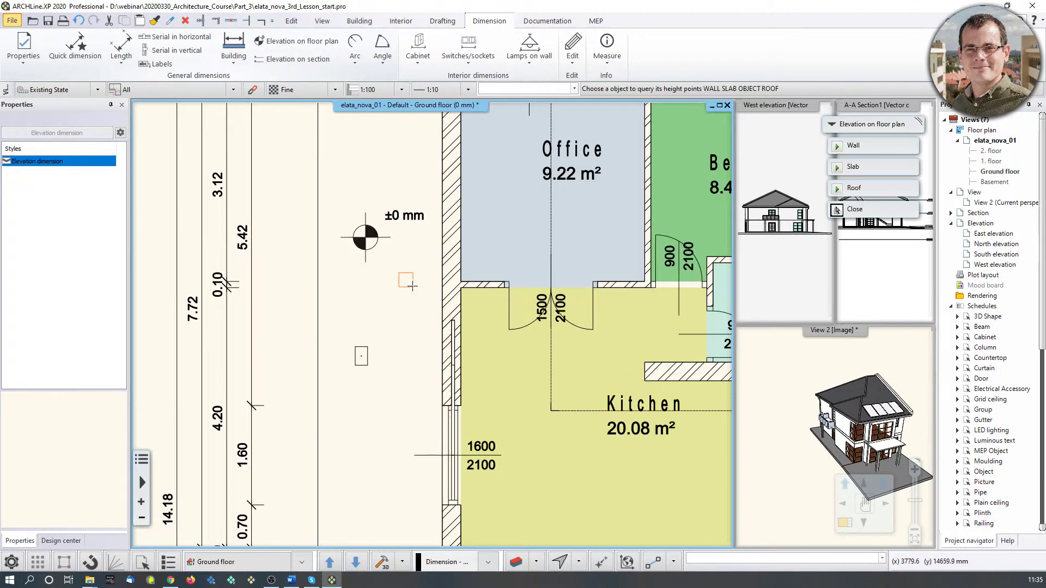
key(Escape)
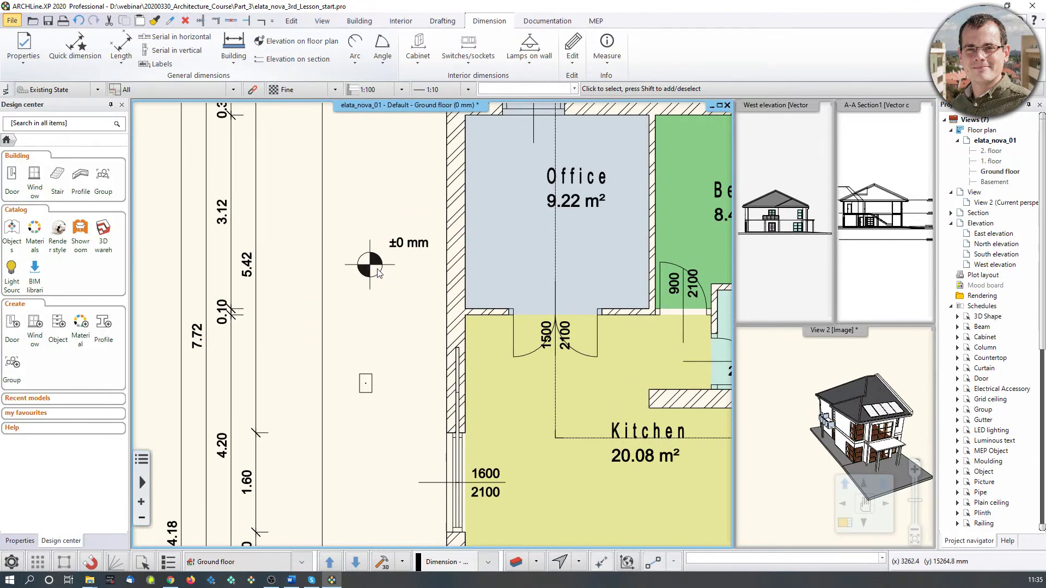
click(371, 264)
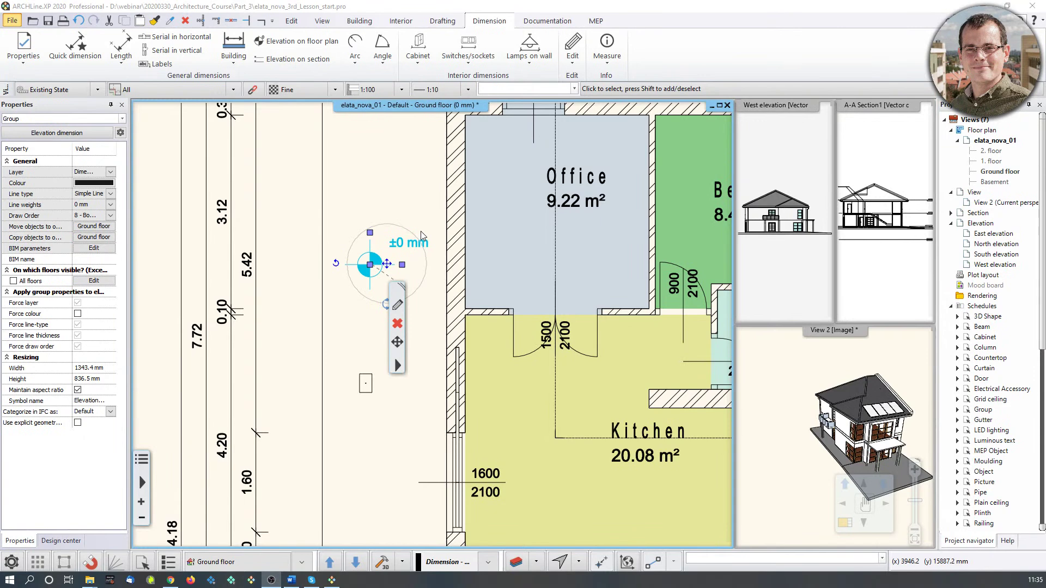
key(Escape)
Step: Insert the North 2 sign from the North - English signs beyond the Bedroom corner, rotated diagonally to point up and to the right
scroll(481, 249, down, 5)
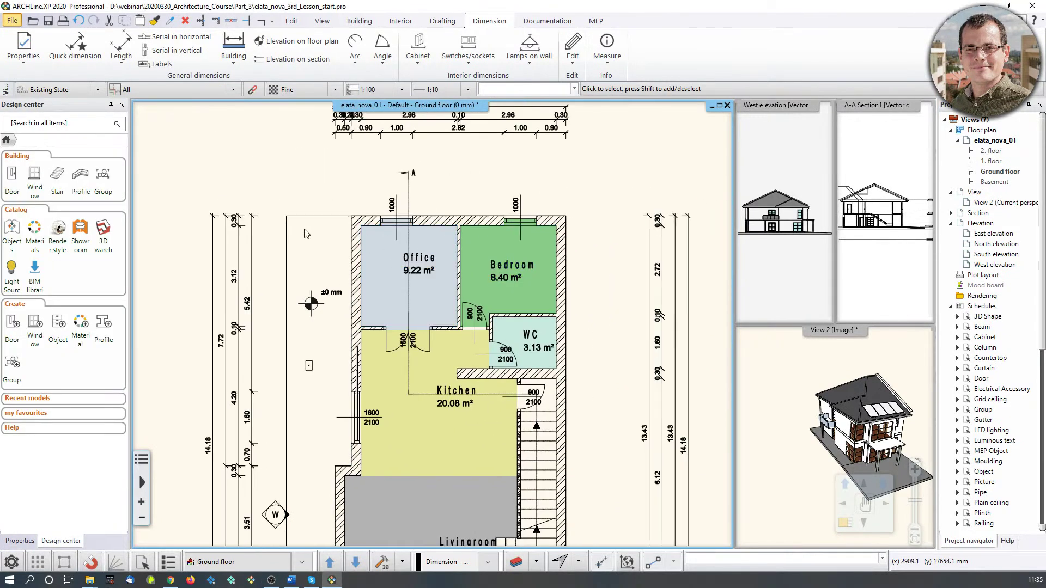
click(99, 173)
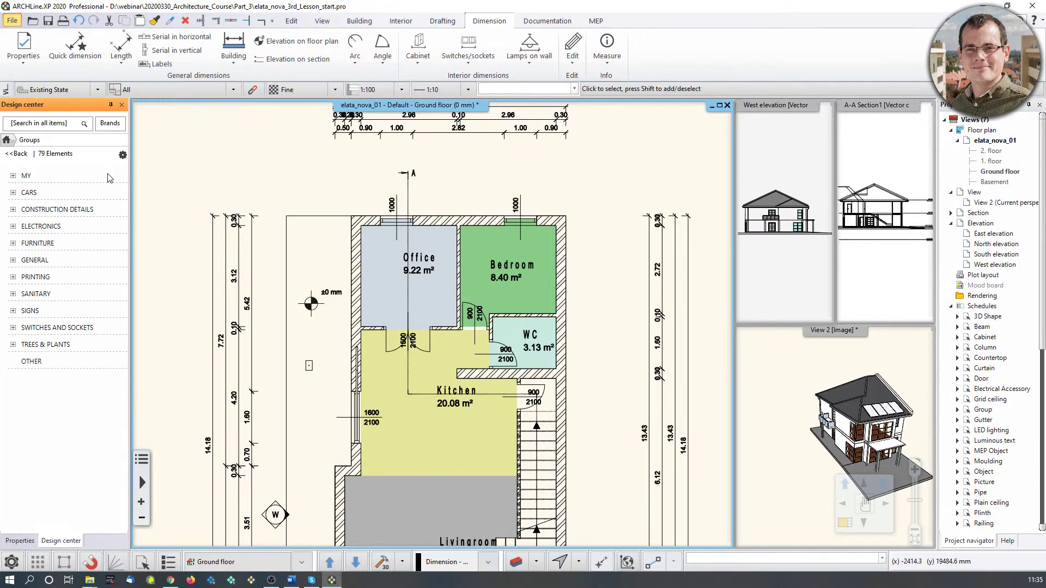
click(34, 311)
click(41, 329)
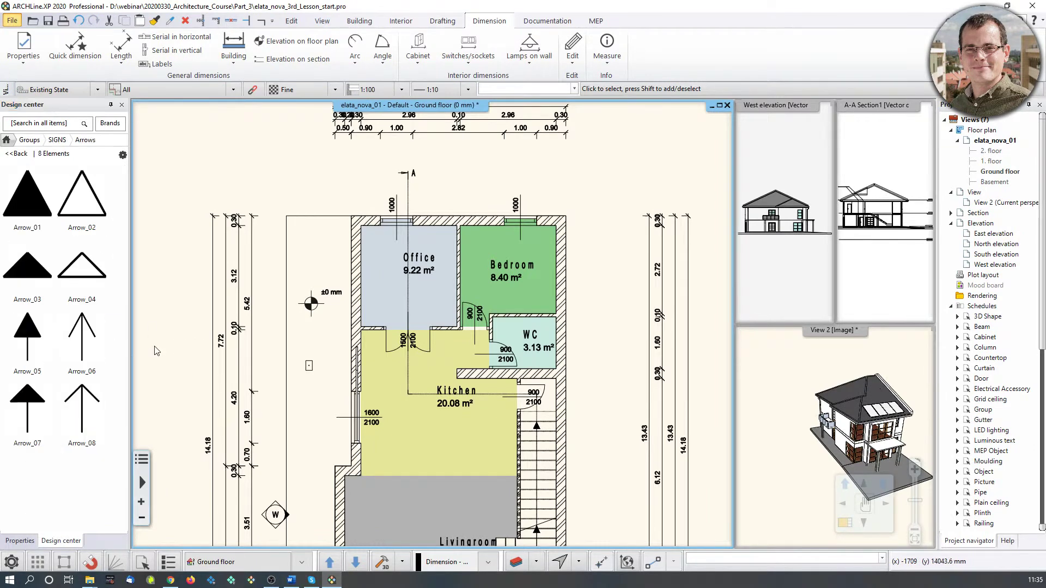
click(57, 140)
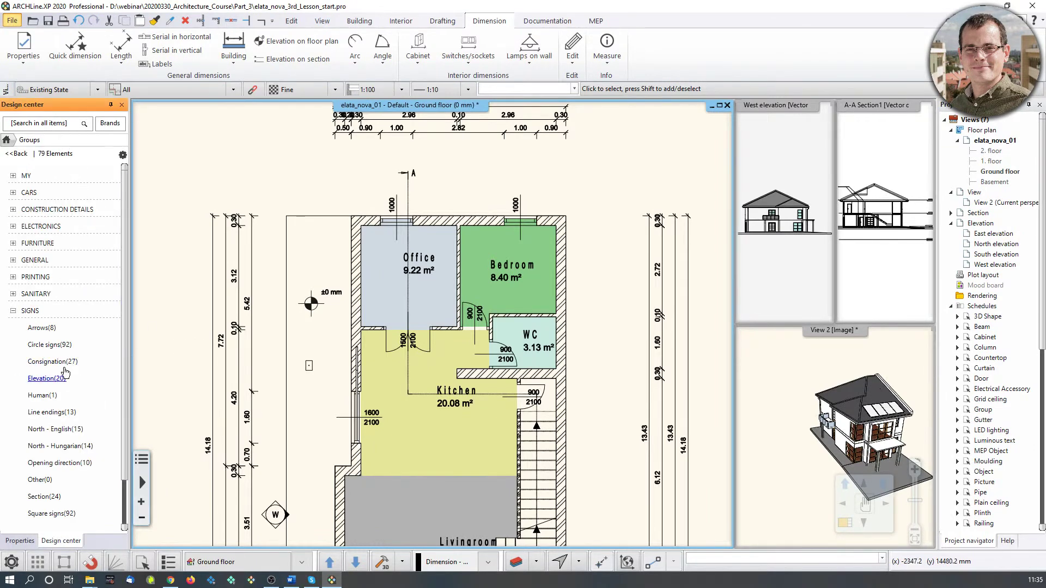
click(64, 381)
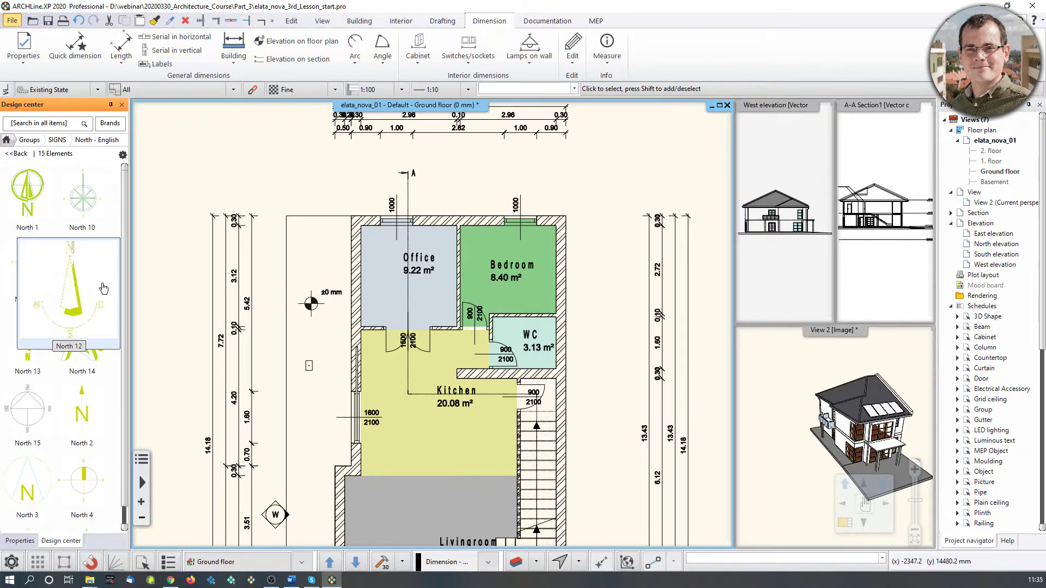
mouse_move(87, 412)
drag(79, 443, 618, 174)
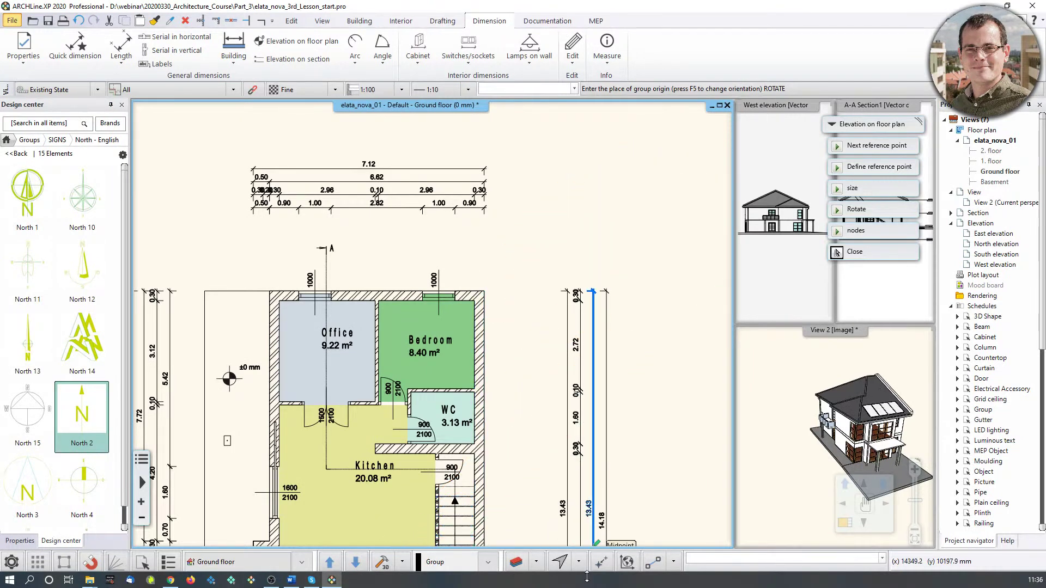
click(622, 164)
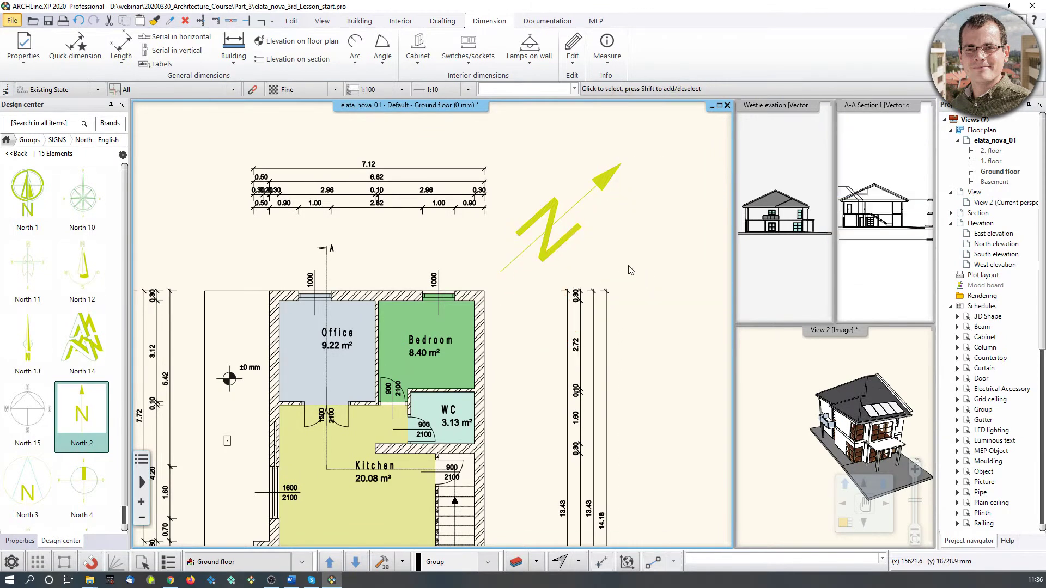
Step: Inspect the placed north sign up close, along with its library details and group properties
scroll(621, 158, up, 2)
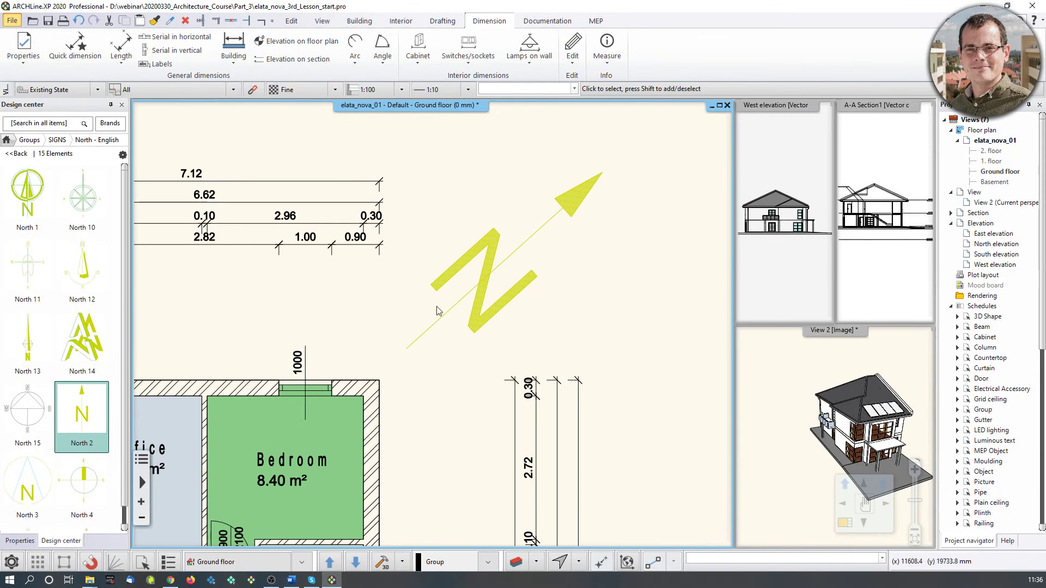
scroll(471, 256, up, 4)
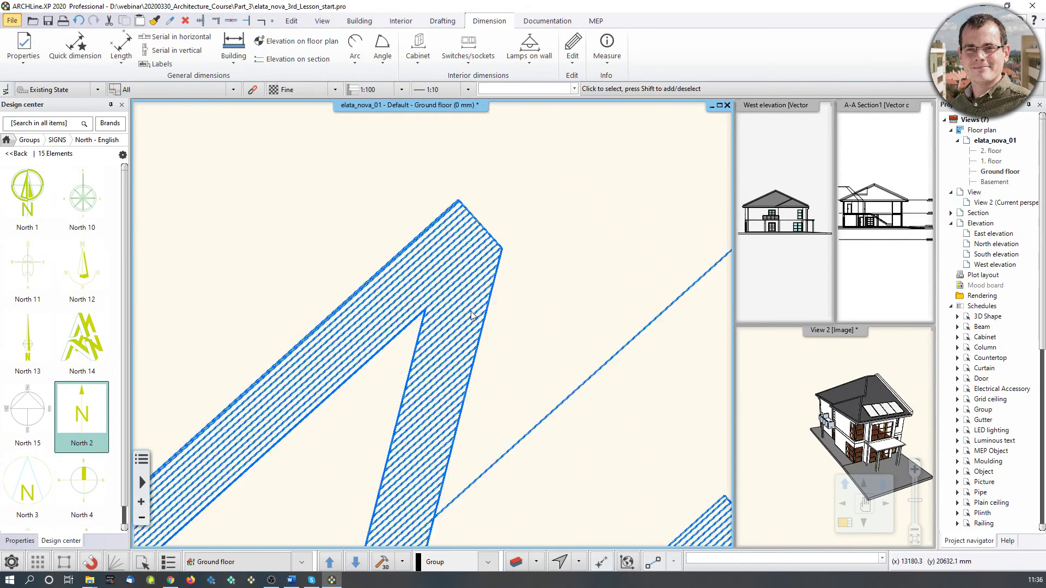
scroll(468, 314, down, 3)
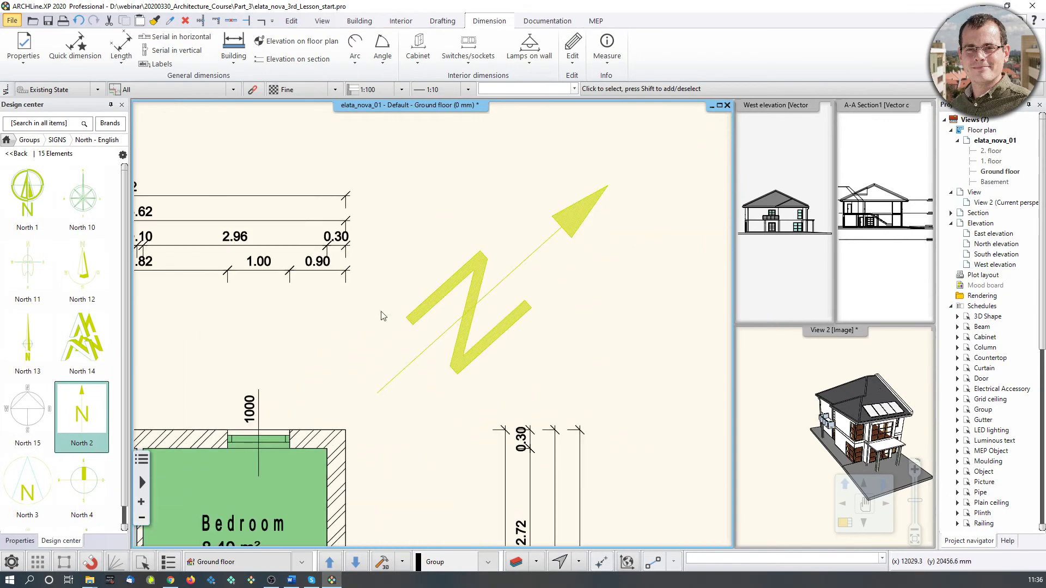
double_click(93, 411)
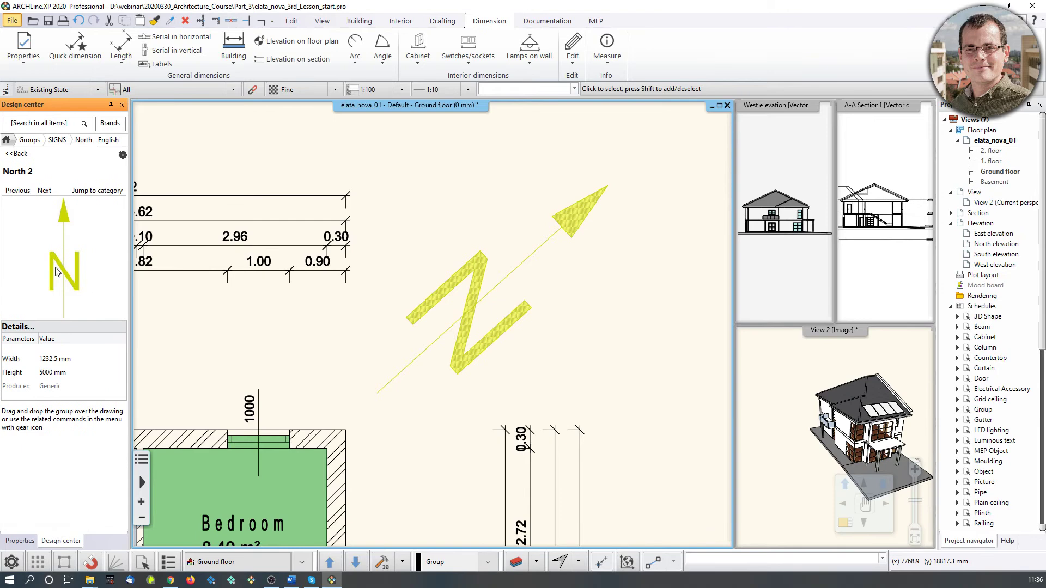
middle_drag(481, 296, 489, 292)
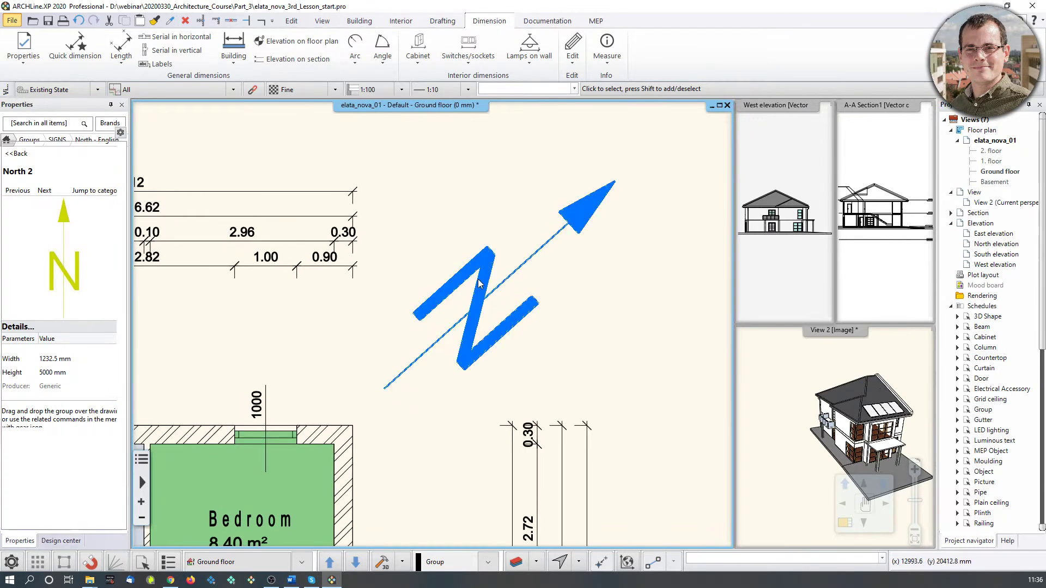
click(489, 296)
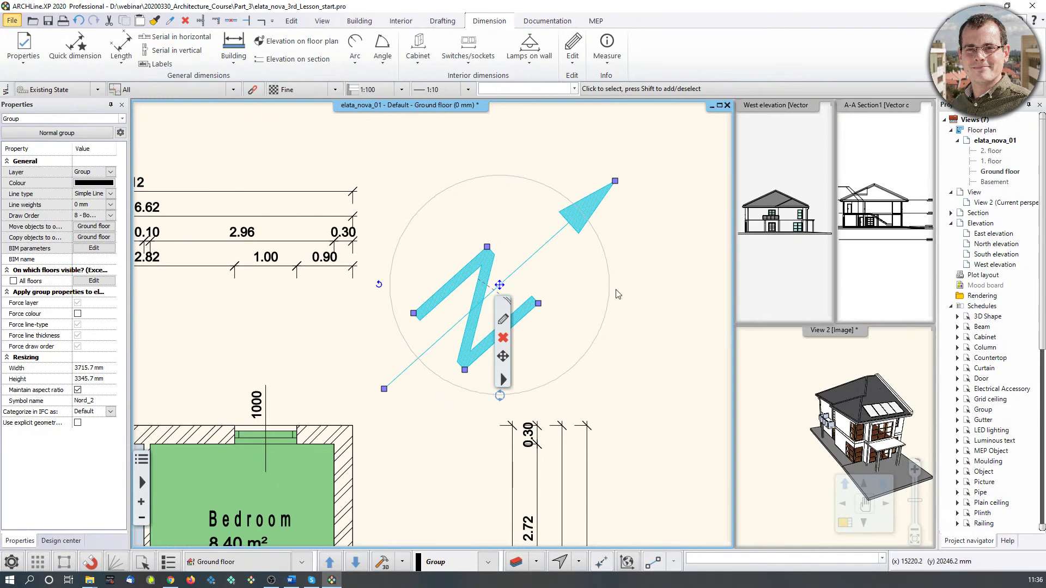
click(666, 259)
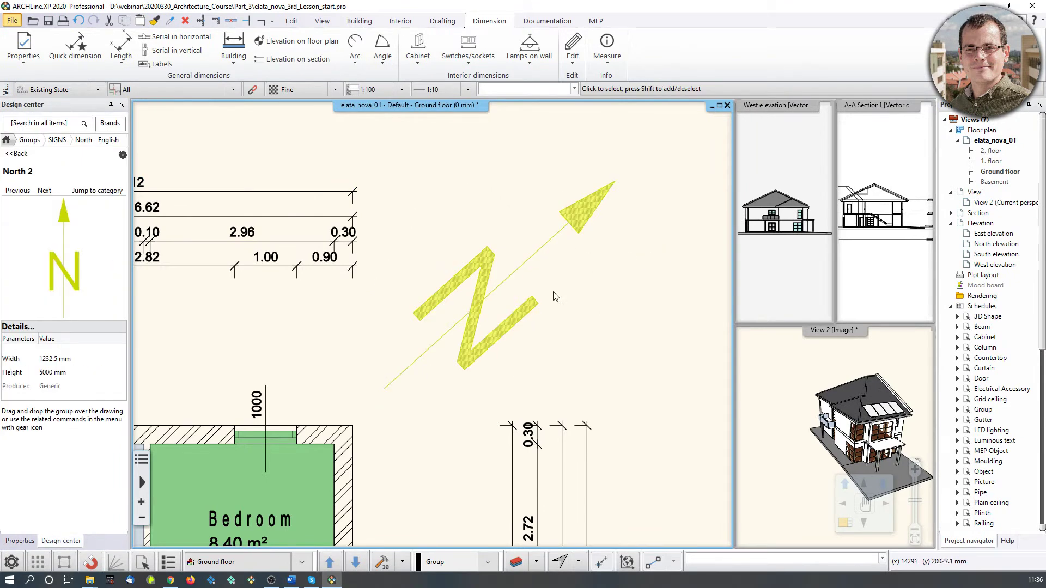
Step: Force the group colour on the north sign so all its elements use black
click(483, 280)
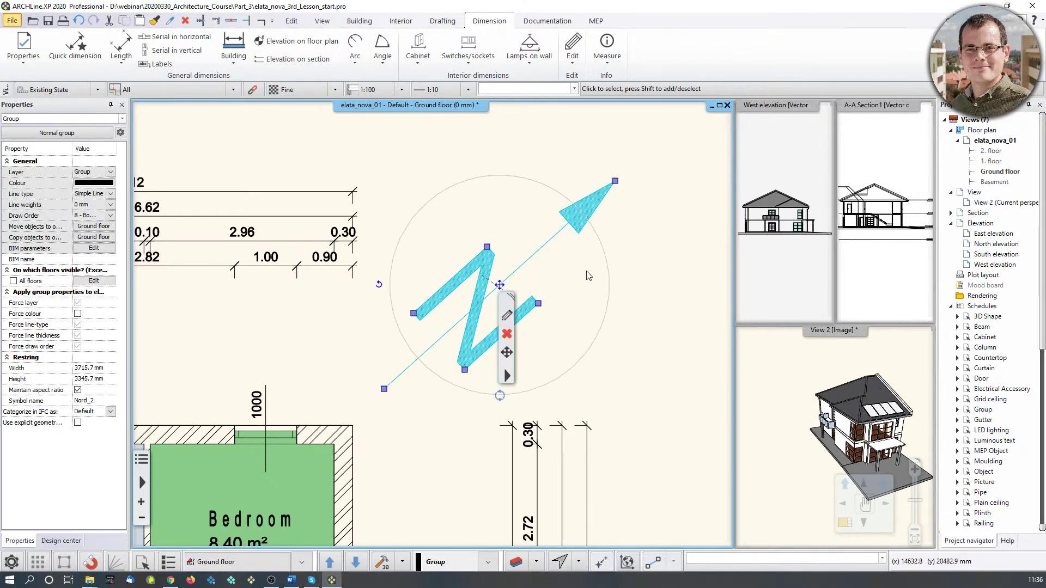
click(77, 314)
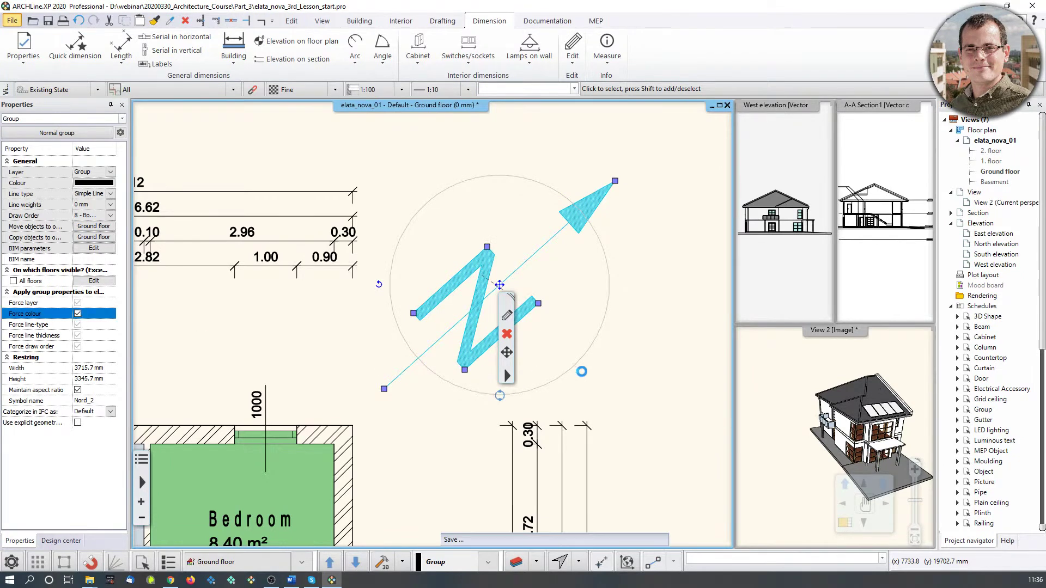
click(680, 342)
click(675, 344)
scroll(551, 363, down, 5)
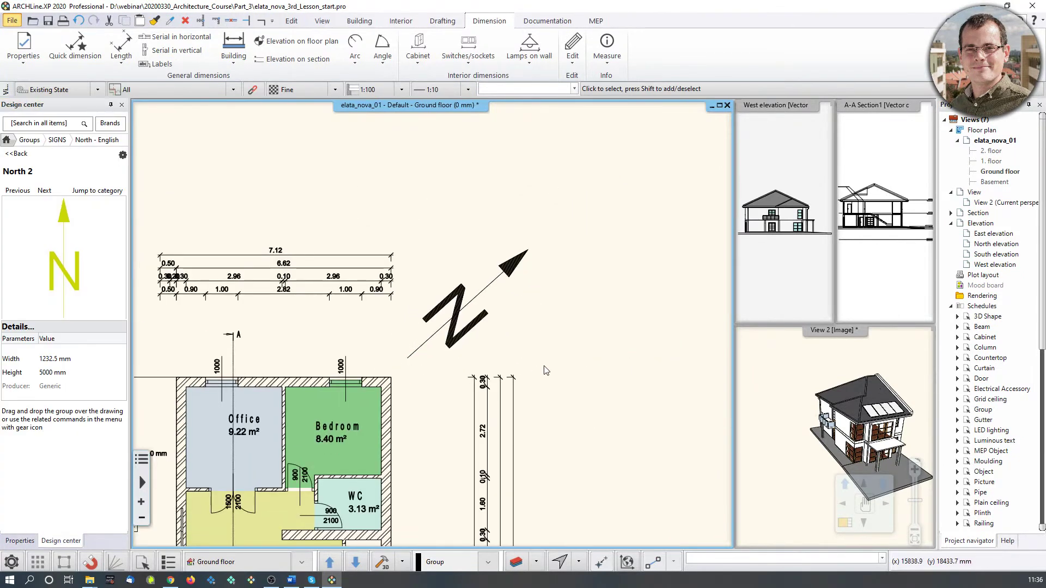
Step: Insert the Arrow_03 sign from the Arrows signs just outside the Livingroom's 1300 × 2400 entrance door, pointing at the door
scroll(550, 360, down, 3)
scroll(467, 398, up, 5)
scroll(418, 317, up, 4)
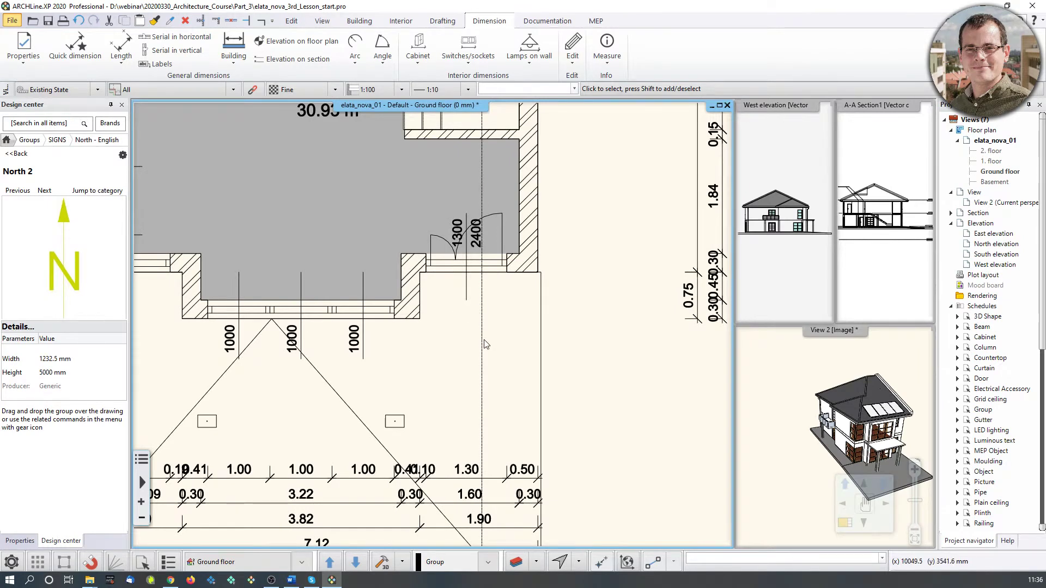
click(355, 278)
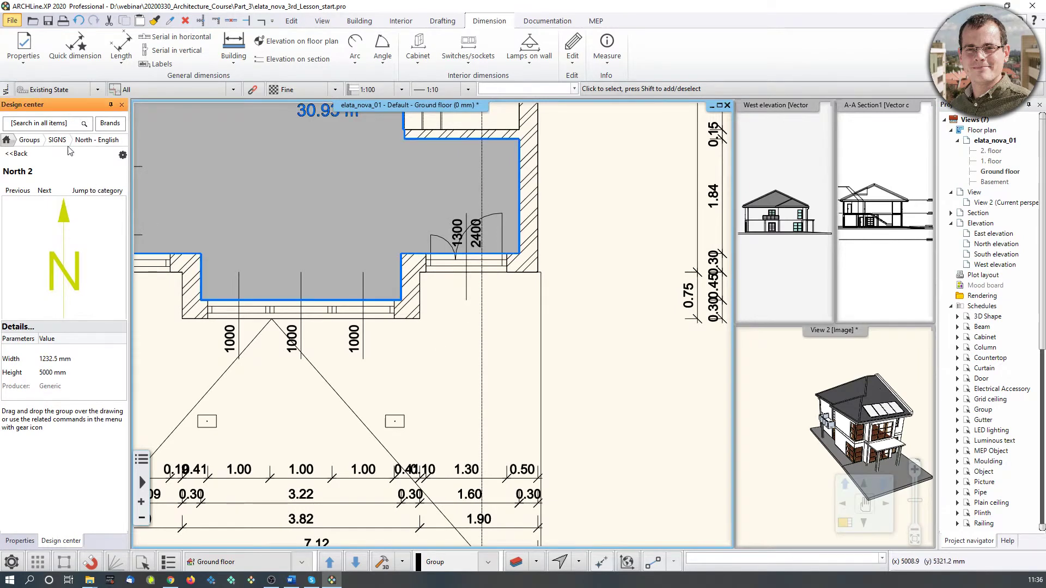
click(29, 140)
click(41, 328)
mouse_move(45, 271)
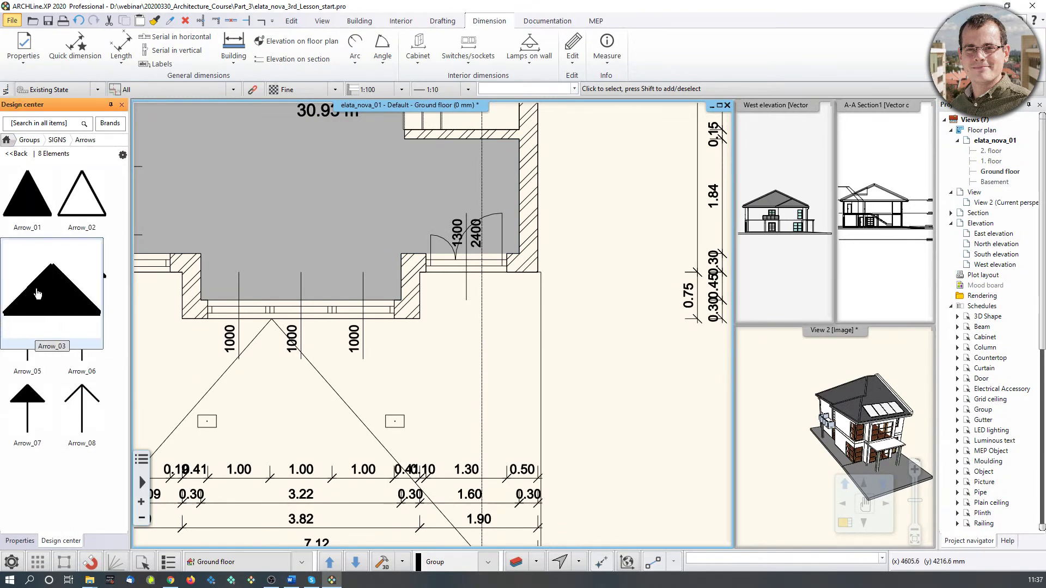
click(37, 289)
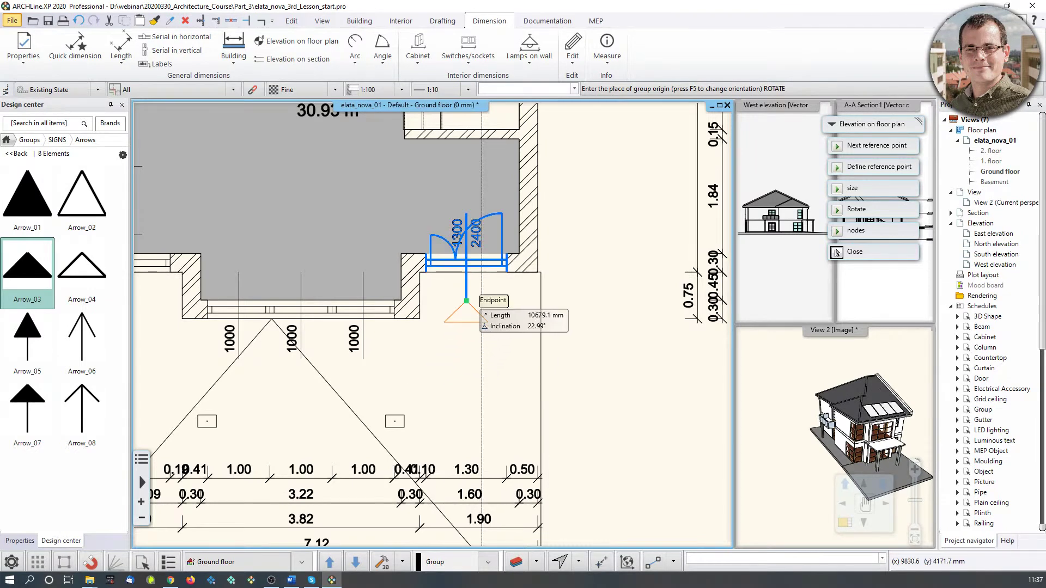
click(467, 315)
key(Escape)
Step: Draw a horizontal simple line 1000 mm long in the empty area beside the house's entrance corner
scroll(515, 358, up, 1)
scroll(477, 347, down, 4)
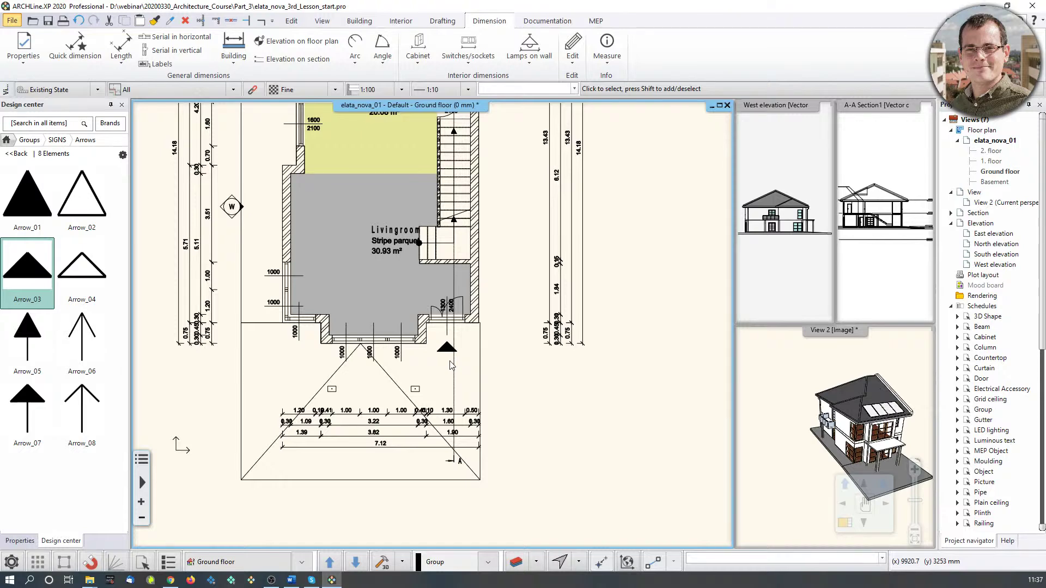
middle_drag(476, 328, 478, 334)
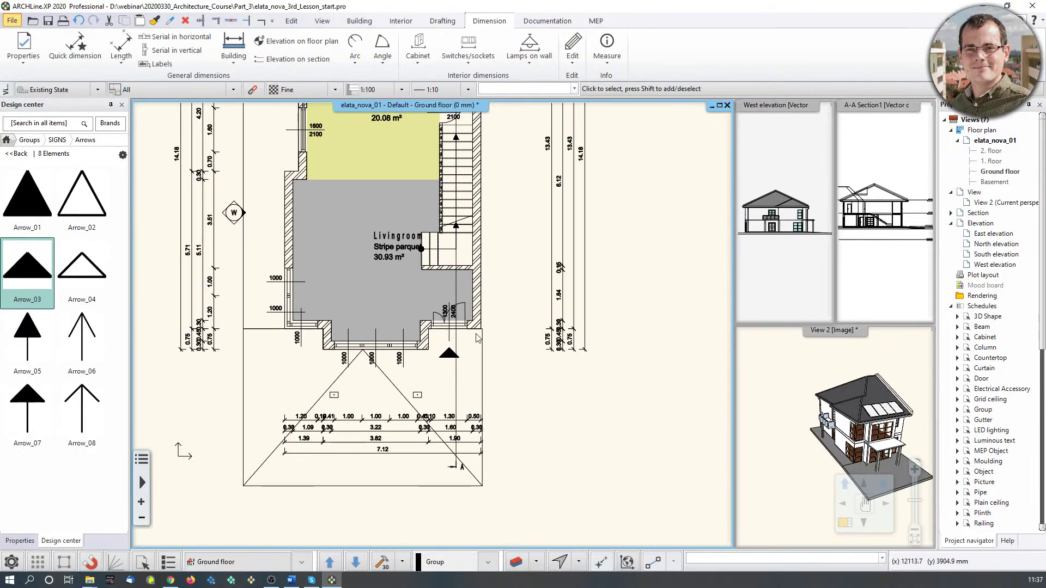
click(443, 20)
scroll(461, 371, up, 3)
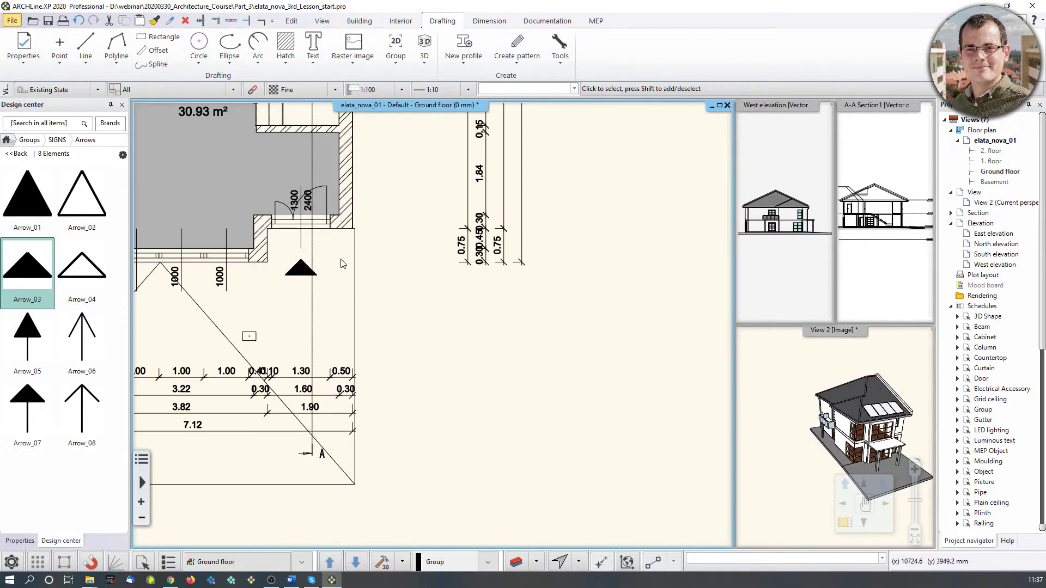
click(86, 48)
click(416, 343)
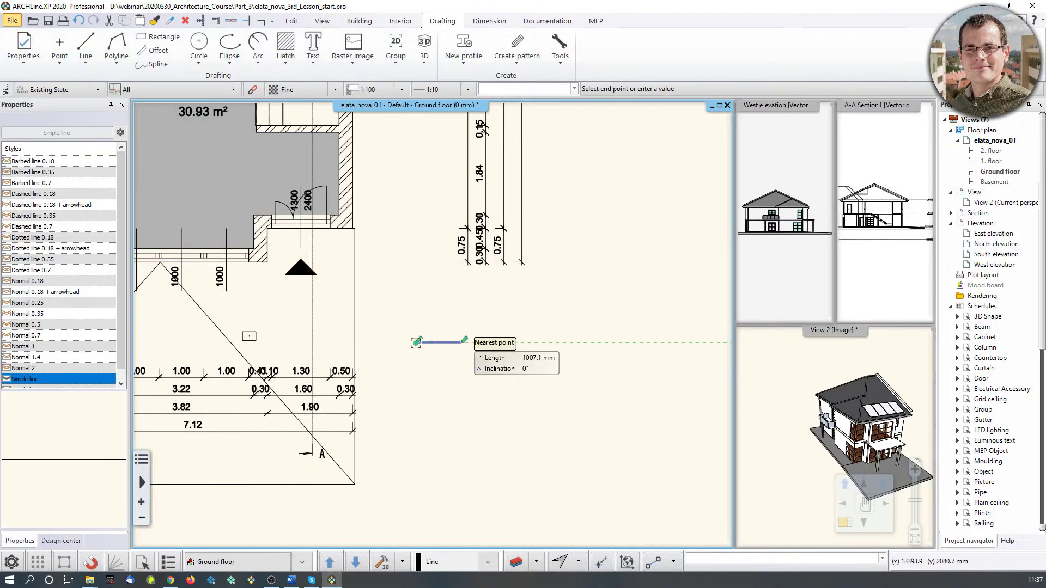
text(100)
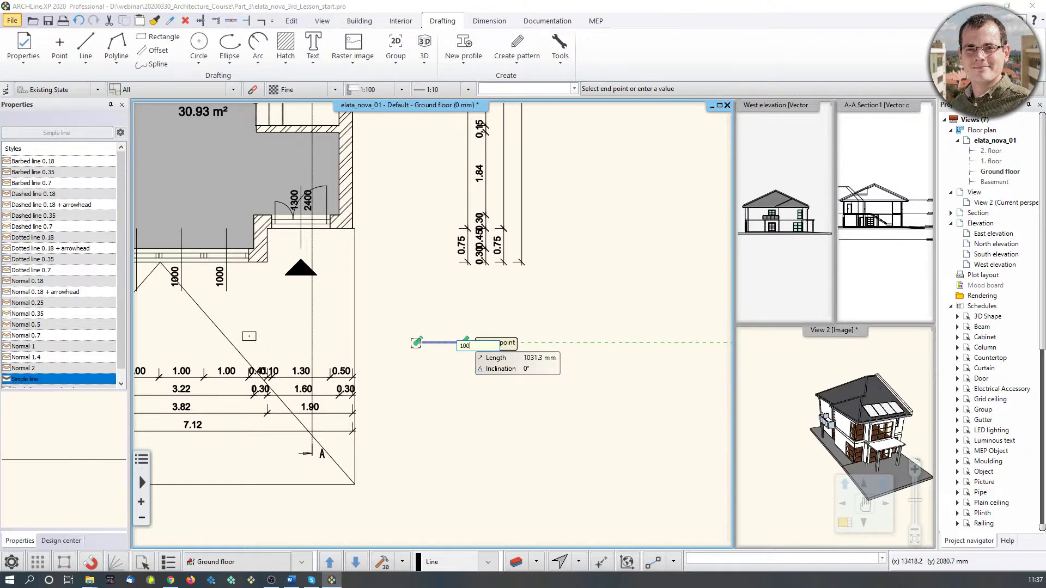
key(Return)
key(Escape)
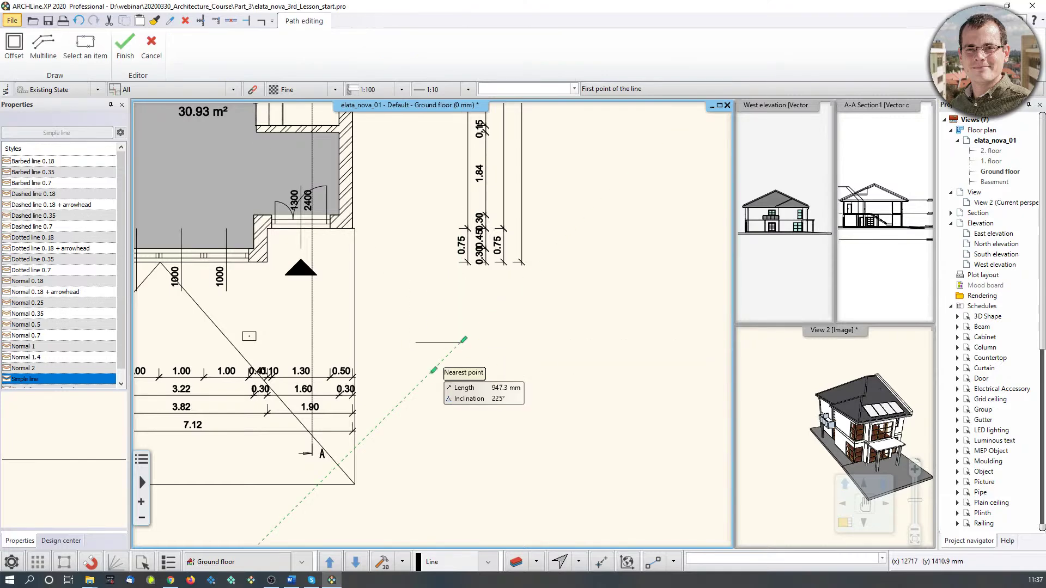
Step: Draw a vertical line about 322 mm up from the 1000 mm line's midpoint and try a sloping side down from its upper end
scroll(425, 395, up, 5)
click(467, 231)
click(468, 186)
click(388, 237)
key(Escape)
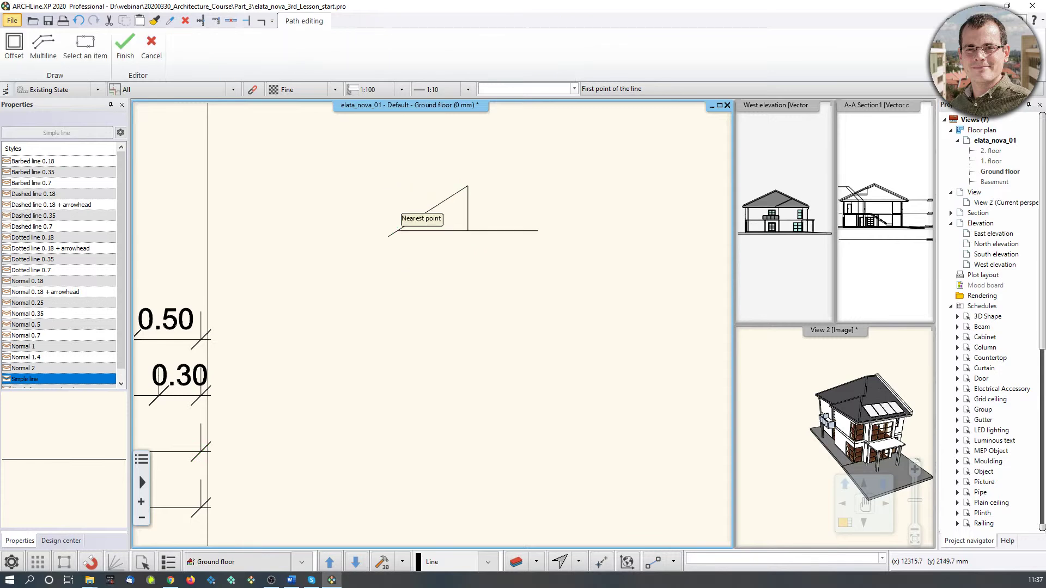
Step: Draw the triangle's two sloping sides from the base line's left endpoint over the vertical line's upper end to the right endpoint
click(398, 231)
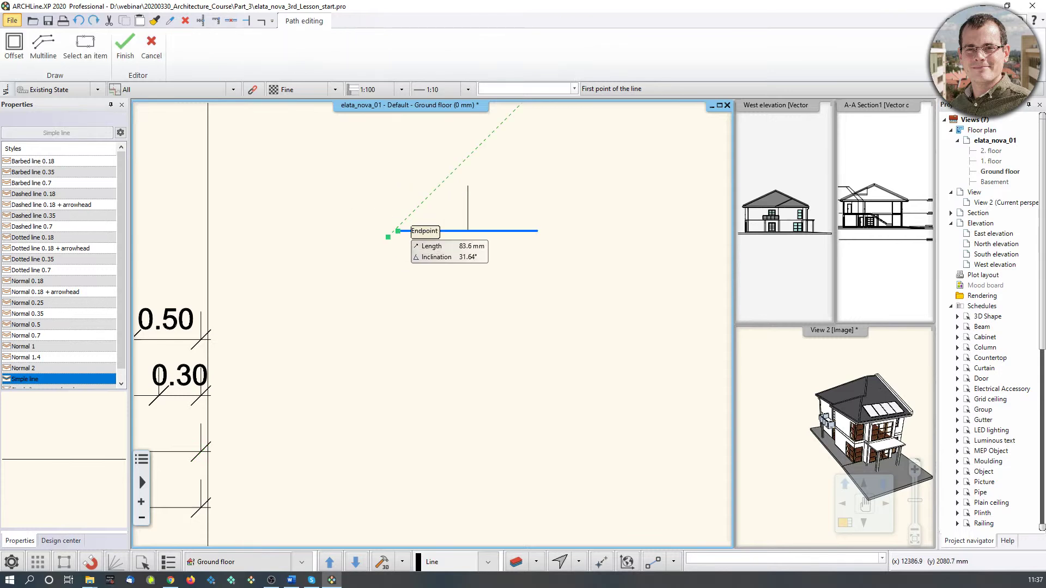
click(468, 187)
click(537, 230)
key(Escape)
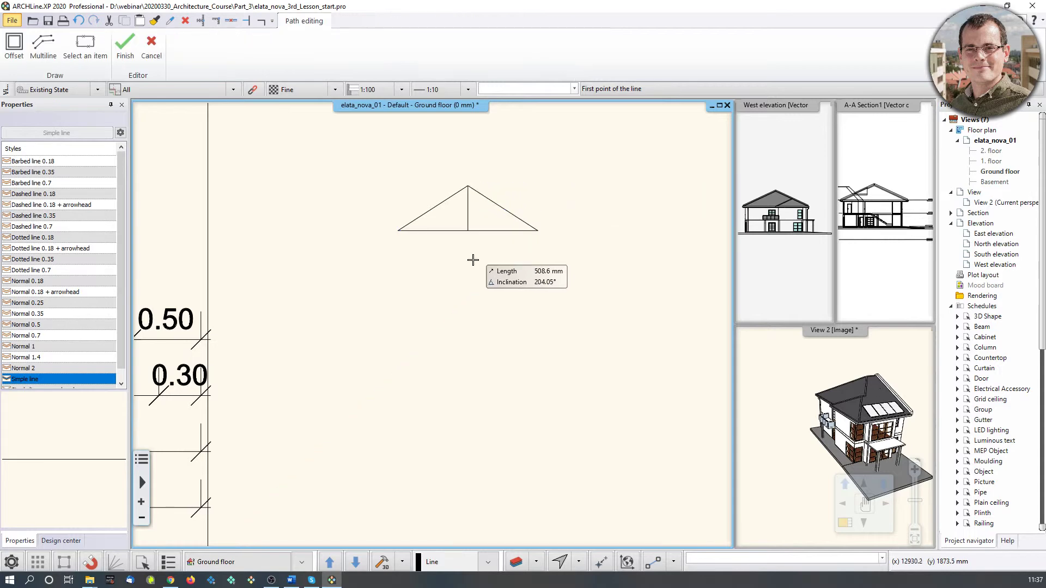
Step: Delete the vertical construction line inside the triangle
key(Escape)
click(468, 217)
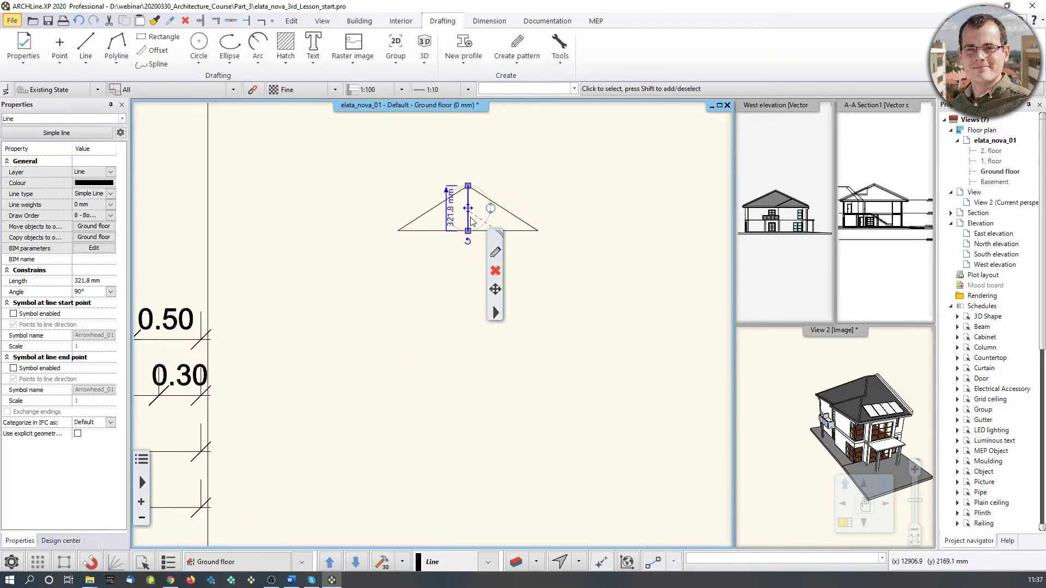
key(Delete)
middle_drag(469, 222, 465, 298)
scroll(430, 333, down, 2)
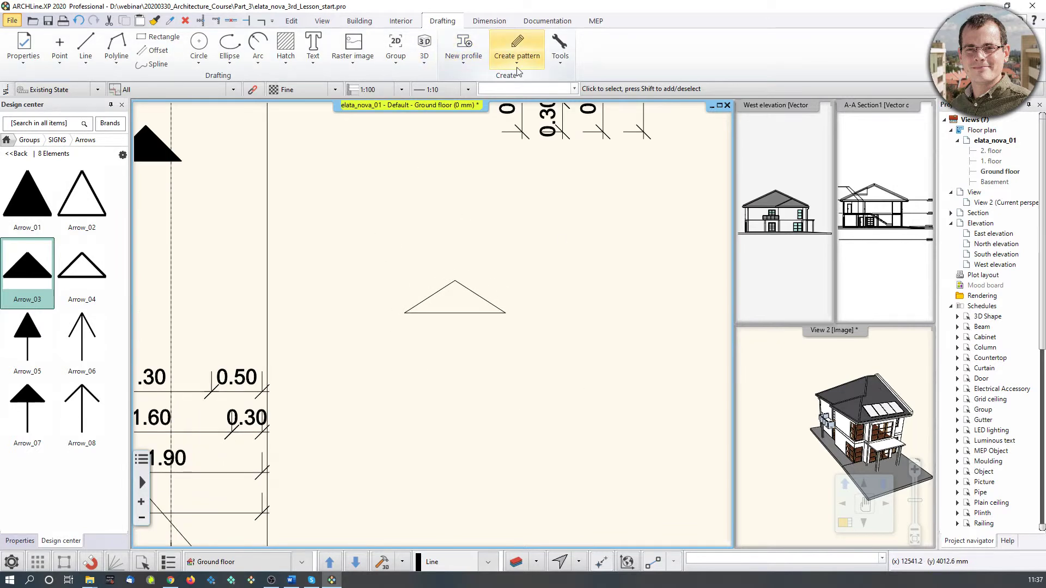
click(397, 59)
middle_drag(526, 229, 367, 254)
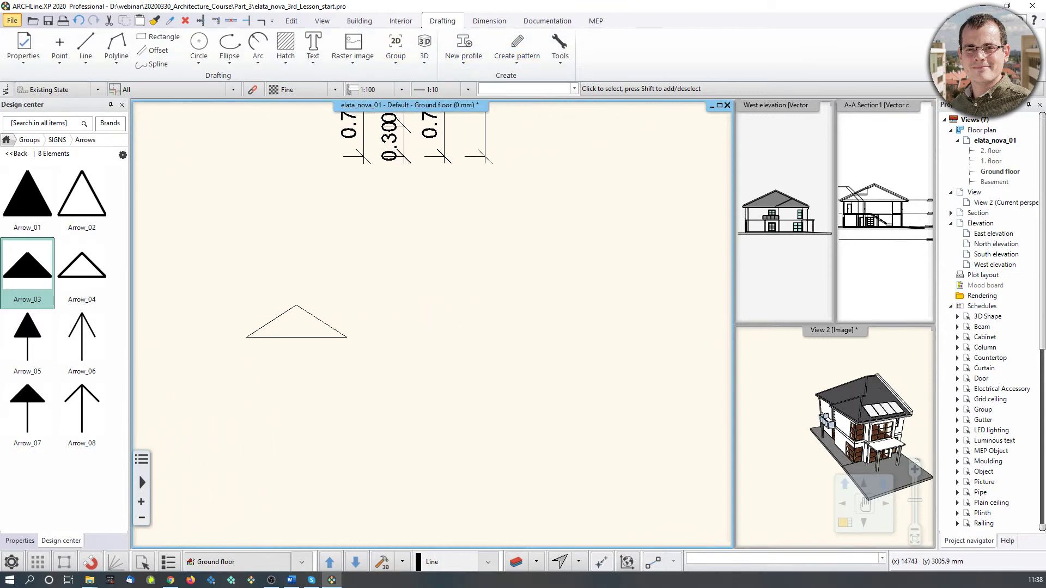
click(401, 64)
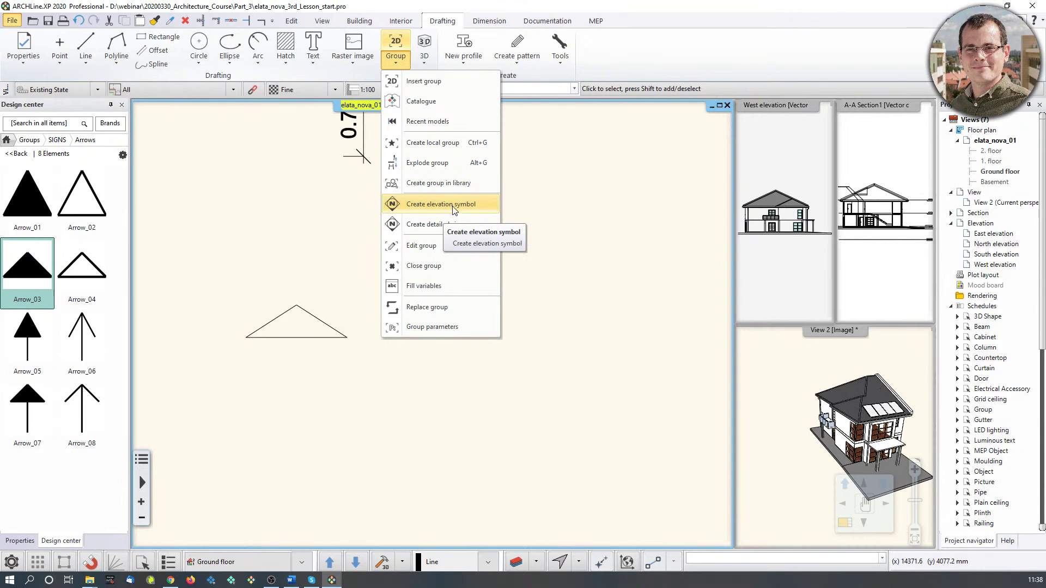
click(464, 246)
click(225, 260)
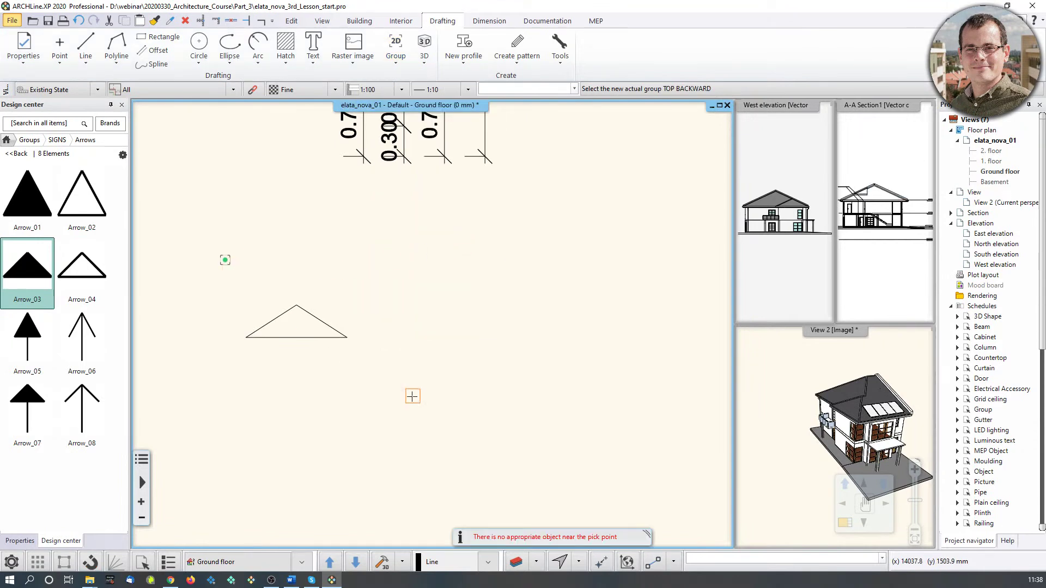
key(Escape)
Step: Try to create a local group from the triangle's three lines
click(293, 316)
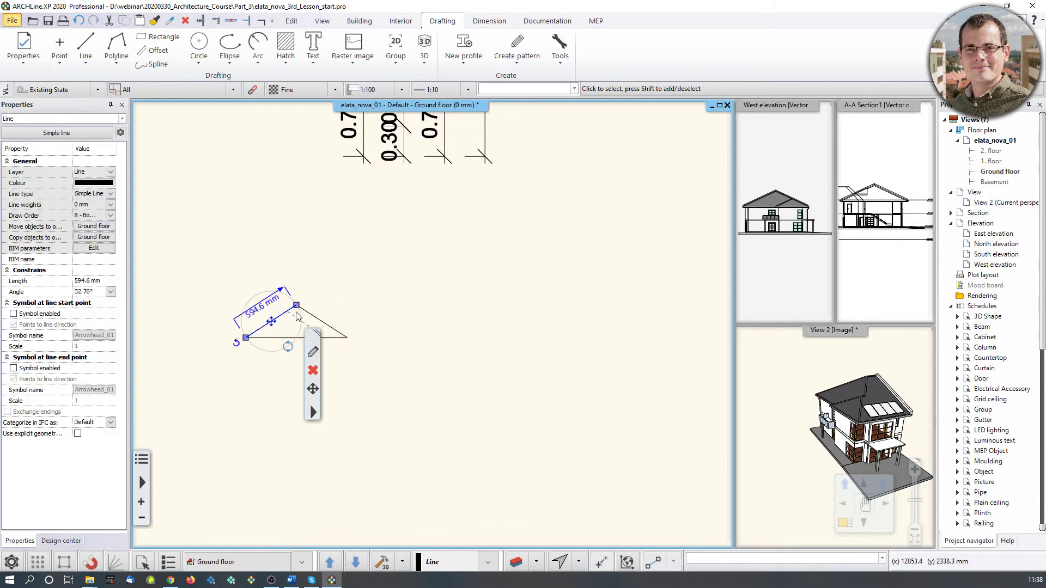
click(297, 338)
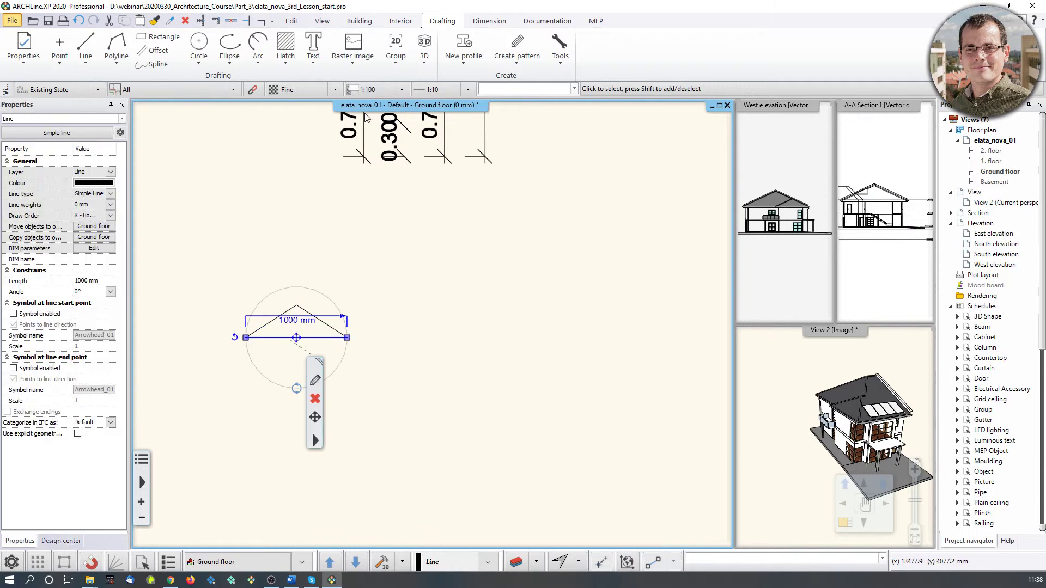
click(396, 49)
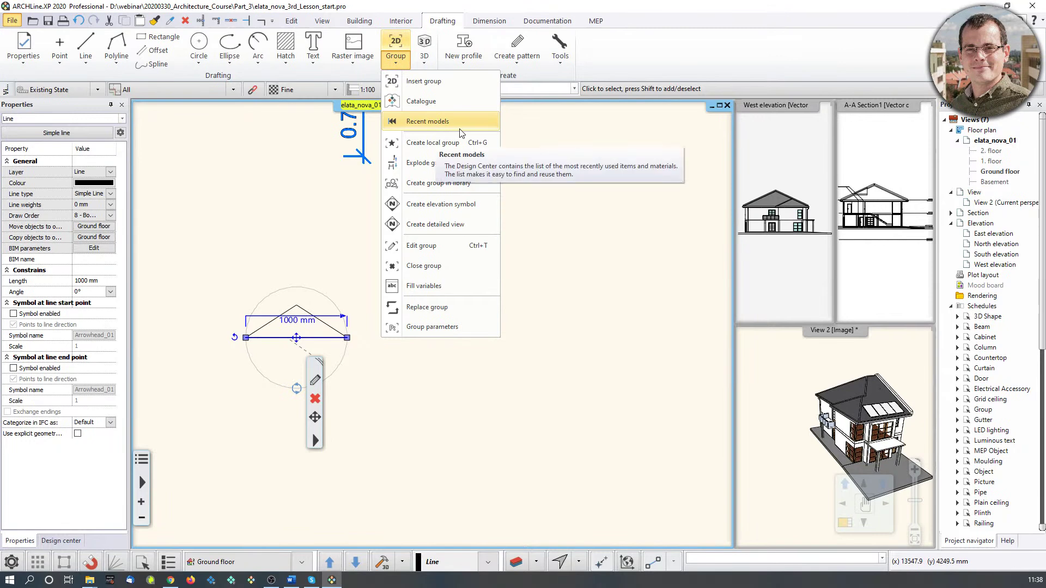
click(464, 145)
drag(219, 269, 397, 385)
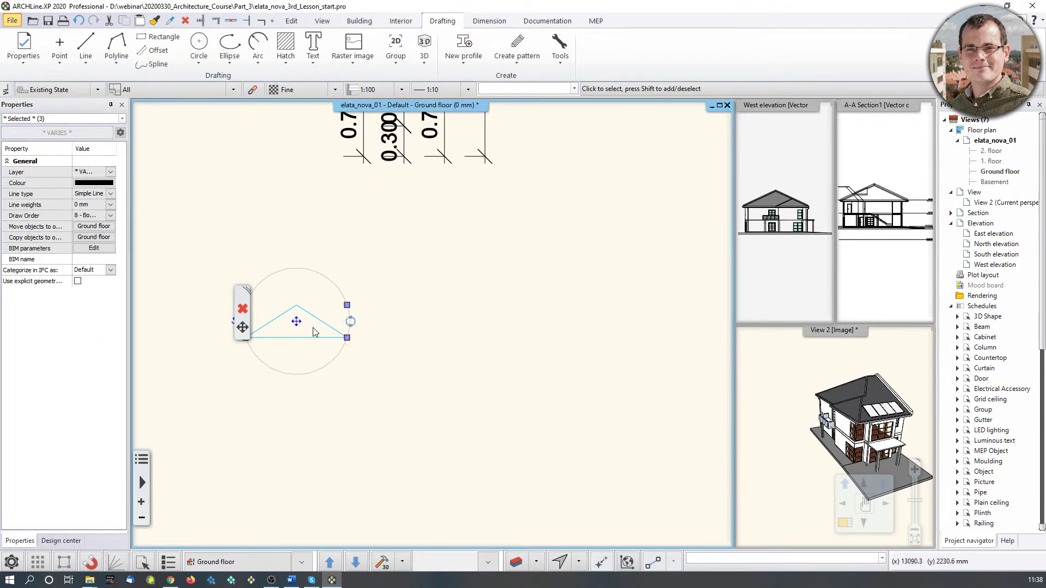
click(420, 317)
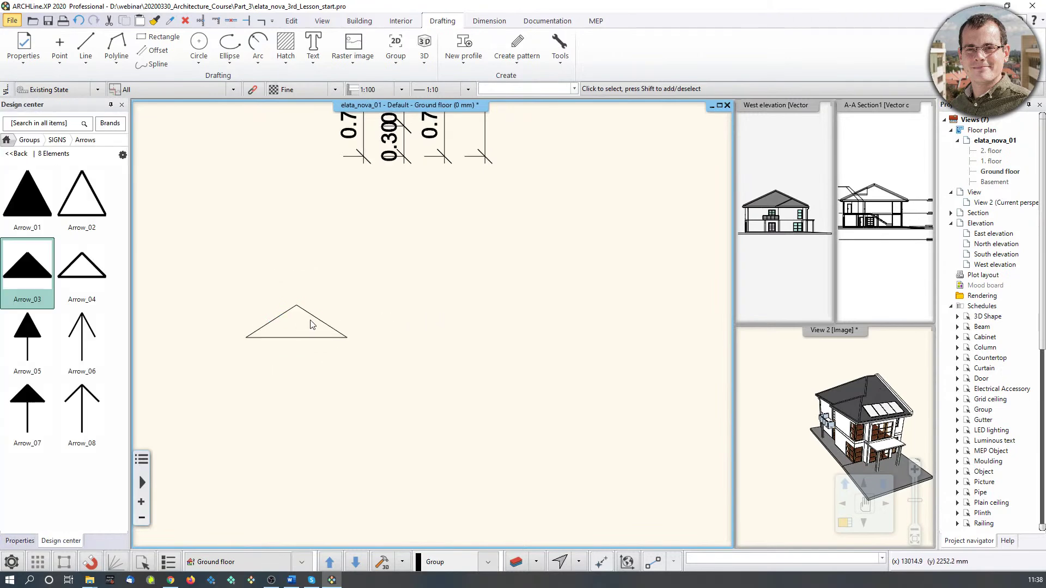
click(313, 325)
click(266, 288)
Step: Create a library group from the triangle's three lines, with hotspots at its three corners
click(396, 52)
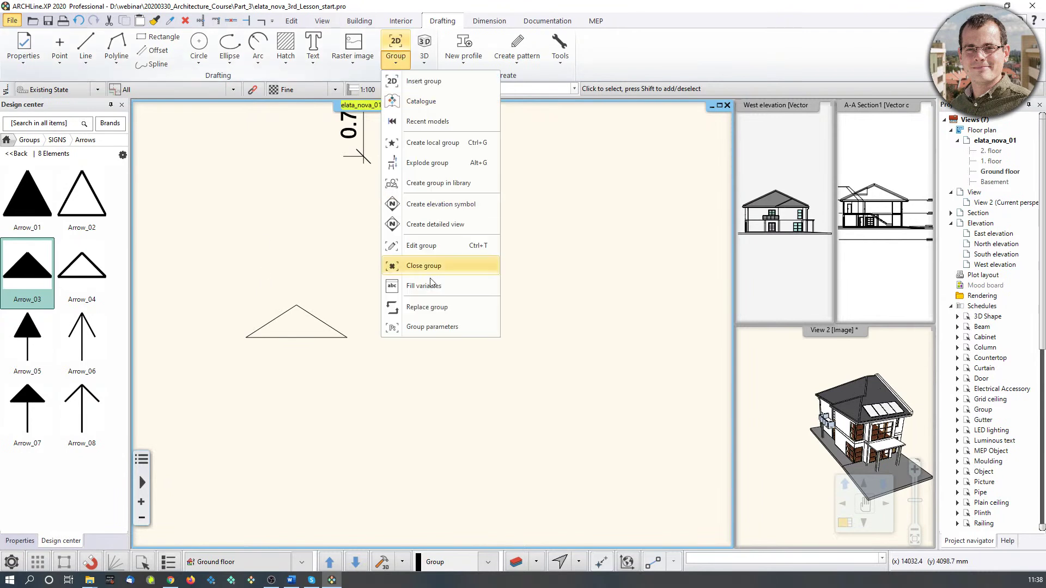
click(440, 183)
drag(227, 279, 371, 366)
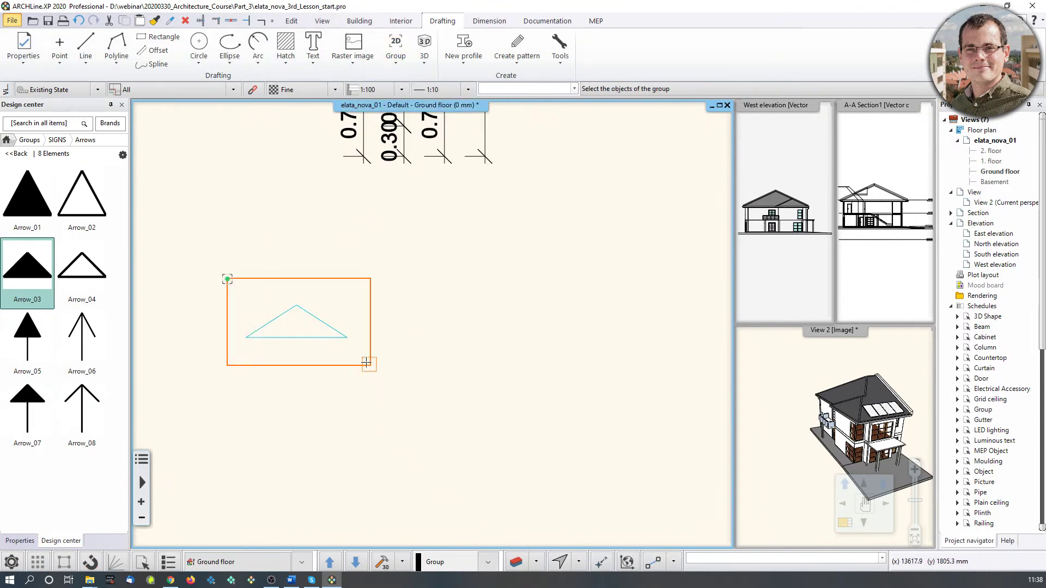
key(Return)
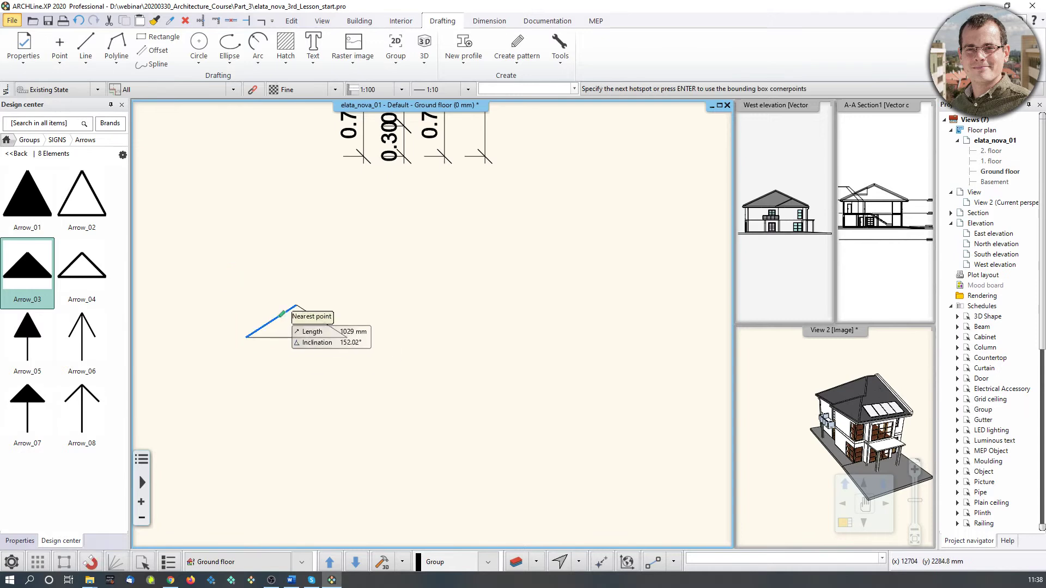
click(347, 338)
click(296, 306)
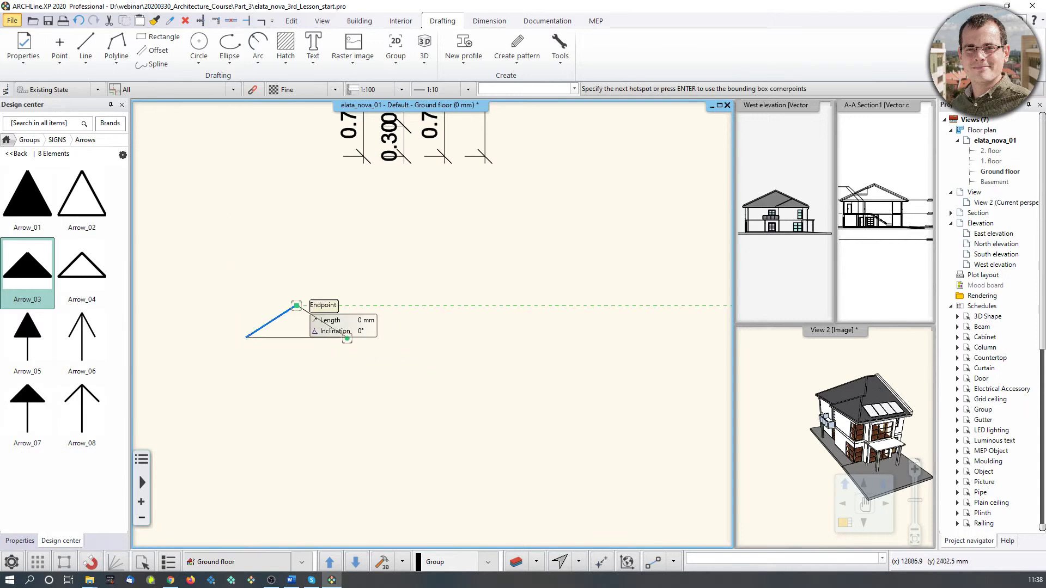
click(246, 338)
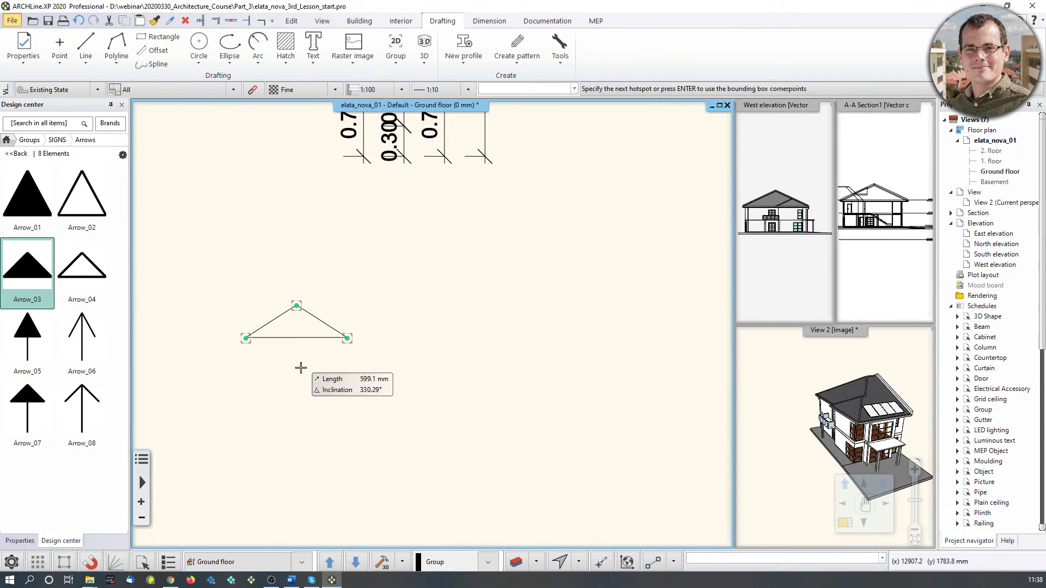
key(Return)
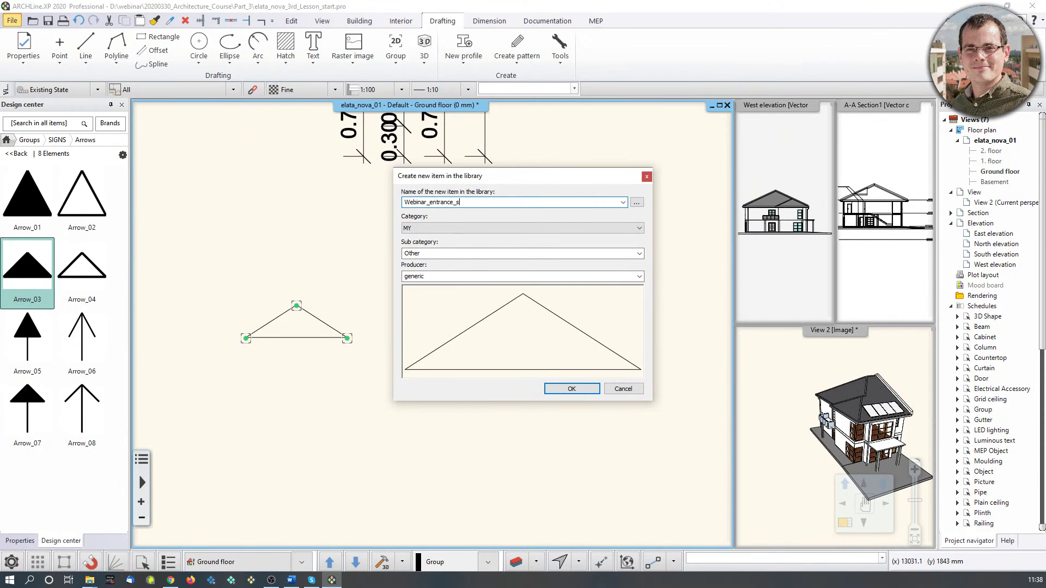
Step: Save the group in the library as Webinar_entrance_sign, category MY, sub category Other, producer generic
click(515, 227)
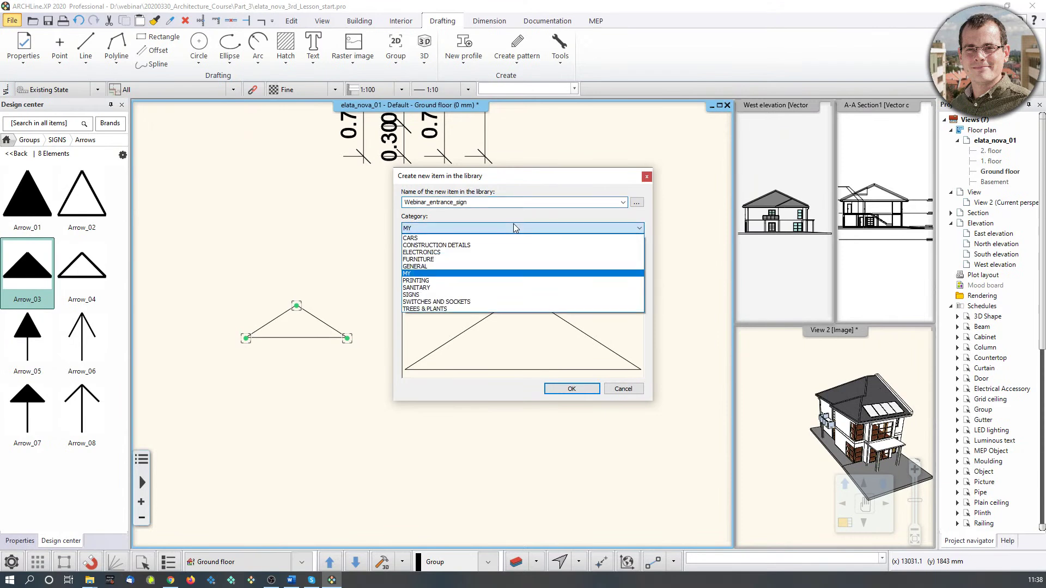
click(441, 273)
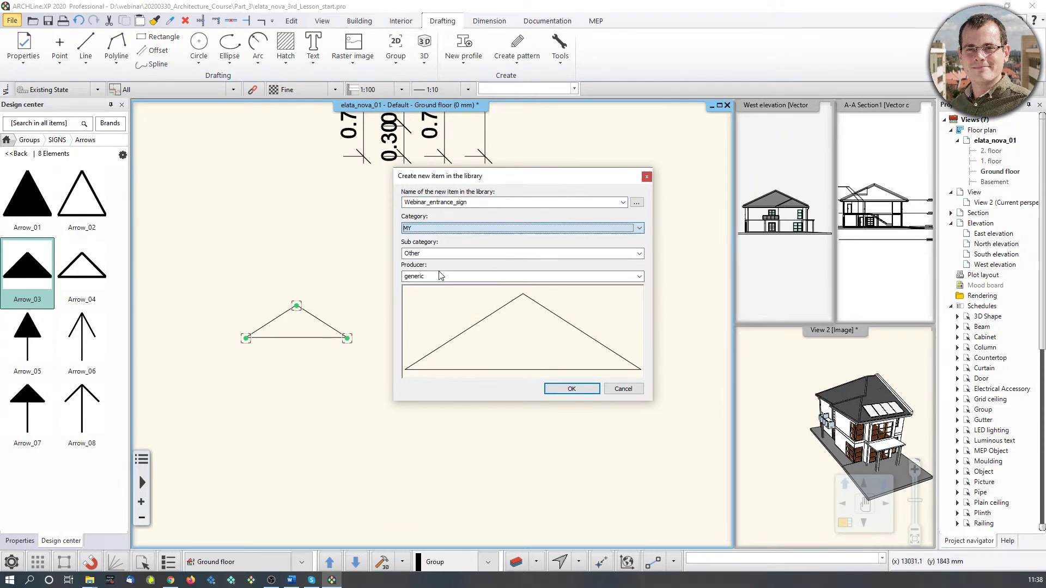
click(463, 253)
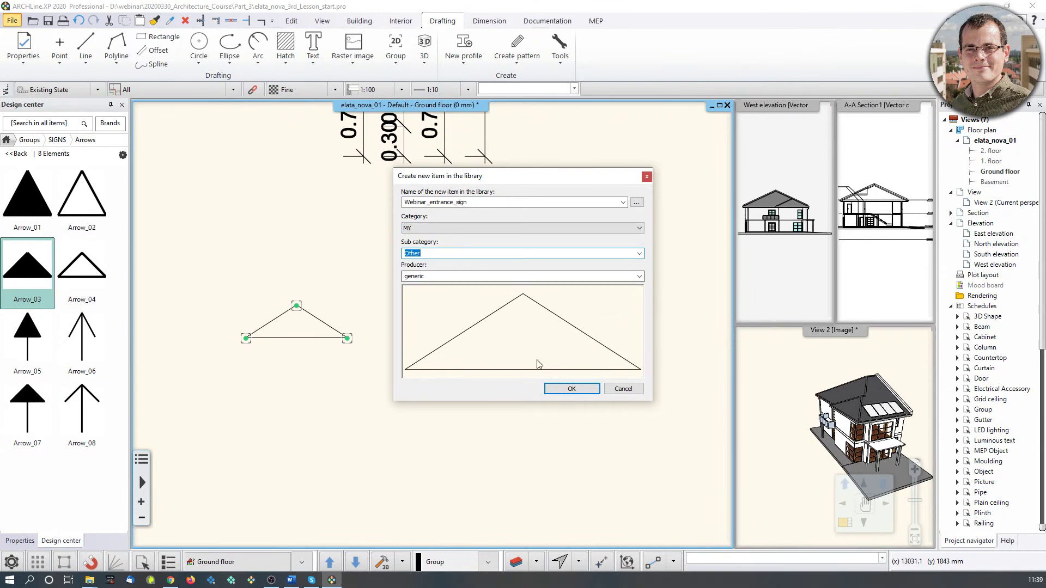
click(571, 389)
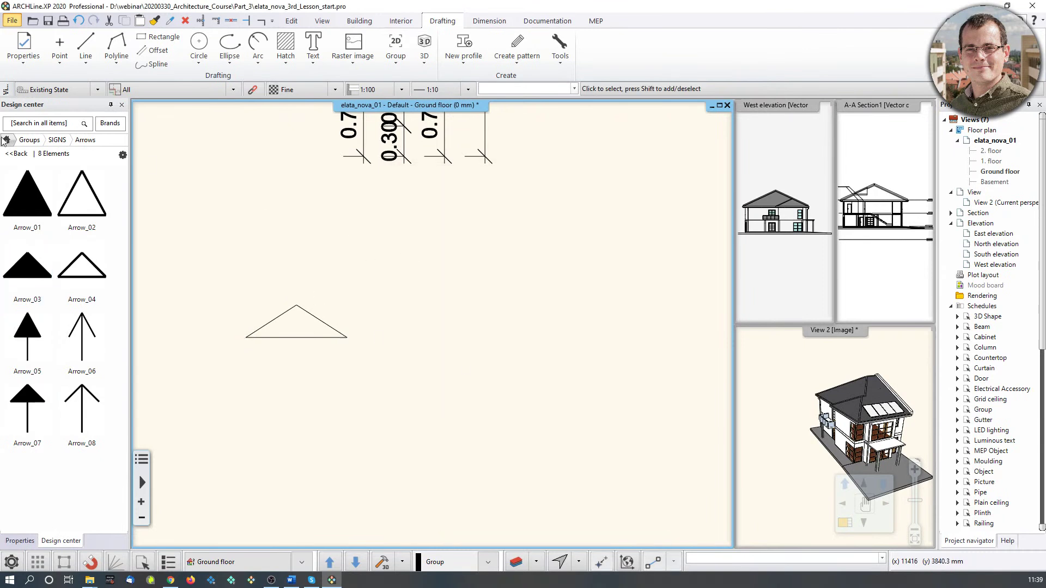
Step: Search the whole Design center library for webinar_entrance
click(7, 140)
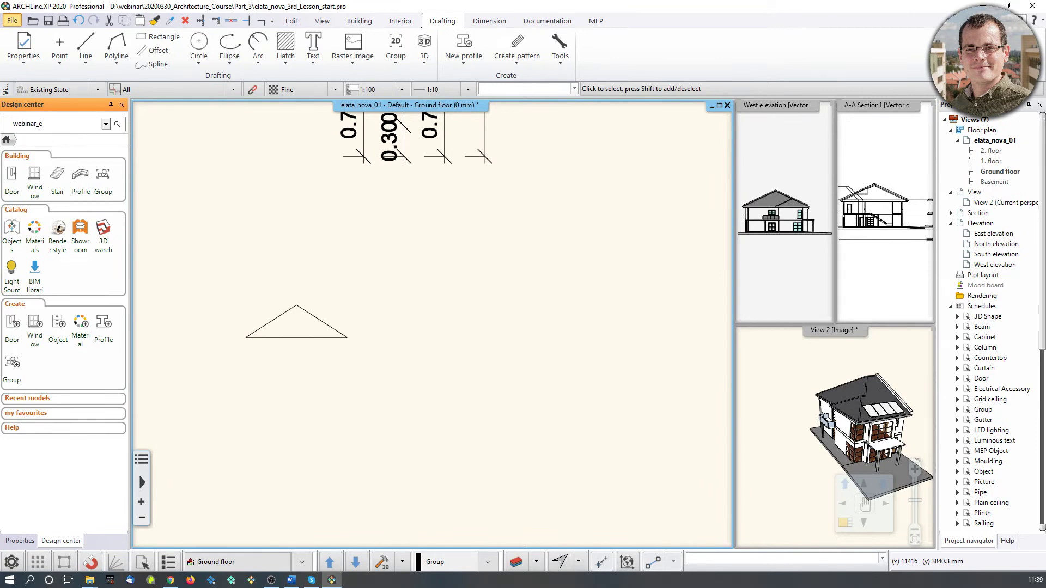
key(Return)
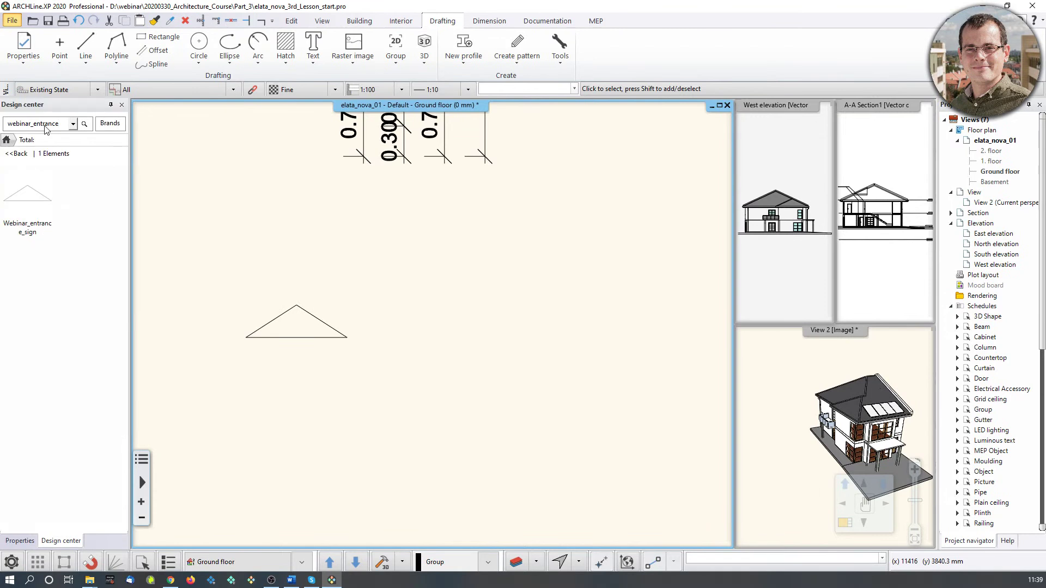
Step: Place the Webinar_entrance_sign from the library in the empty area beside the original triangle
click(40, 206)
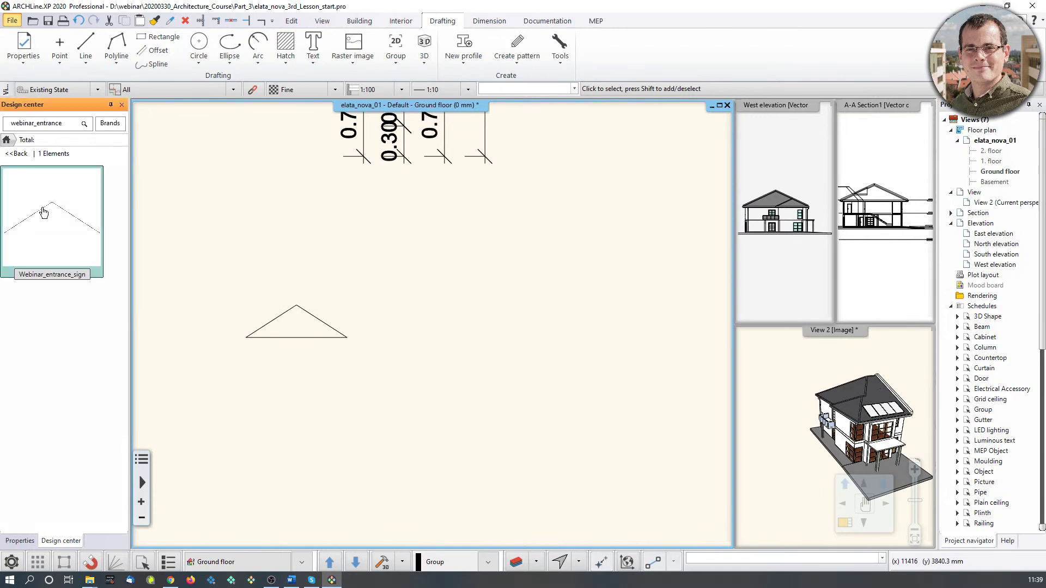
click(454, 296)
key(Escape)
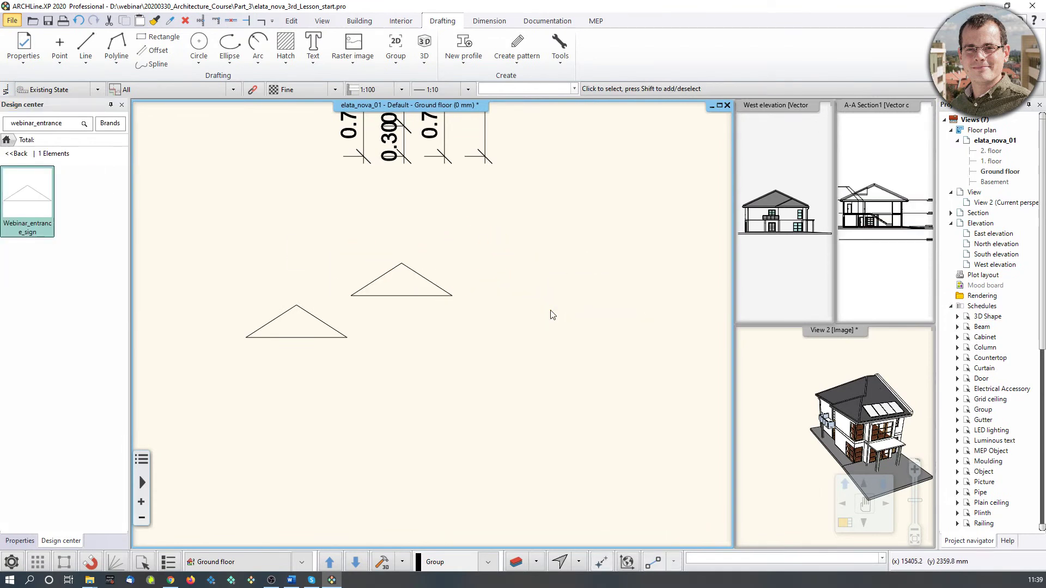
Step: Delete both loose triangle signs from the empty area beside the floor plan
scroll(550, 315, down, 4)
drag(327, 271, 468, 354)
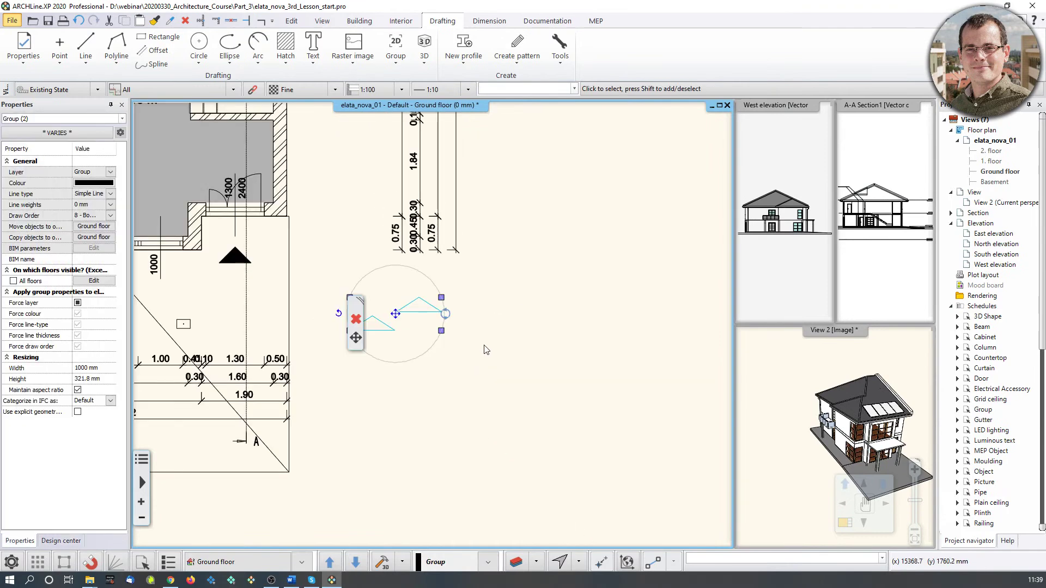
key(Delete)
middle_drag(379, 332, 572, 388)
middle_drag(502, 313, 544, 415)
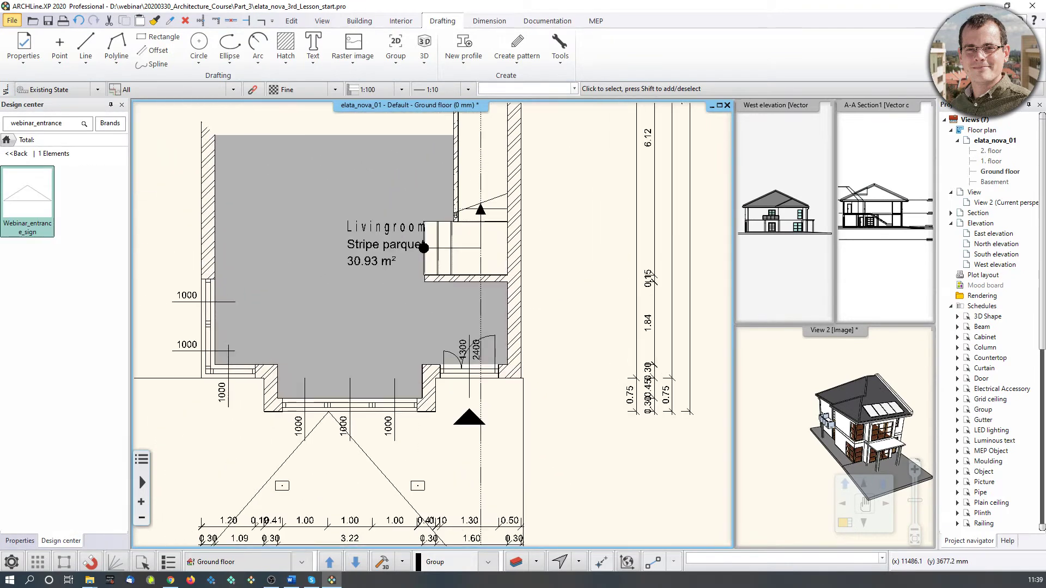
scroll(494, 384, down, 2)
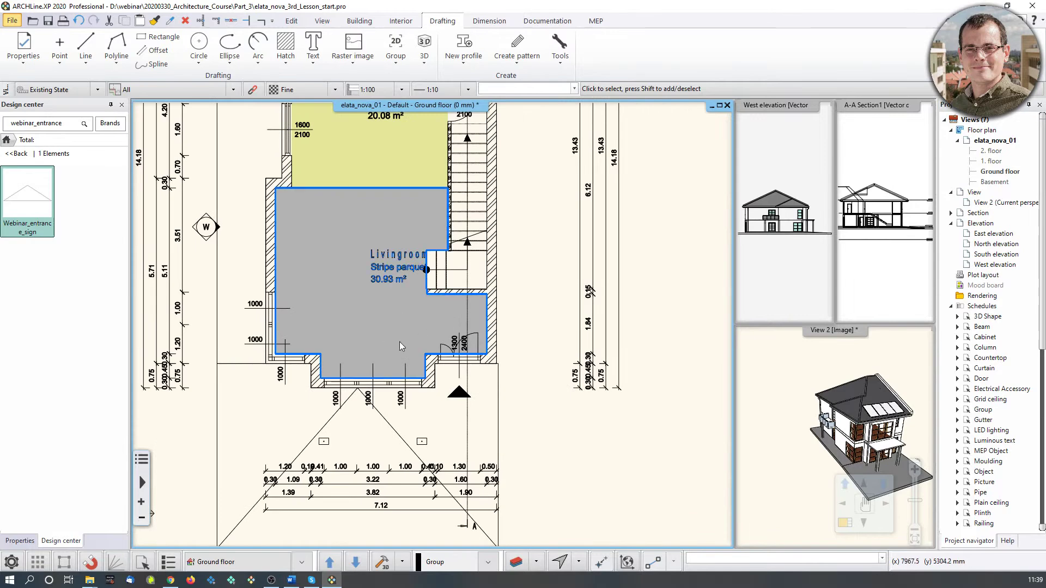
middle_drag(388, 303, 384, 343)
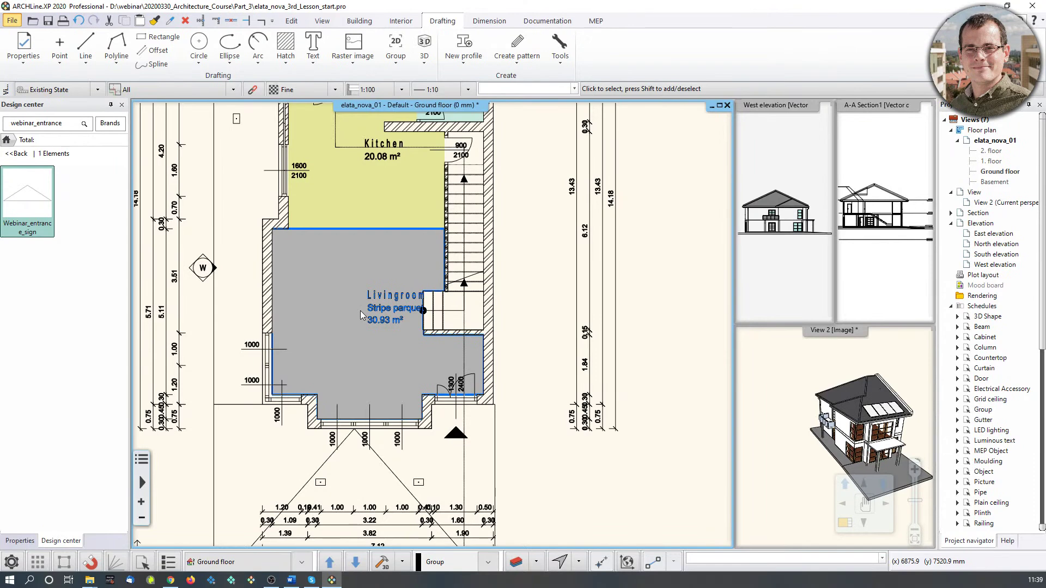
scroll(361, 310, down, 3)
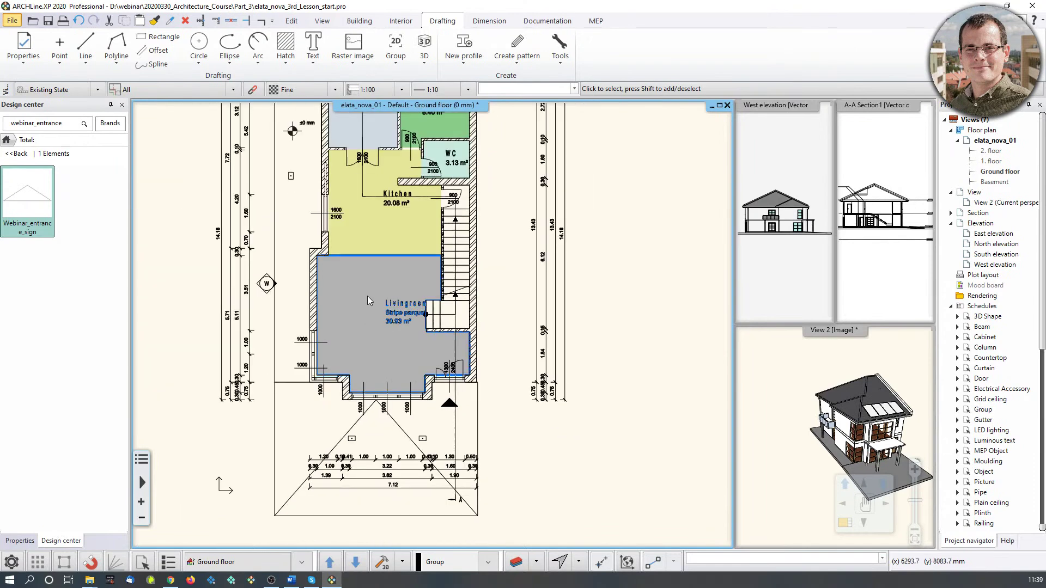
scroll(417, 359, up, 3)
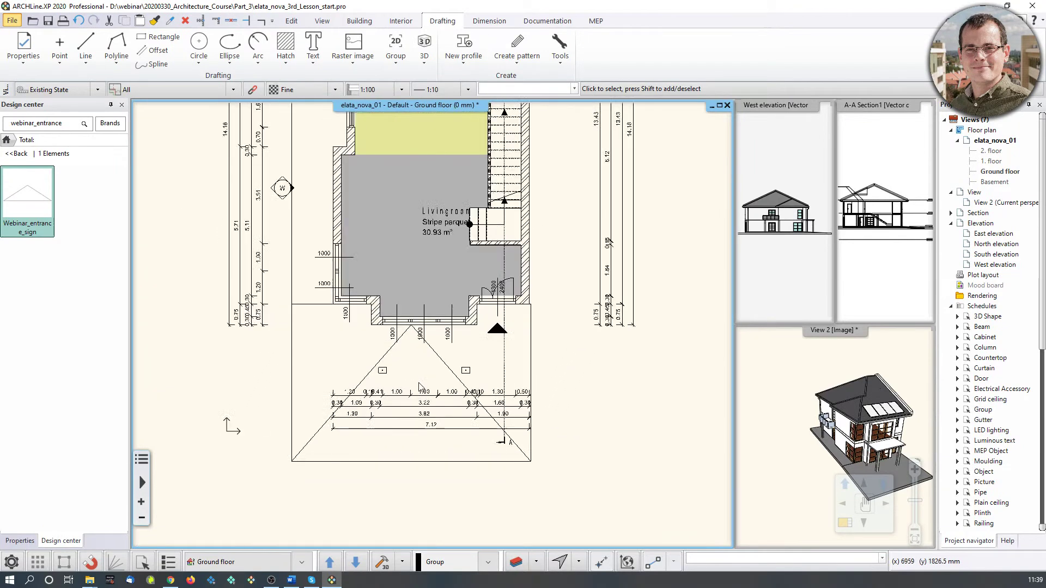
scroll(419, 382, up, 1)
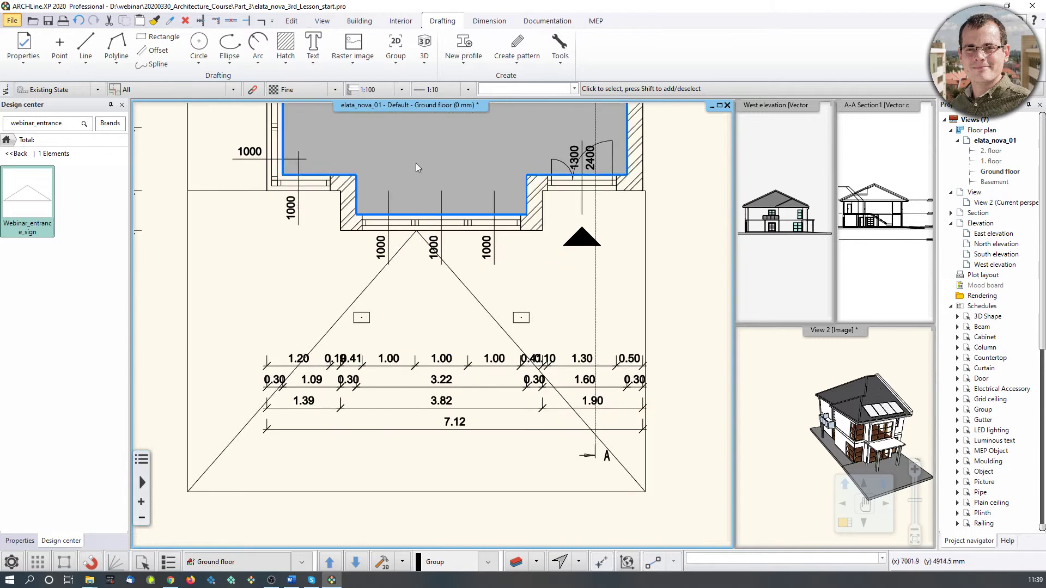
Step: Place the text "Ground Floor" in Arial 200 style below the outline in front of the house's entrance side
click(313, 49)
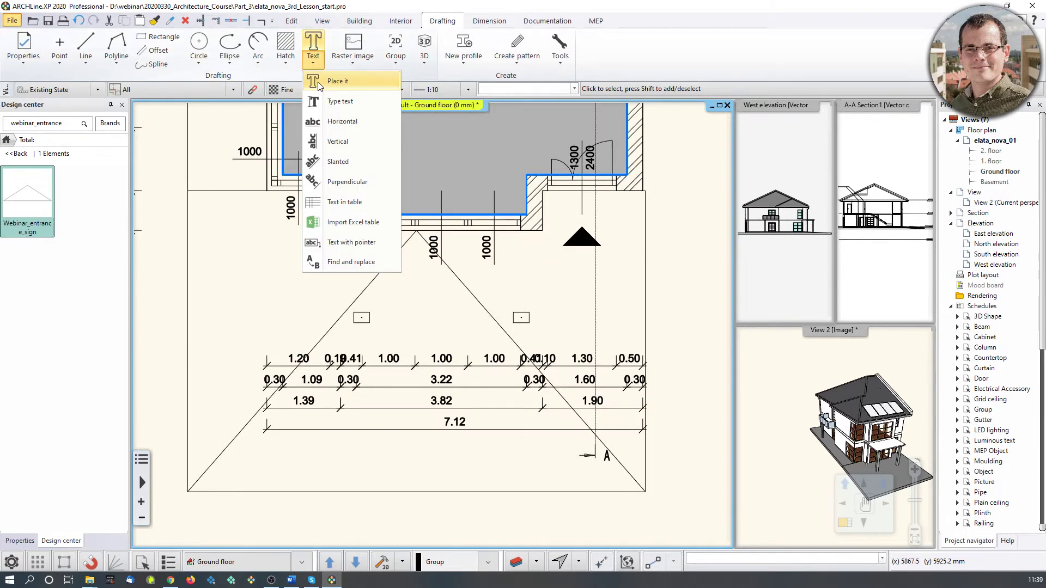
click(318, 80)
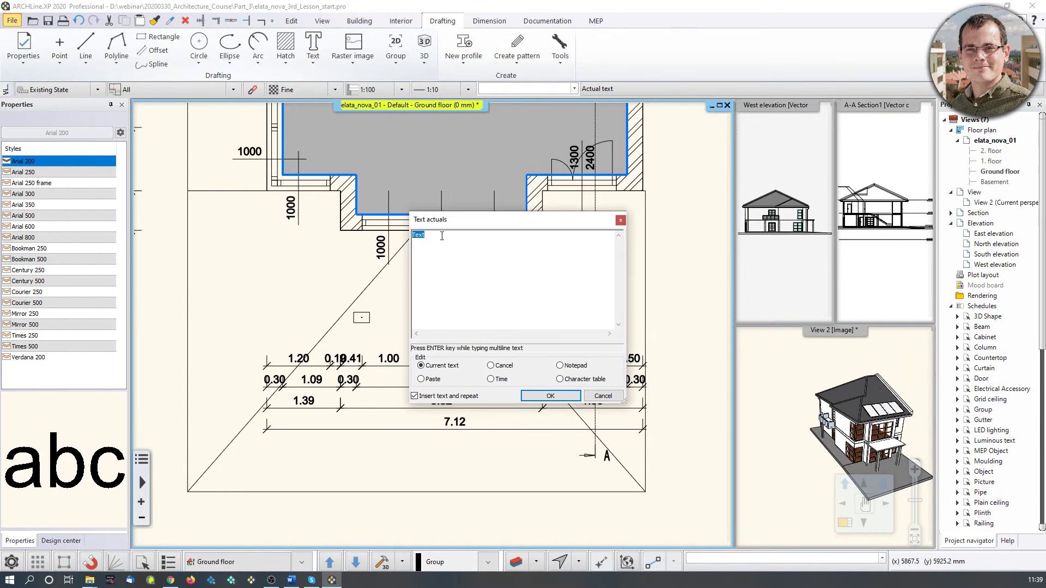
text(Ground)
click(551, 396)
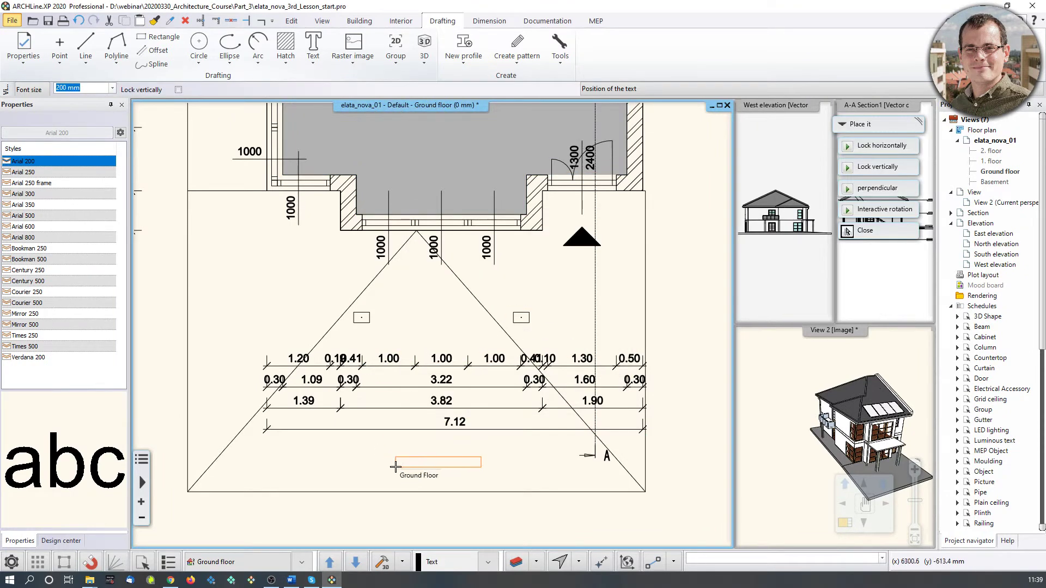
middle_drag(403, 454, 392, 300)
click(382, 365)
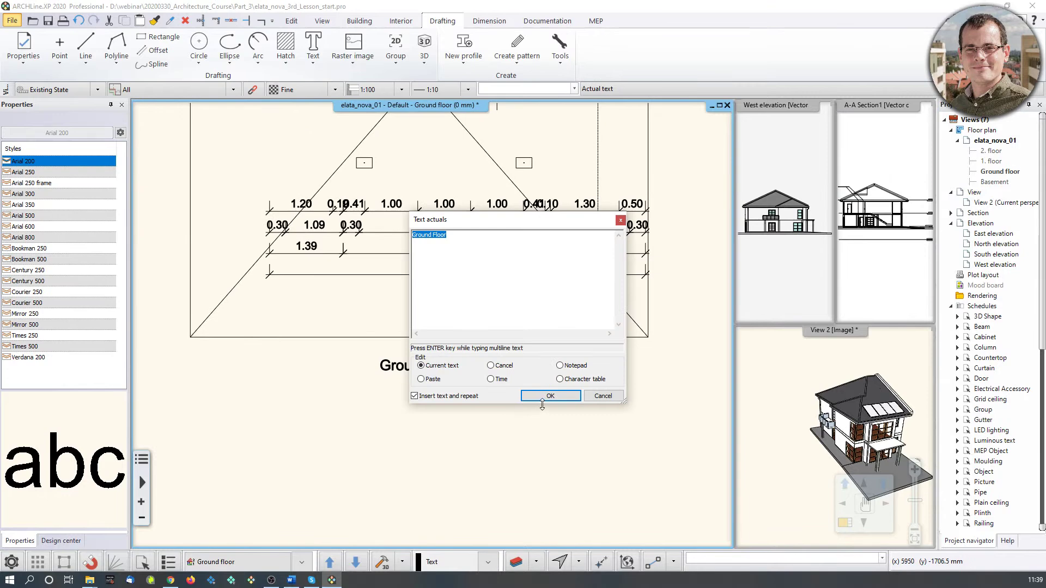
click(603, 395)
Step: Set the font size of the Ground Floor title to 400 mm
scroll(429, 364, down, 6)
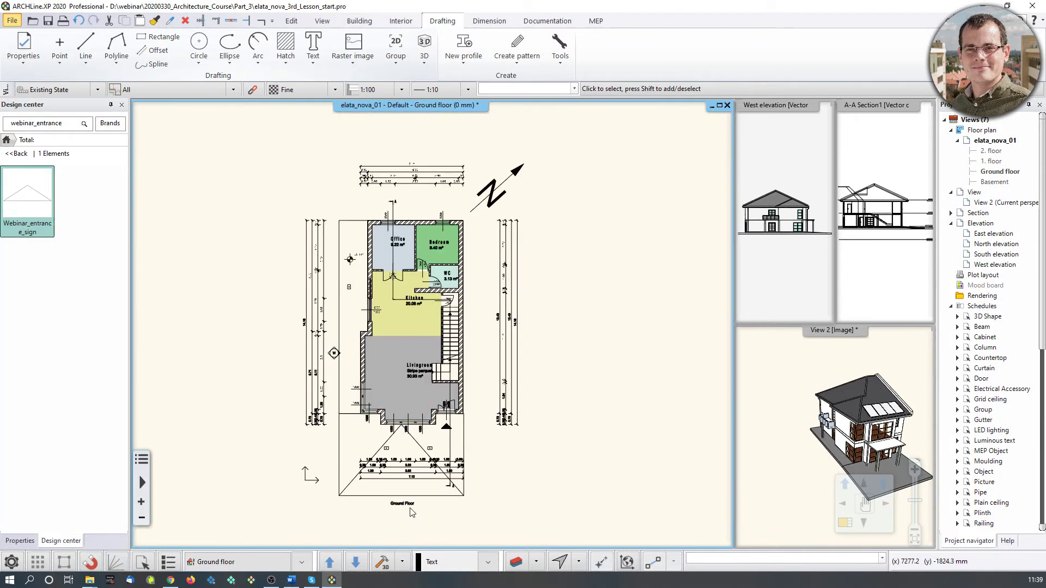
scroll(394, 513, up, 5)
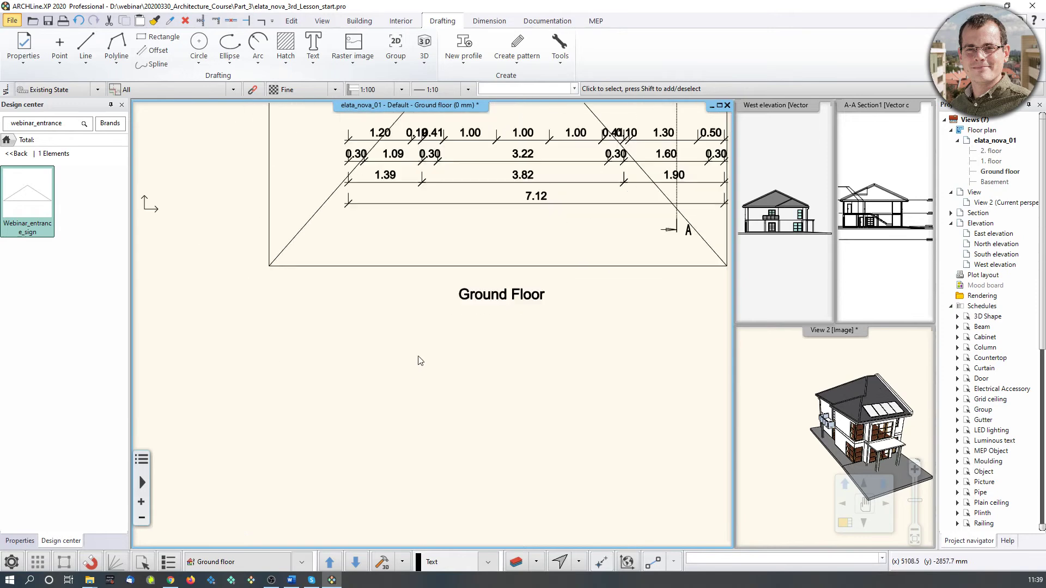
click(494, 299)
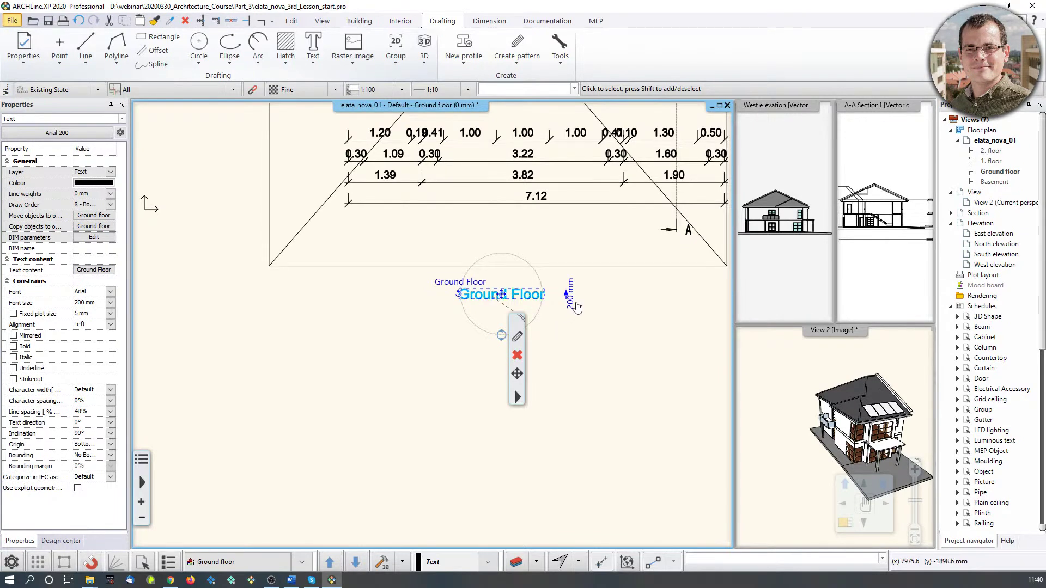
click(573, 308)
text(4)
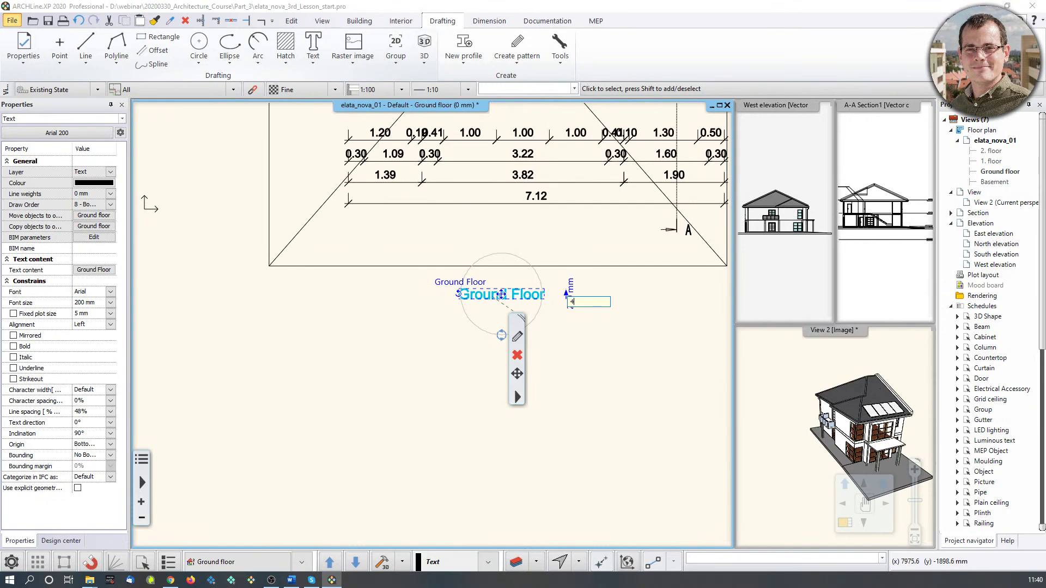
text(00)
key(Return)
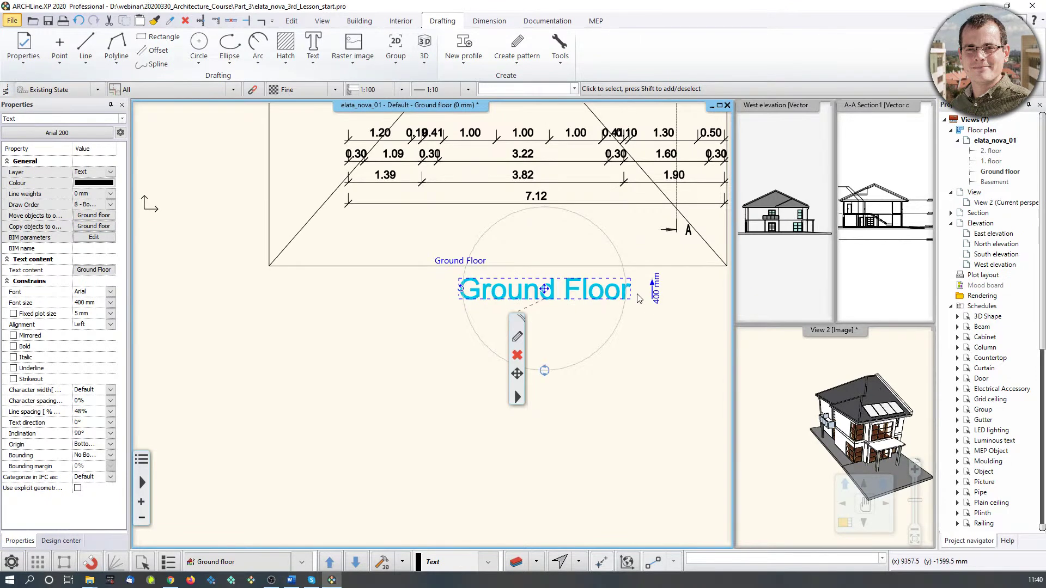
middle_drag(644, 292, 533, 374)
scroll(533, 374, down, 2)
middle_drag(564, 216, 516, 365)
click(614, 413)
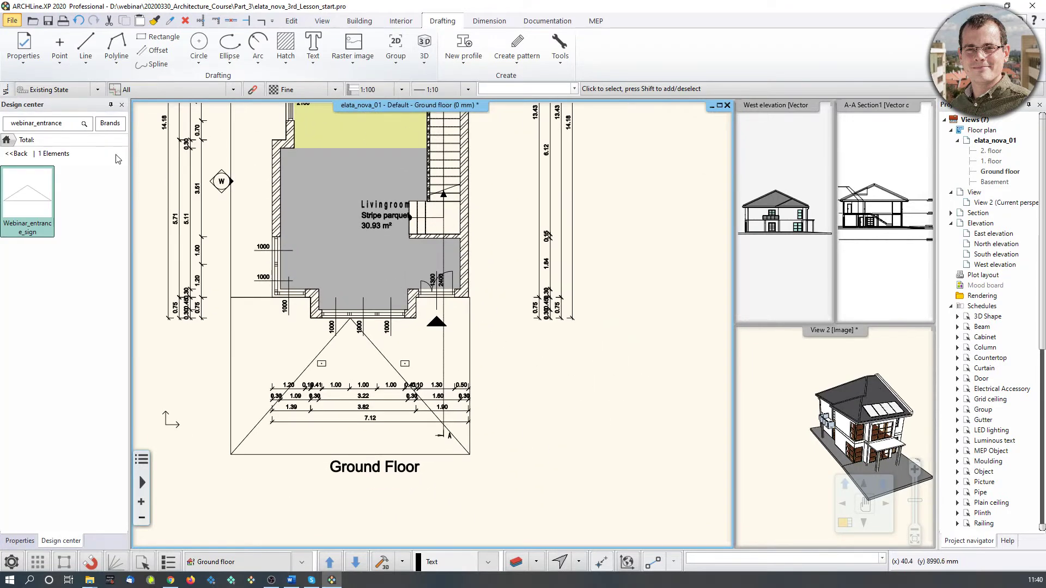
Step: Place the text "Entrance" in Arial 200 style outside the house, beside the black entrance arrow
click(312, 46)
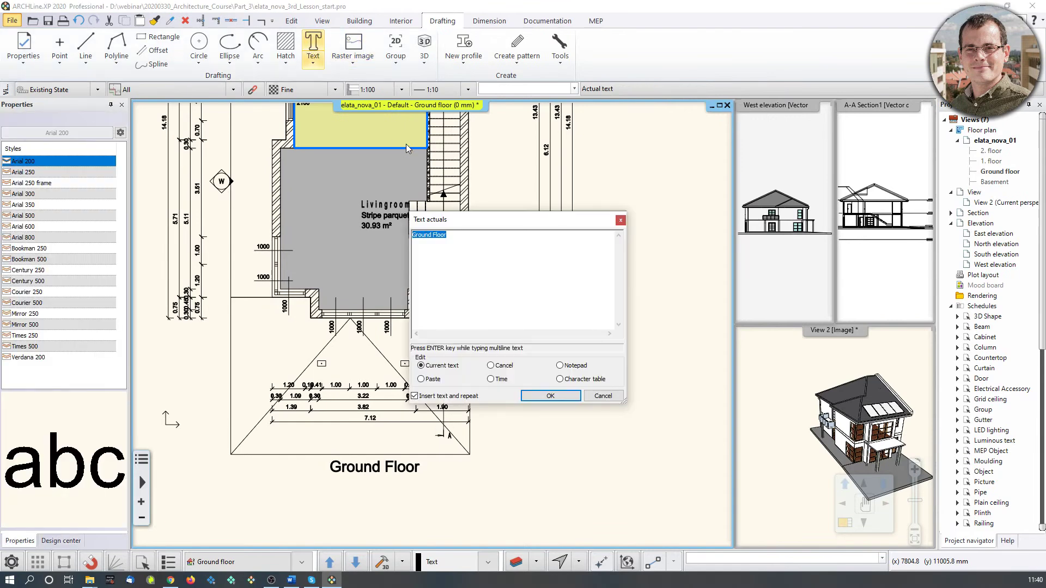
text(Entrance)
click(550, 397)
scroll(514, 369, up, 3)
click(420, 271)
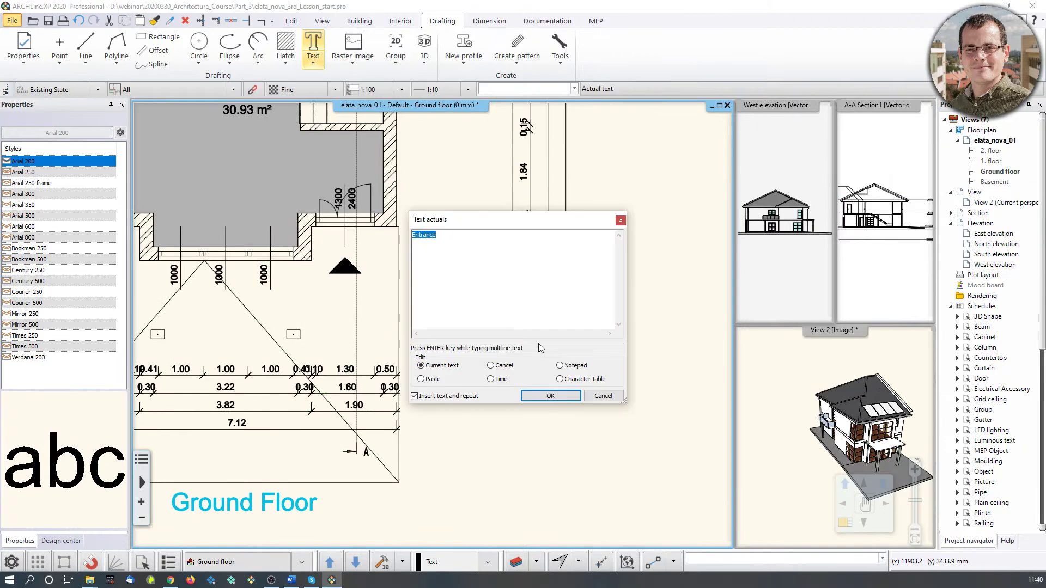
key(Escape)
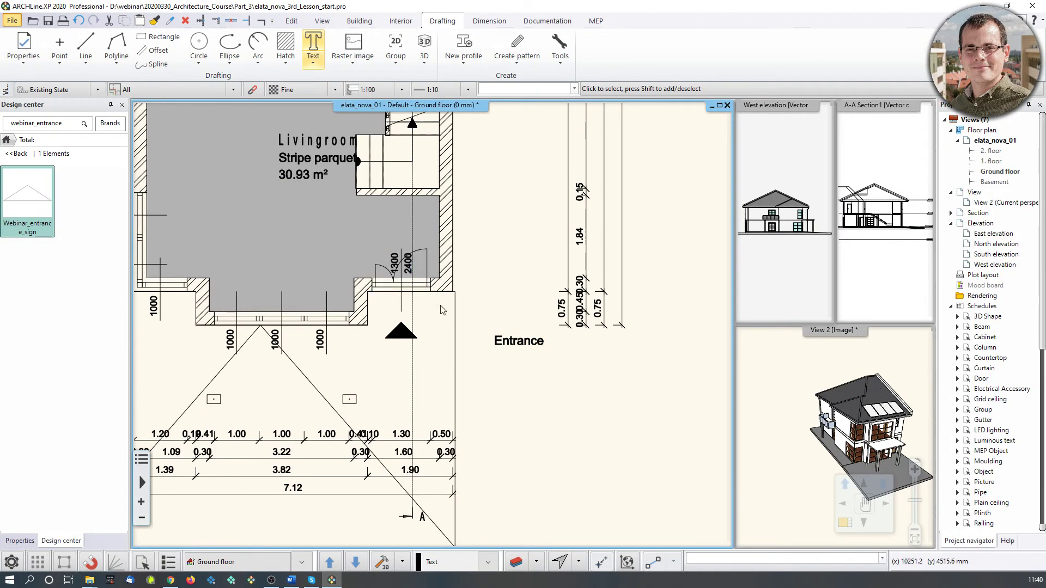
Step: Add a pointer line from the Entrance text to the entrance door
click(519, 342)
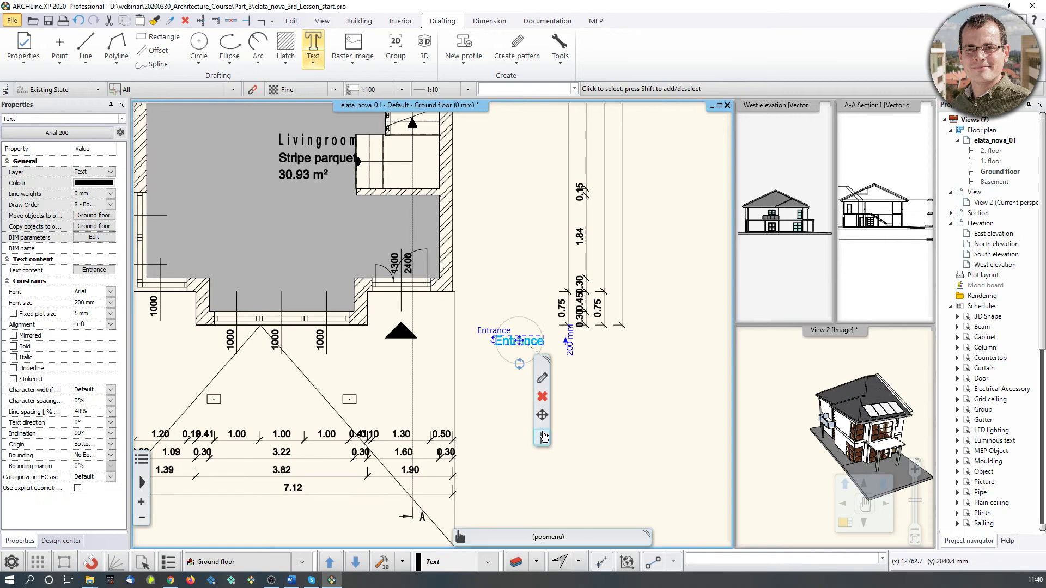
right_click(546, 439)
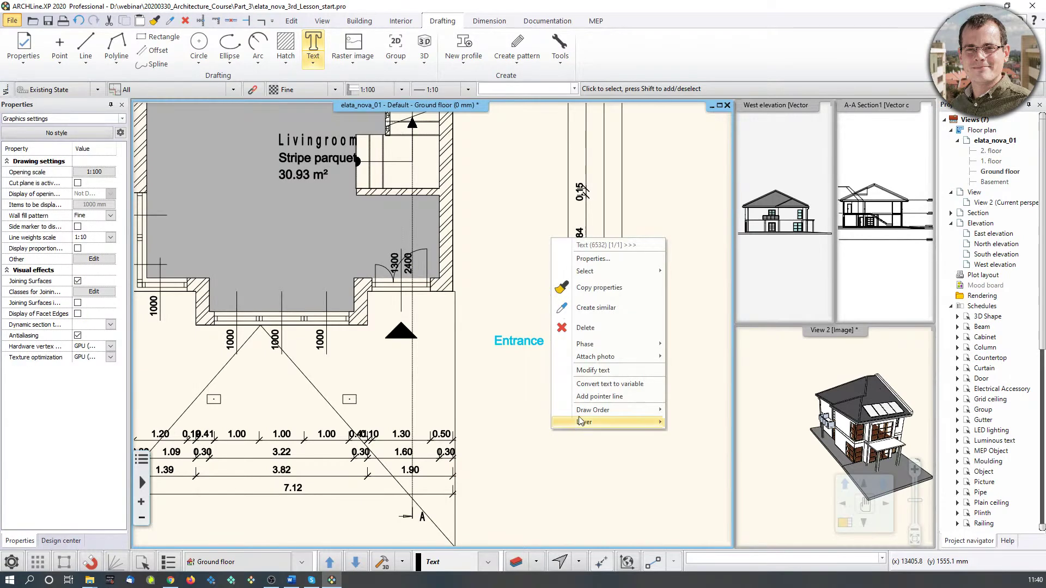
click(593, 397)
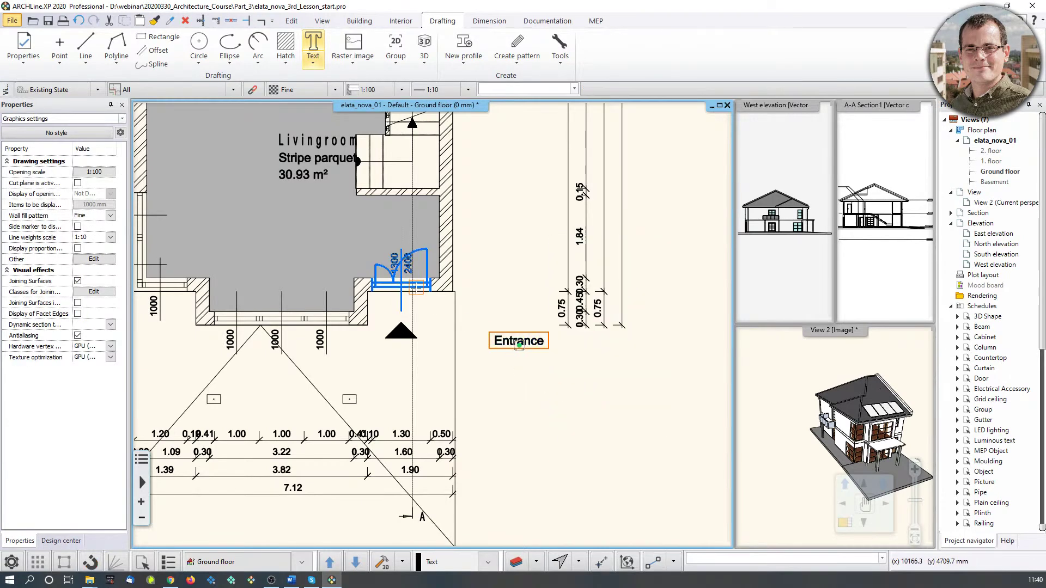
right_click(507, 342)
click(506, 341)
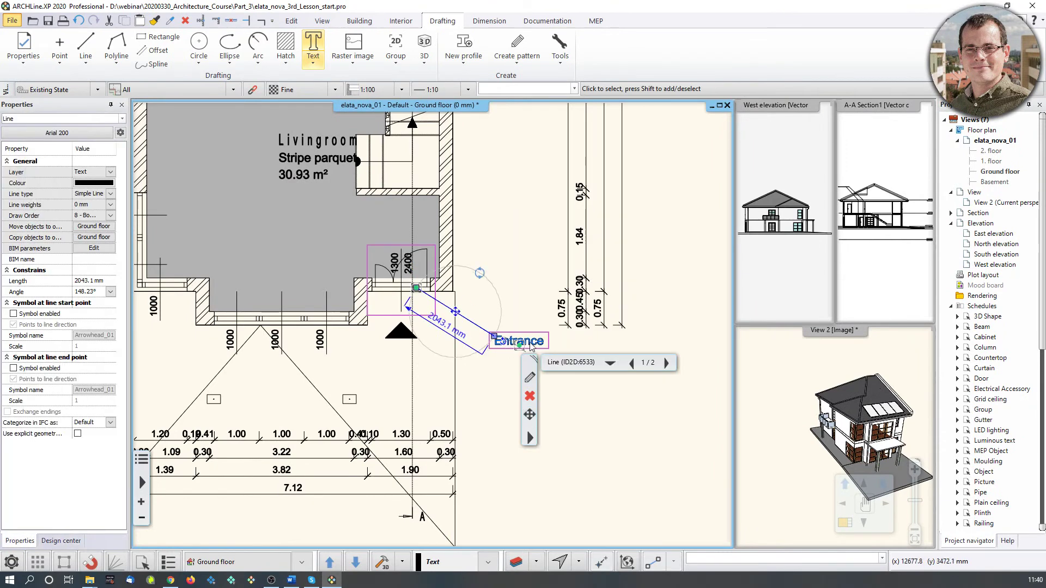
scroll(531, 348, up, 2)
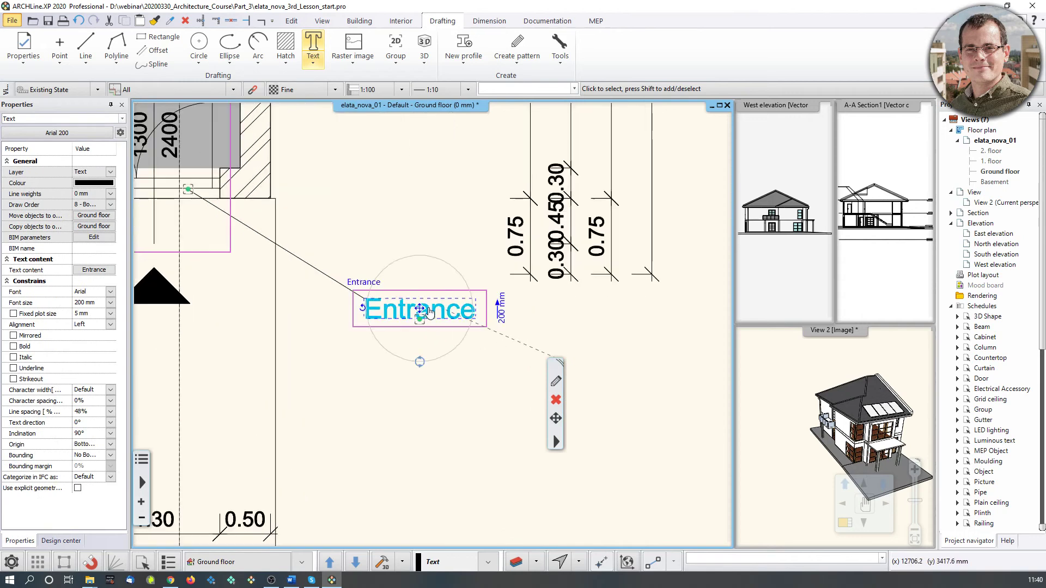
double_click(423, 309)
click(595, 399)
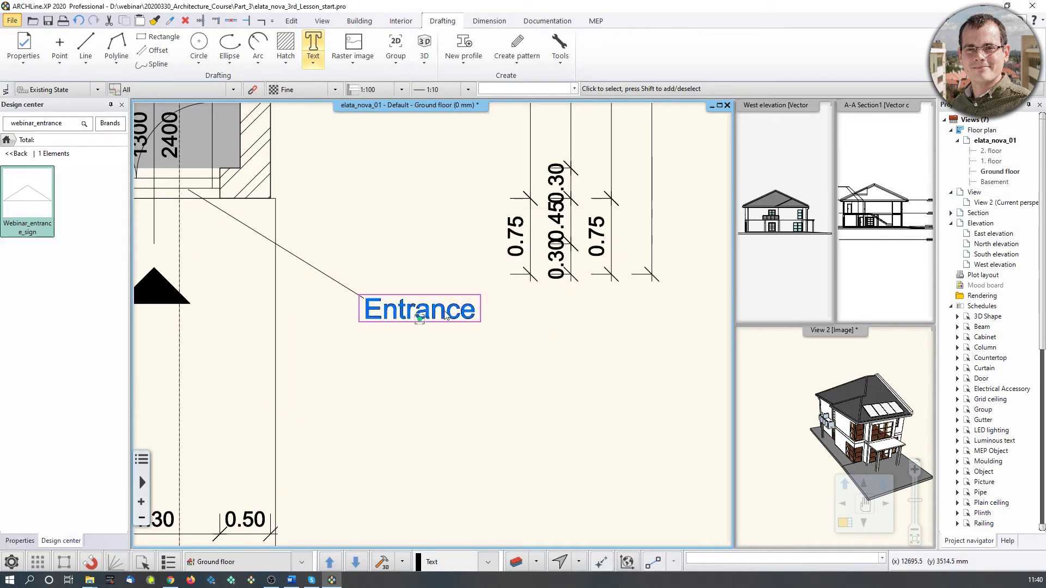
Step: Move the Entrance text to a spot diagonally below the entrance door, with its pointer line attached
scroll(425, 322, up, 2)
click(426, 322)
click(388, 316)
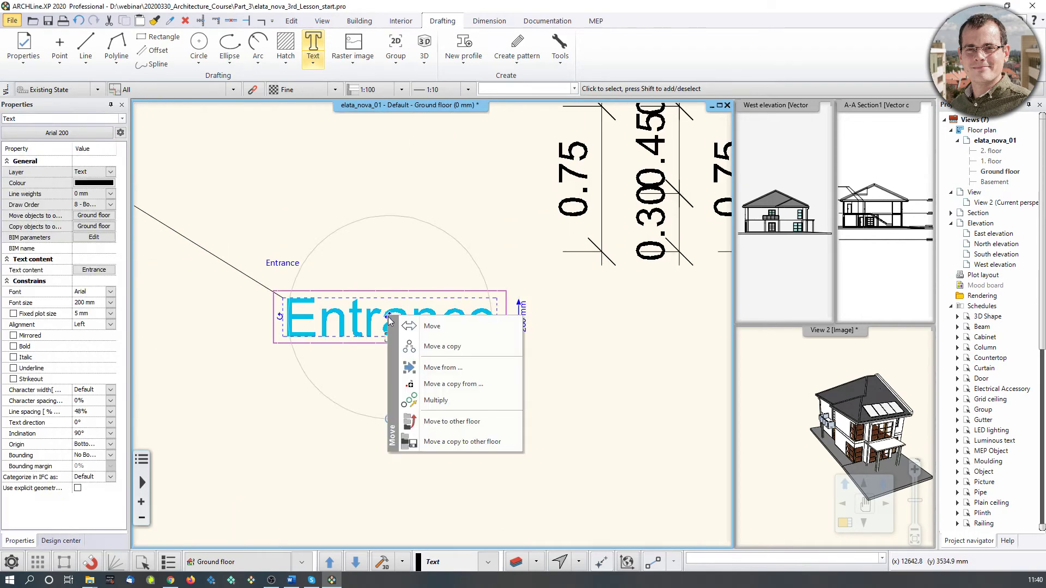
click(420, 326)
click(304, 457)
scroll(394, 303, down, 4)
key(Escape)
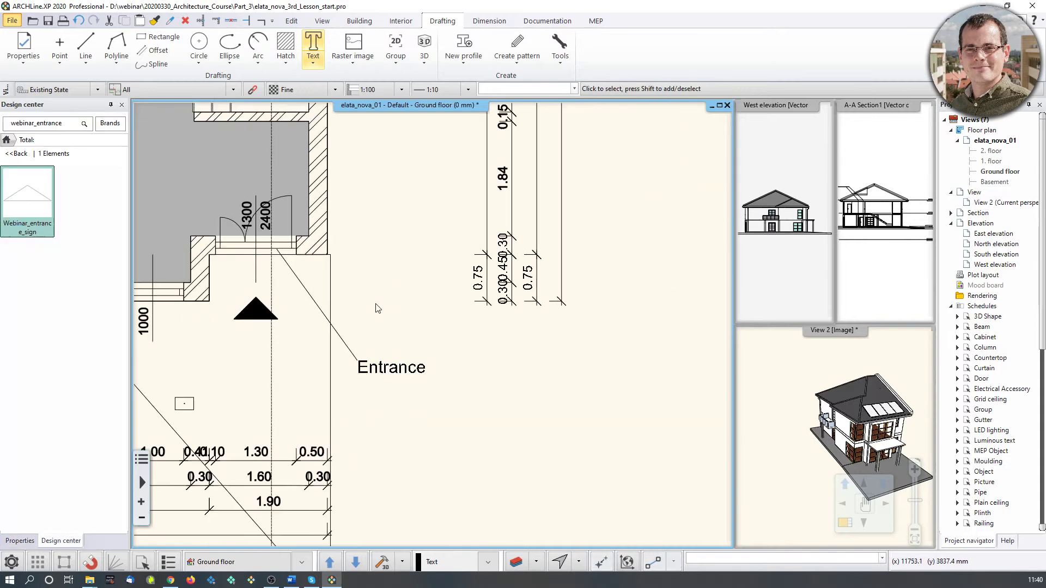
middle_drag(380, 309, 511, 354)
scroll(315, 447, down, 5)
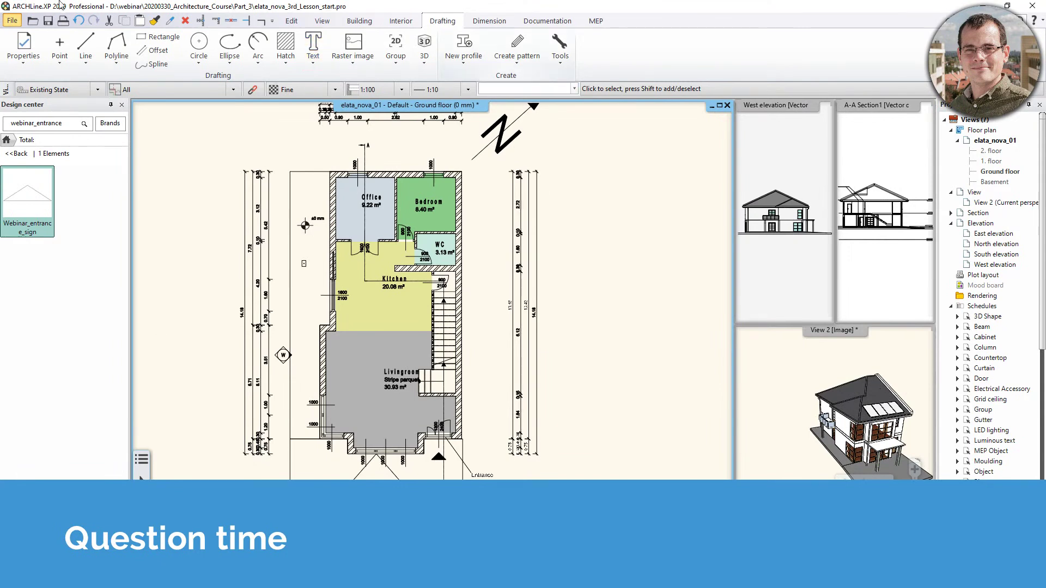
click(489, 21)
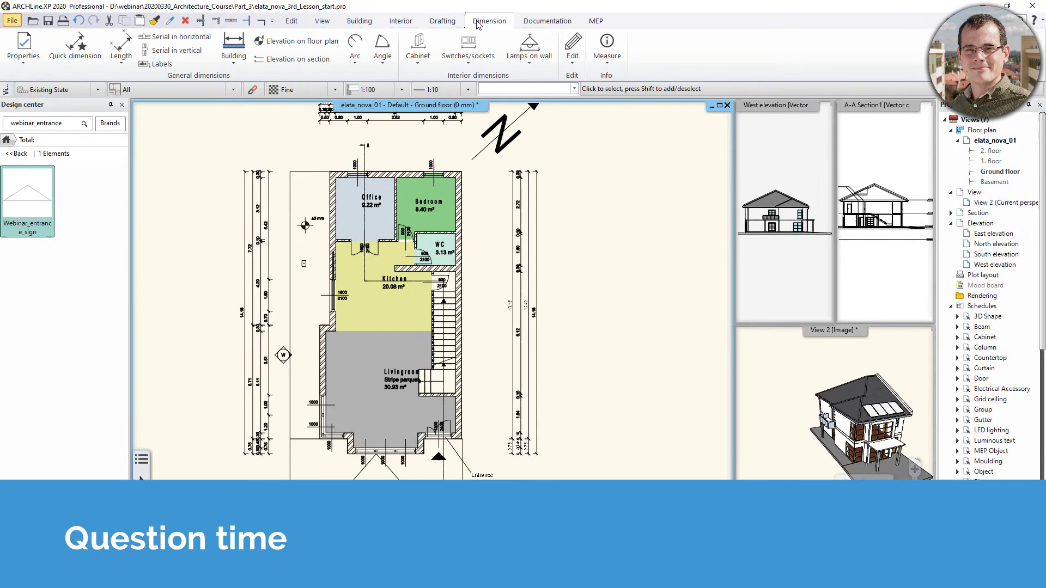
click(24, 49)
right_click(36, 87)
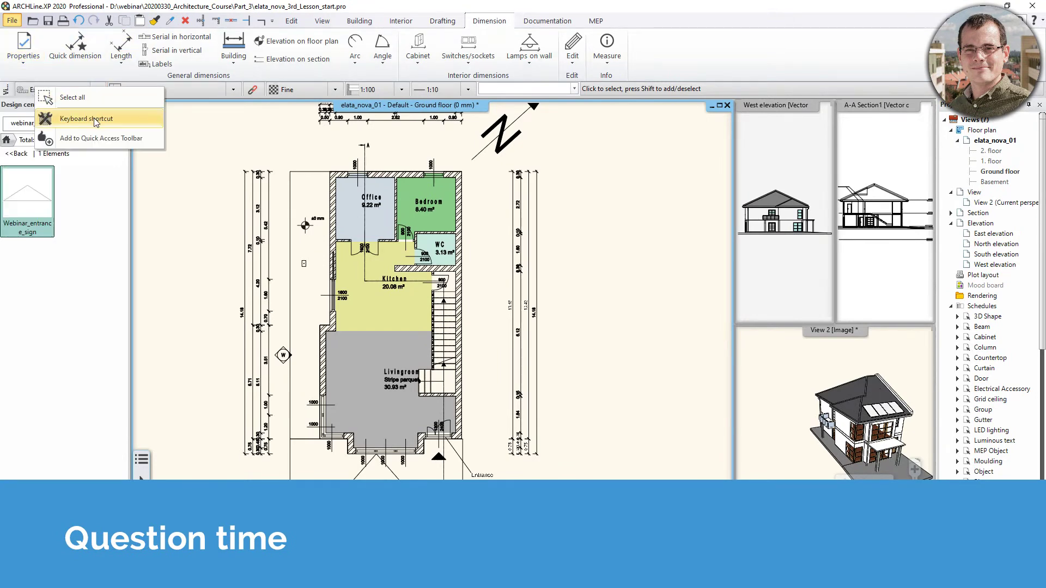
click(90, 119)
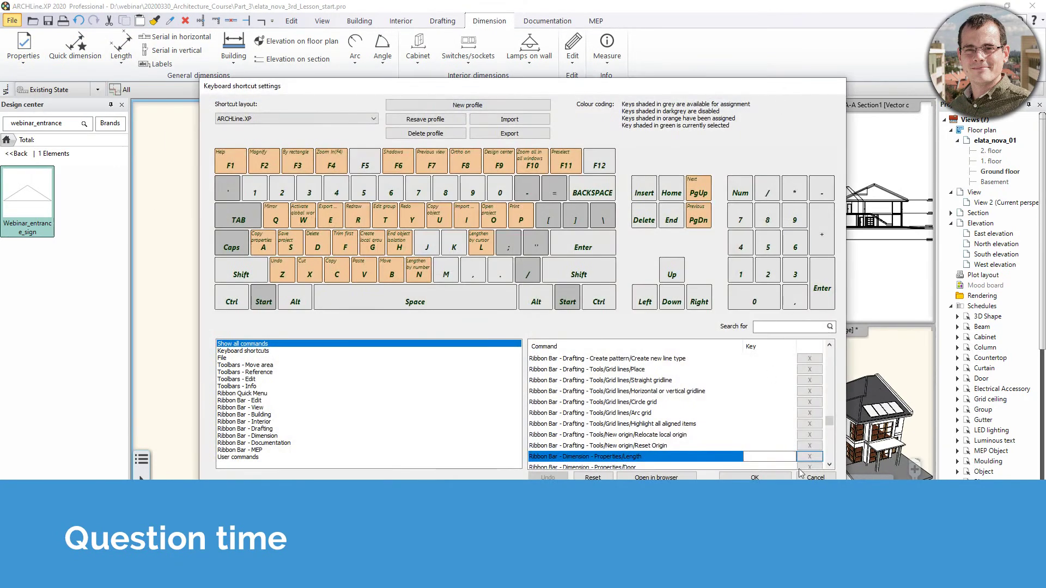
click(812, 477)
Step: Examine the arrowhead styles available in the length dimension properties, leaving the settings as they are
click(23, 49)
click(33, 82)
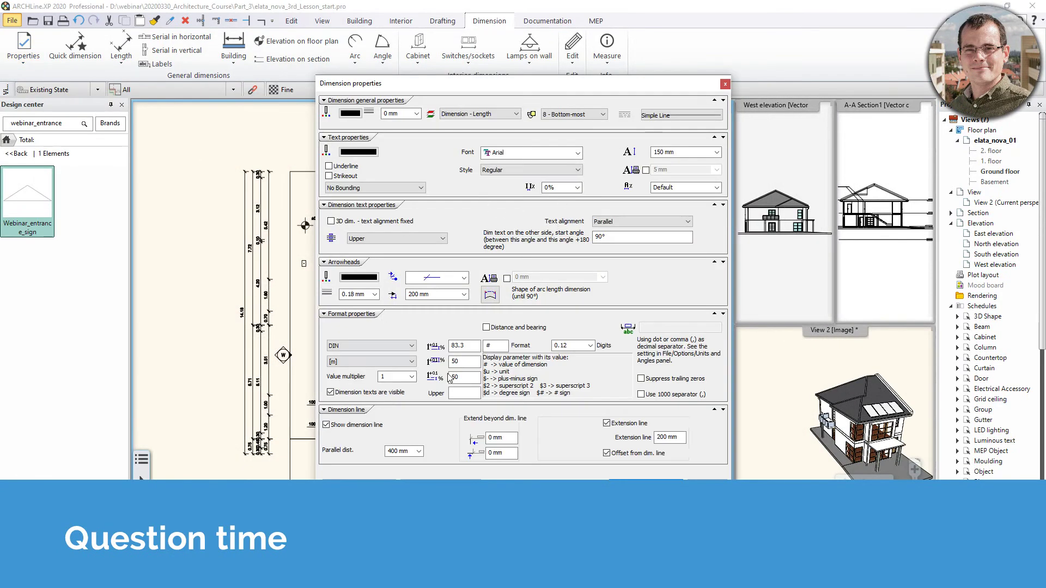
click(465, 279)
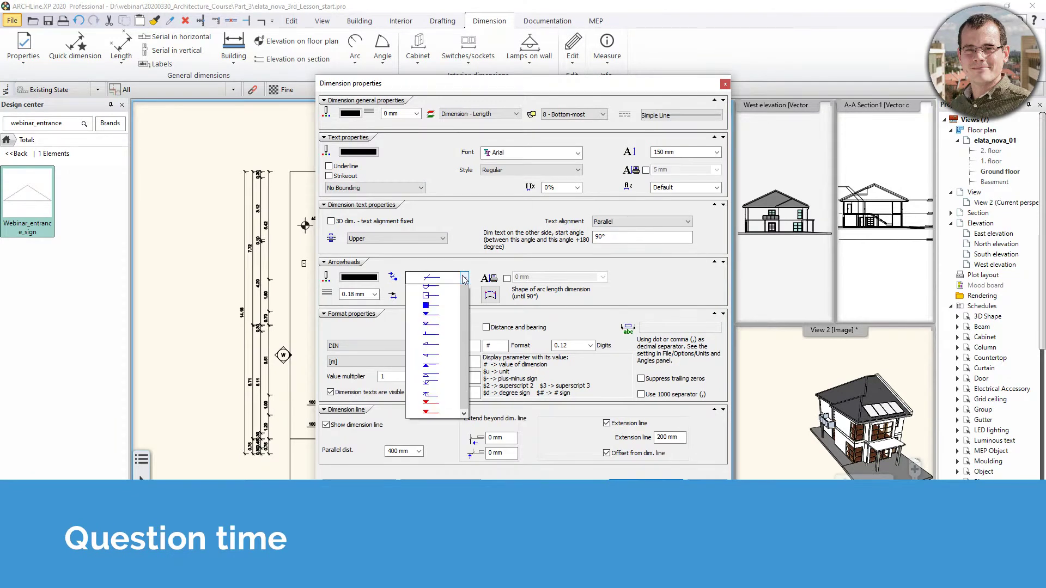
click(670, 283)
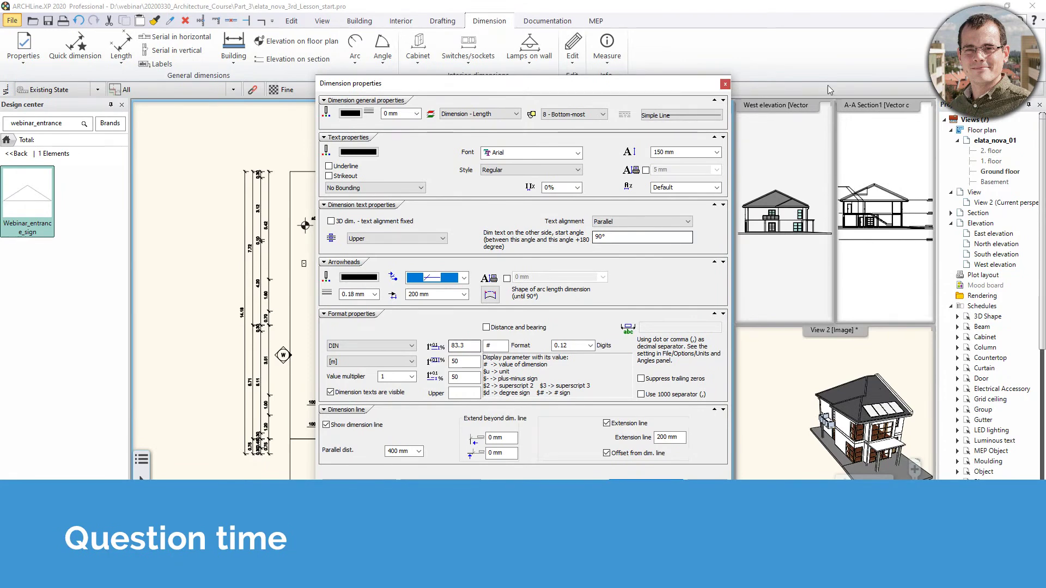
click(725, 84)
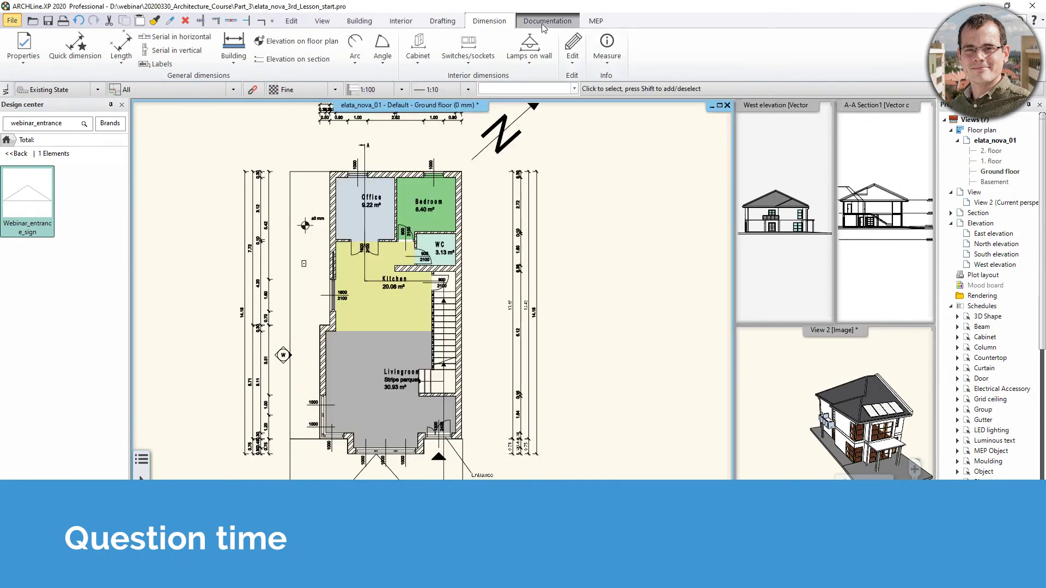
Step: Examine the settings for creating a new line type, including the line and symbol properties of the dotted line
click(443, 21)
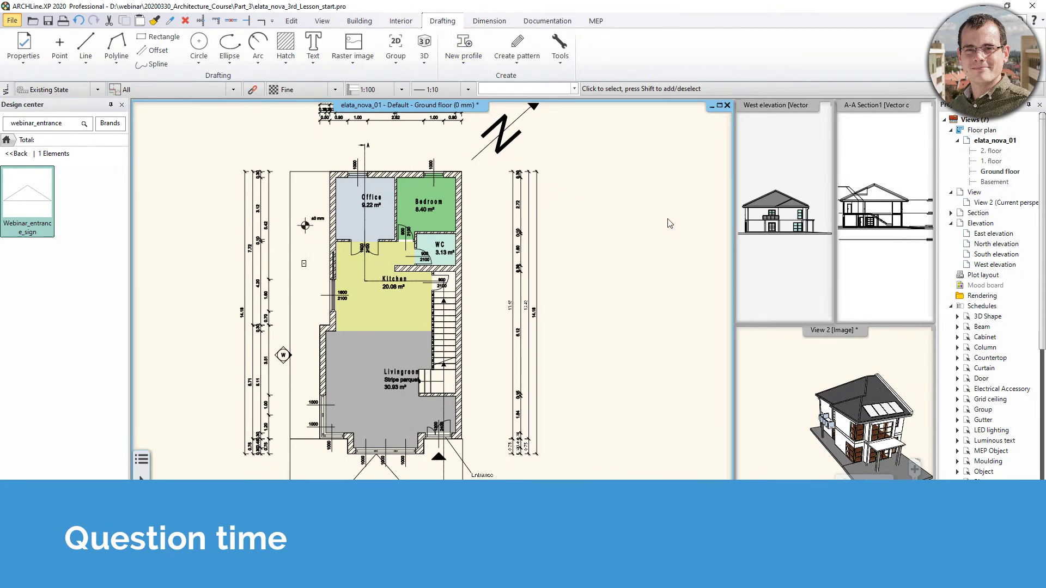
click(517, 55)
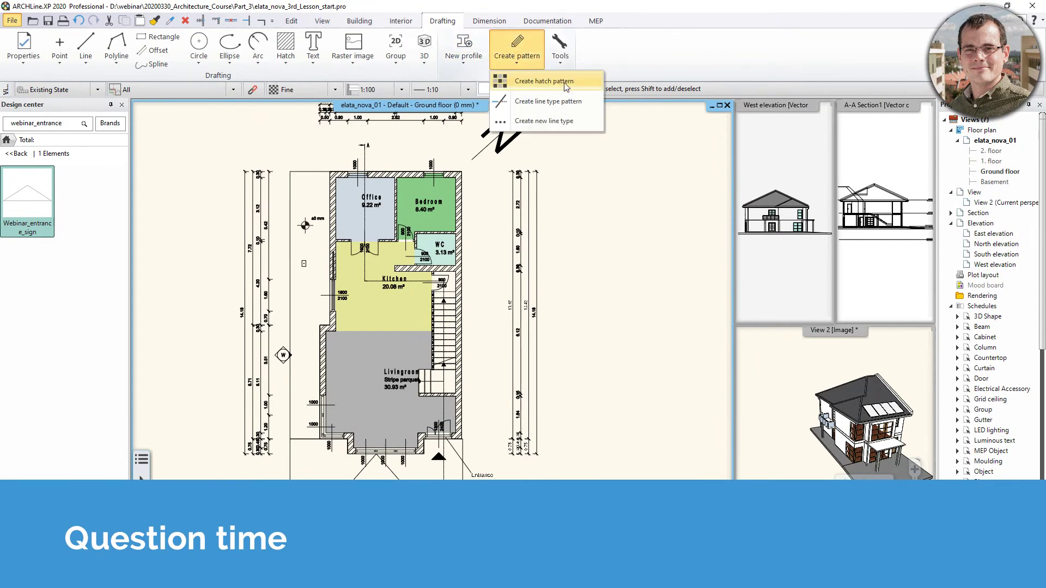
click(577, 123)
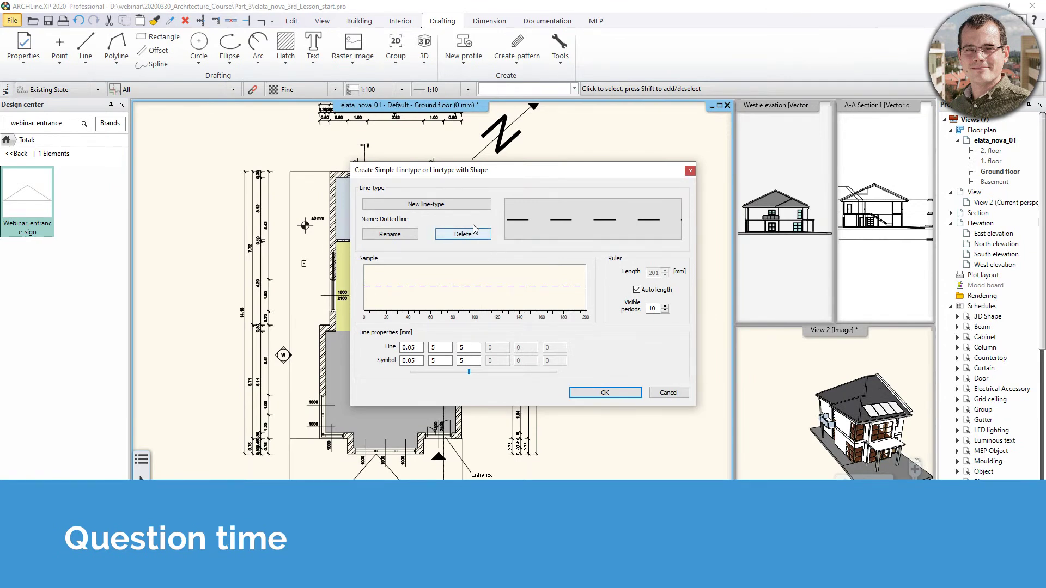
click(690, 171)
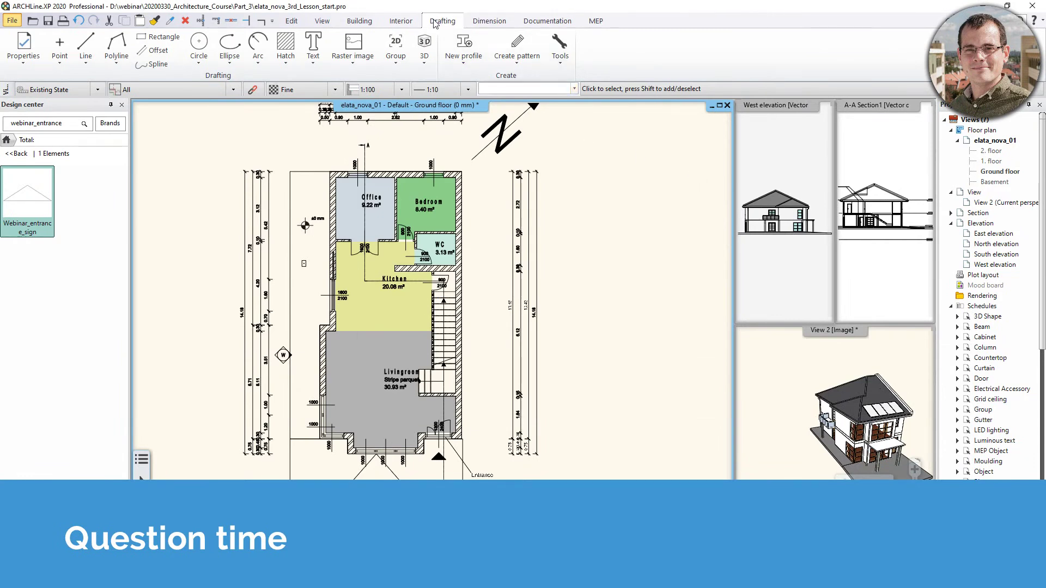
click(515, 64)
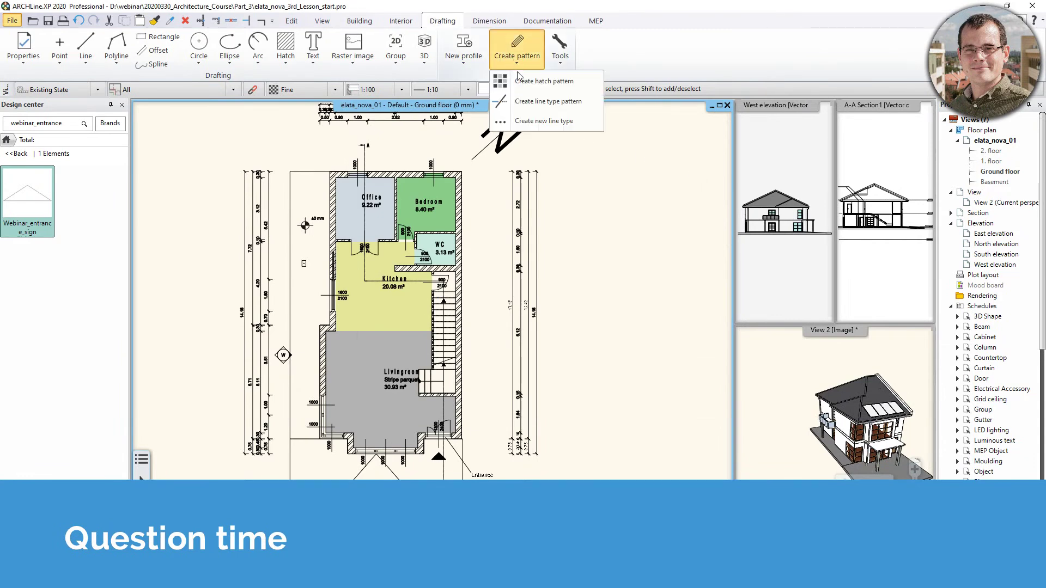
click(538, 120)
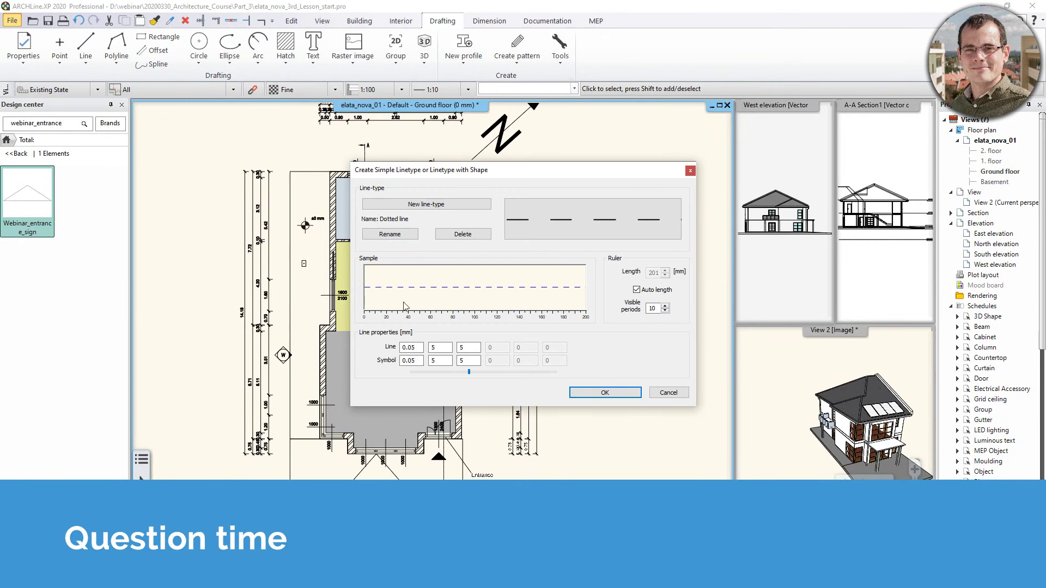